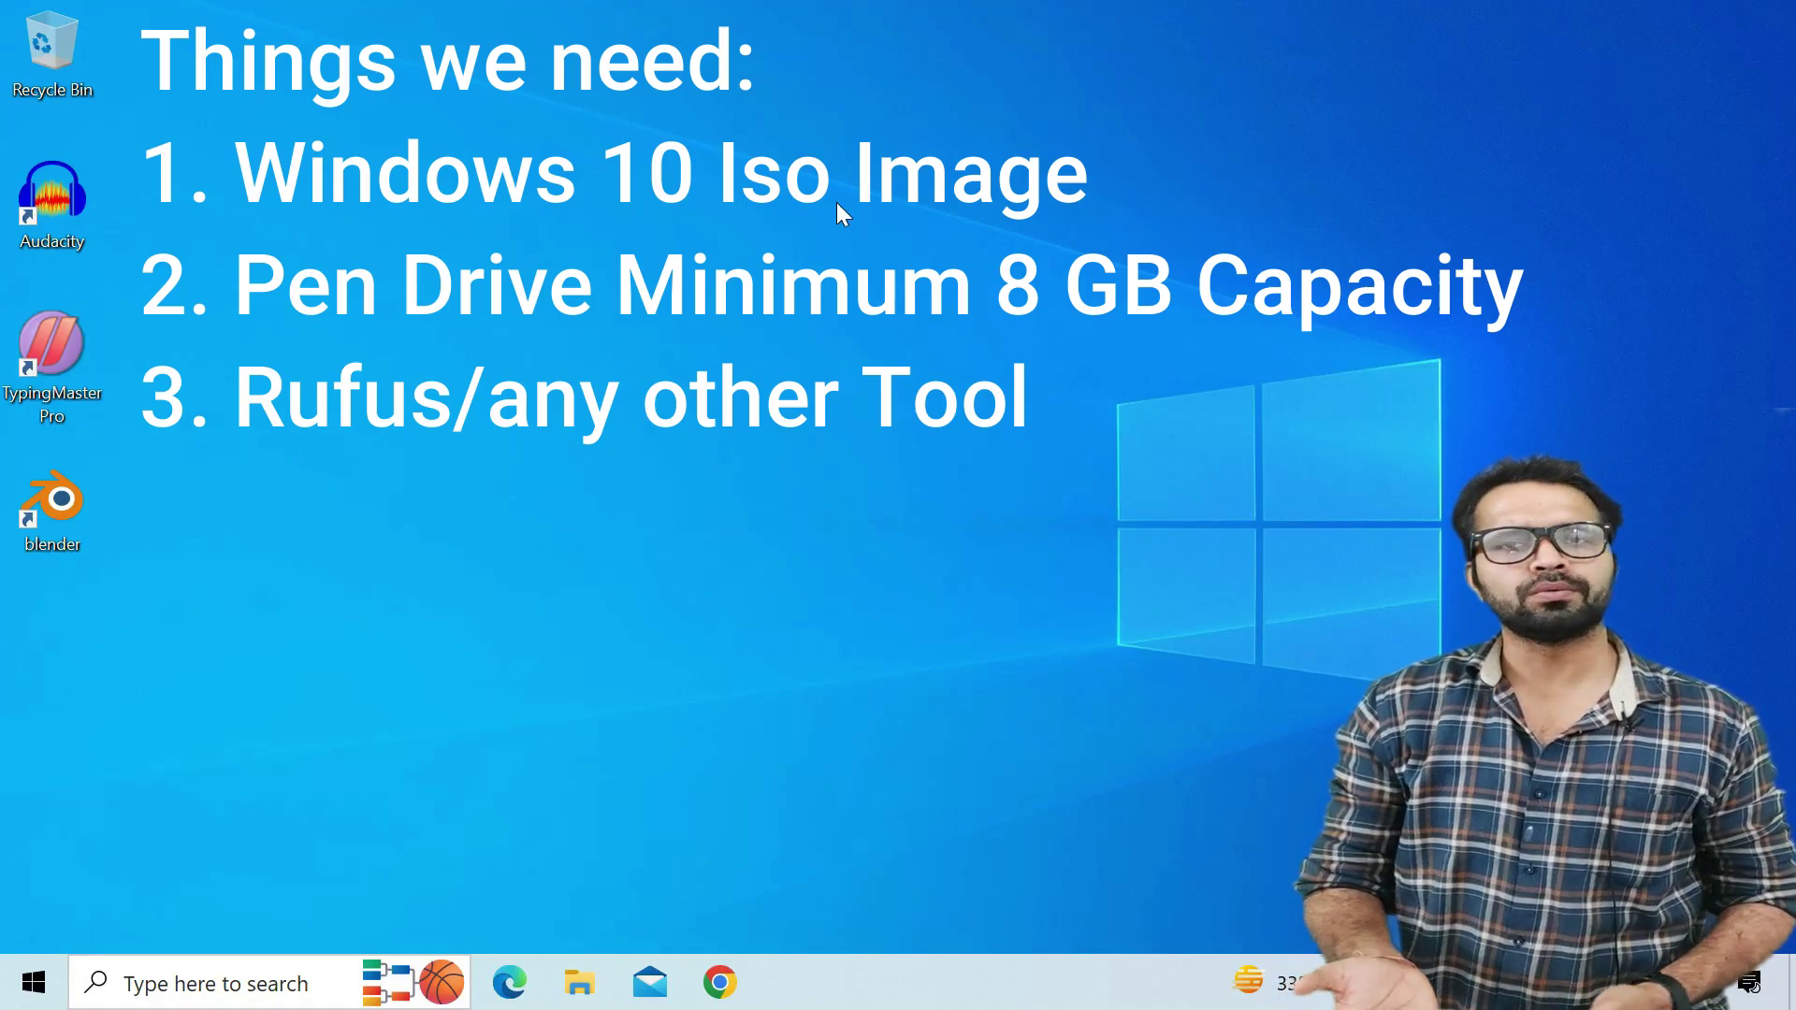
{"action": "right_click", "coordinate": [837, 202]}
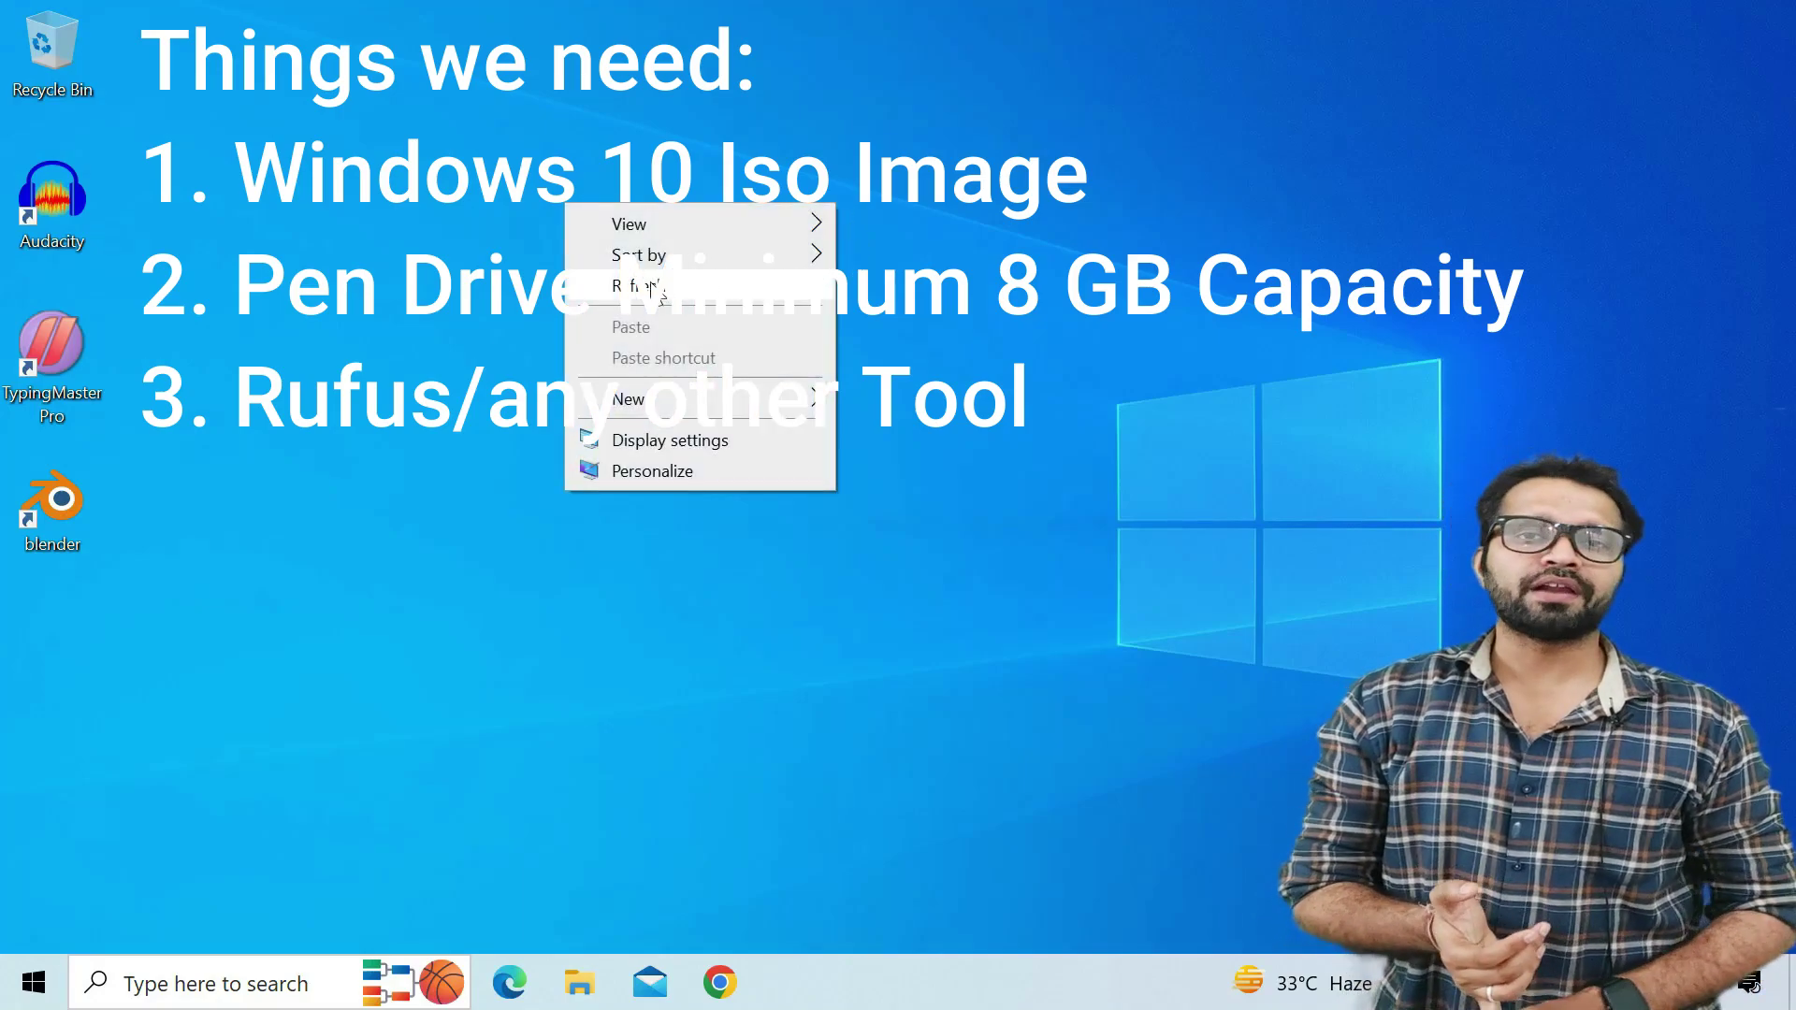
{"action": "left_click", "coordinate": [652, 285]}
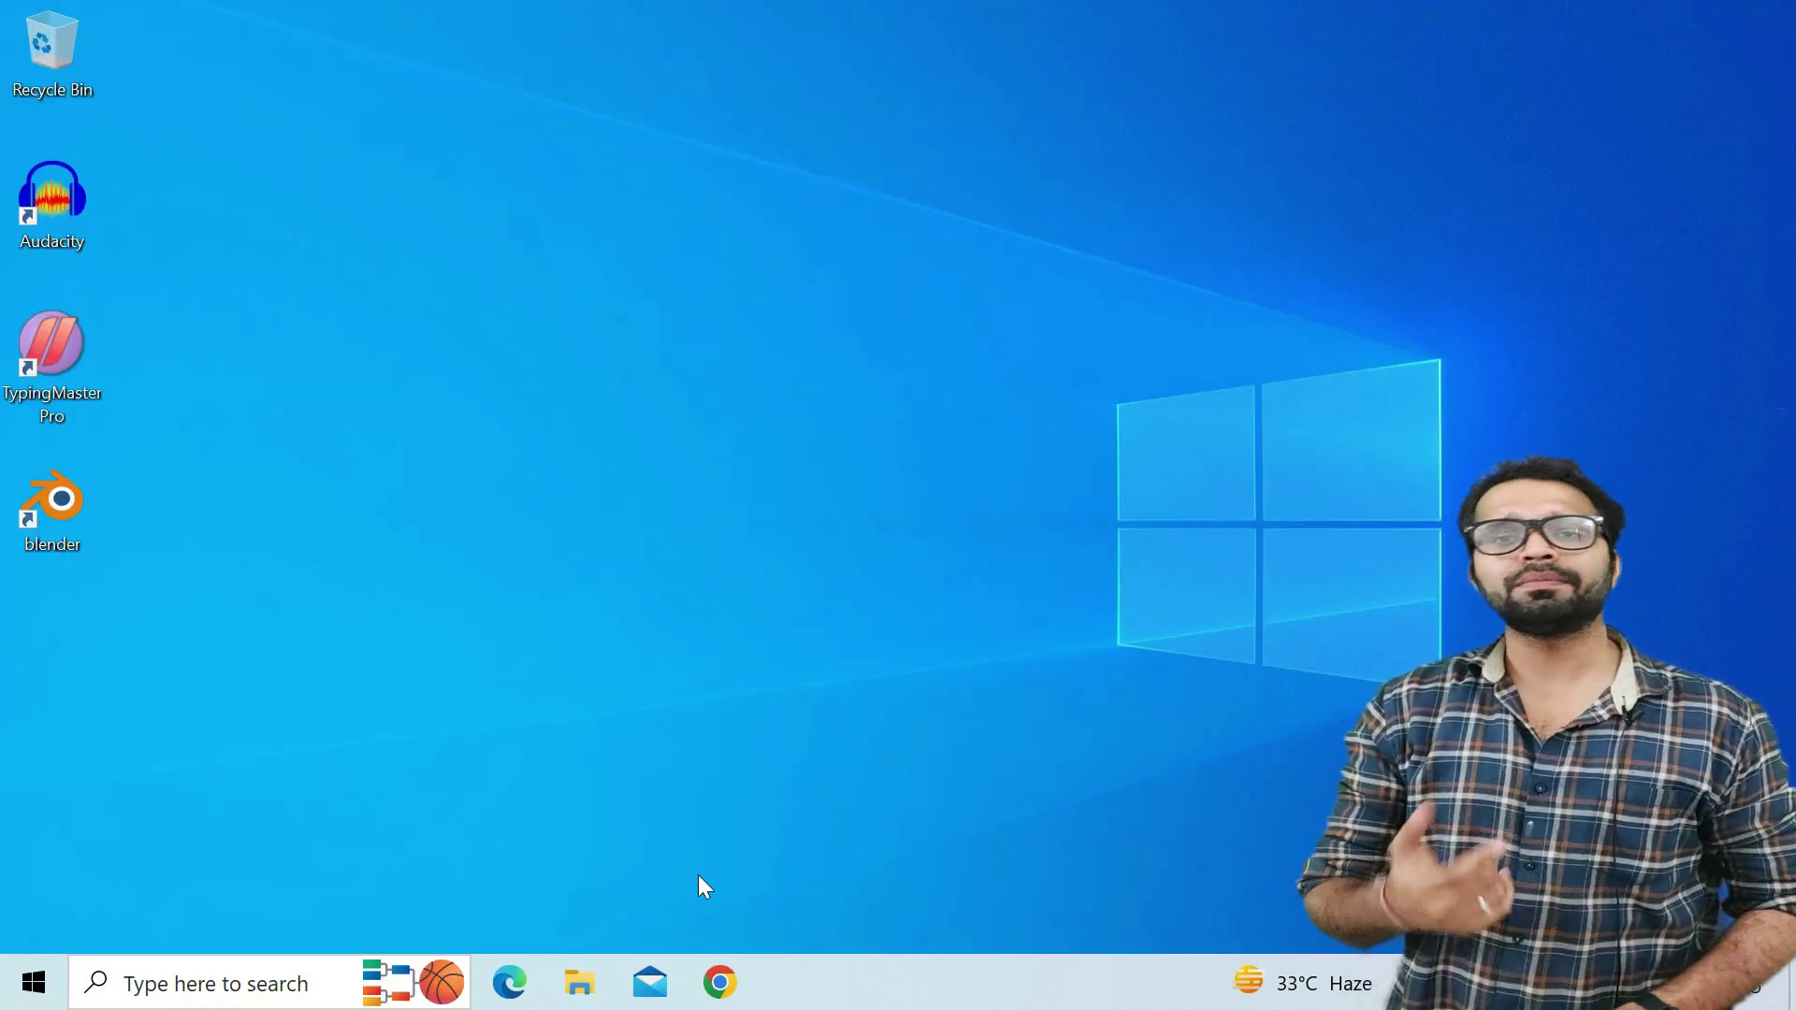
Step: Search the web for "download windows 10 iso image" and download and launch the Media Creation Tool from Microsoft's Windows 10 page
{"action": "left_click", "coordinate": [718, 984]}
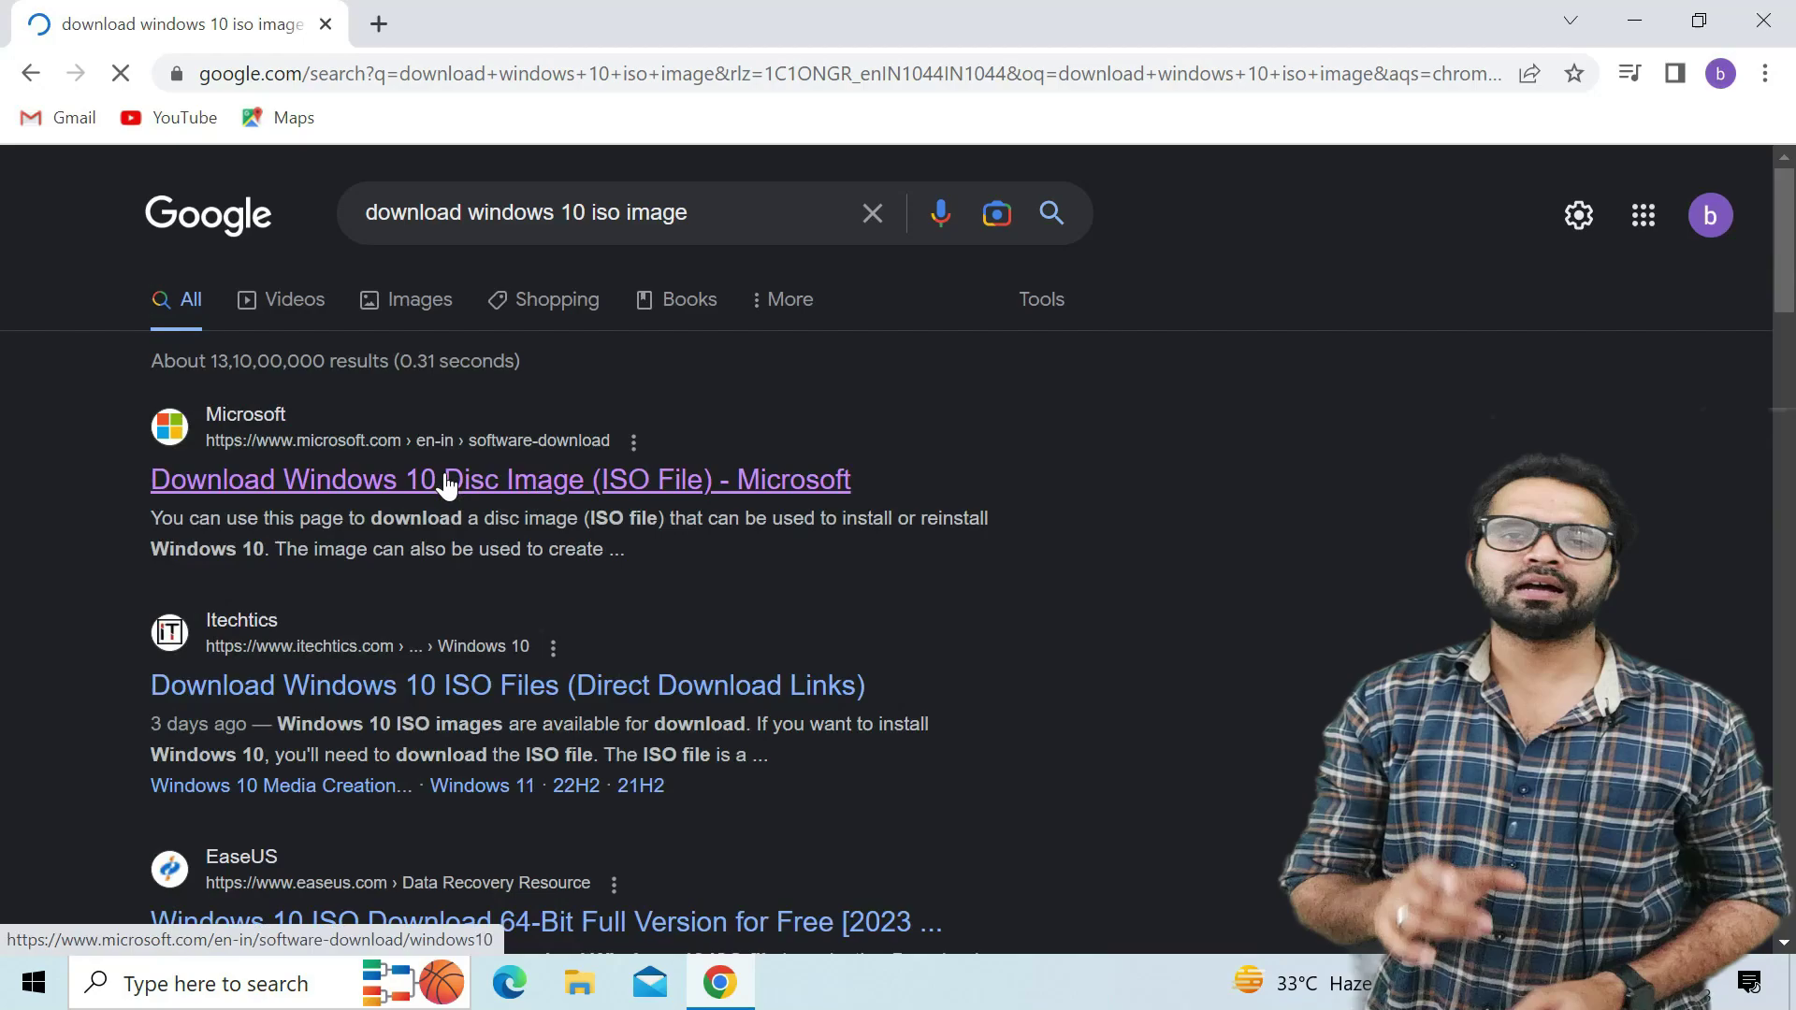
{"action": "left_click", "coordinate": [447, 485]}
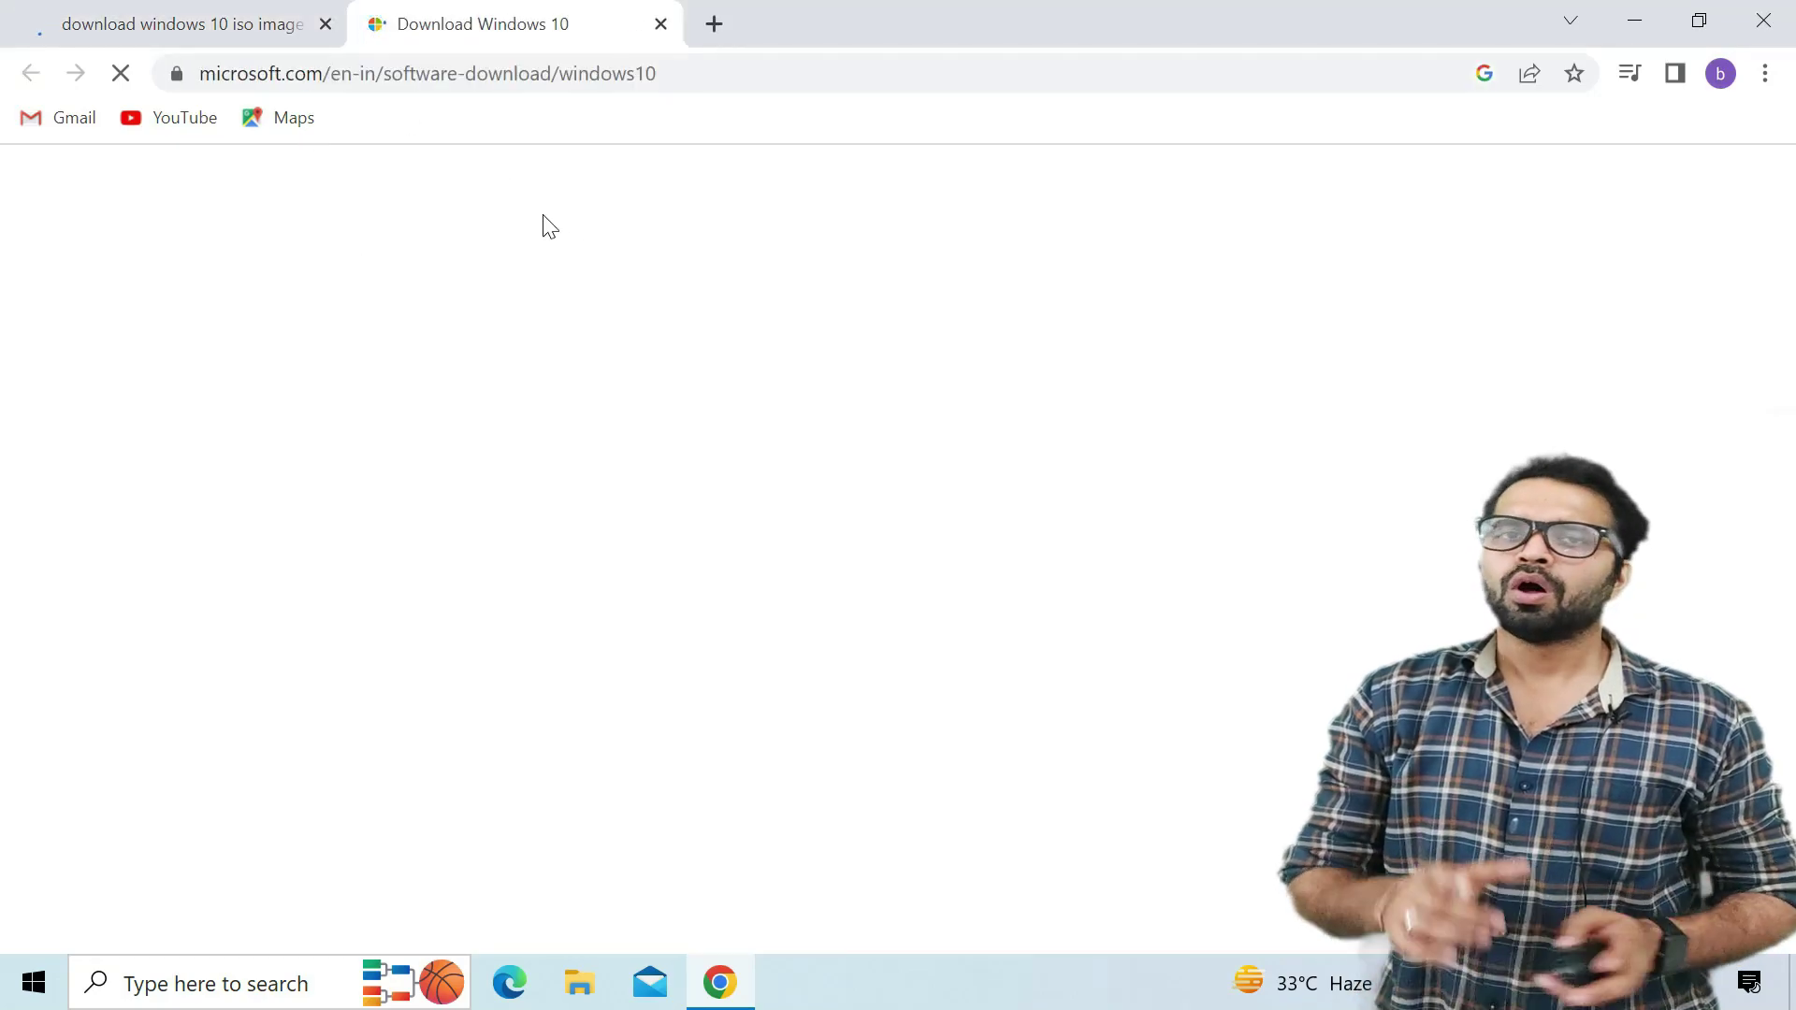
{"action": "scroll", "coordinate": [549, 225], "scroll_direction": "down", "scroll_amount": 10}
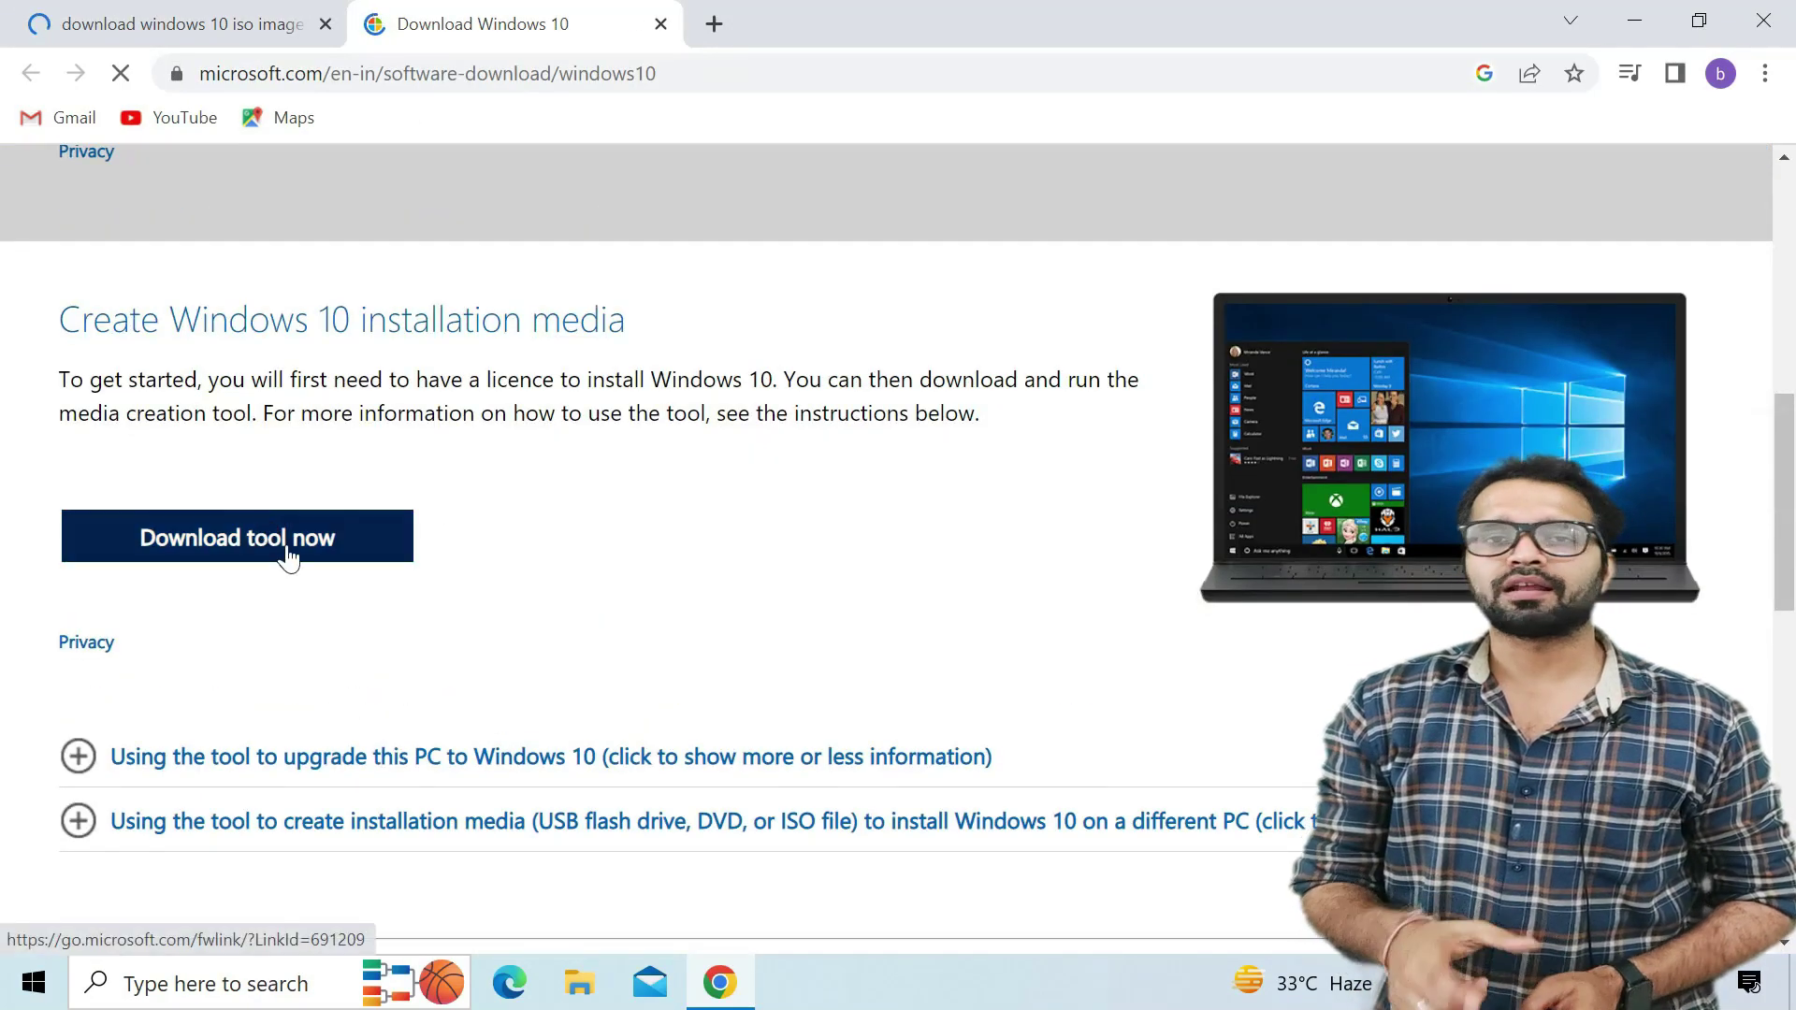
{"action": "left_click", "coordinate": [329, 557]}
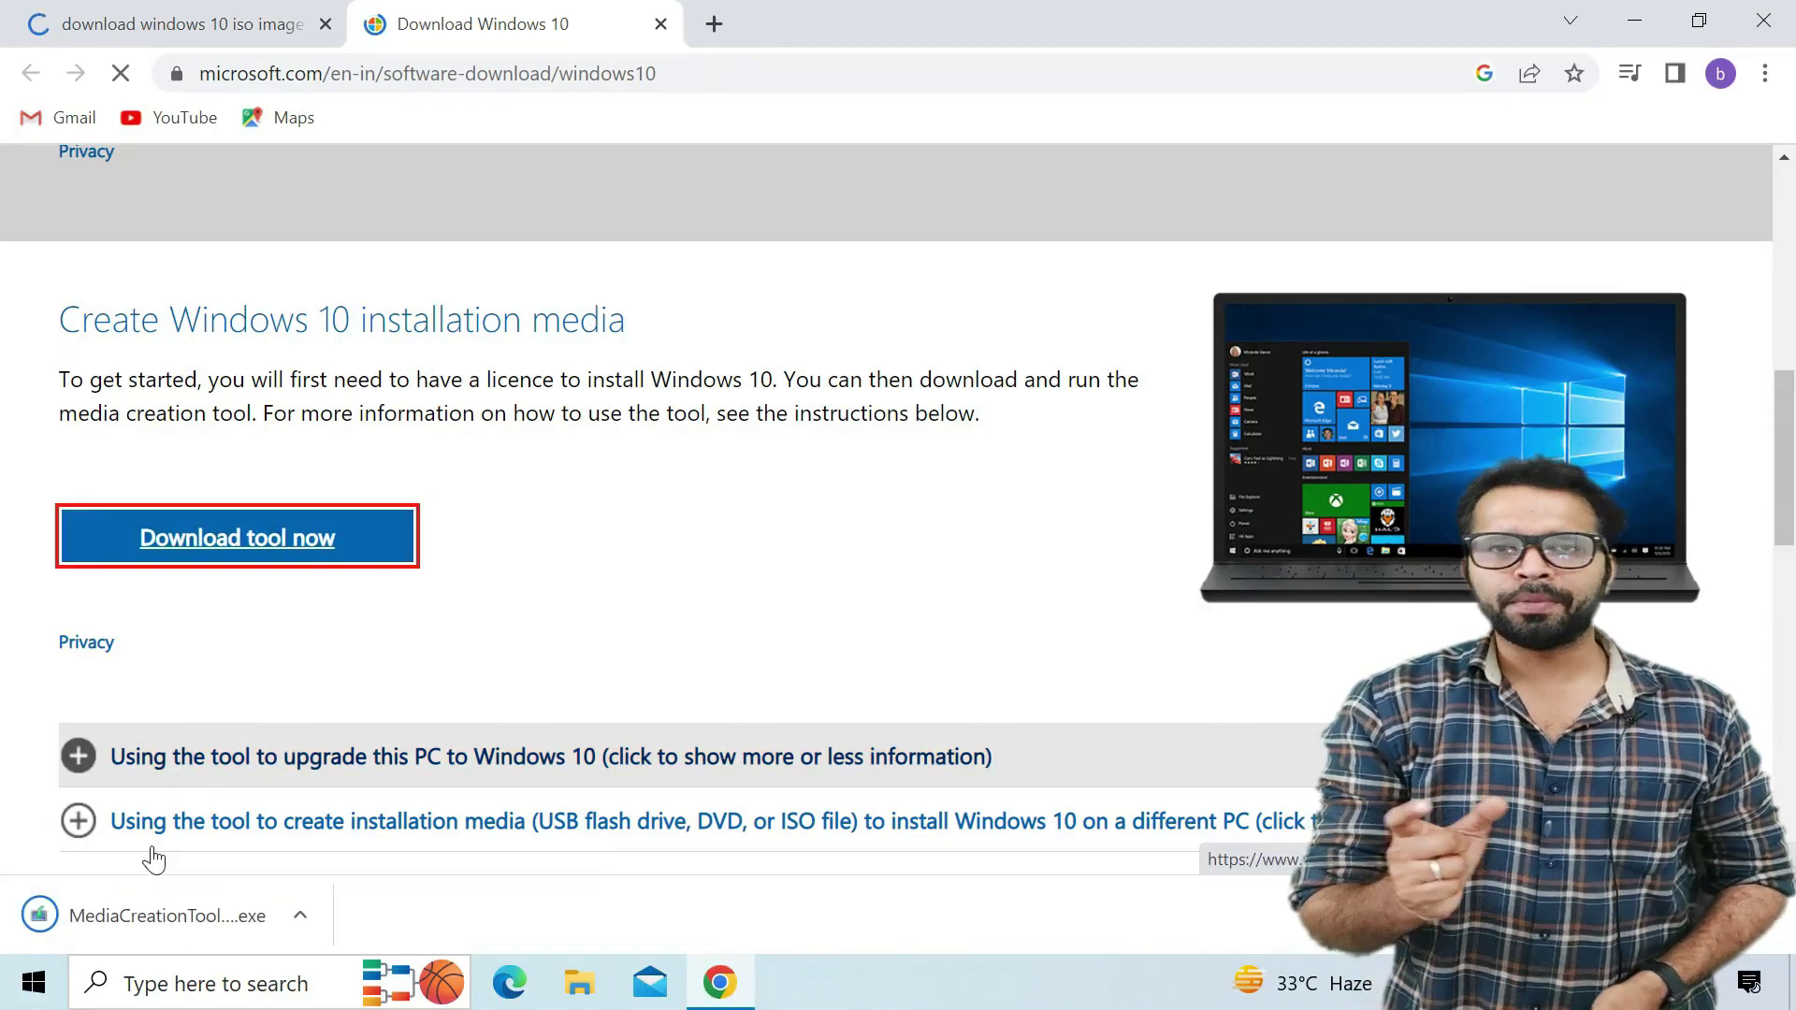
{"action": "left_click", "coordinate": [168, 912]}
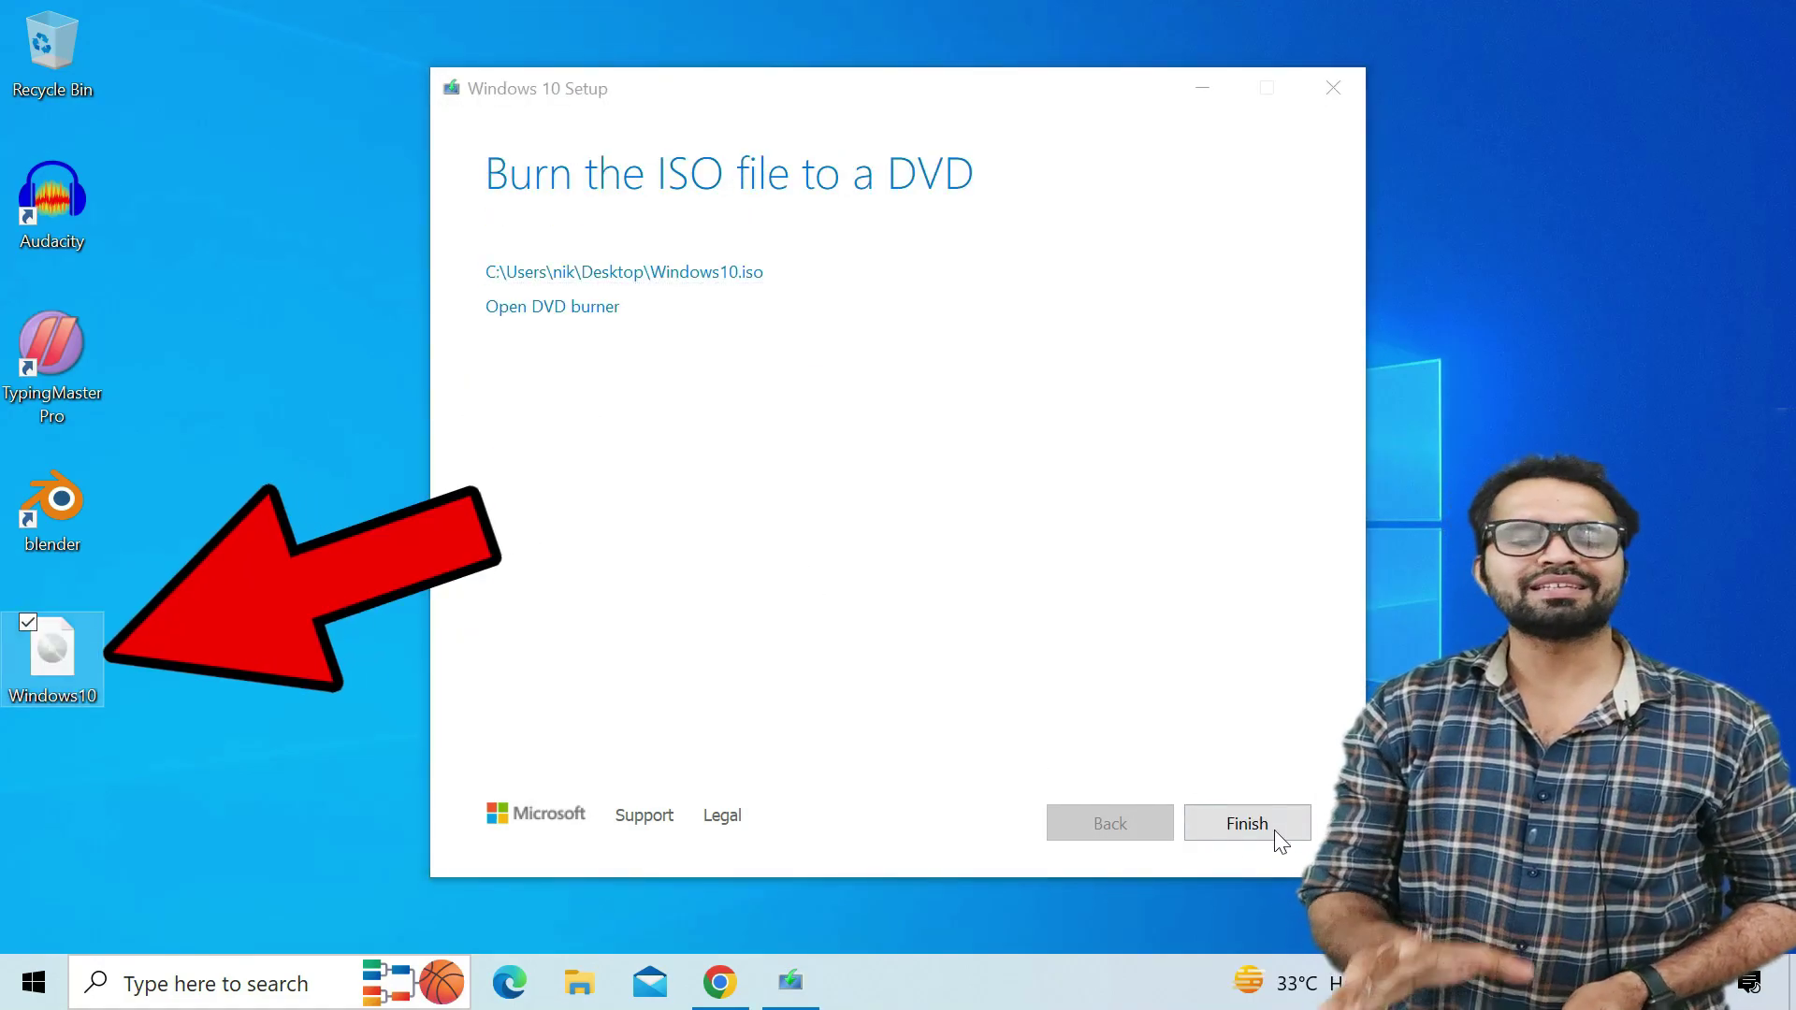
Step: Finish the Windows 10 Setup wizard and move the Windows10 ISO file to an empty area of the desktop
{"action": "left_click", "coordinate": [1276, 832]}
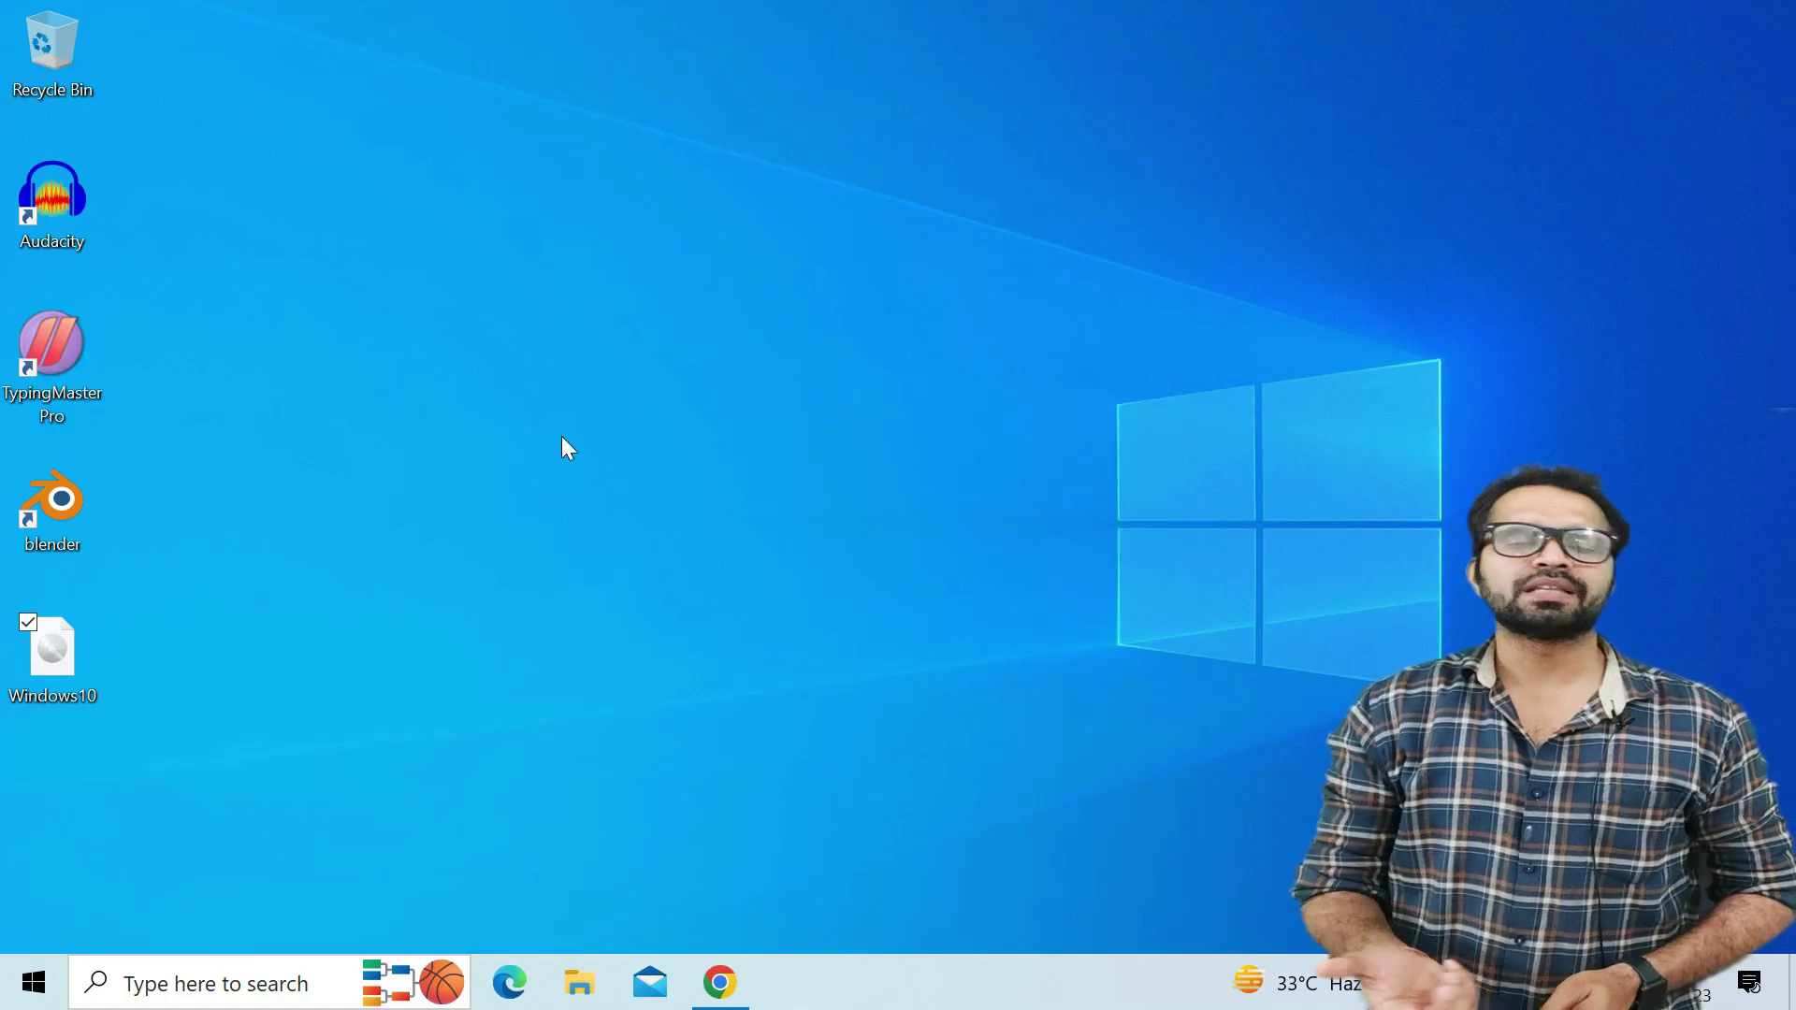
{"action": "left_click_drag", "start_coordinate": [64, 668], "coordinate": [500, 182]}
{"action": "left_click_drag", "start_coordinate": [622, 155], "coordinate": [360, 351]}
{"action": "left_click", "coordinate": [649, 316]}
Step: Search the web for "download rufus" in Chrome and open the official rufus.ie site
{"action": "left_click", "coordinate": [720, 982]}
{"action": "left_click", "coordinate": [397, 73]}
{"action": "type", "text": "dow"}
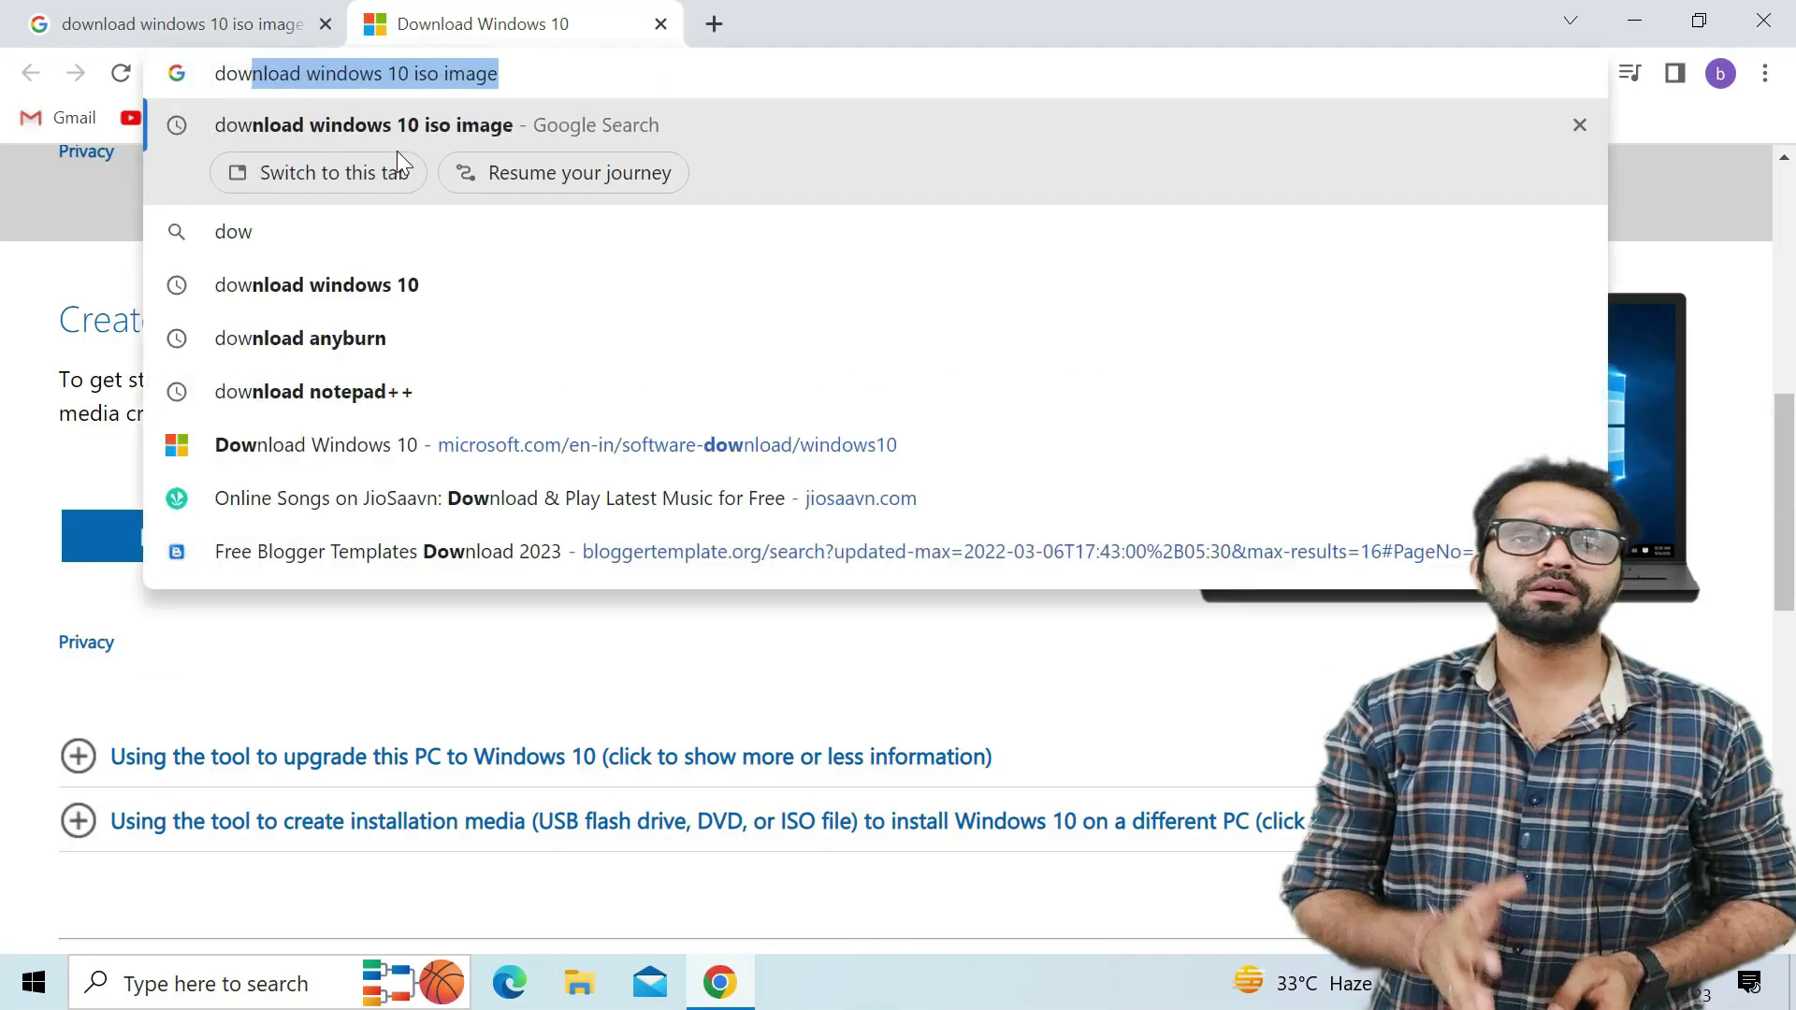
{"action": "type", "text": "nload rufus"}
{"action": "key", "text": "Return"}
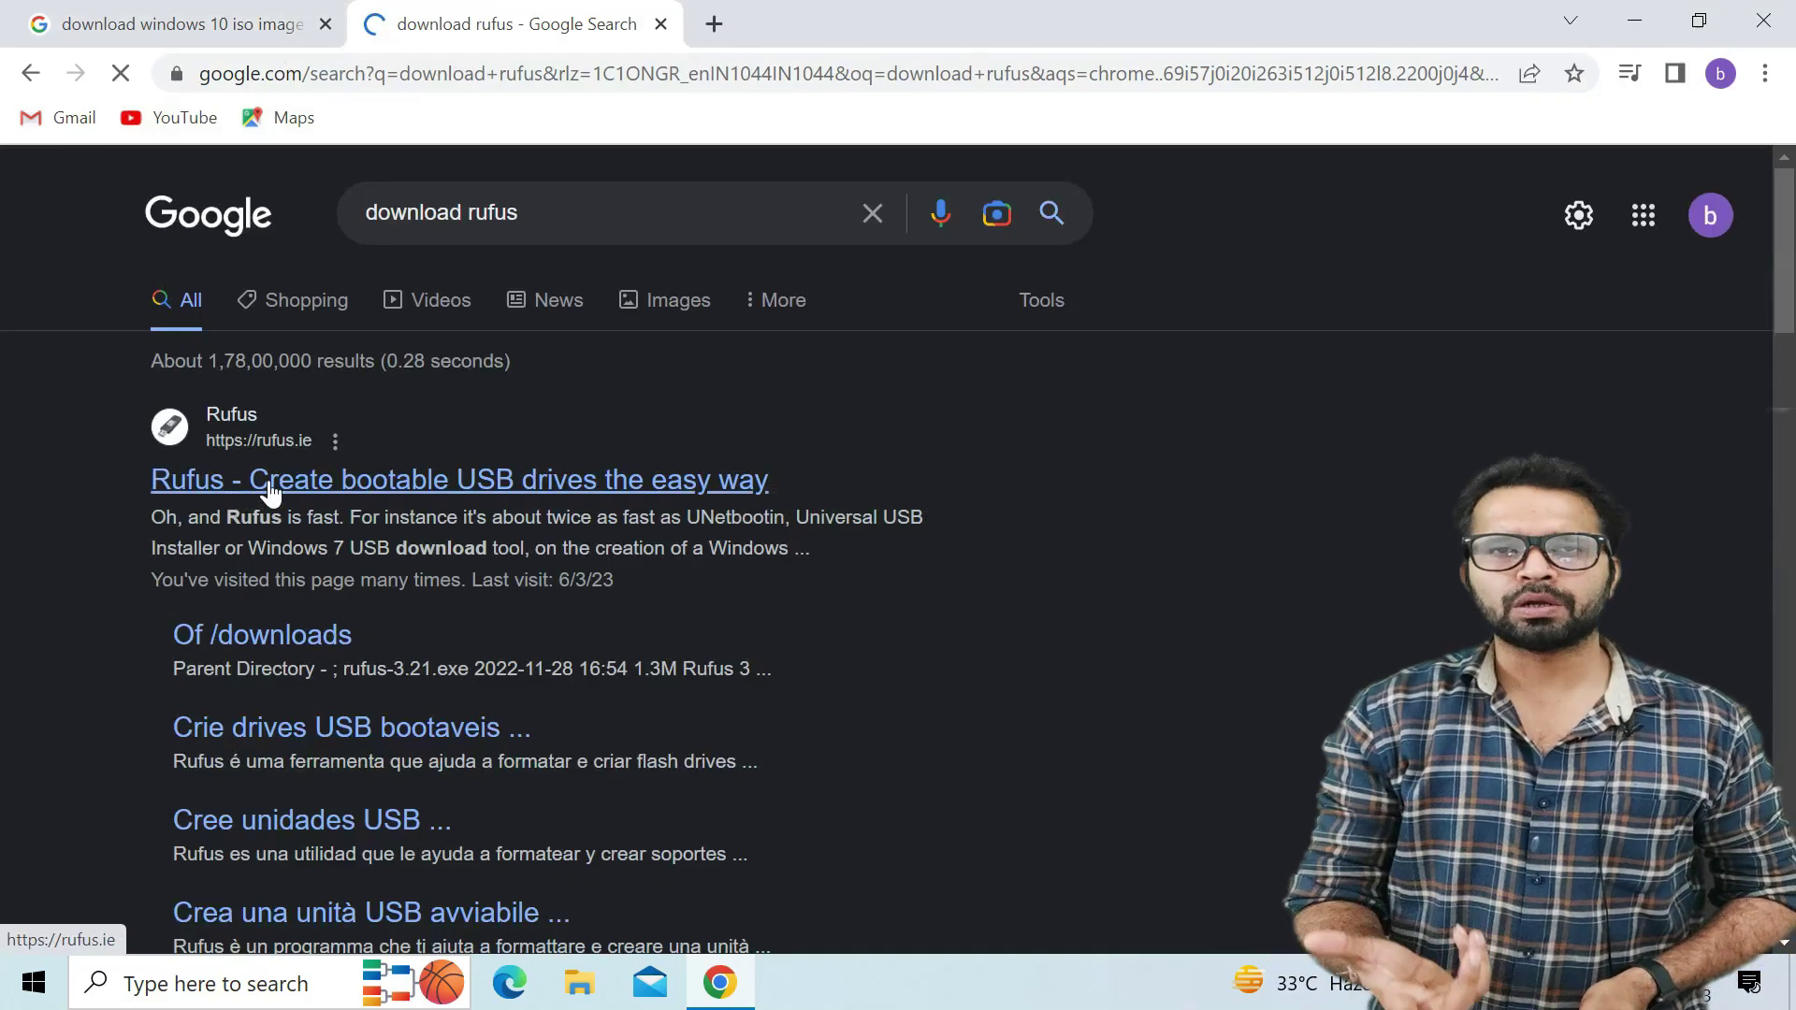
{"action": "left_click", "coordinate": [270, 484]}
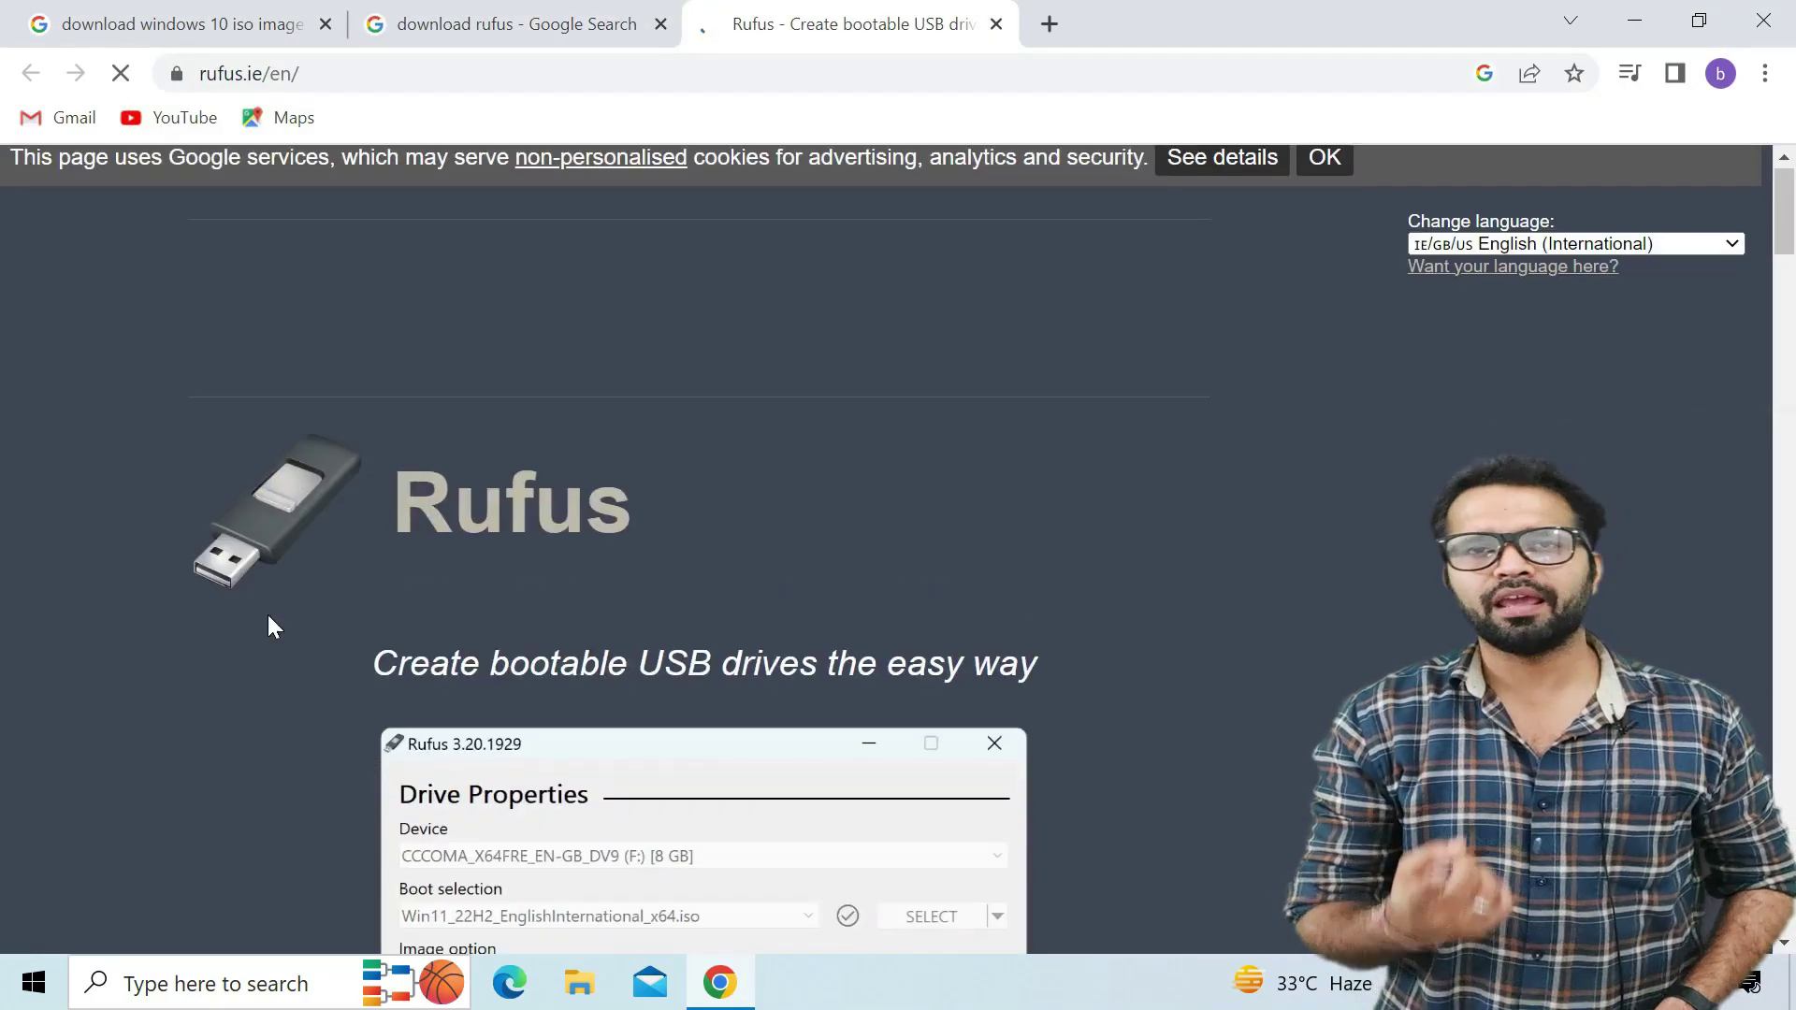
Step: Download the standard Rufus 3.21 release from the site's Download section
{"action": "scroll", "coordinate": [760, 608], "scroll_direction": "down", "scroll_amount": 15}
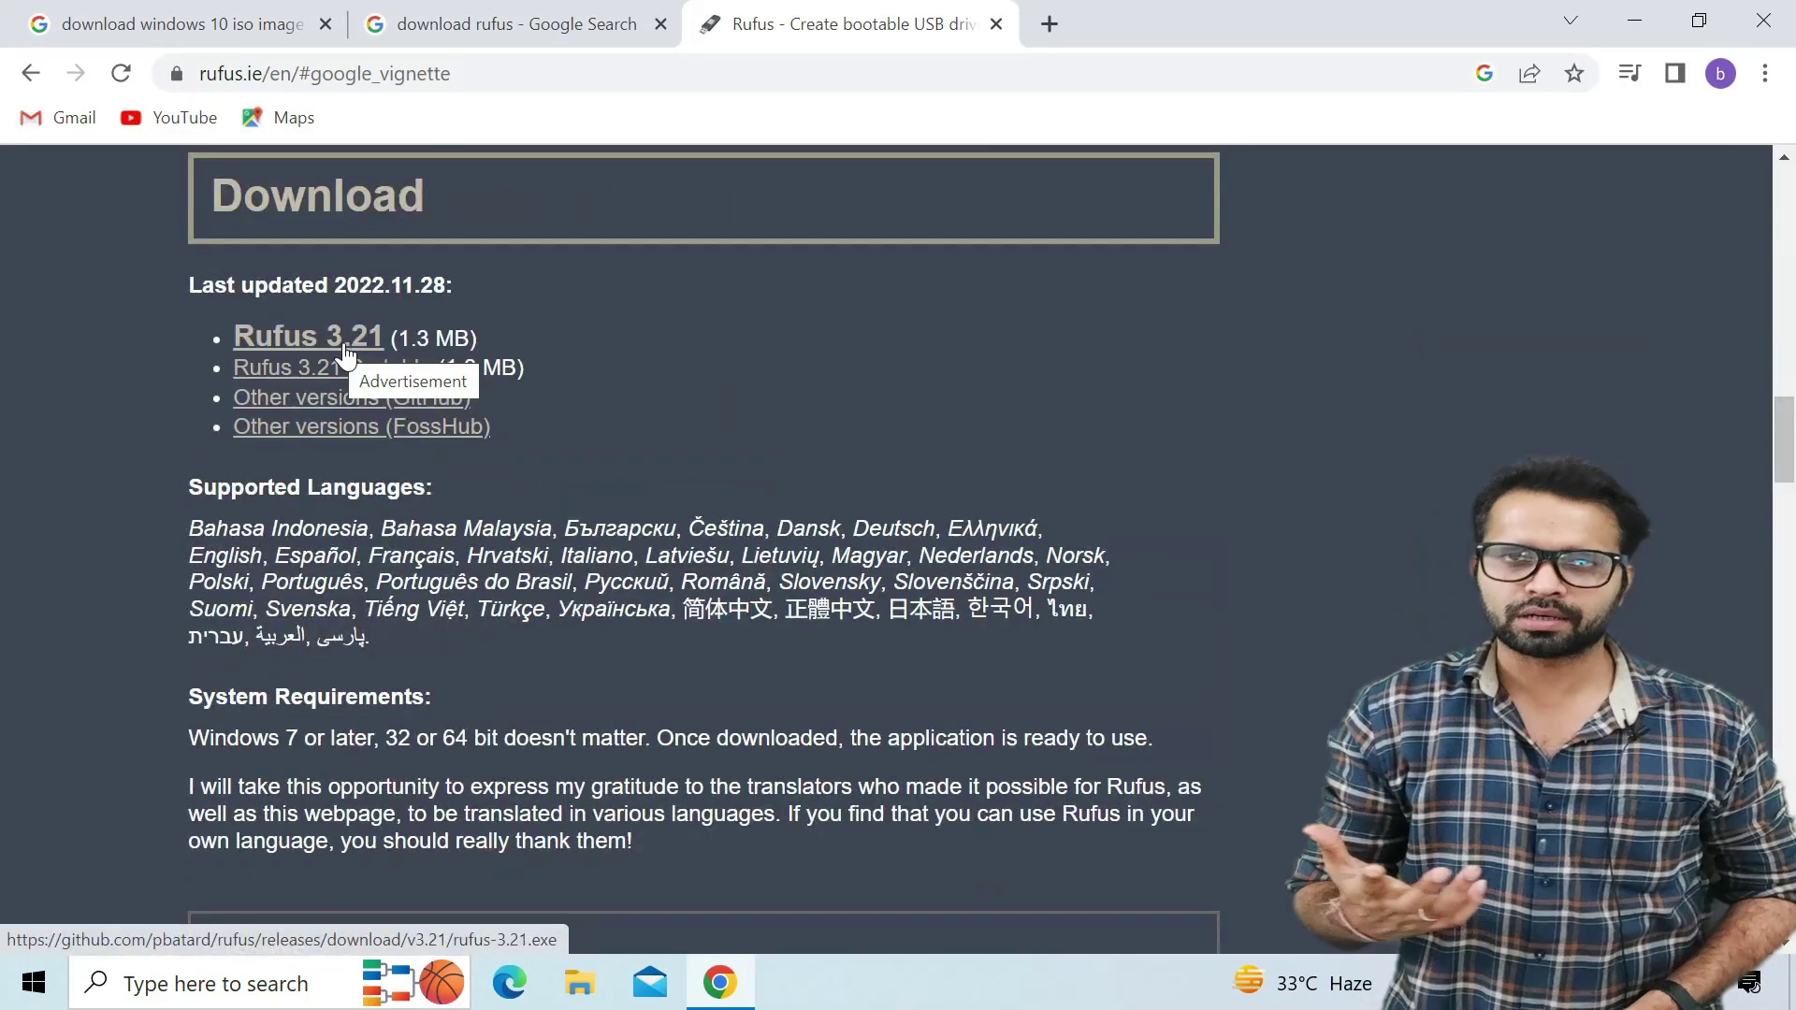
{"action": "left_click", "coordinate": [346, 353]}
{"action": "left_click", "coordinate": [1084, 370]}
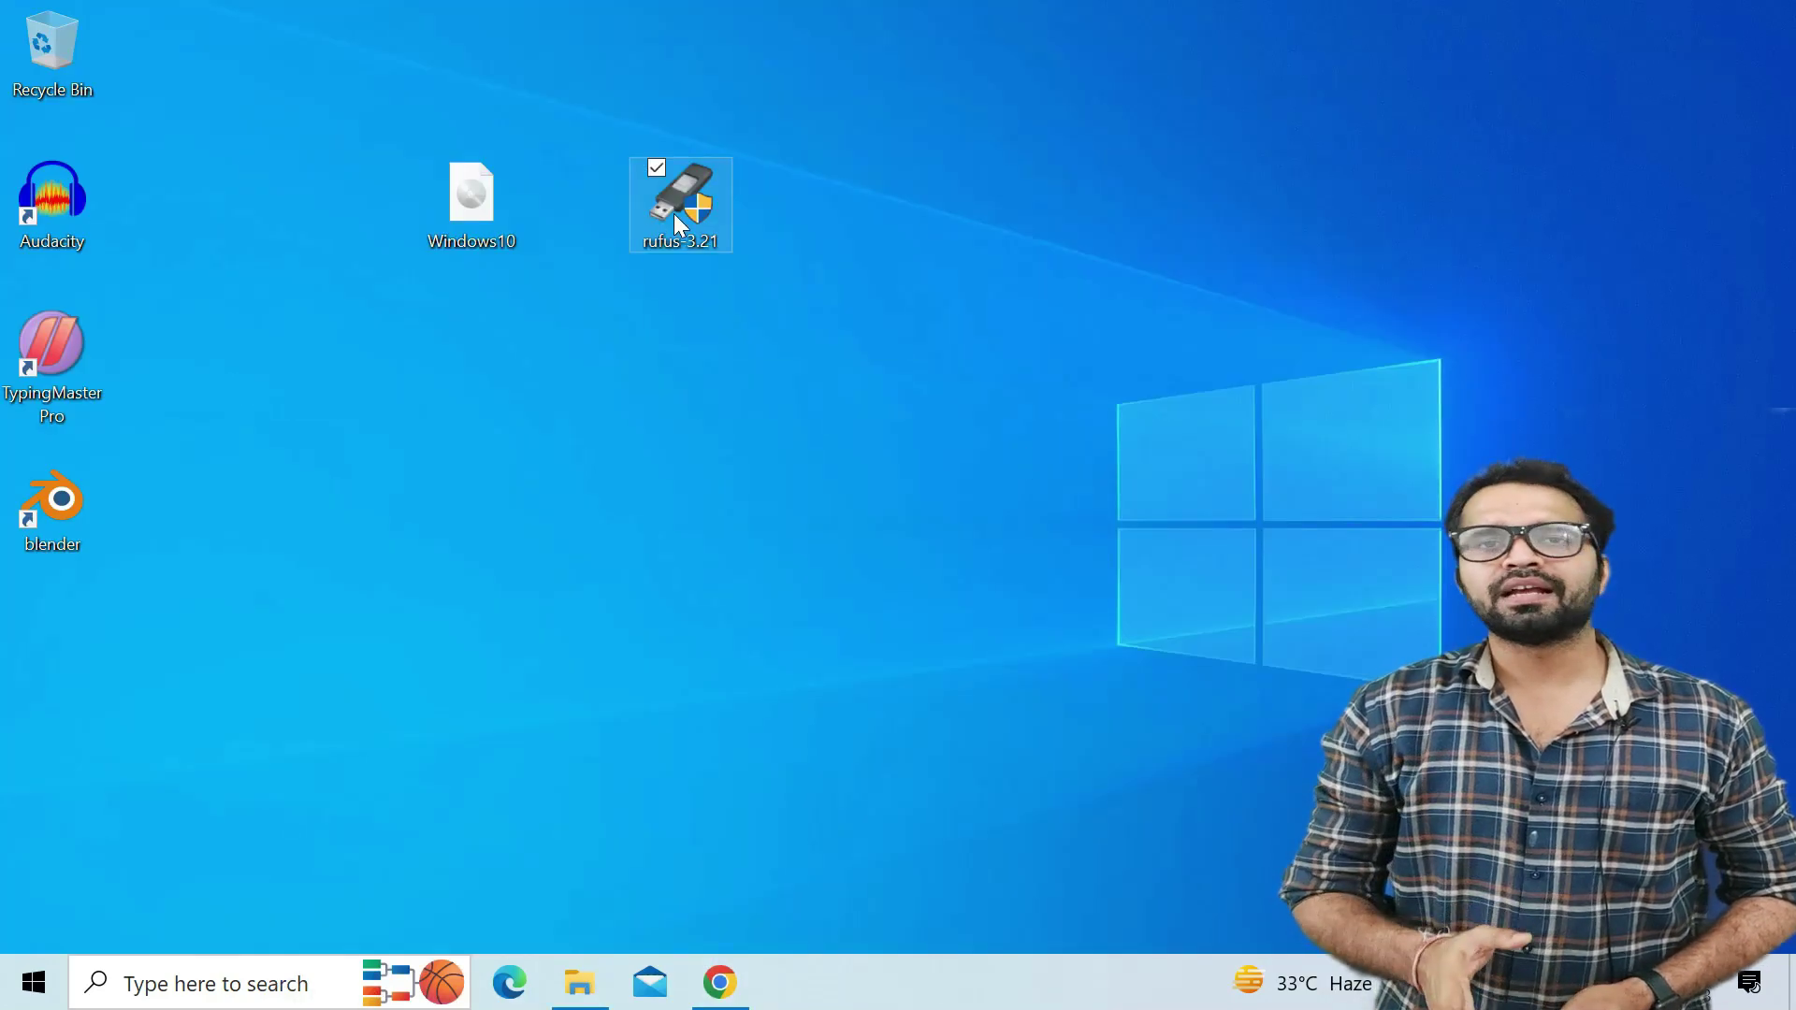
Step: Launch Rufus 3.21 and start writing the Desktop's Windows10.iso to the 64 GB USB drive with no Windows customization options enabled
{"action": "double_click", "coordinate": [674, 213]}
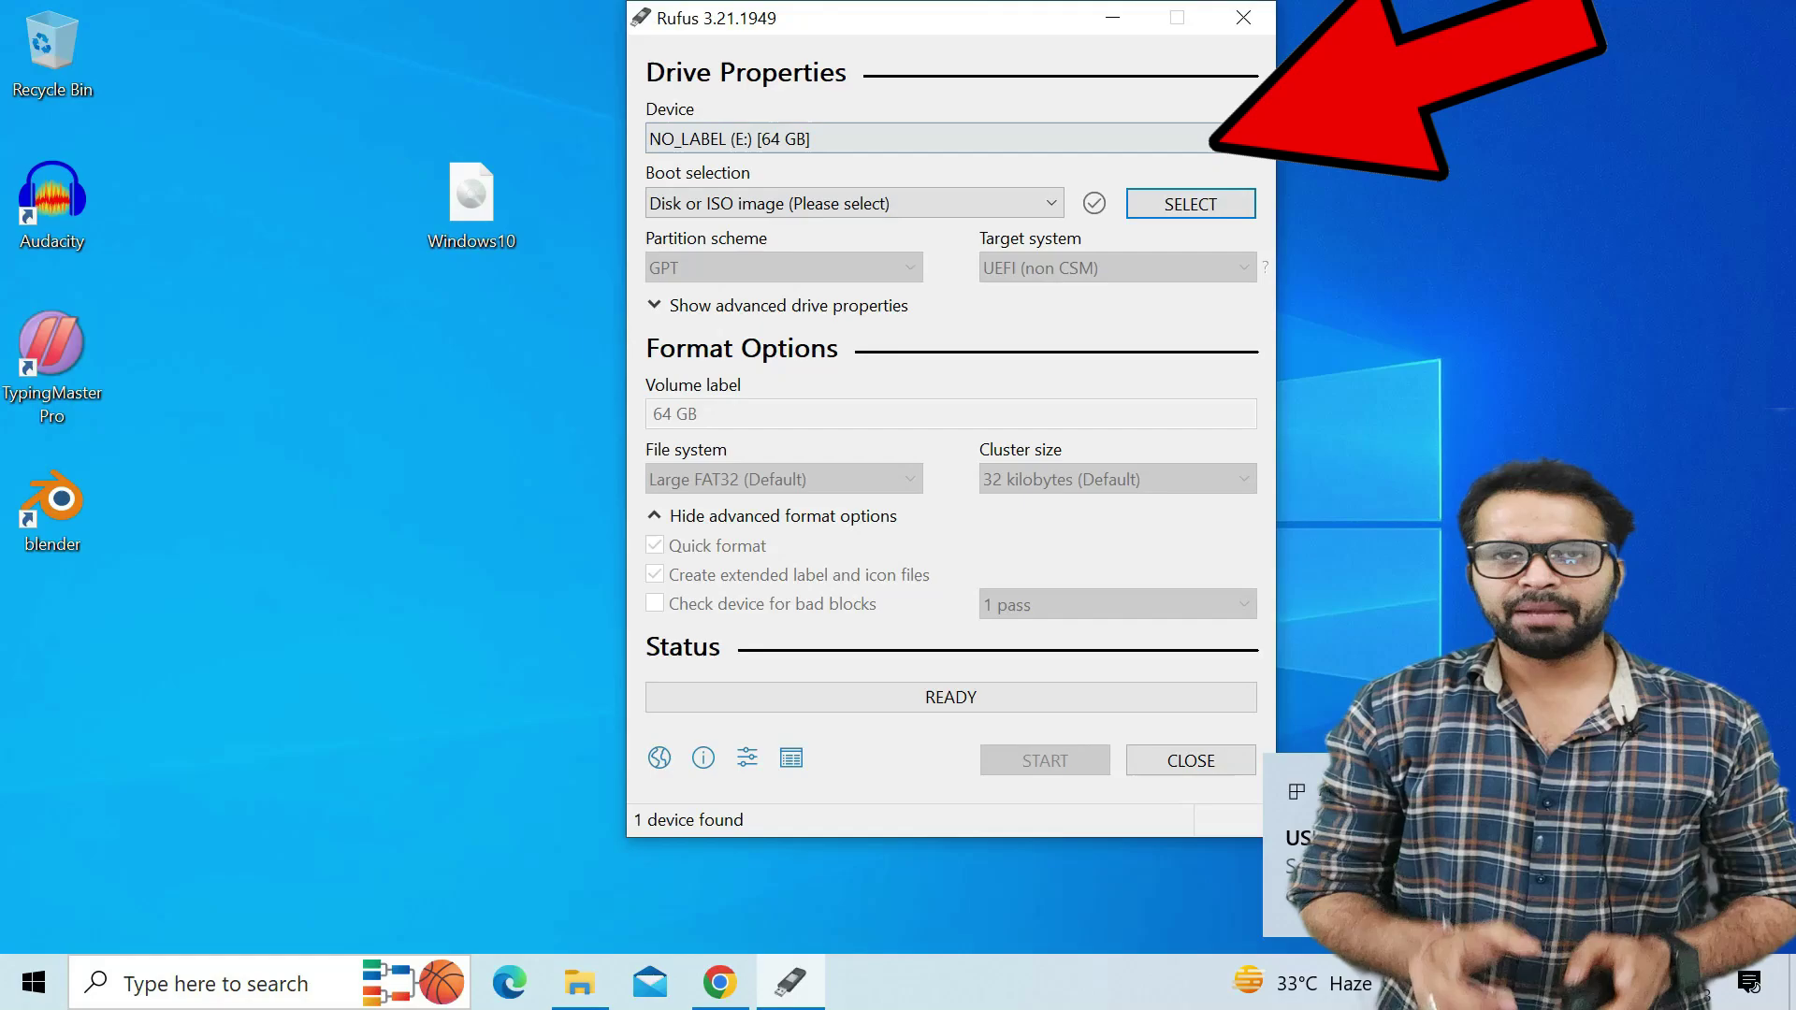
{"action": "left_click", "coordinate": [1190, 204]}
{"action": "left_click", "coordinate": [749, 487]}
{"action": "left_click", "coordinate": [954, 269]}
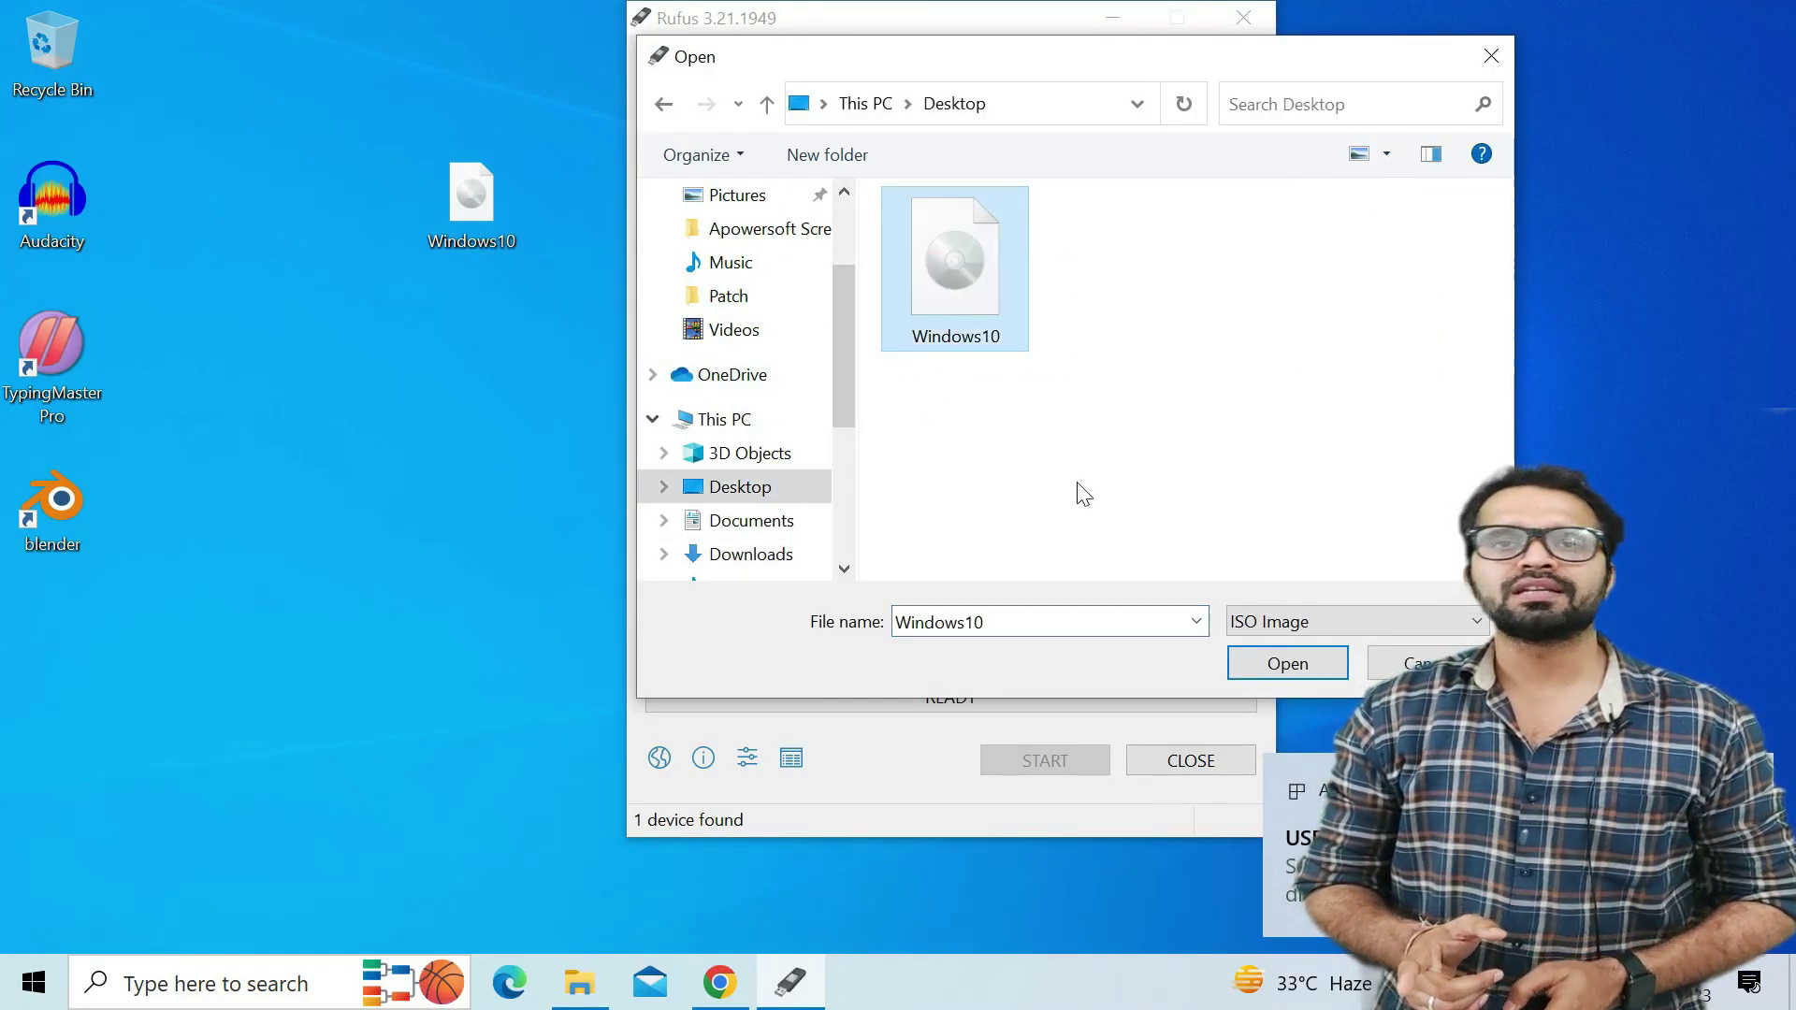
{"action": "key", "text": "Return"}
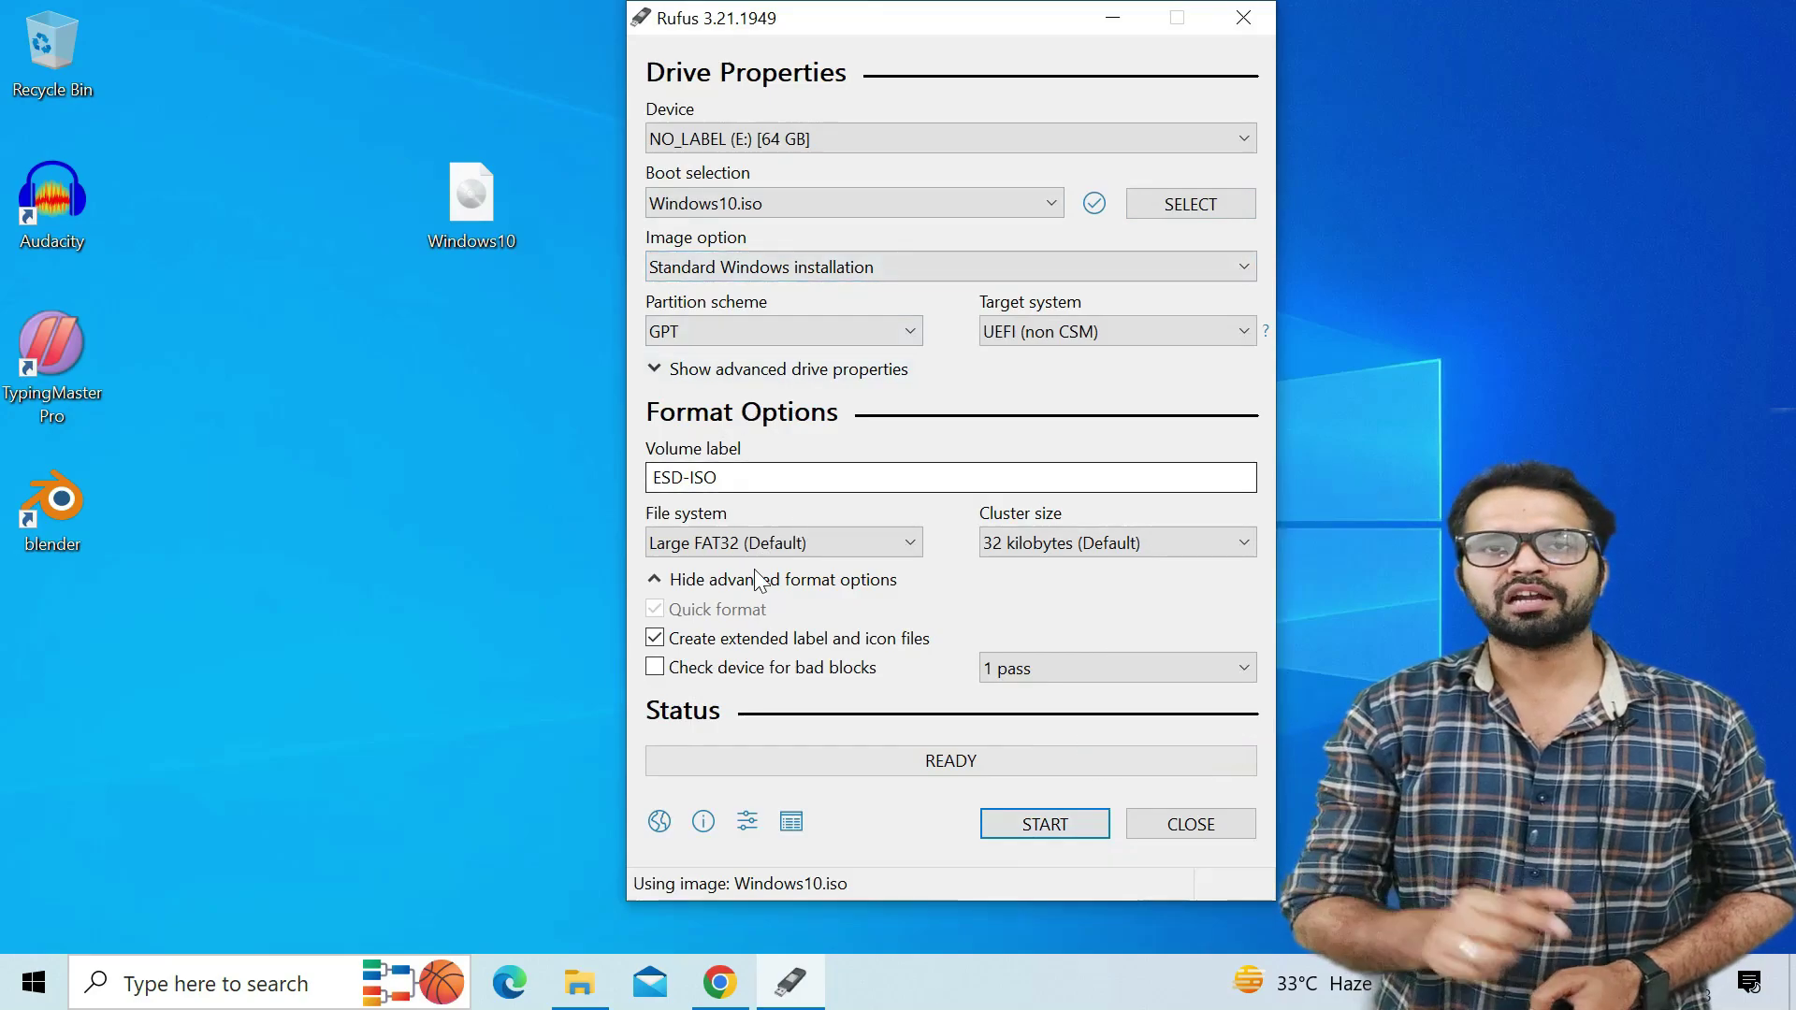
{"action": "left_click", "coordinate": [1029, 827]}
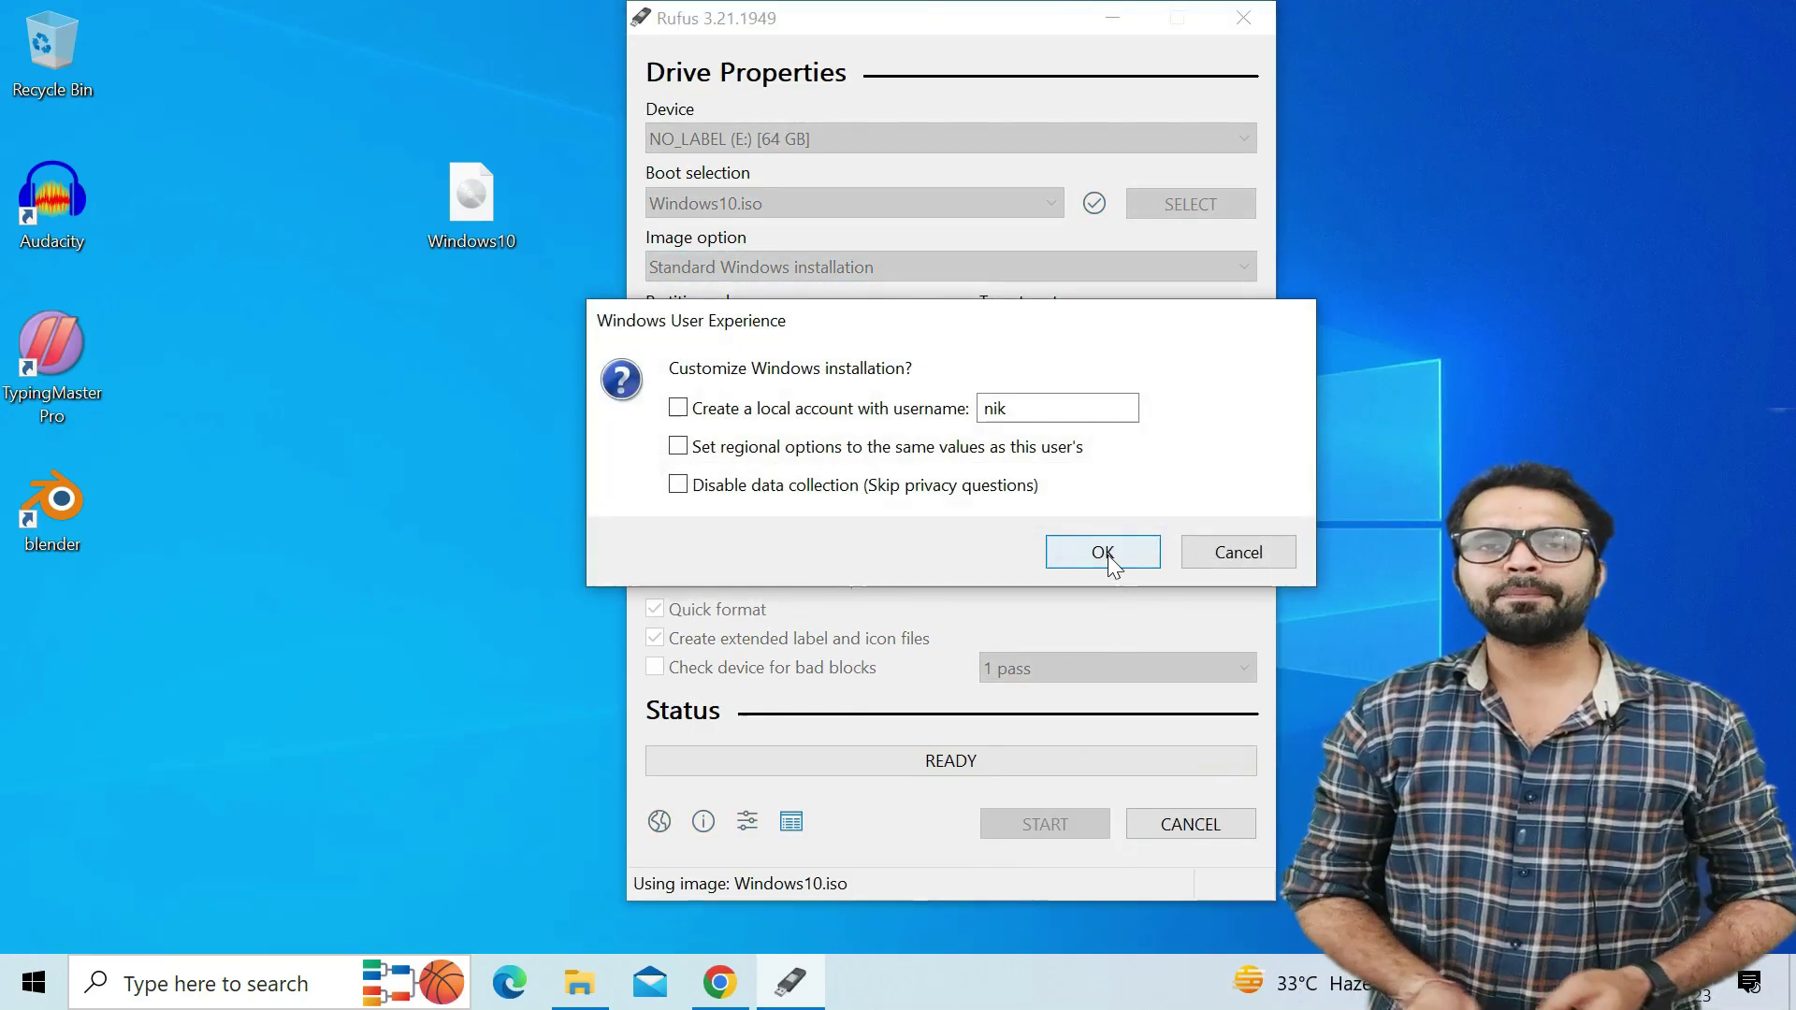
{"action": "left_click", "coordinate": [1103, 552]}
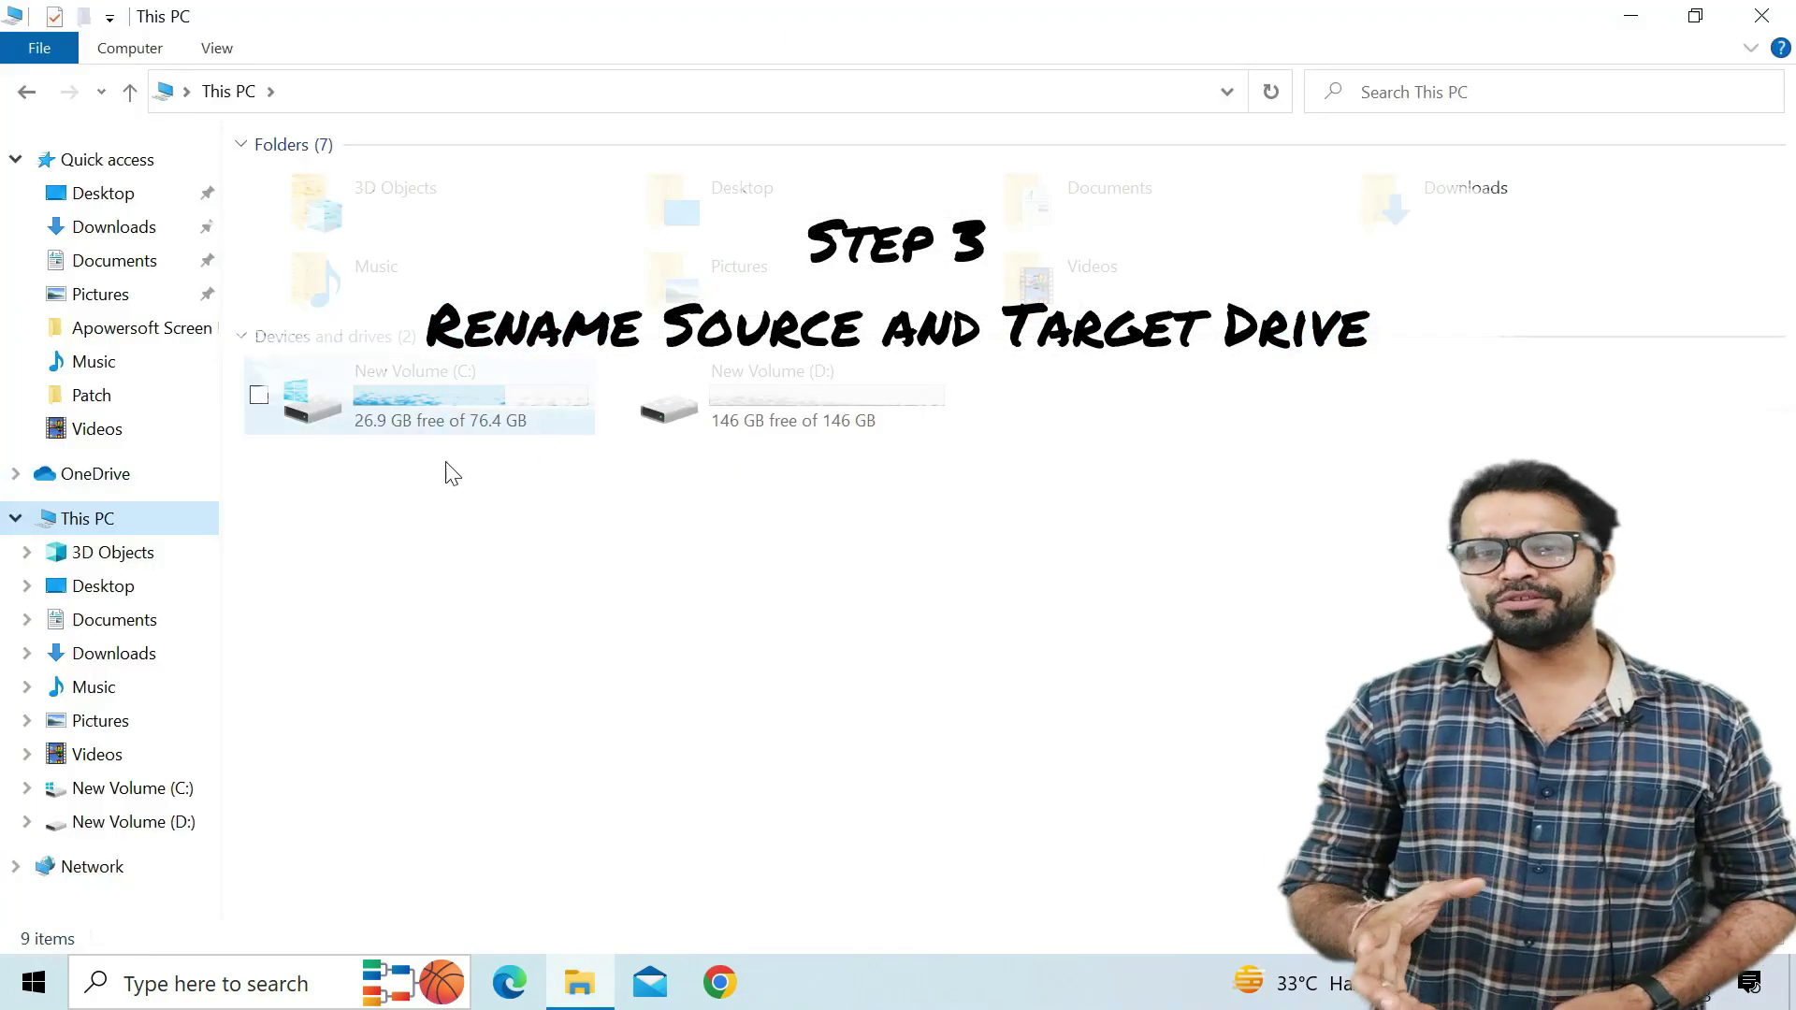
Step: Rename the C: drive to "Windows 10" in This PC, granting administrator permission for the change
{"action": "left_click", "coordinate": [449, 412]}
{"action": "left_click", "coordinate": [799, 391]}
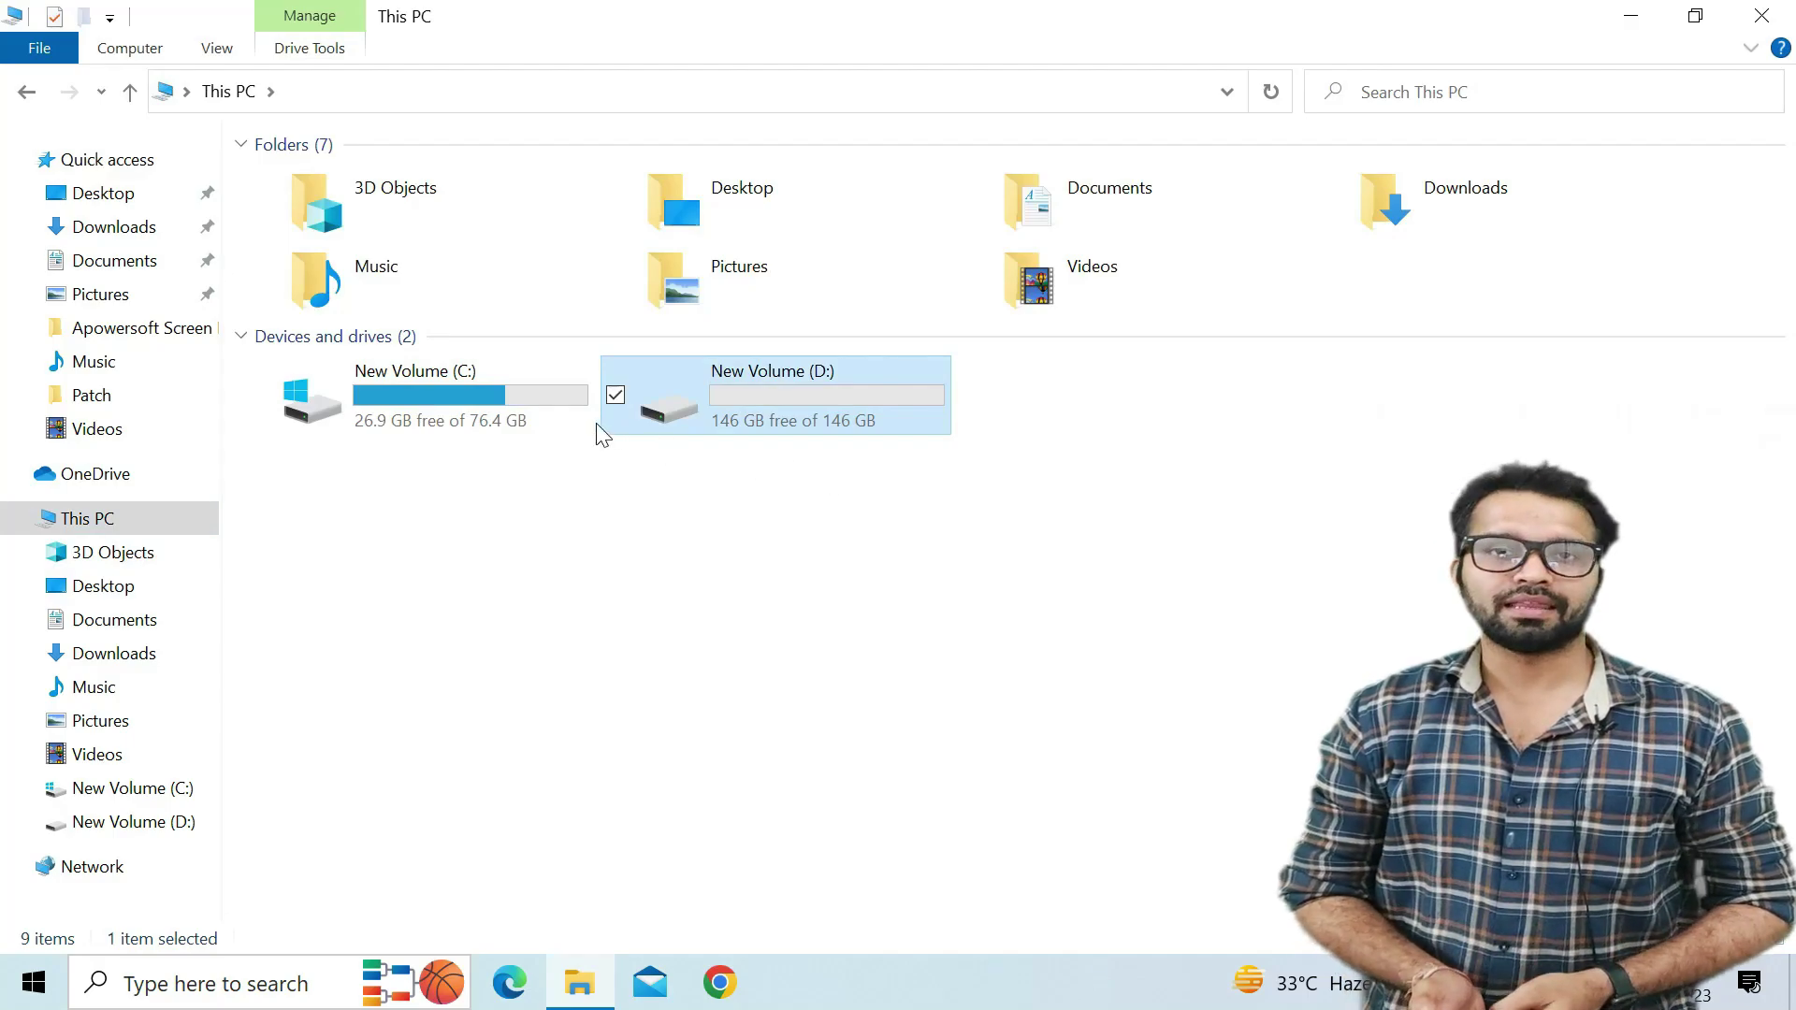
{"action": "left_click", "coordinate": [419, 371]}
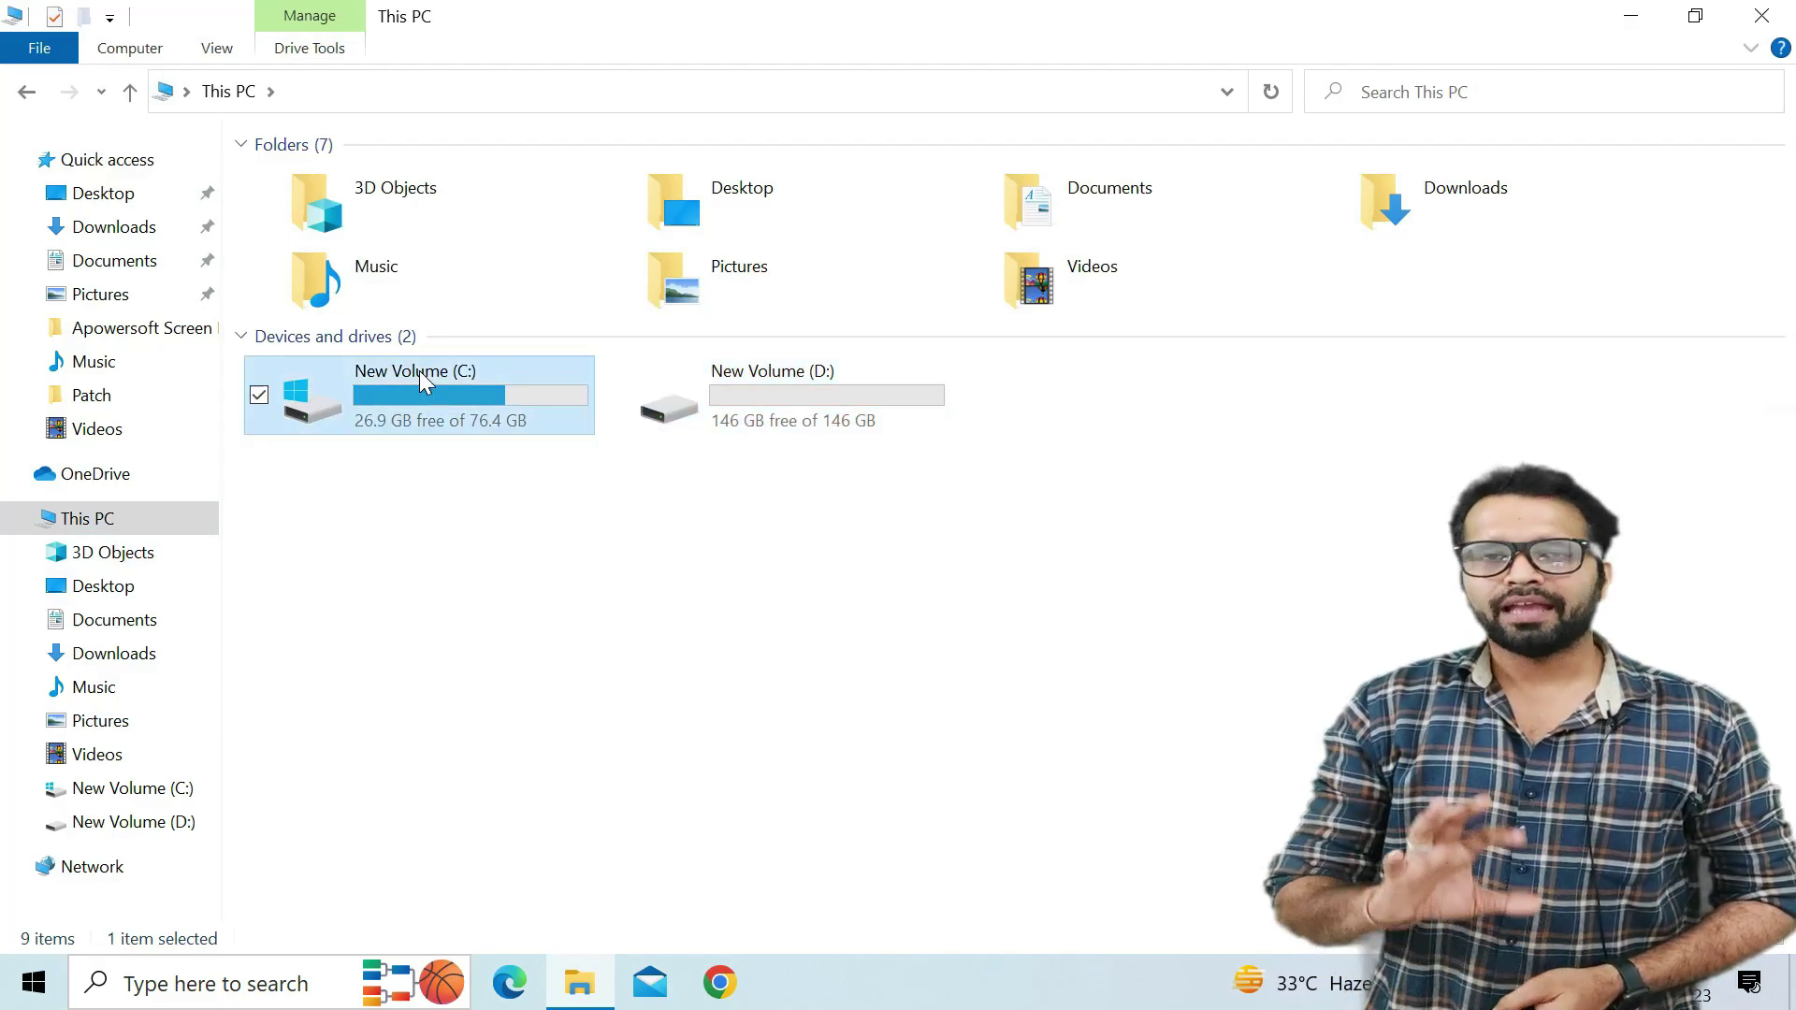
{"action": "right_click", "coordinate": [419, 370]}
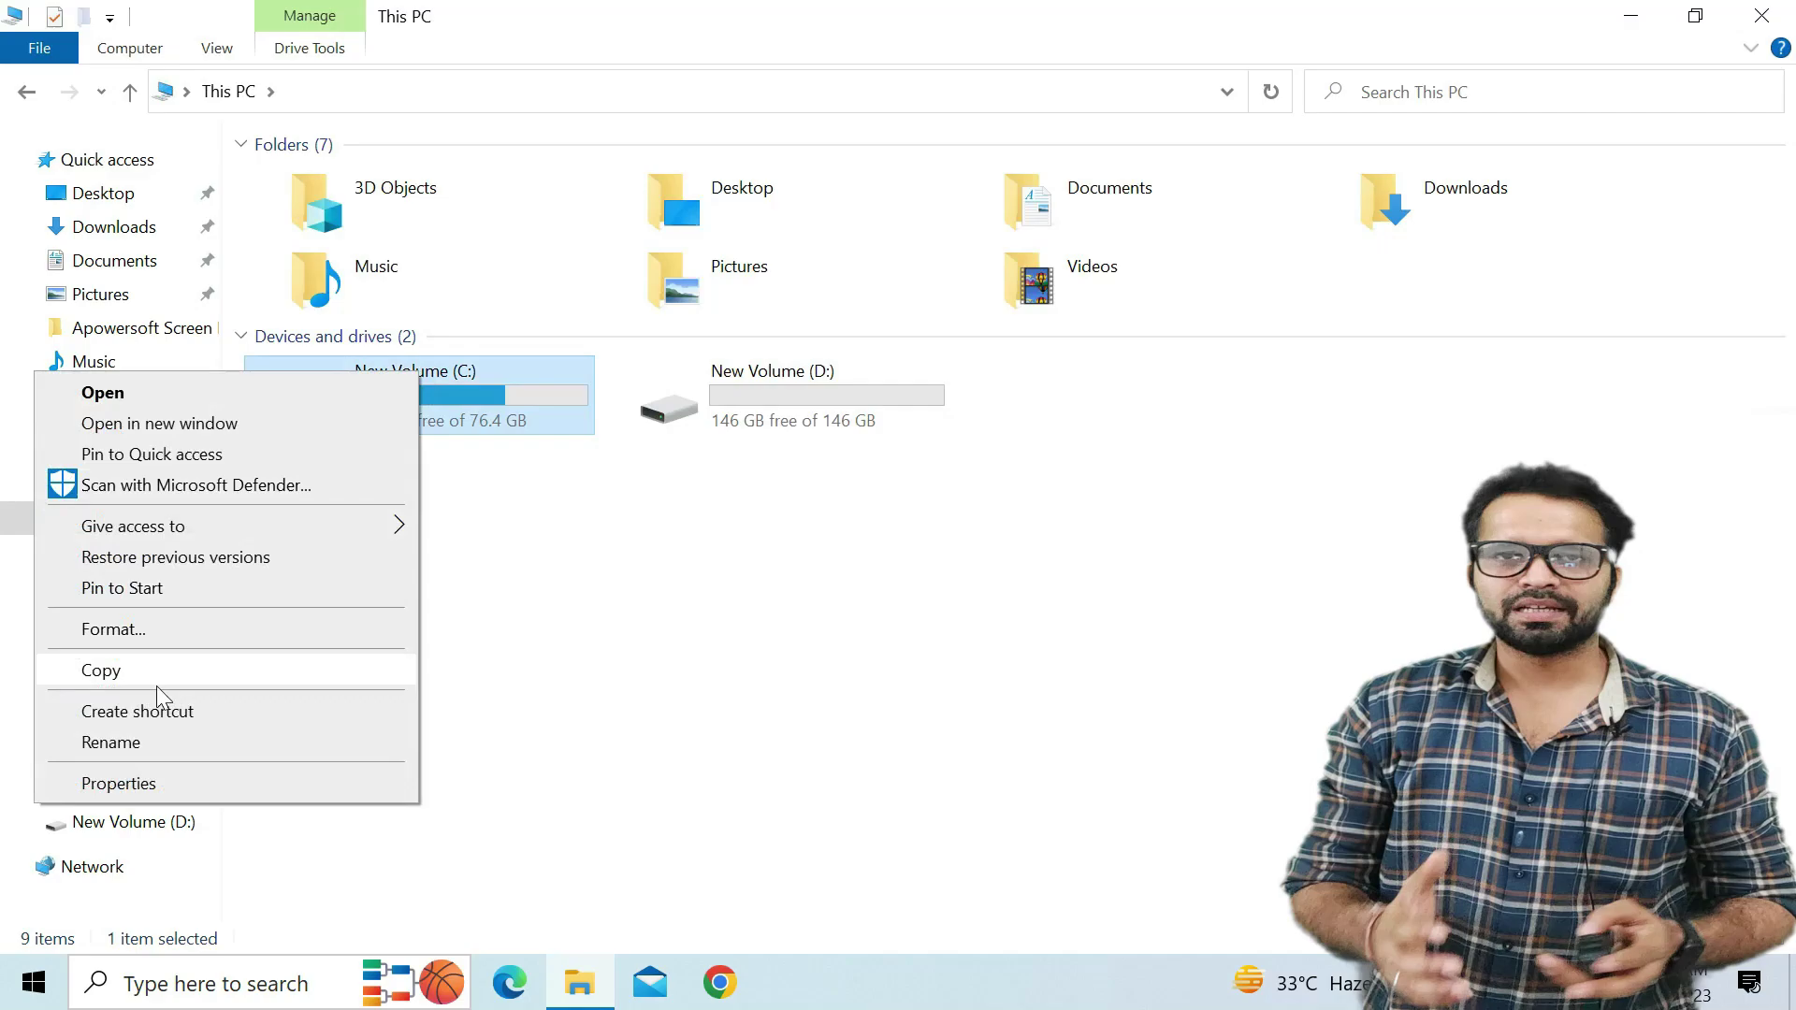
{"action": "left_click", "coordinate": [140, 742]}
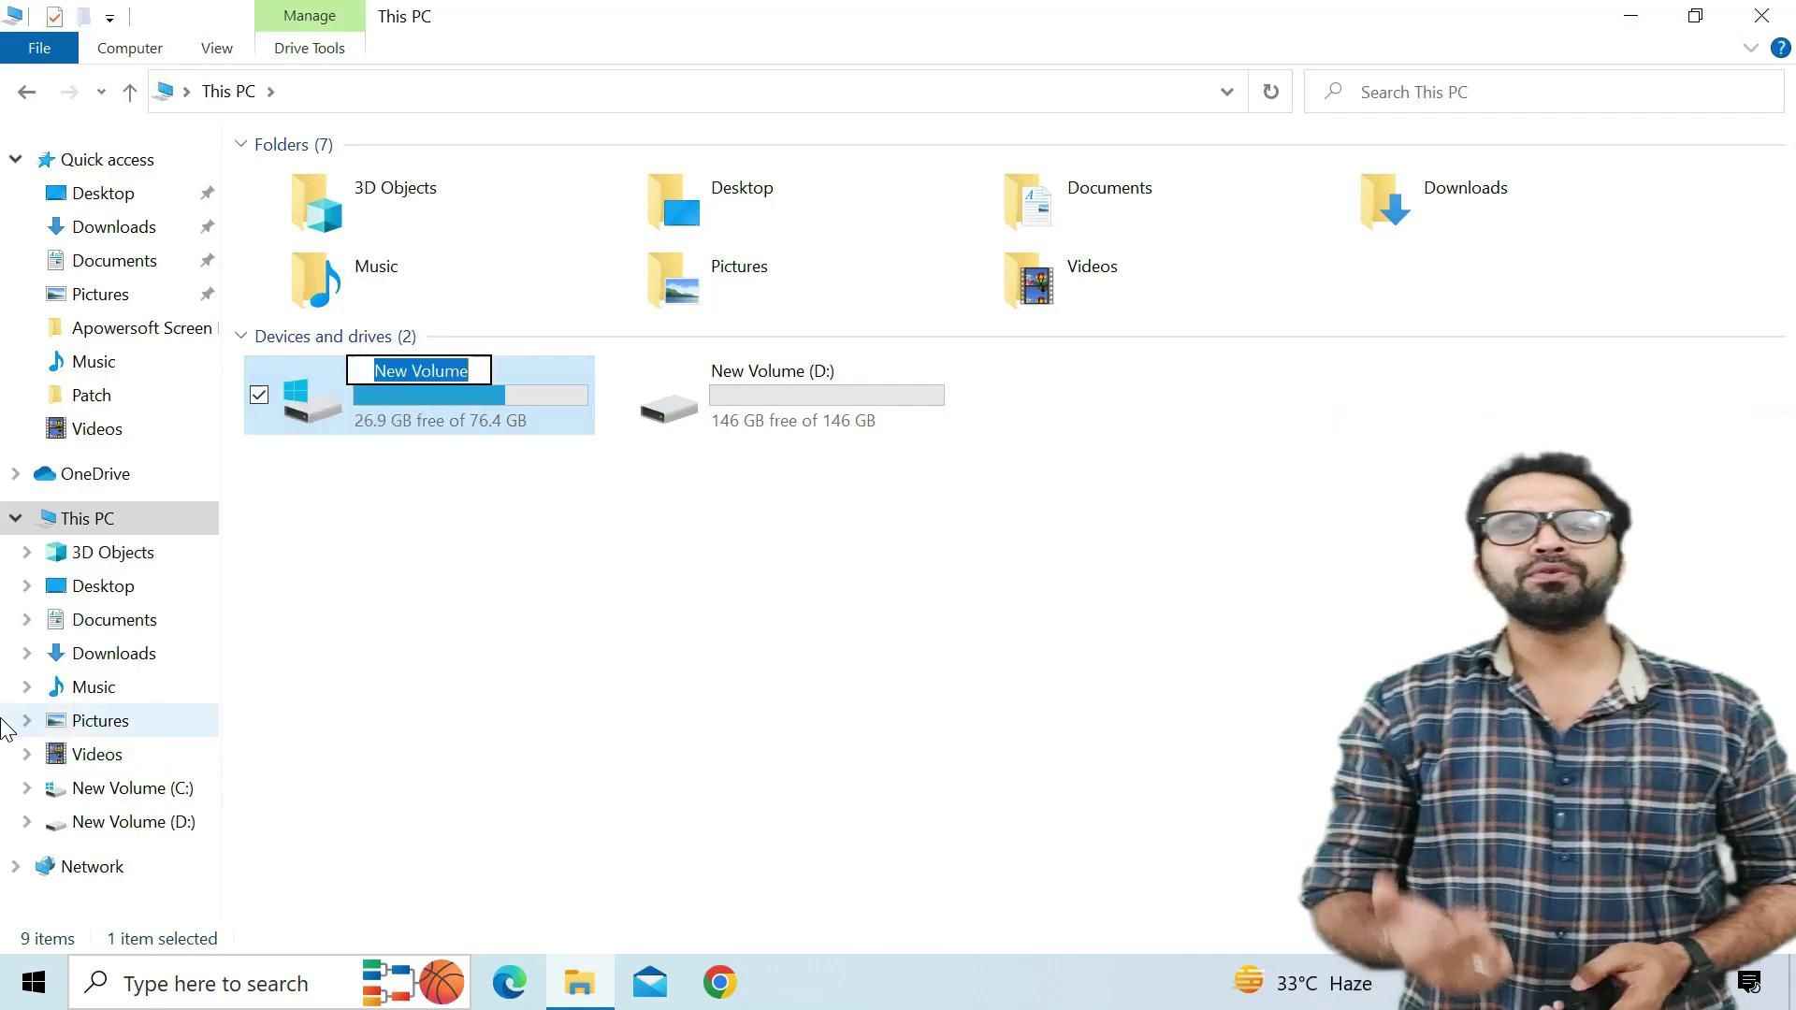
{"action": "type", "text": "Windows 10"}
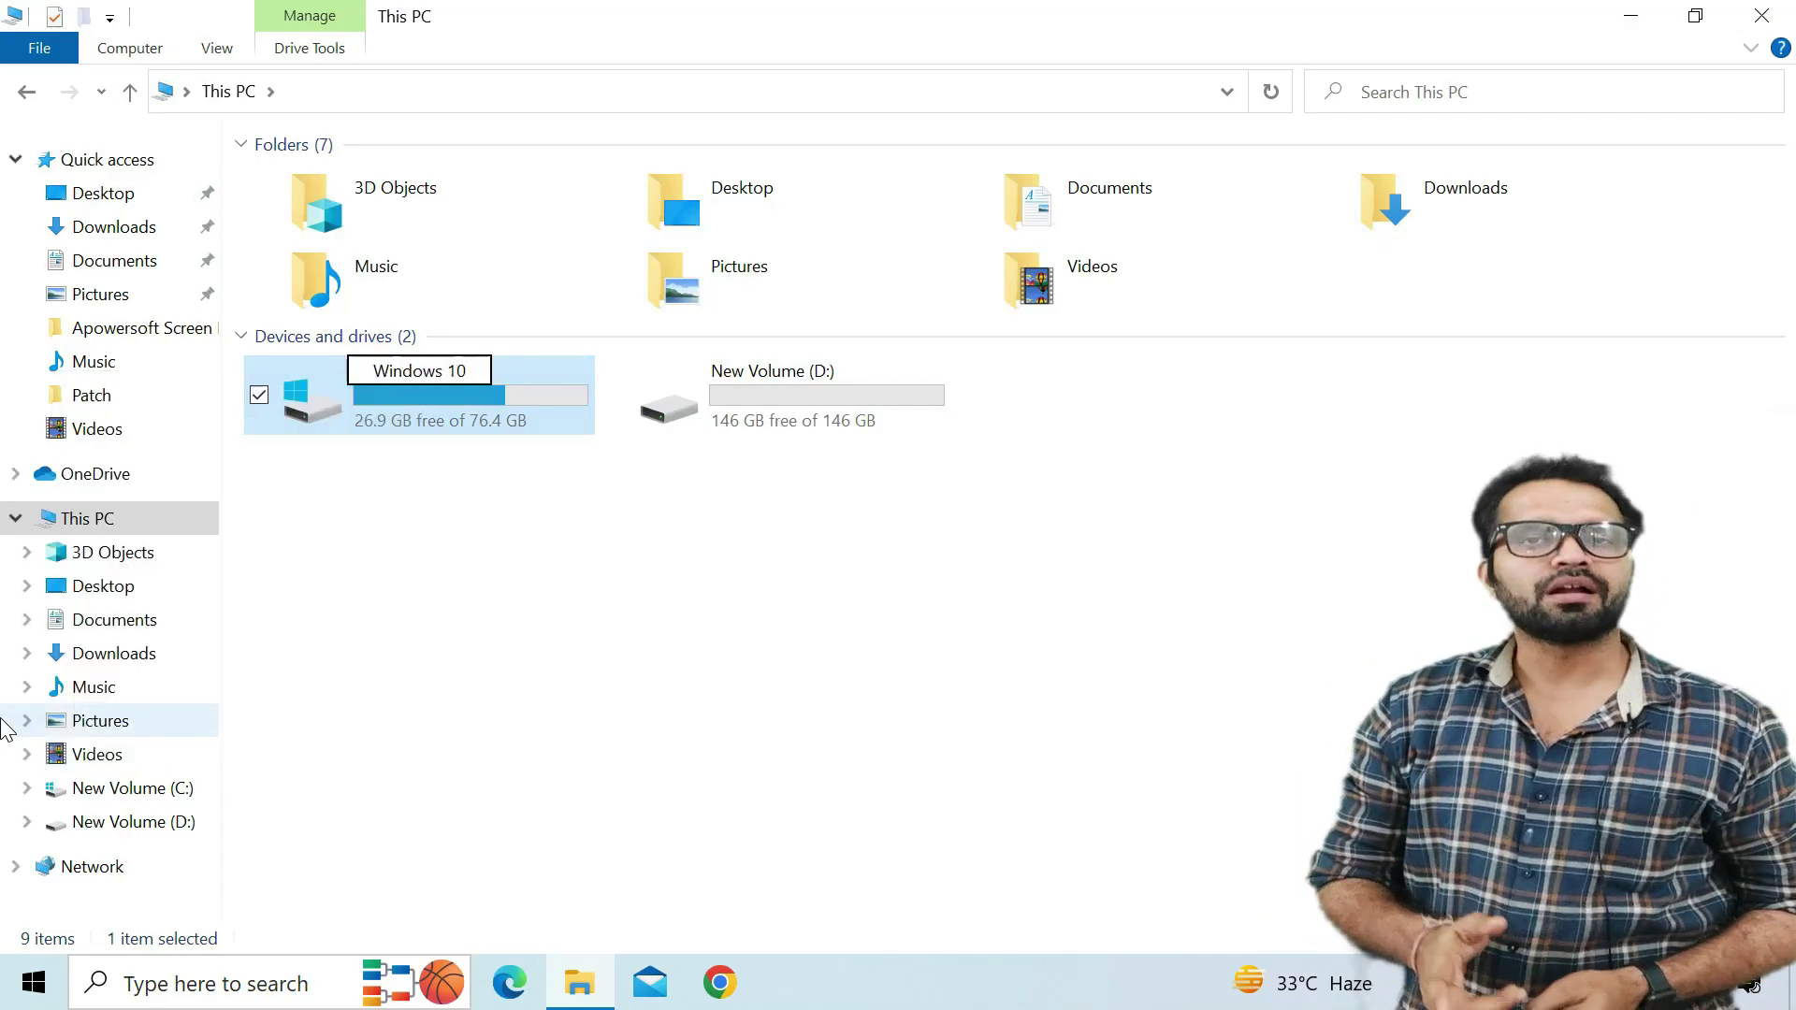
{"action": "key", "text": "Return"}
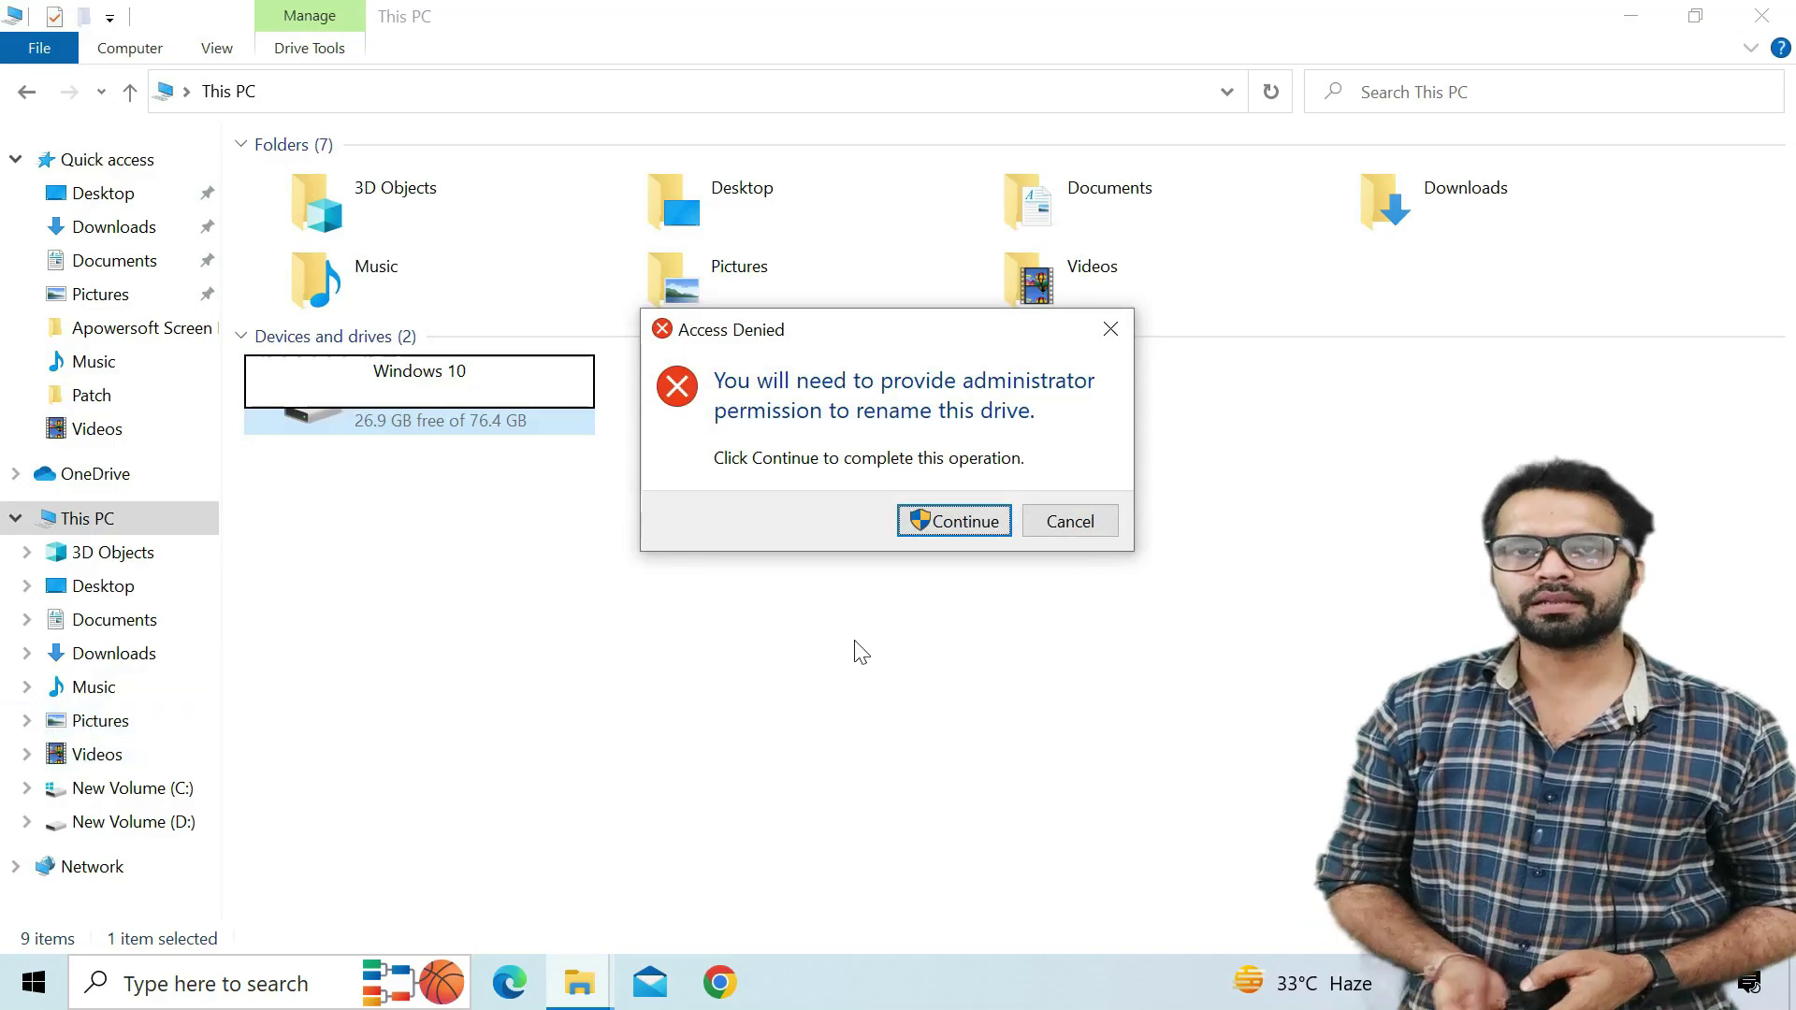
{"action": "left_click", "coordinate": [953, 521]}
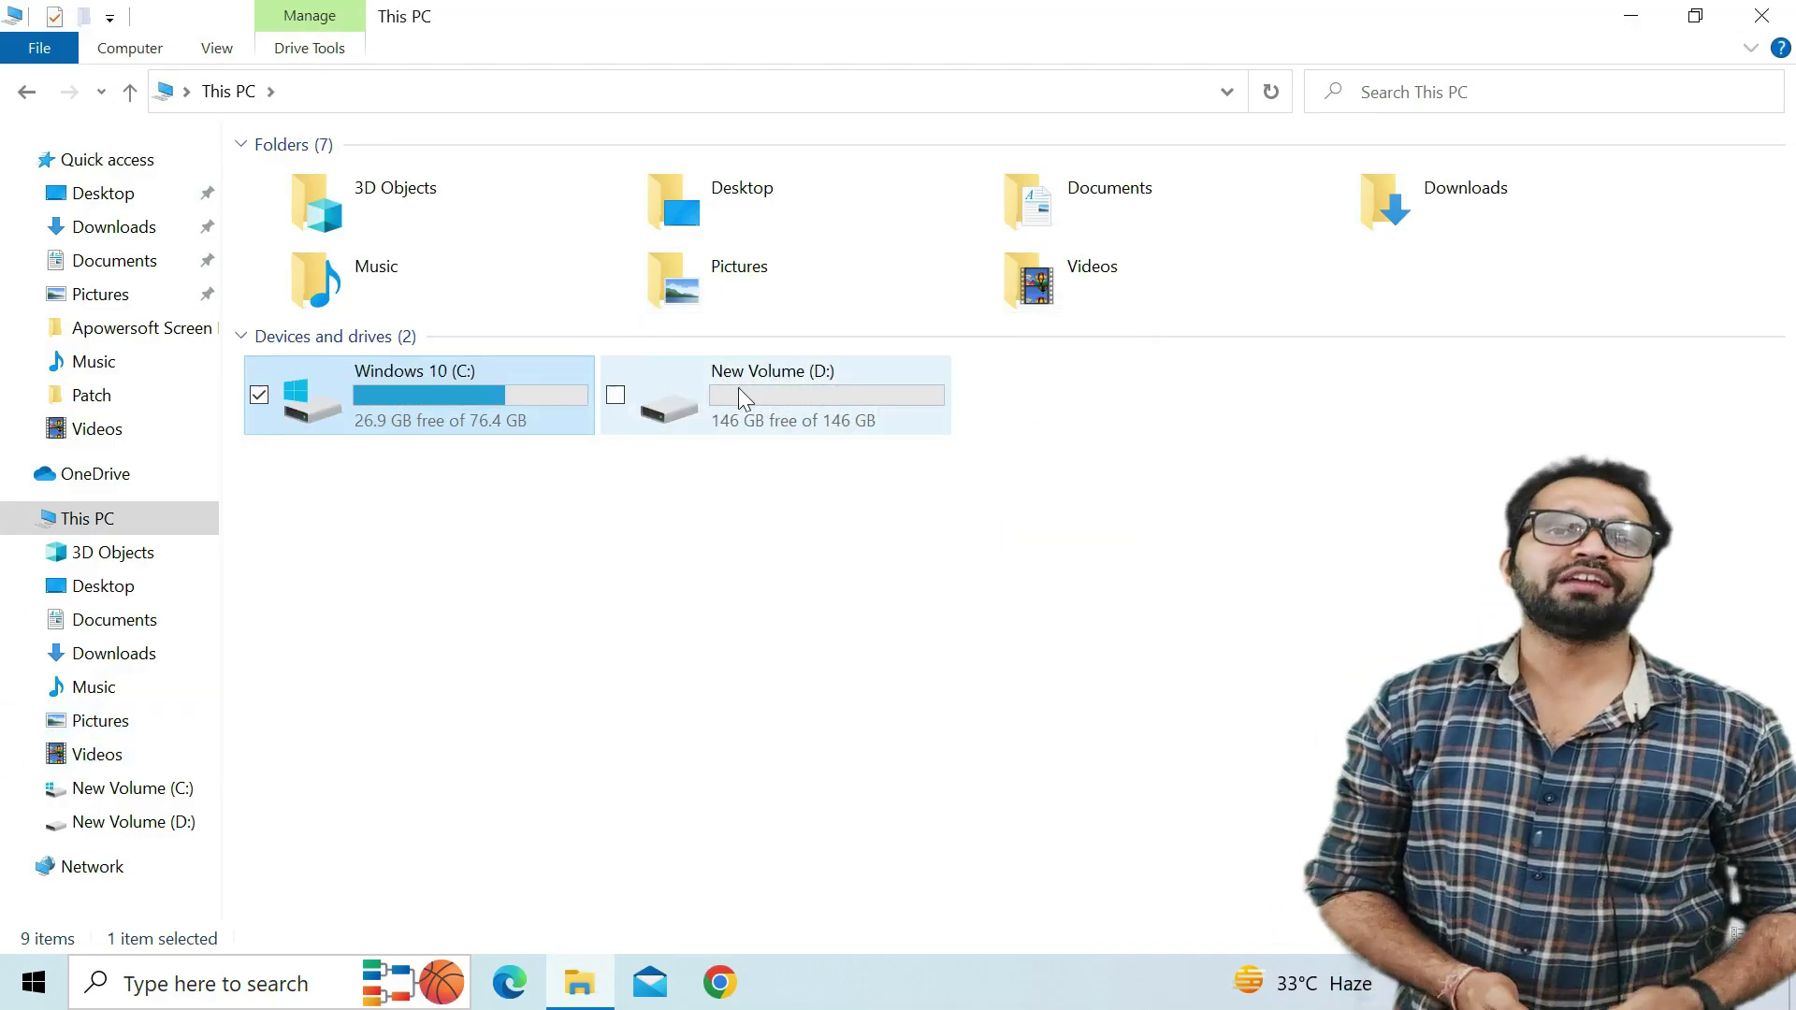
Step: Rename the D: drive to "My Data" with administrator permission and close the This PC window
{"action": "left_click", "coordinate": [744, 407]}
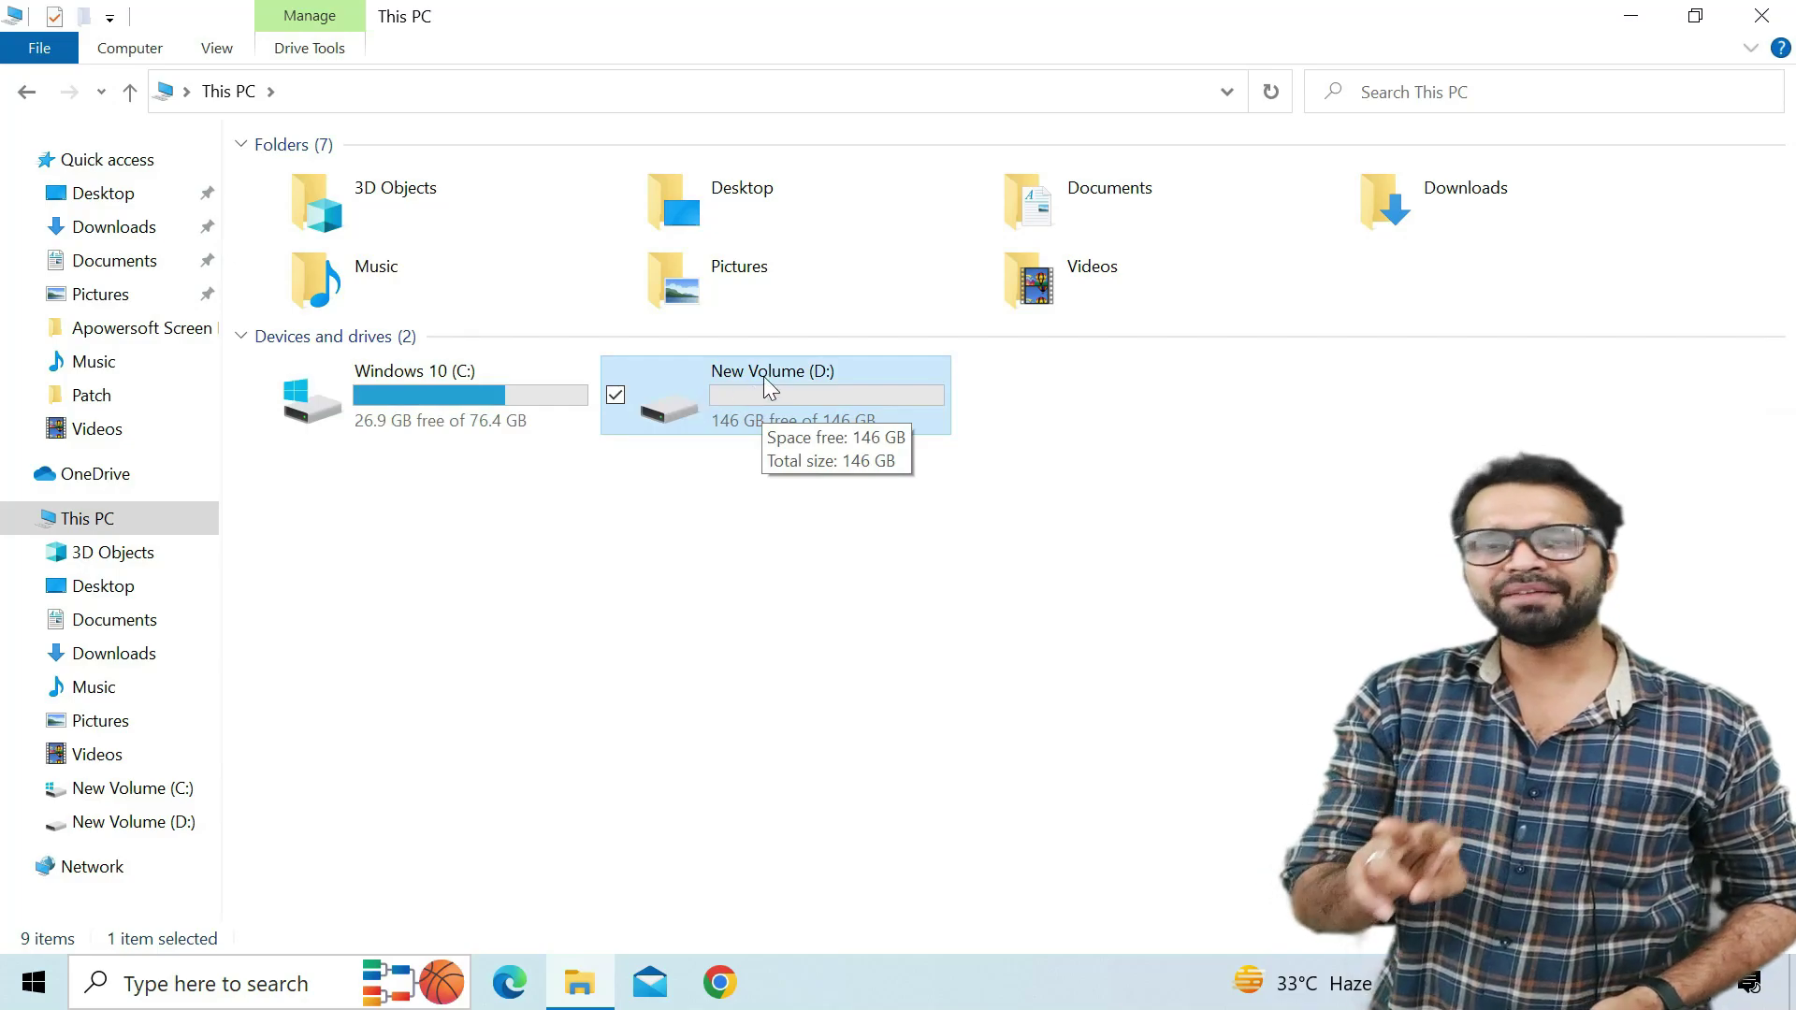
{"action": "right_click", "coordinate": [765, 374]}
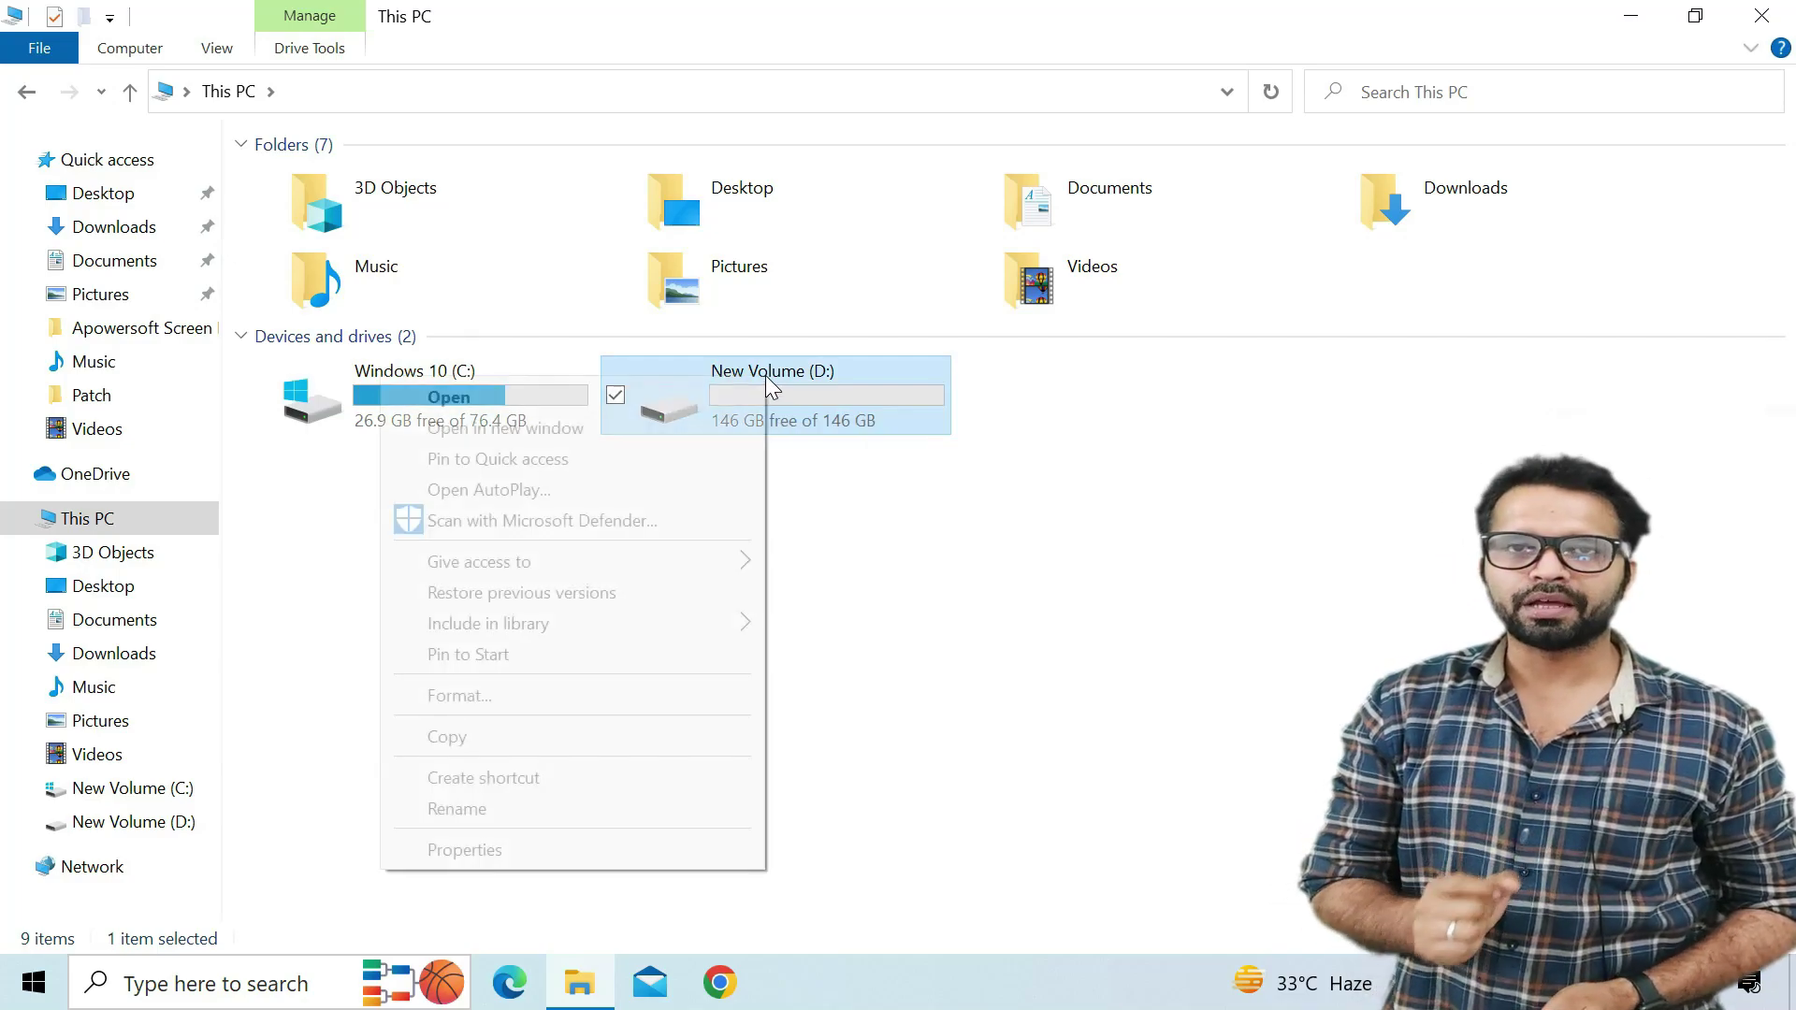
{"action": "left_click", "coordinate": [468, 808]}
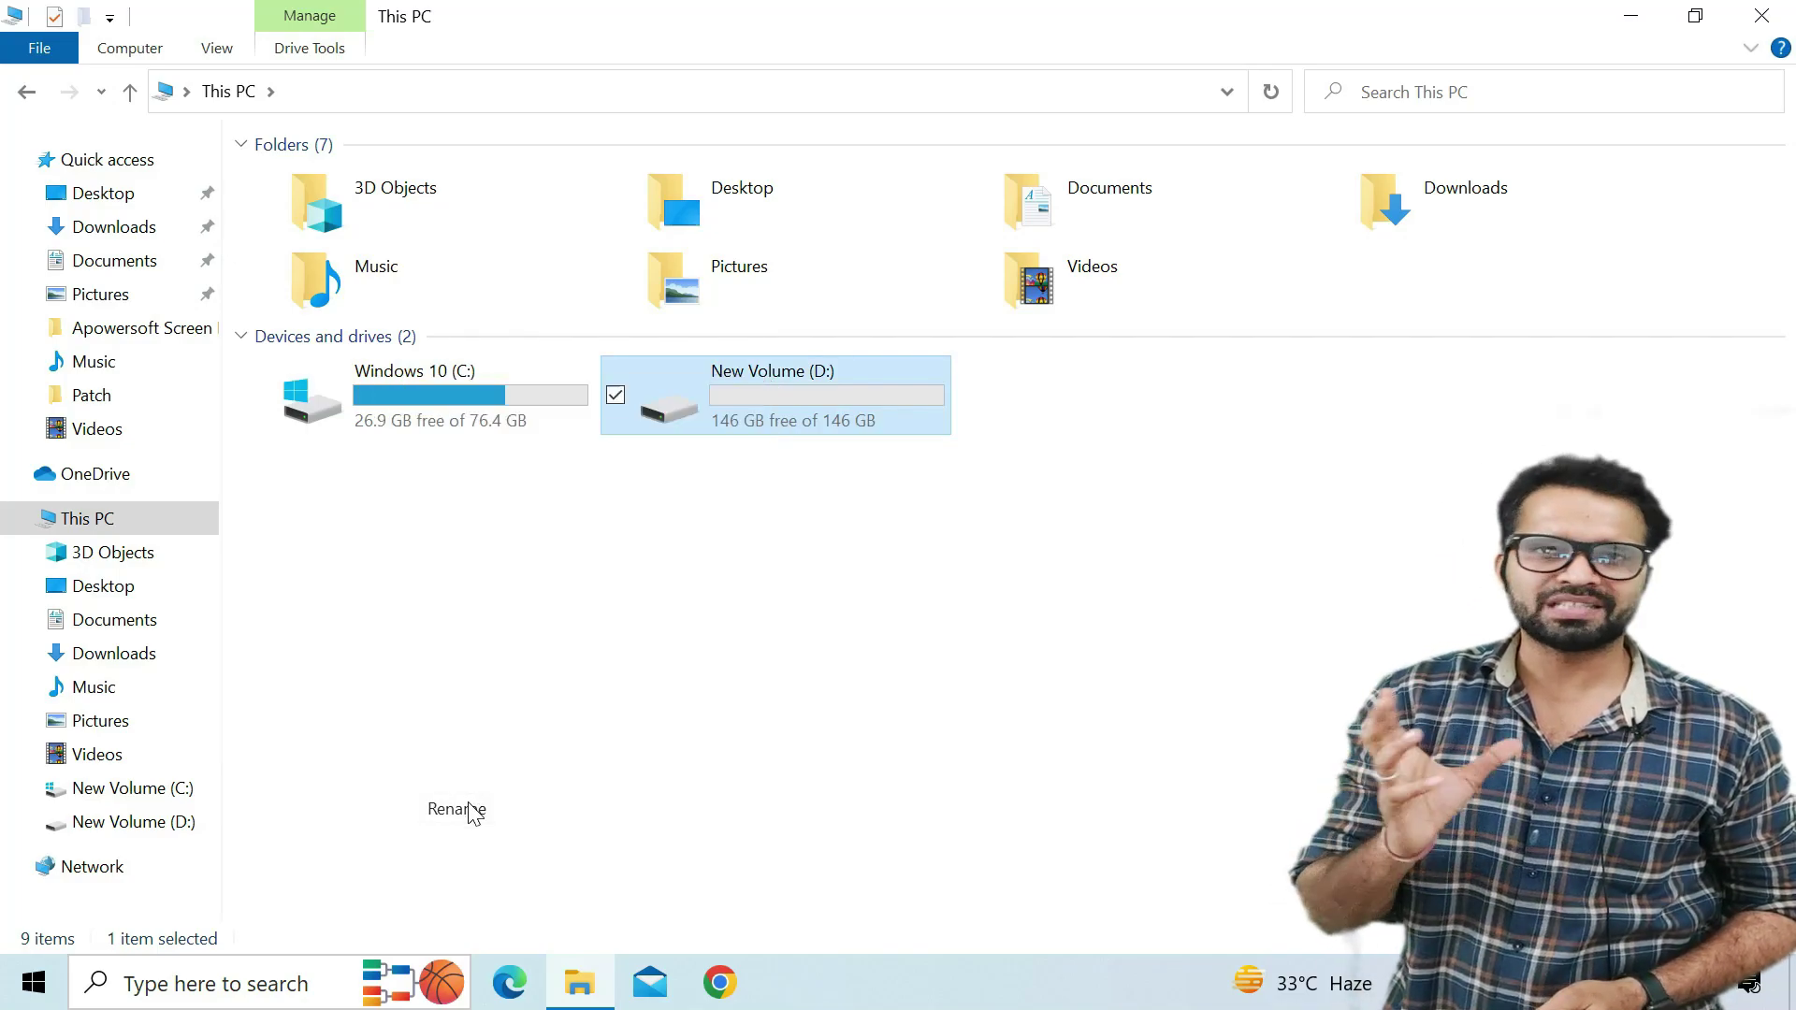
{"action": "type", "text": "My Data"}
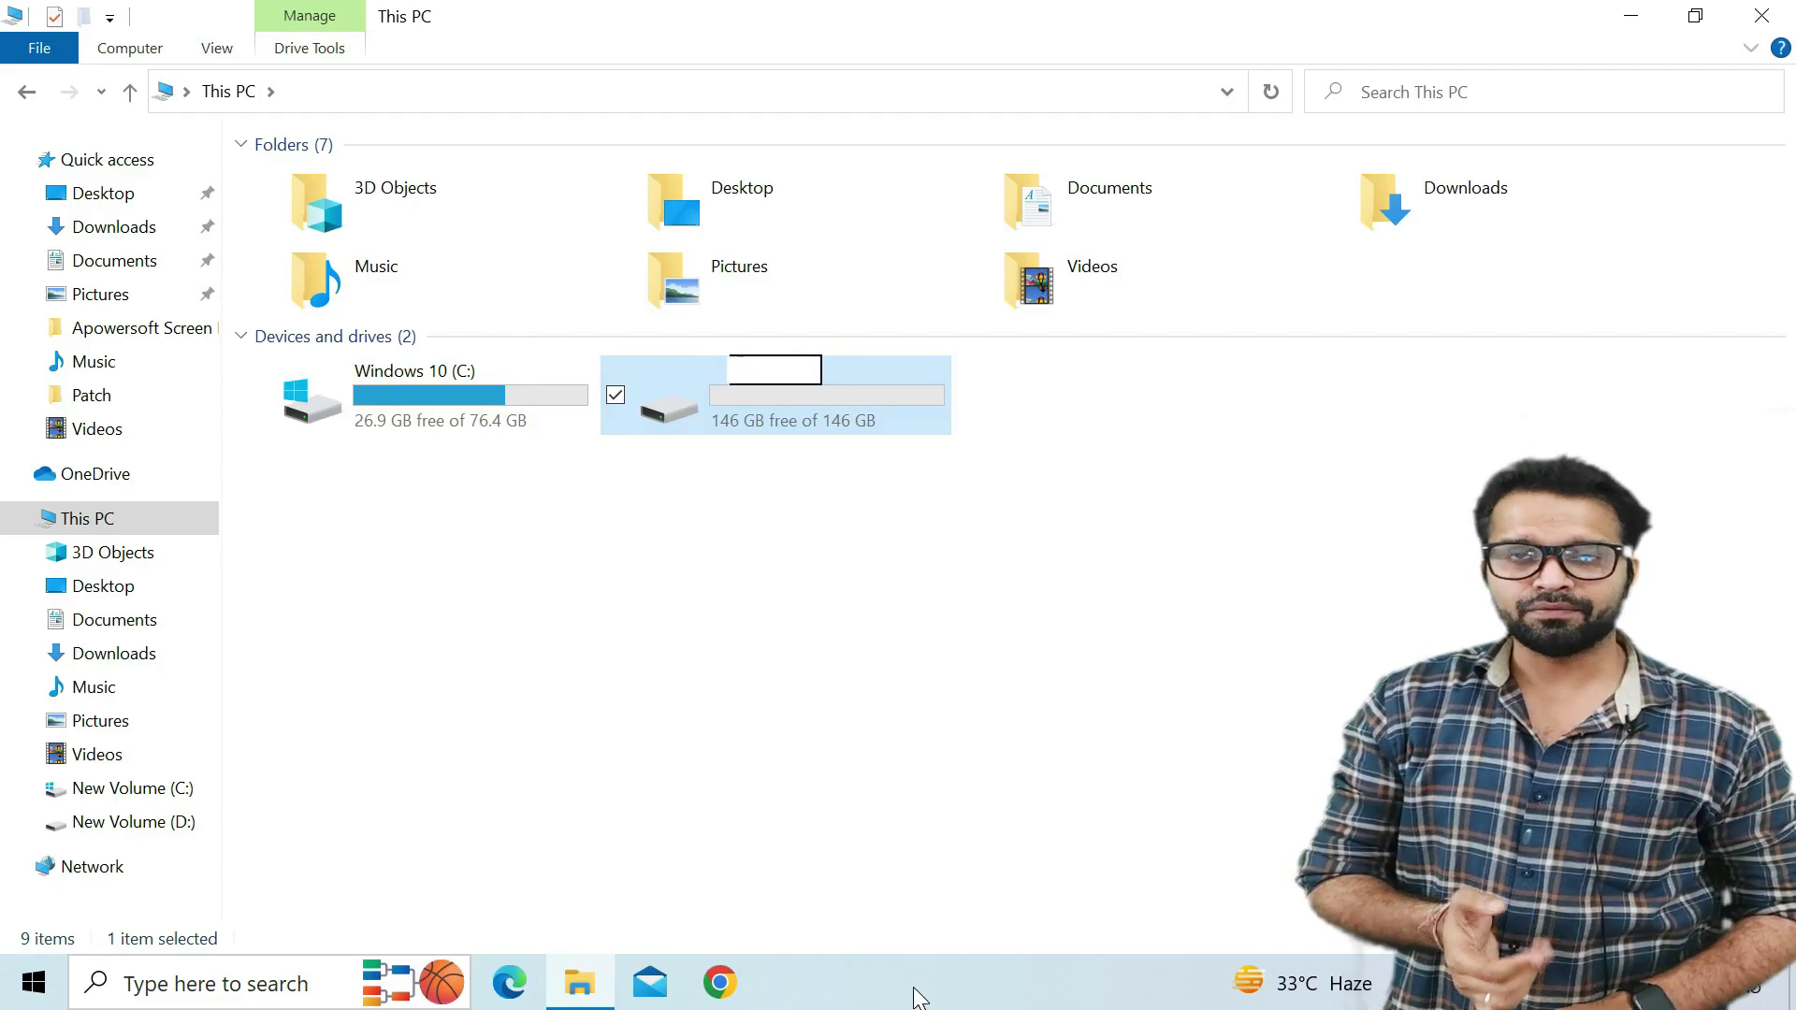
{"action": "key", "text": "Return"}
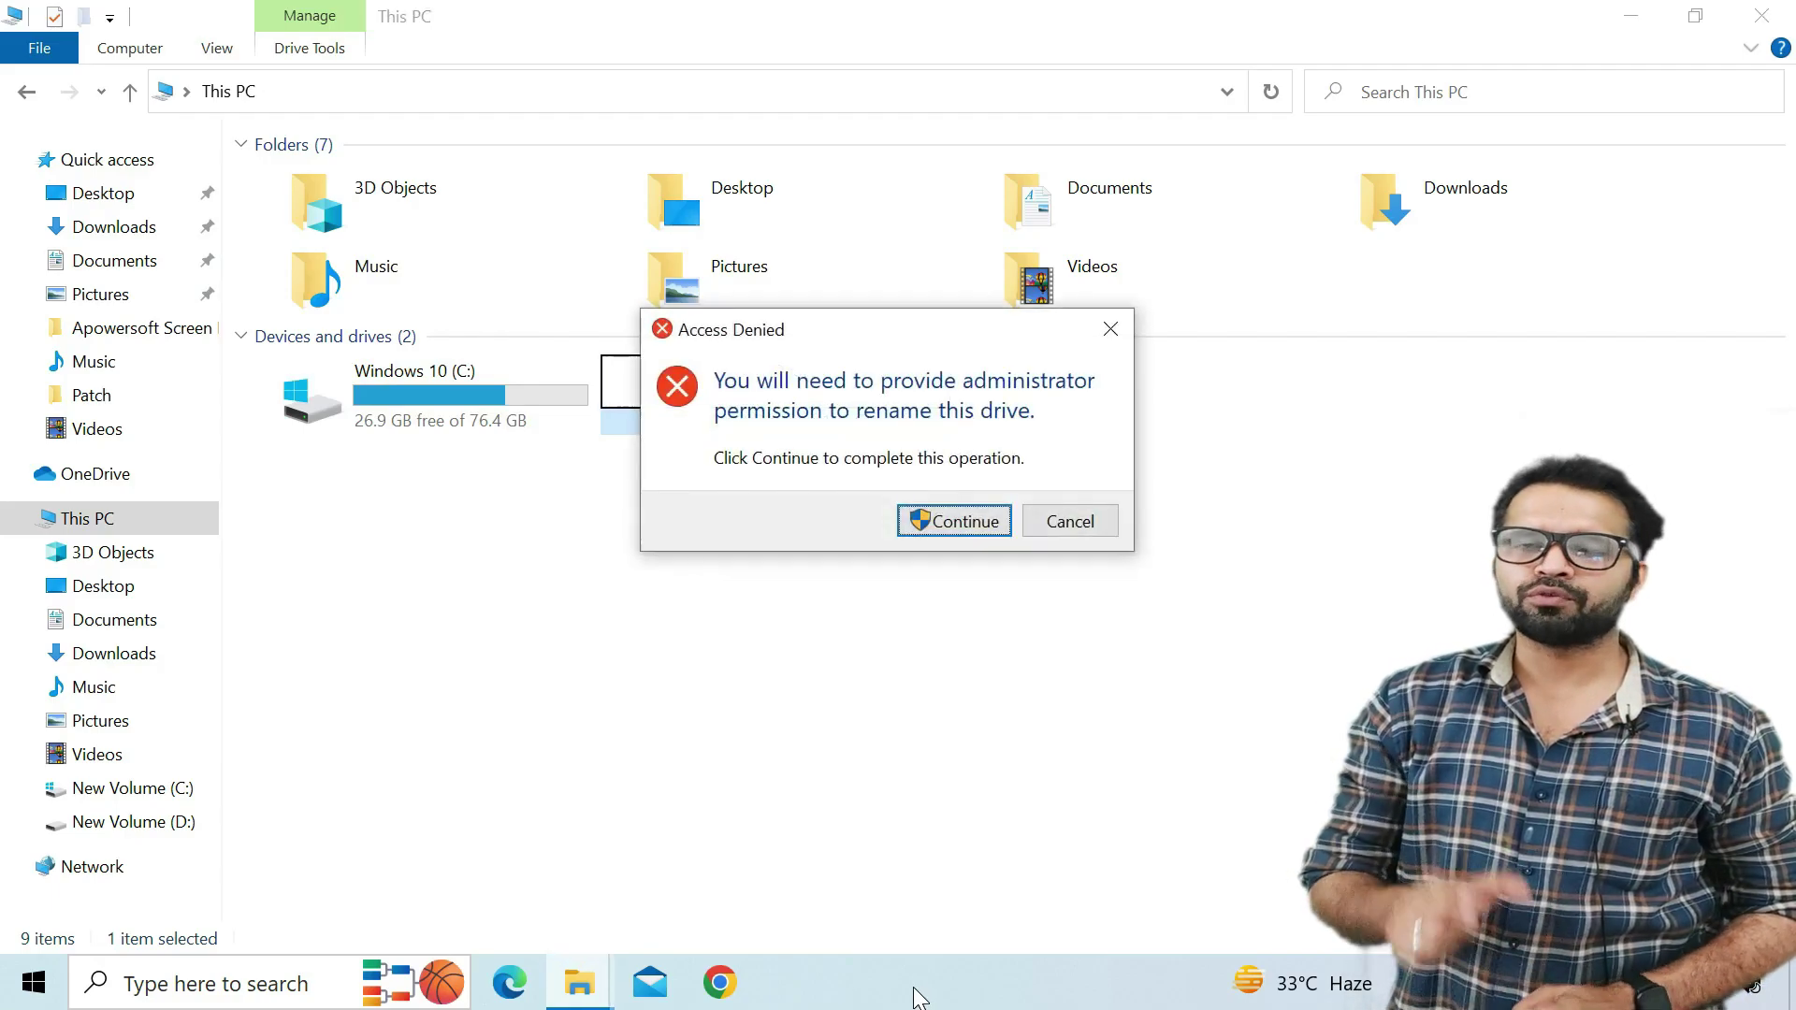
{"action": "left_click", "coordinate": [964, 521]}
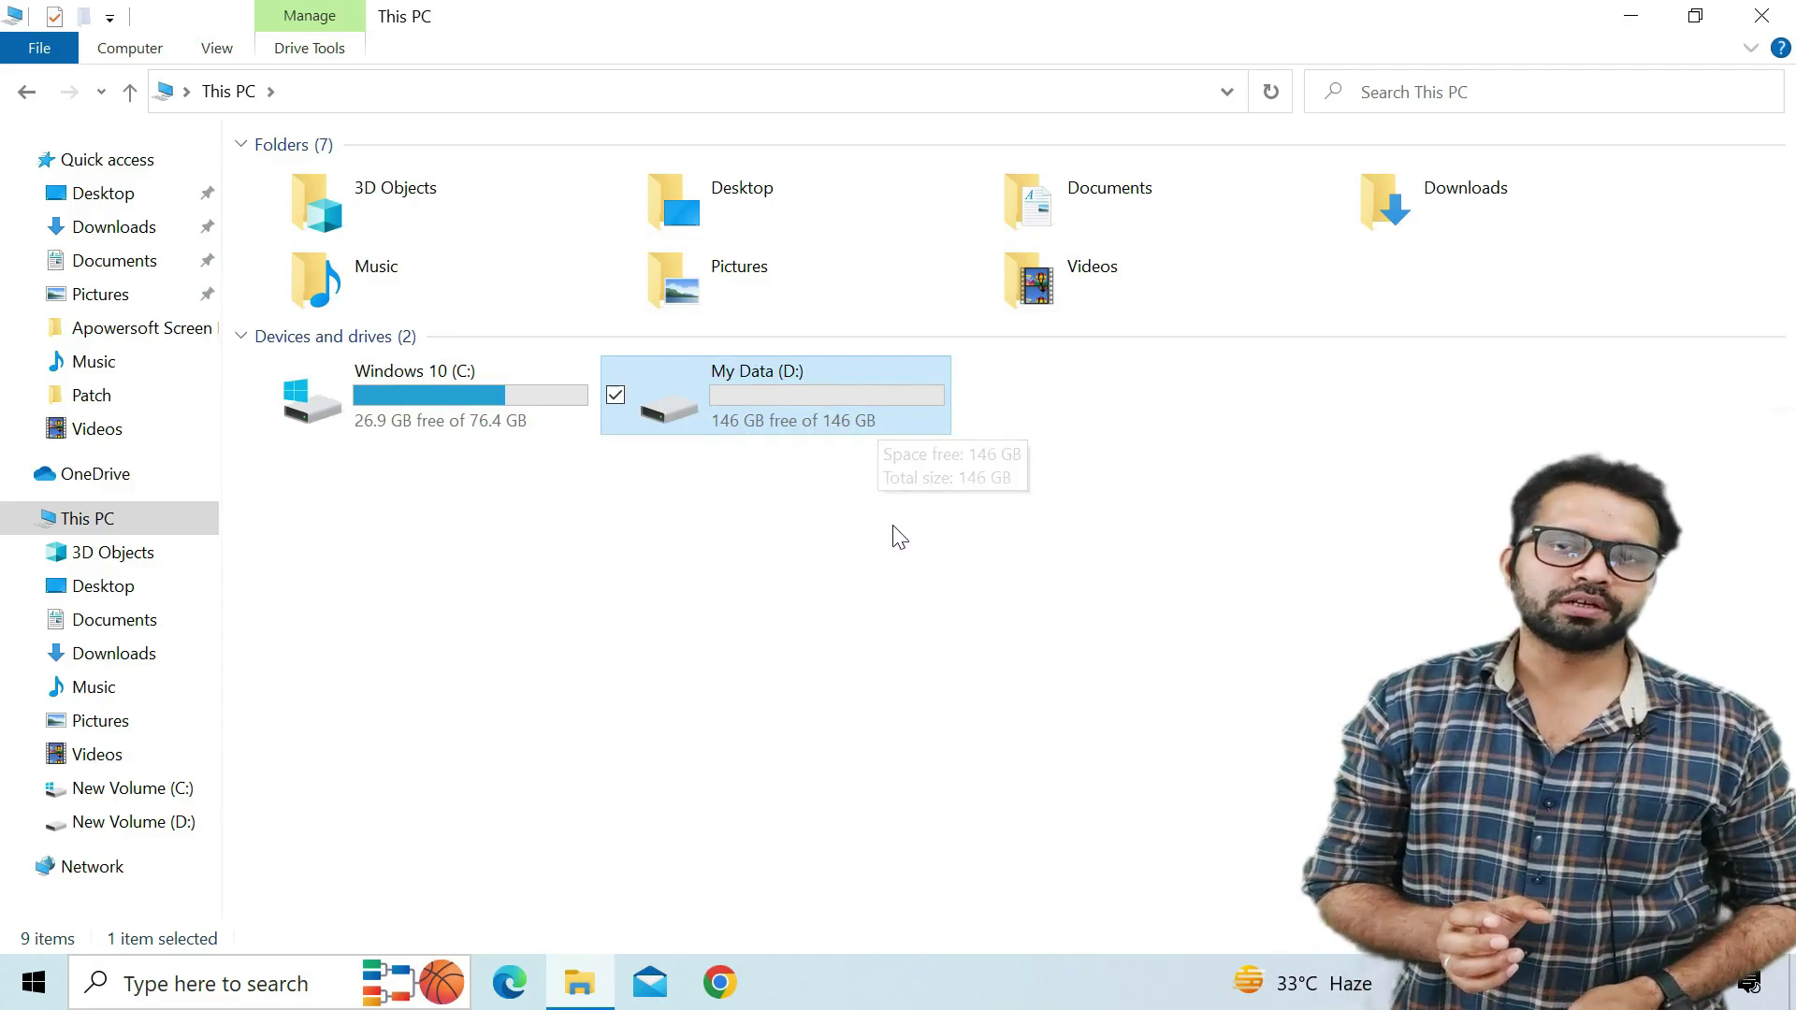
{"action": "left_click", "coordinate": [912, 499]}
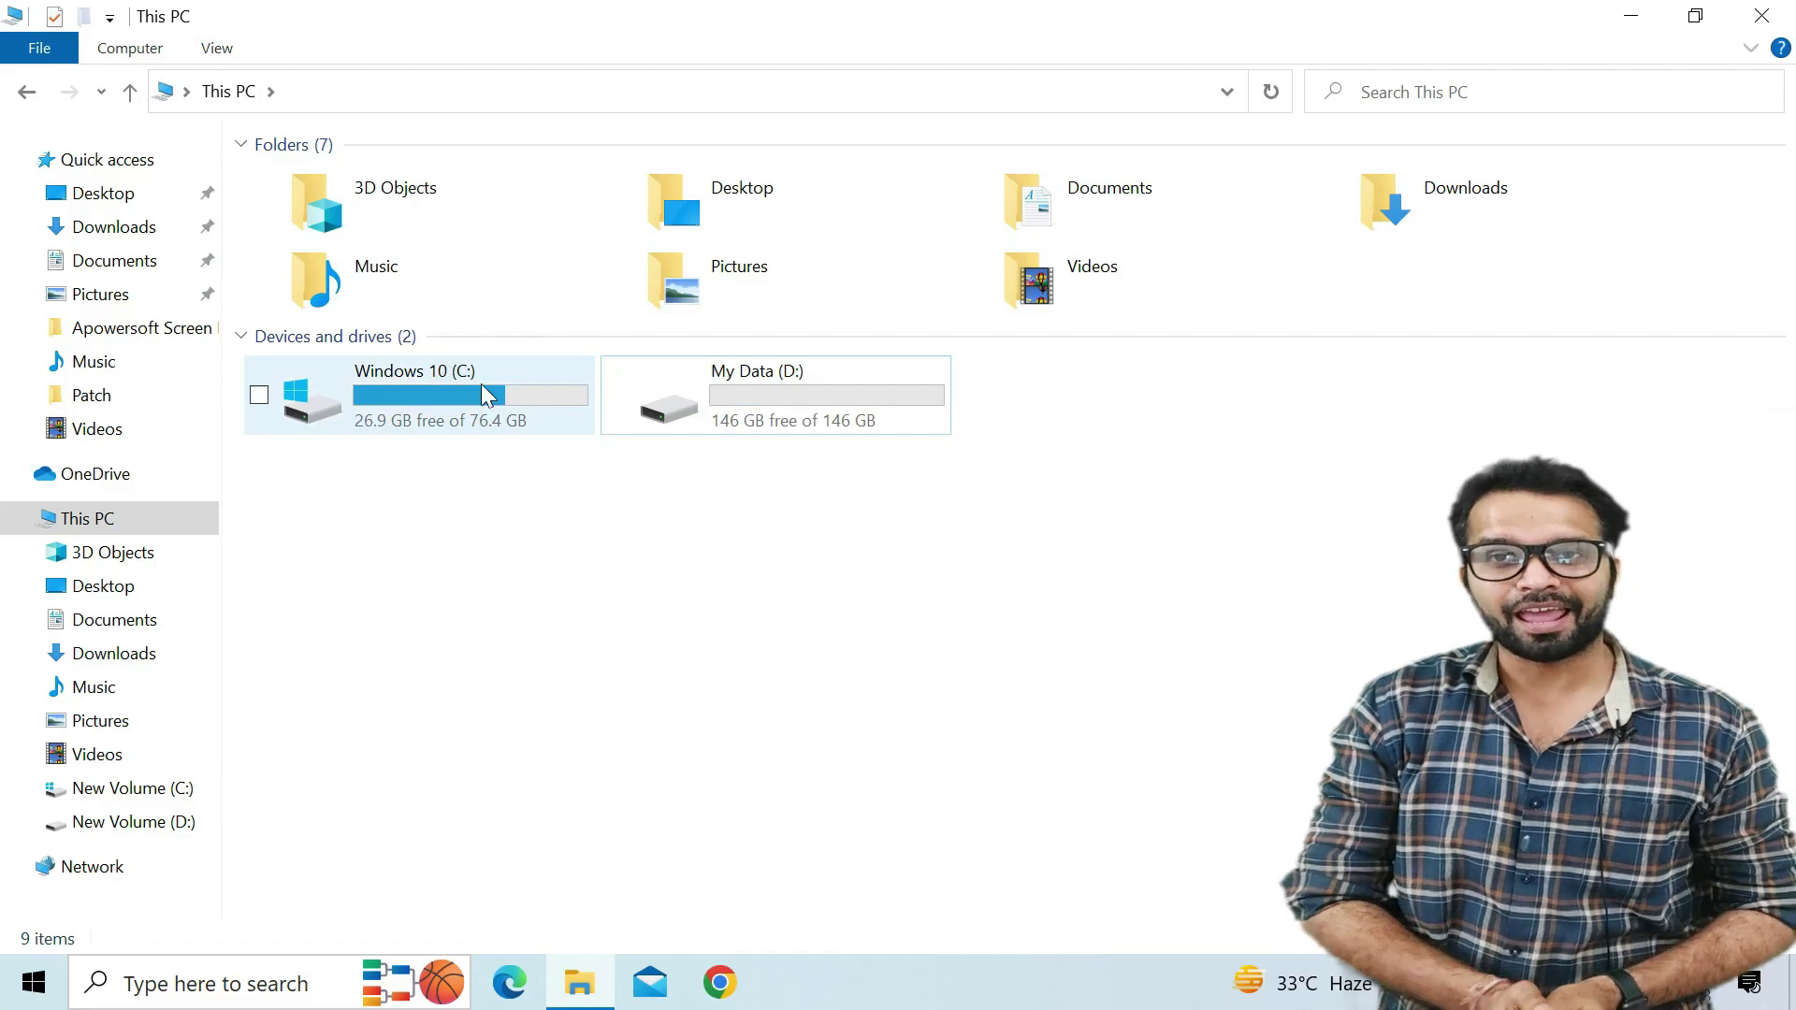
{"action": "left_click", "coordinate": [1763, 16]}
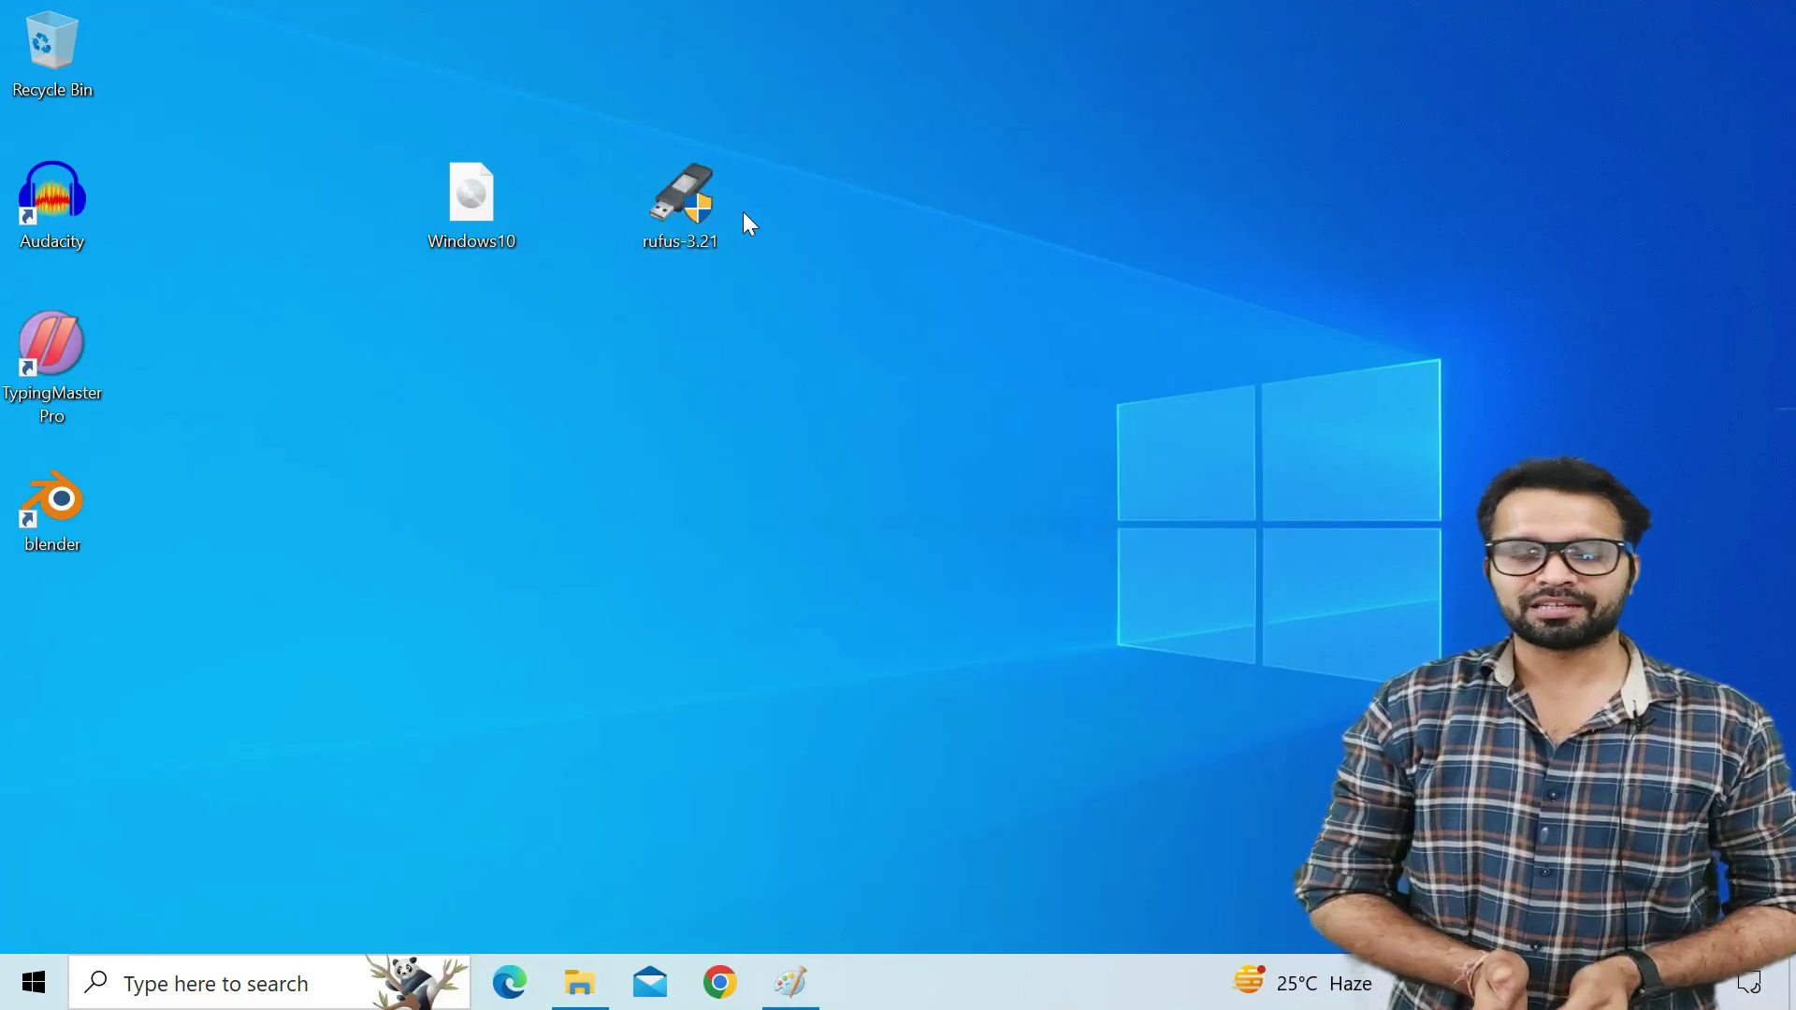
Step: Move the Windows10 and rufus-3.21 files from the Desktop to the My Data (D:) drive
{"action": "left_click_drag", "start_coordinate": [782, 128], "coordinate": [456, 225]}
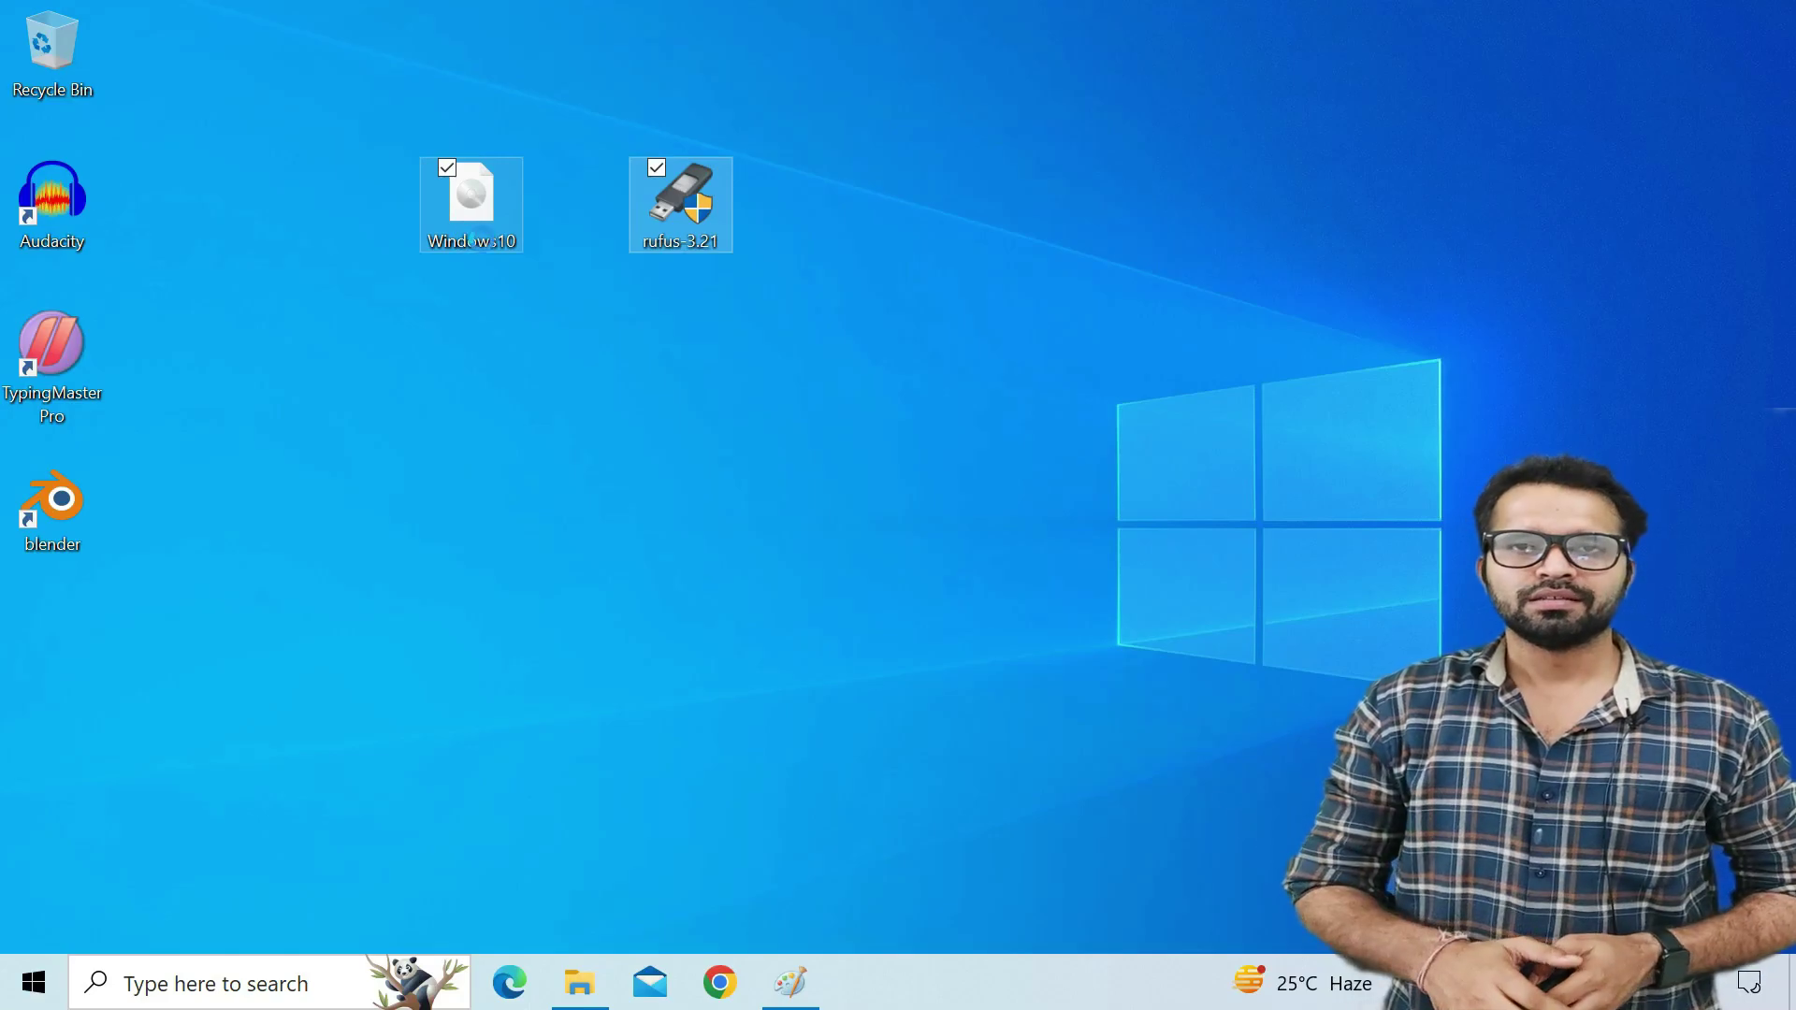
{"action": "right_click", "coordinate": [460, 218]}
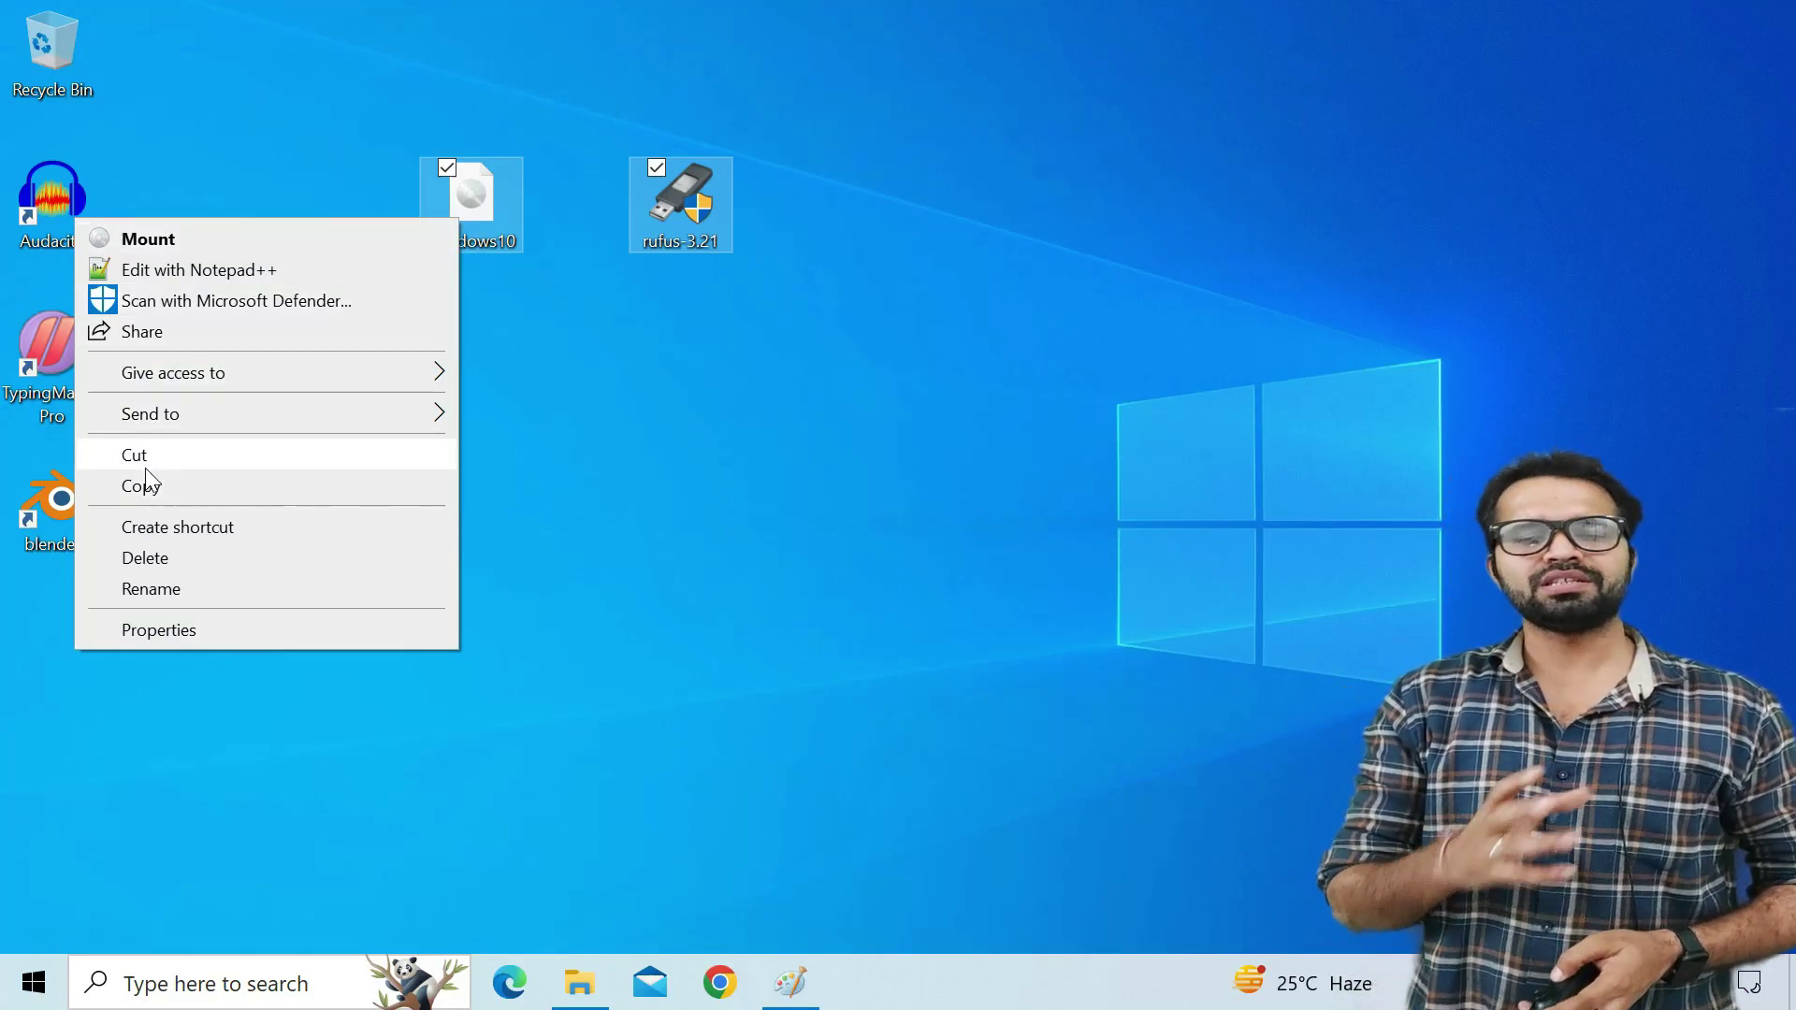
{"action": "left_click", "coordinate": [144, 462]}
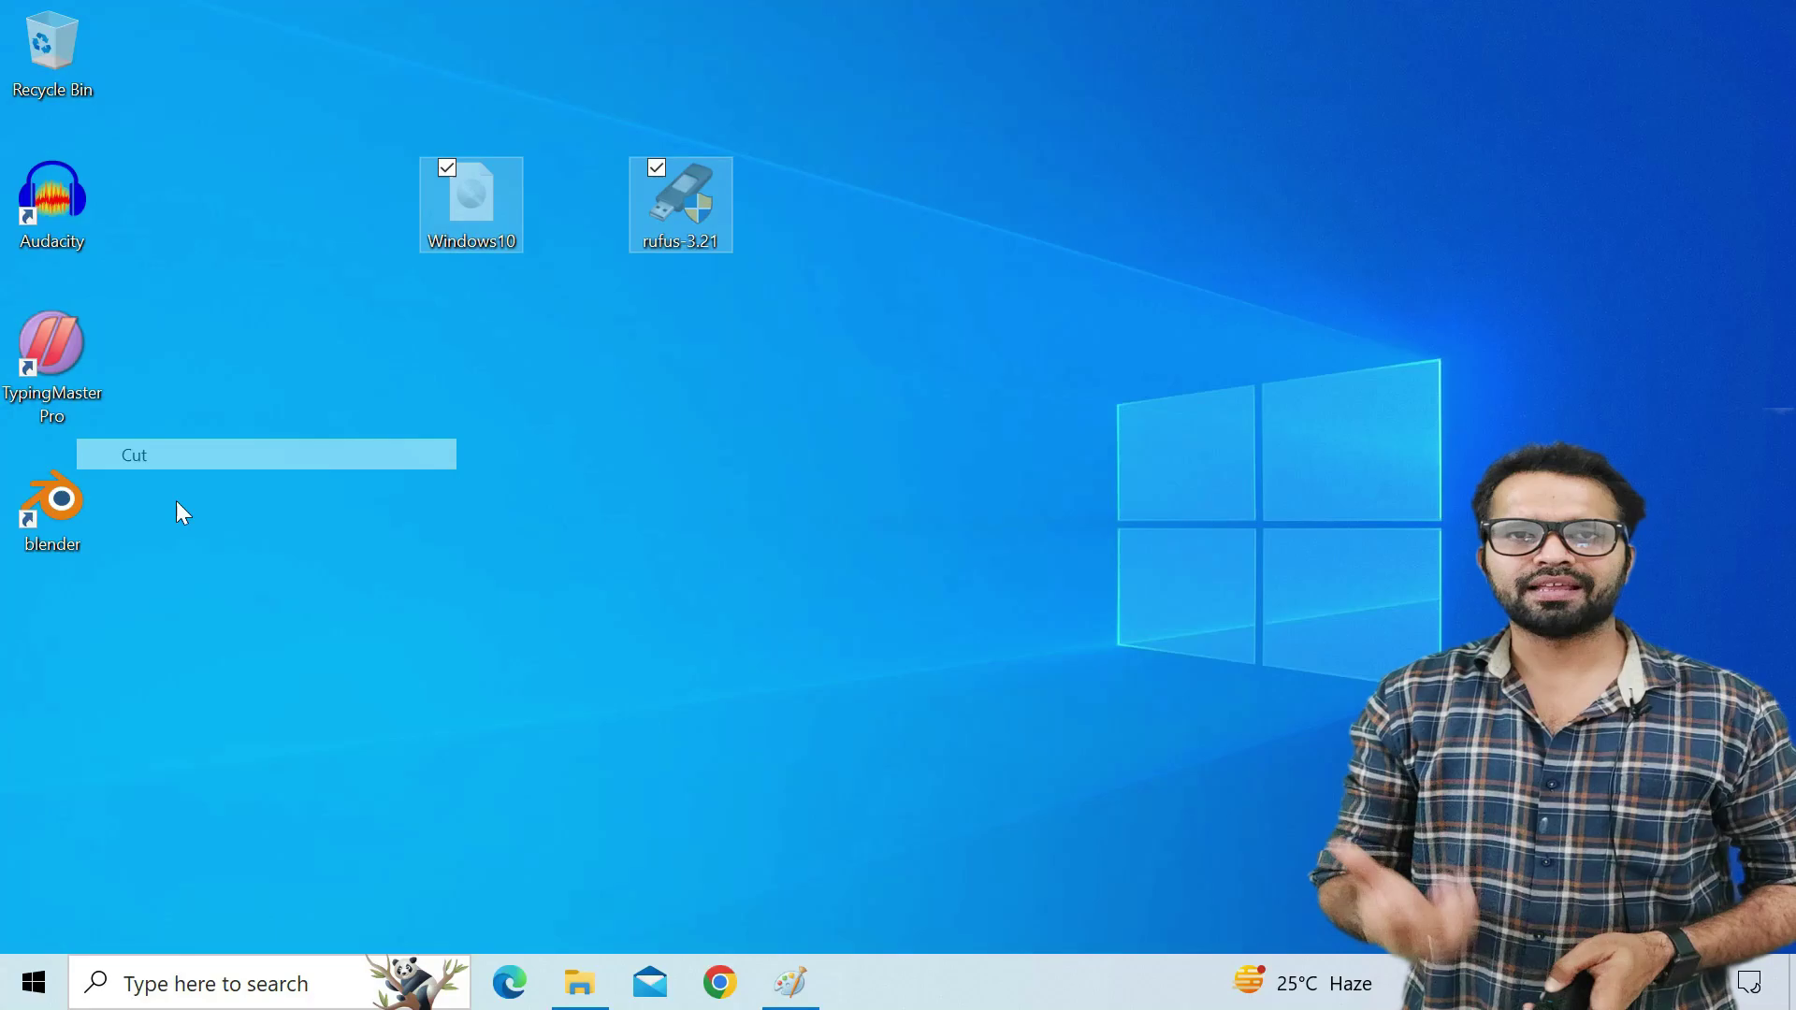
{"action": "left_click", "coordinate": [578, 982]}
{"action": "double_click", "coordinate": [773, 413]}
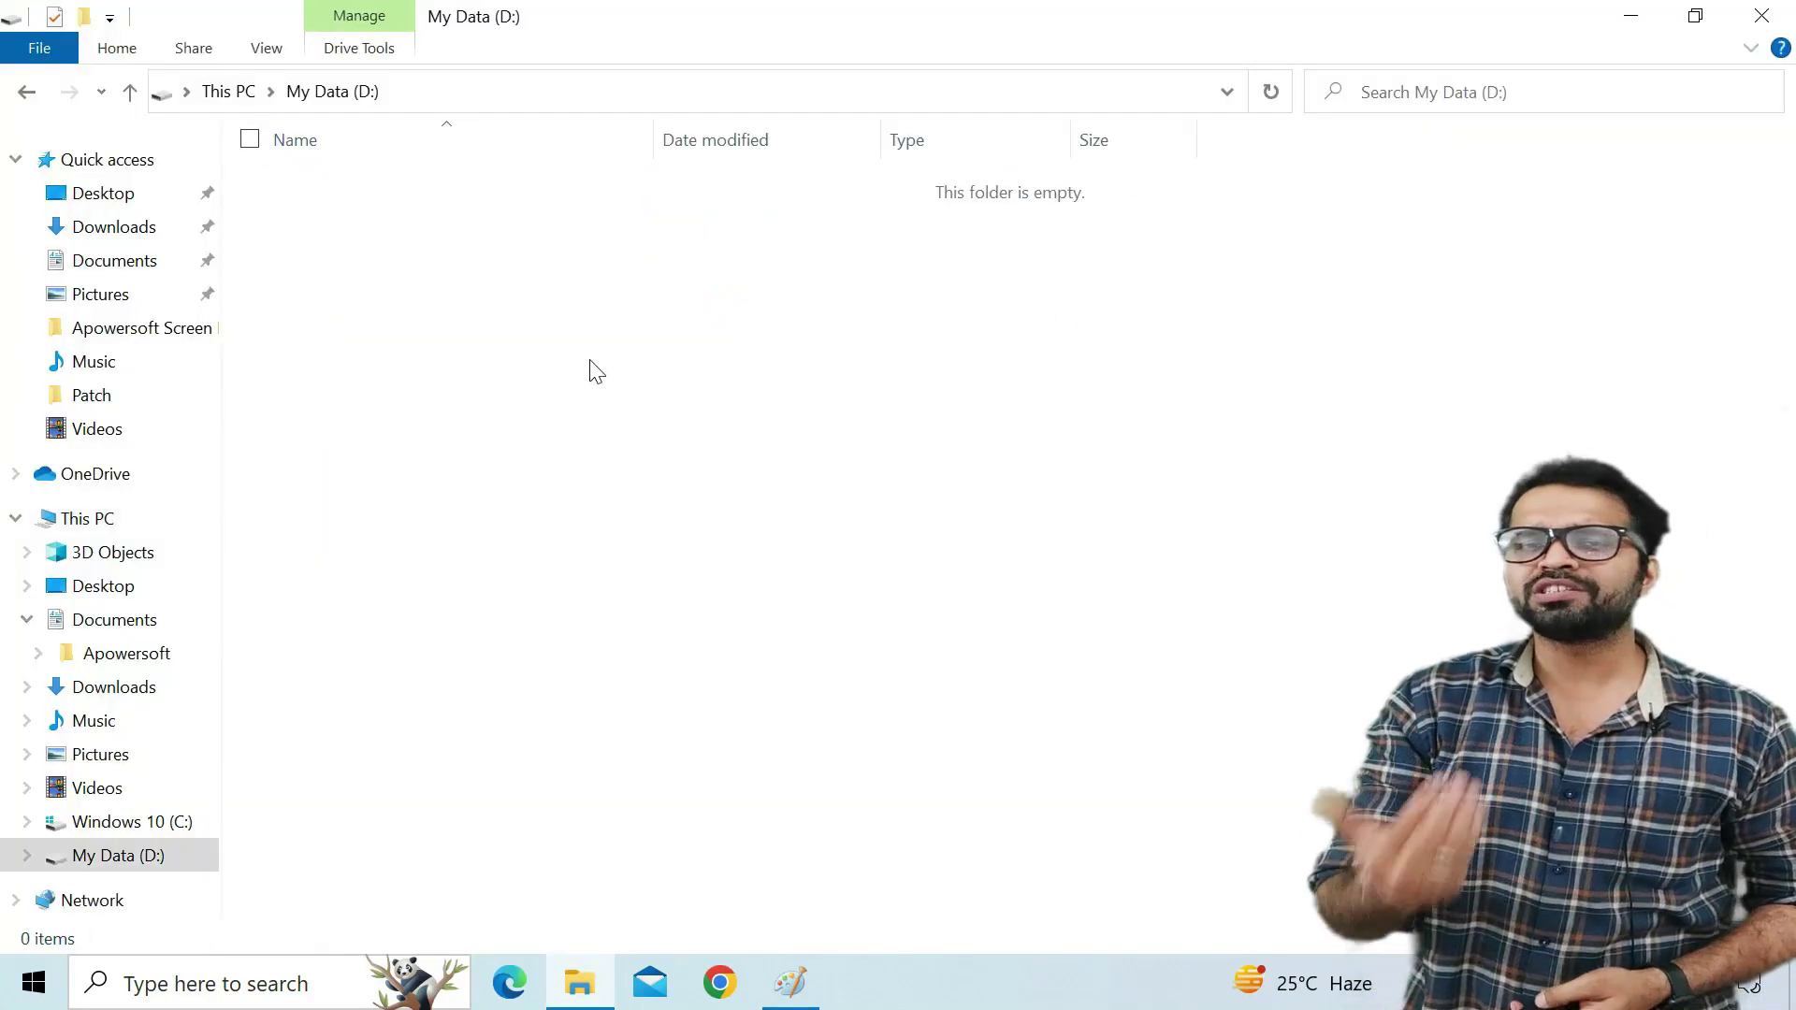
{"action": "right_click", "coordinate": [560, 332]}
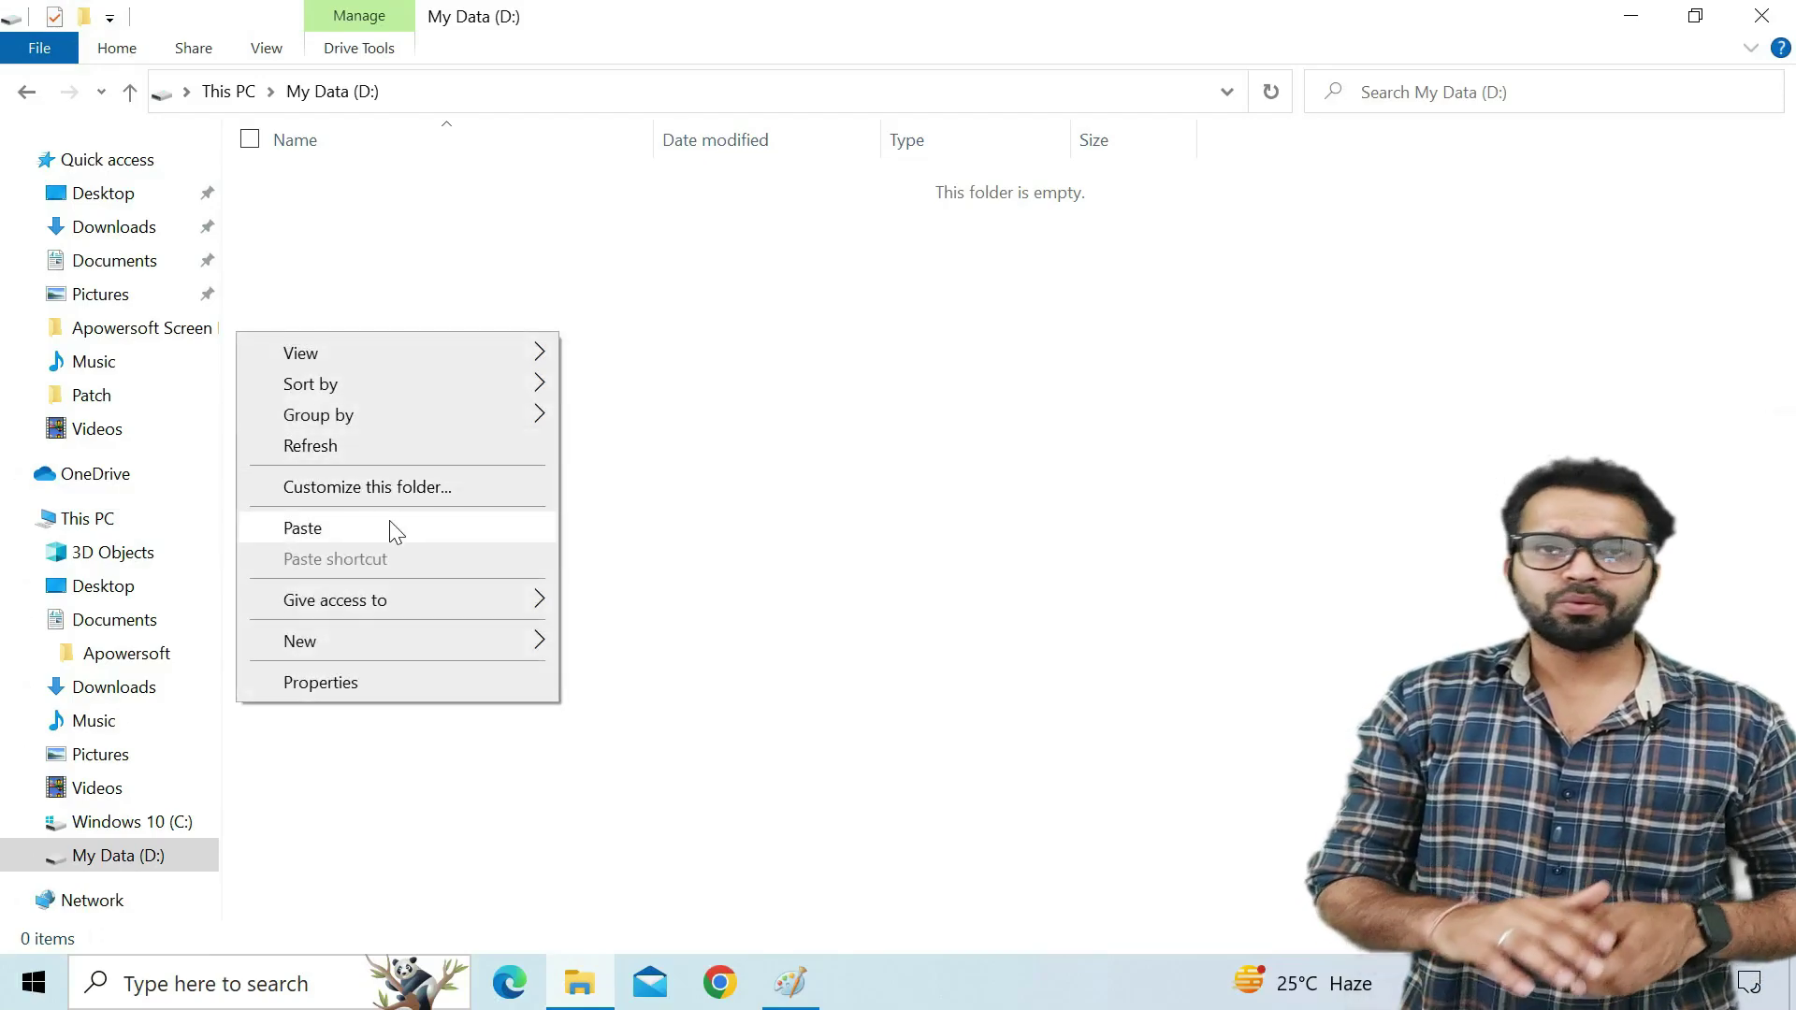
{"action": "left_click", "coordinate": [383, 529]}
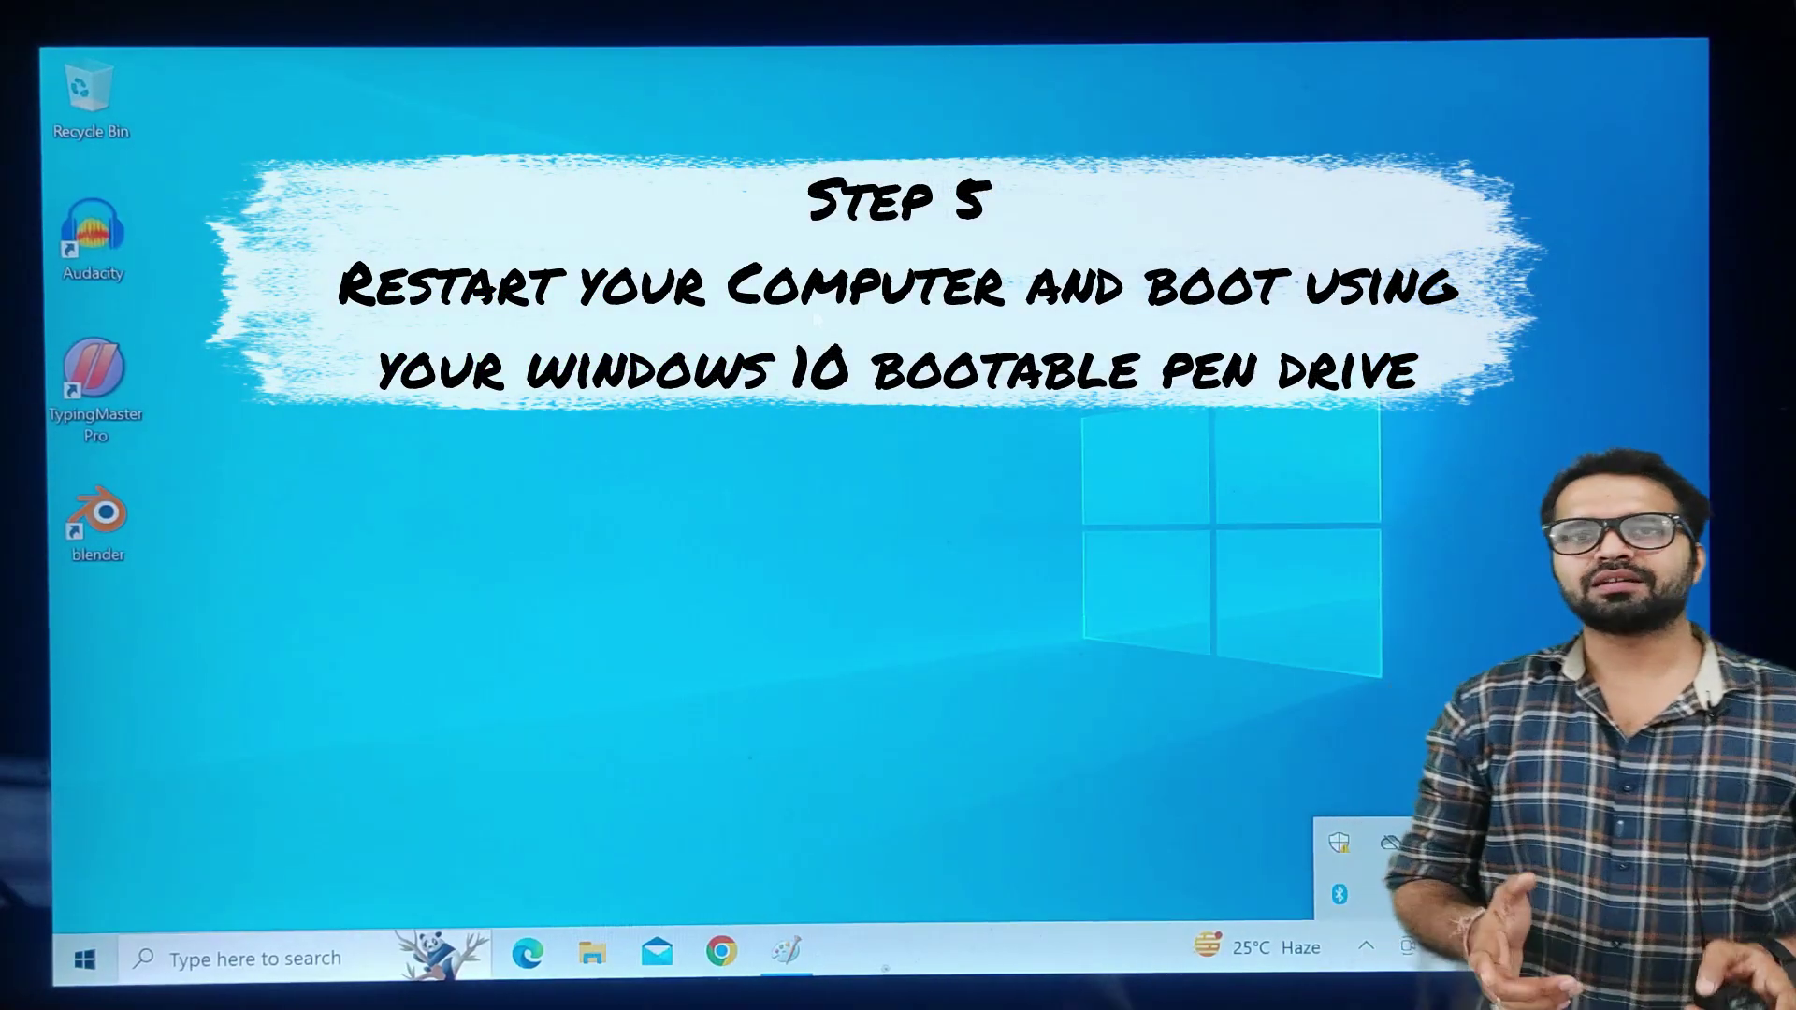
Step: Restart the computer to boot from the Windows 10 USB drive
{"action": "left_click", "coordinate": [83, 961]}
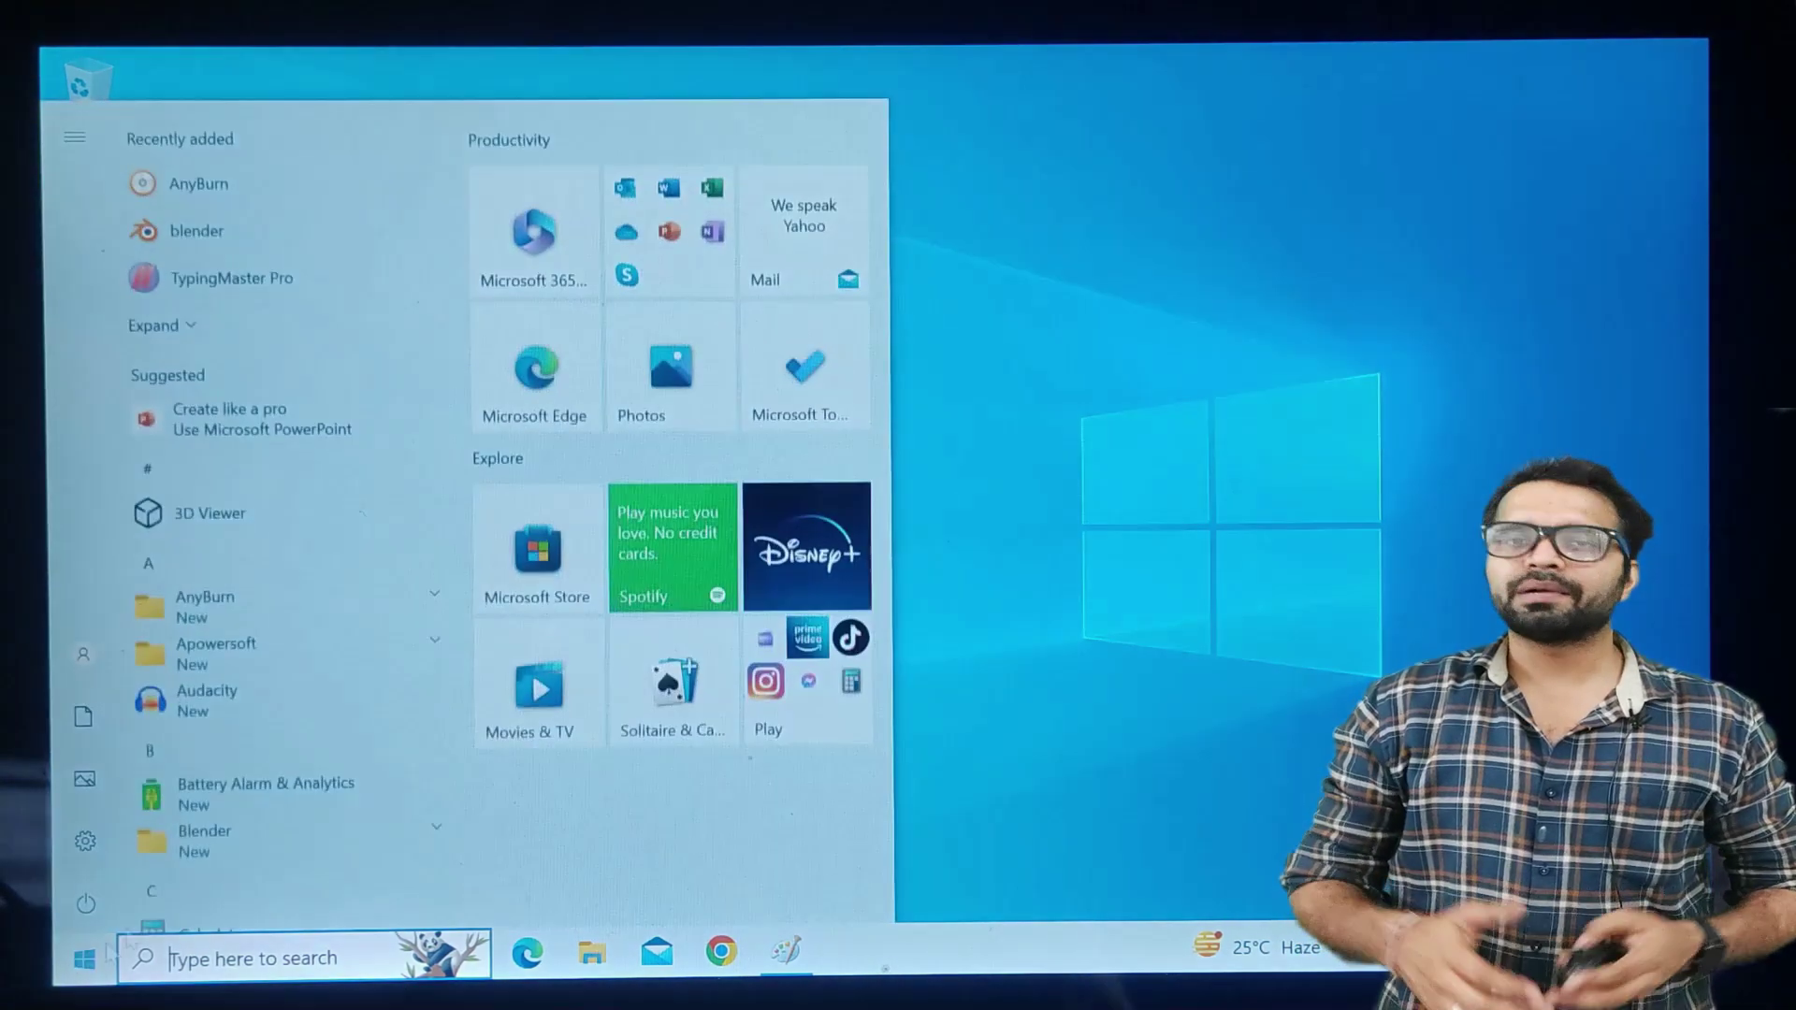
{"action": "mouse_move", "coordinate": [92, 901]}
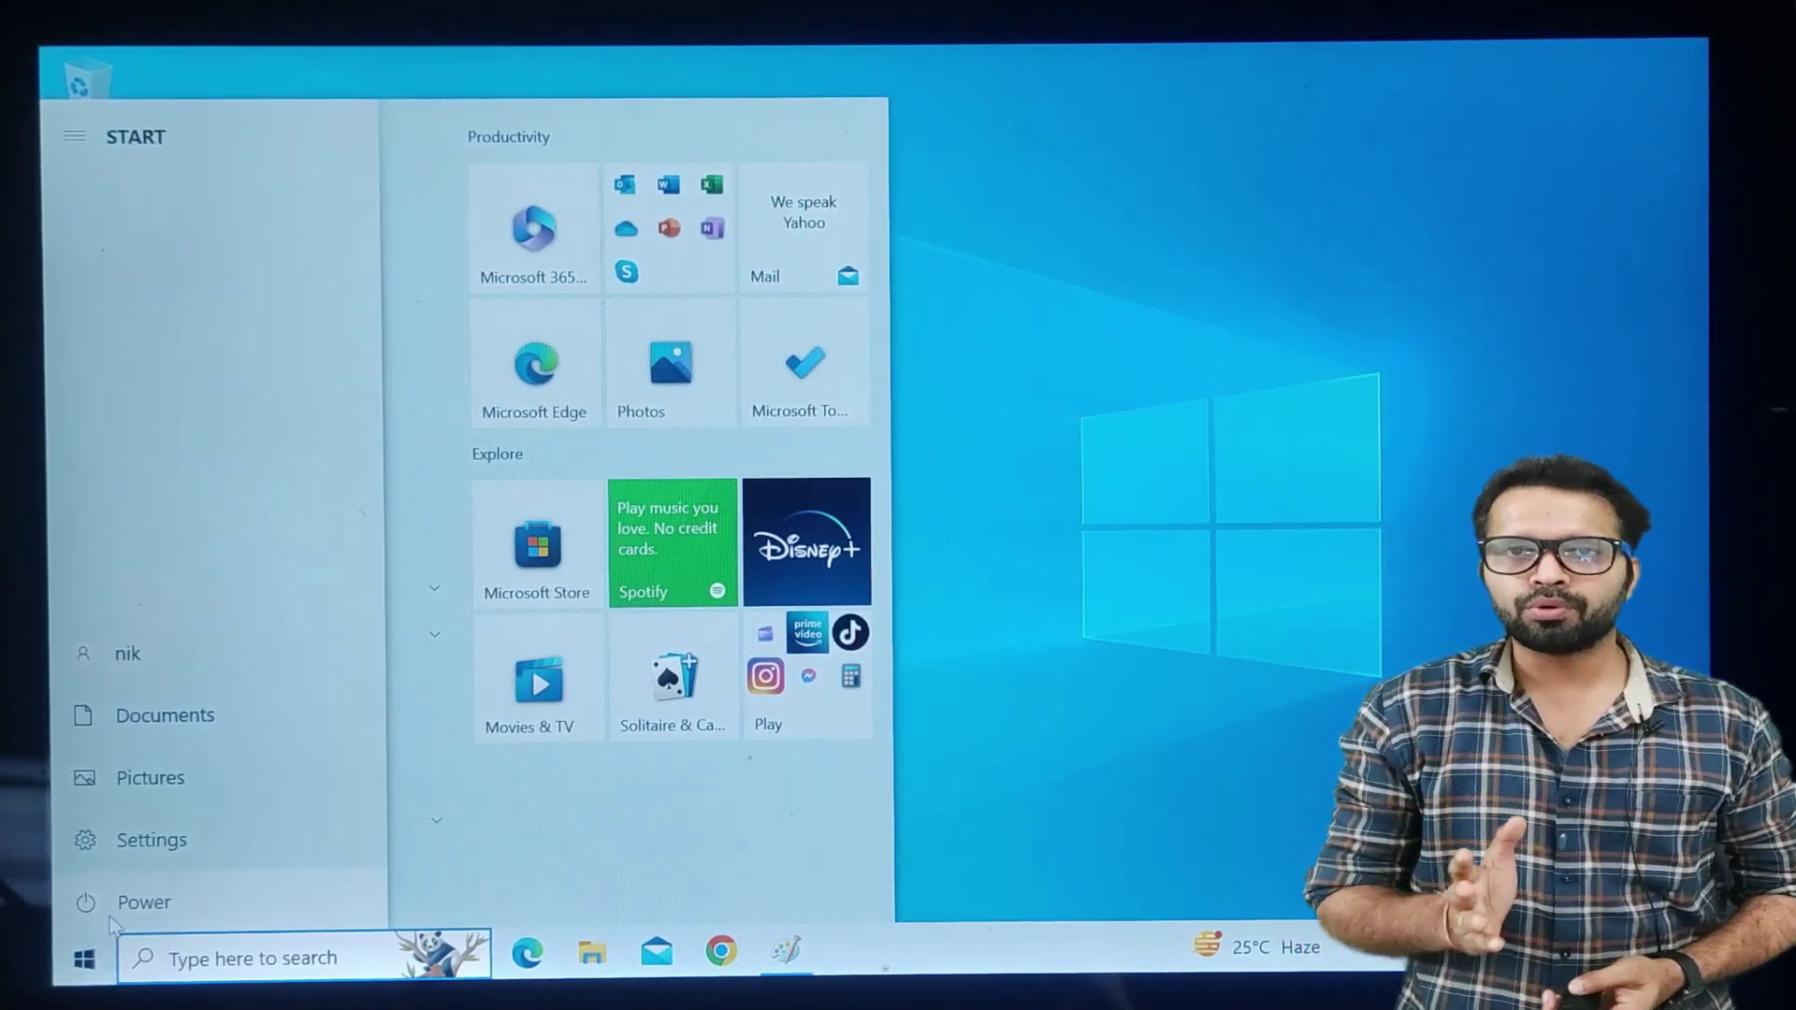
{"action": "left_click", "coordinate": [110, 924]}
{"action": "left_click", "coordinate": [139, 847]}
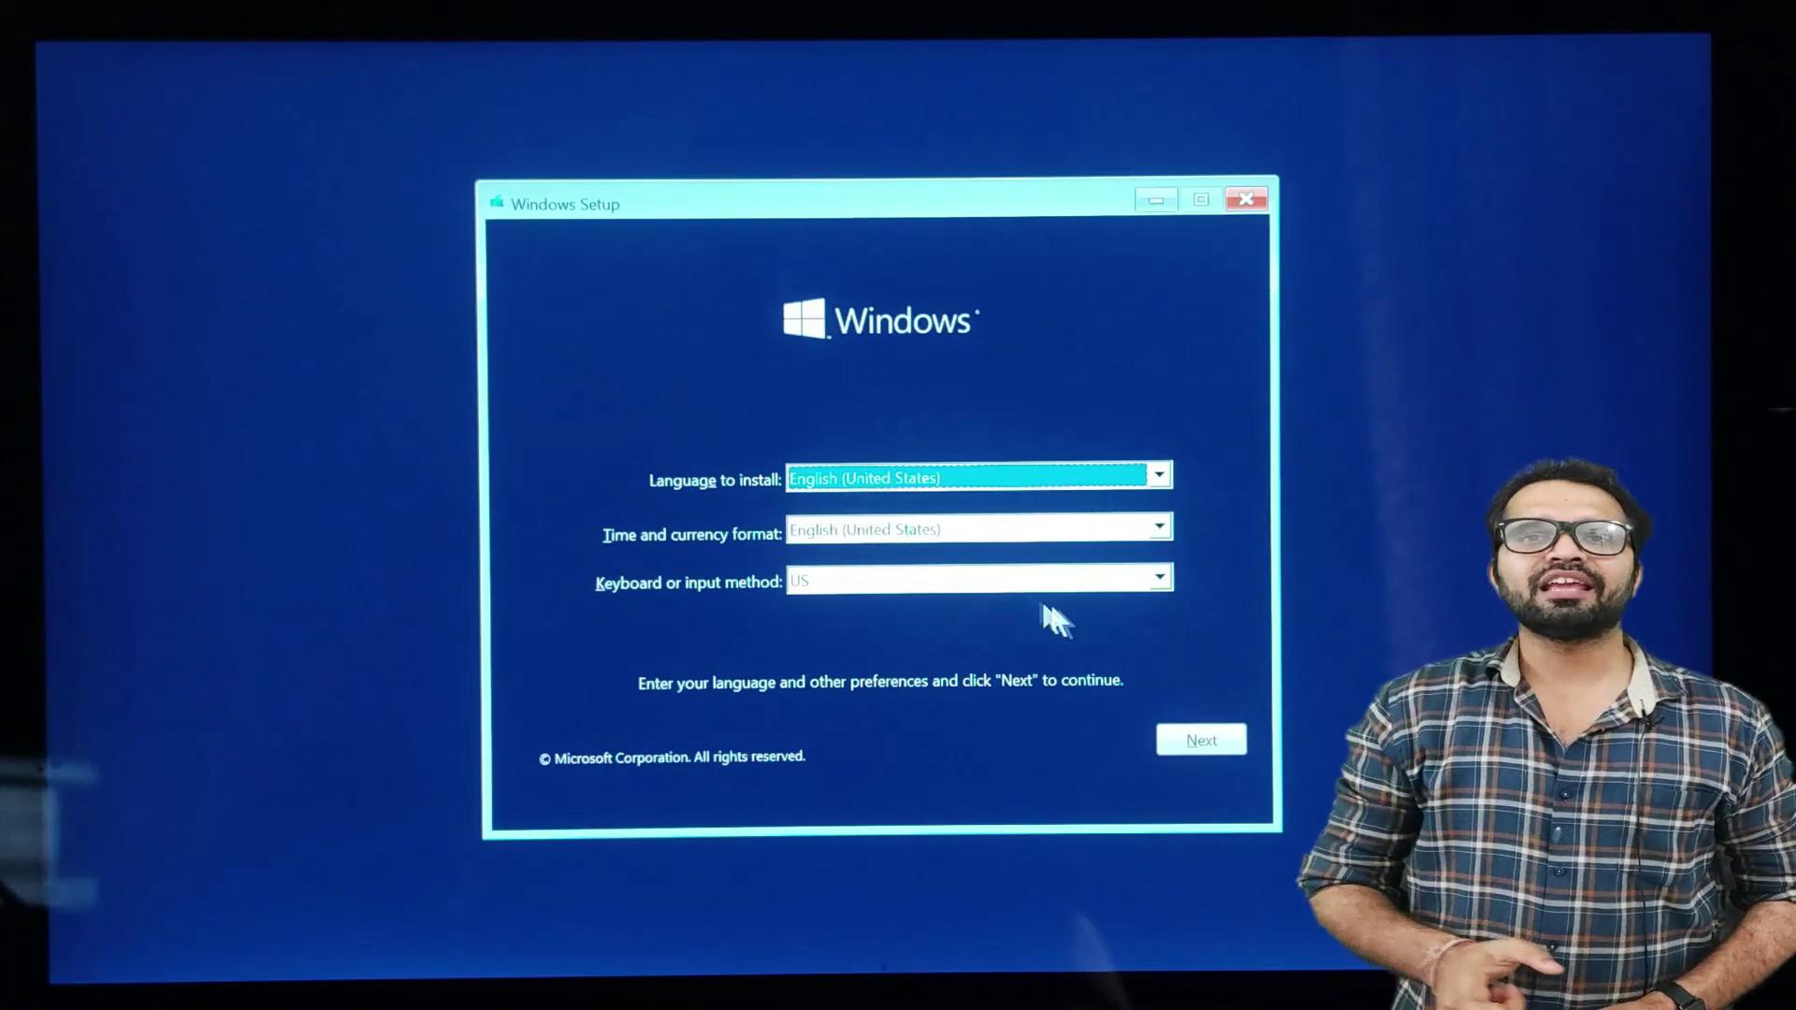
Step: Accept the default language settings in Windows Setup and open Command Prompt through the computer repair options
{"action": "left_click", "coordinate": [1181, 747]}
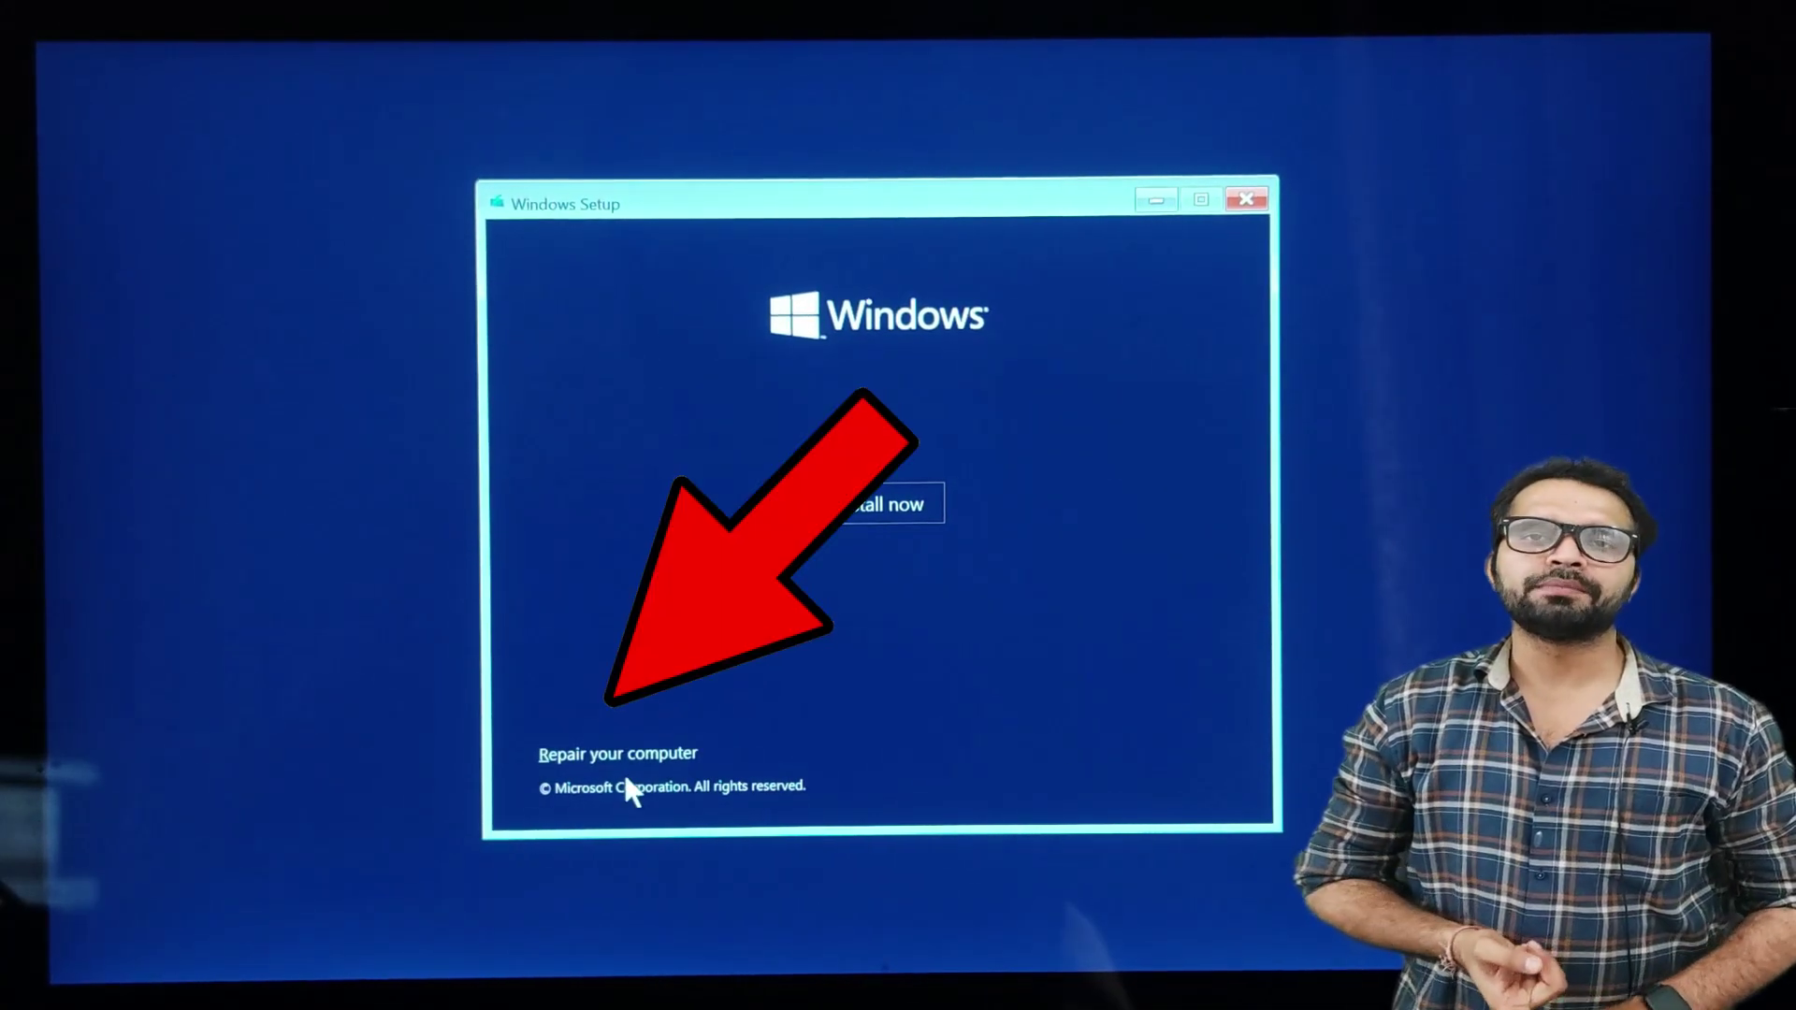
{"action": "left_click", "coordinate": [629, 754]}
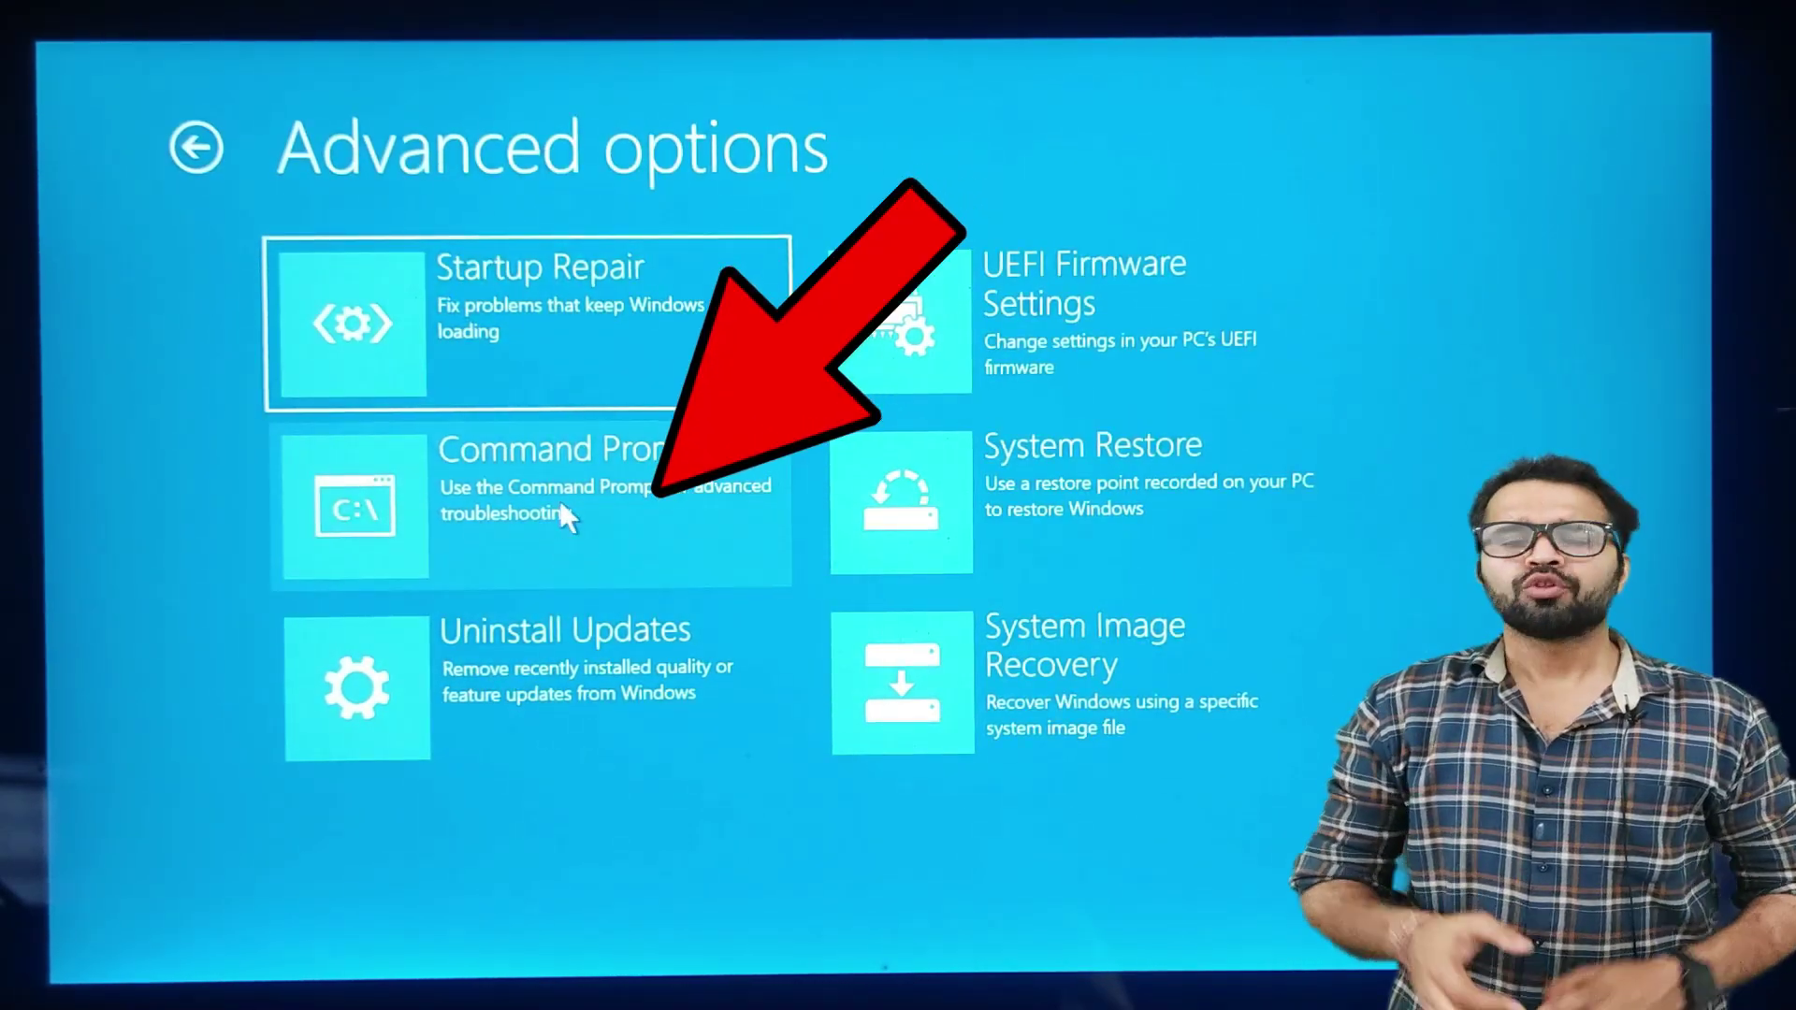
{"action": "left_click", "coordinate": [559, 500]}
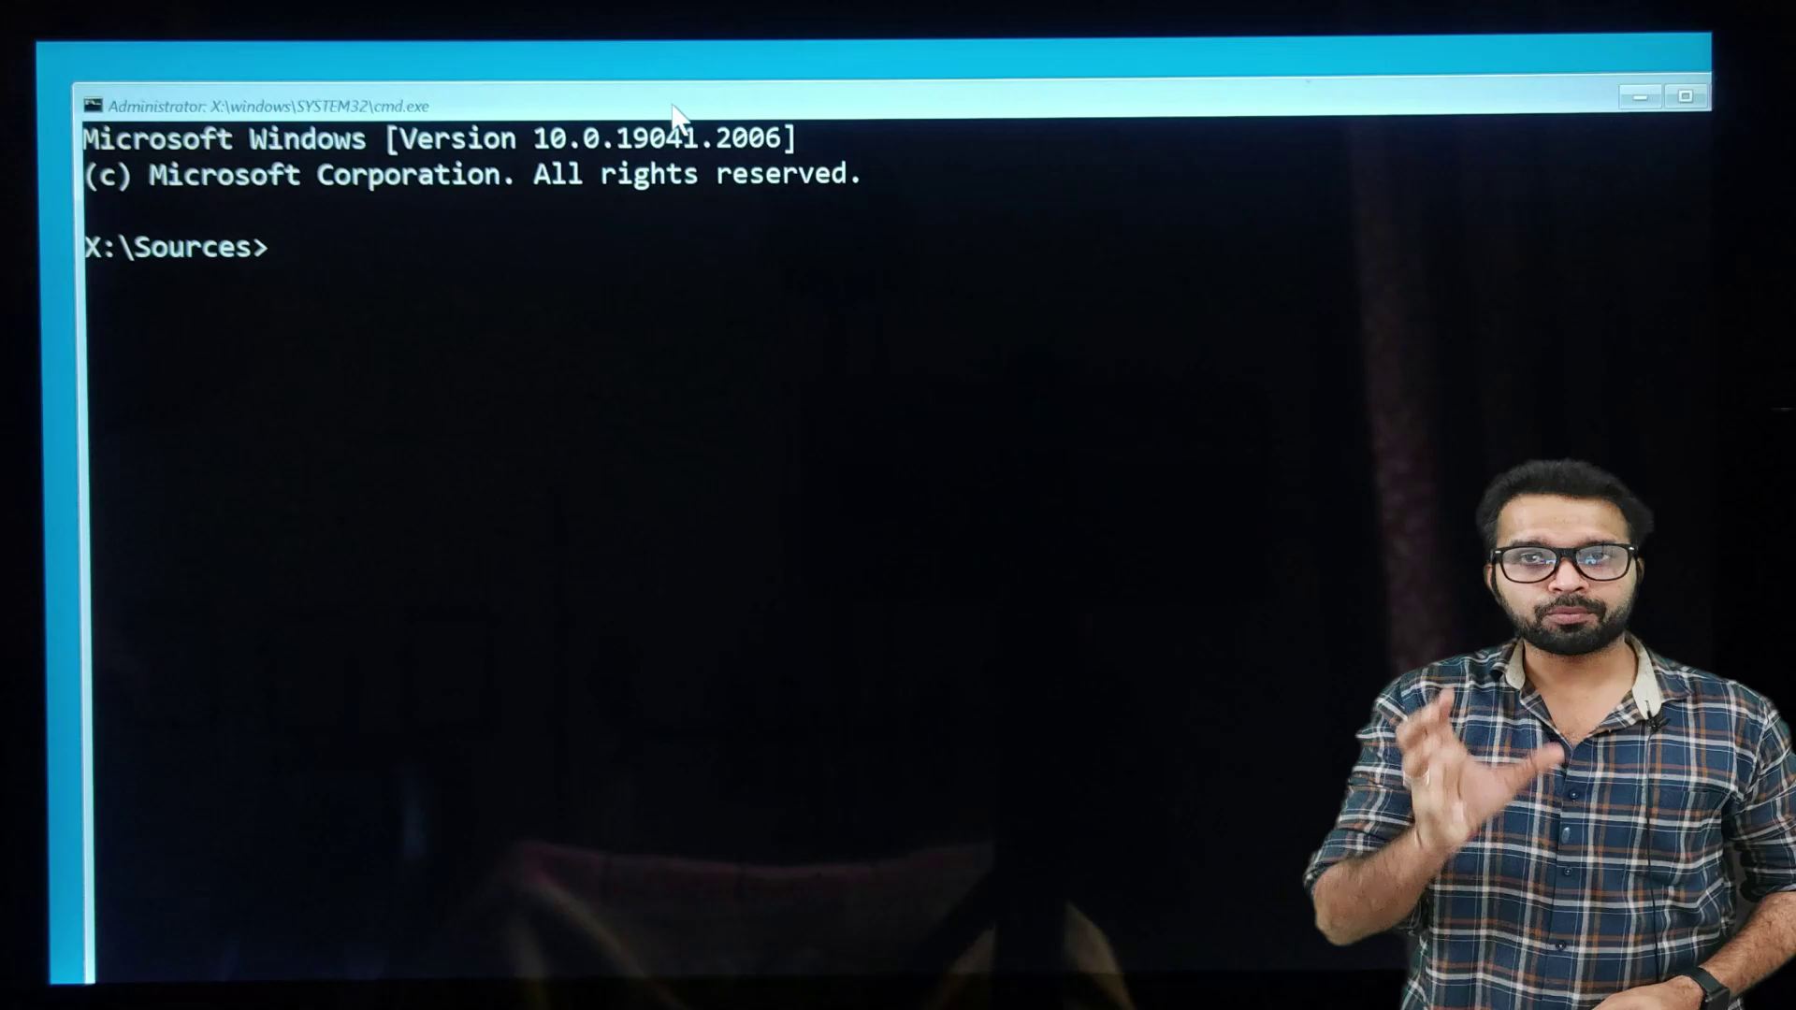
Step: Start diskpart and list the computer's disks with list disk
{"action": "type", "text": "diskpart"}
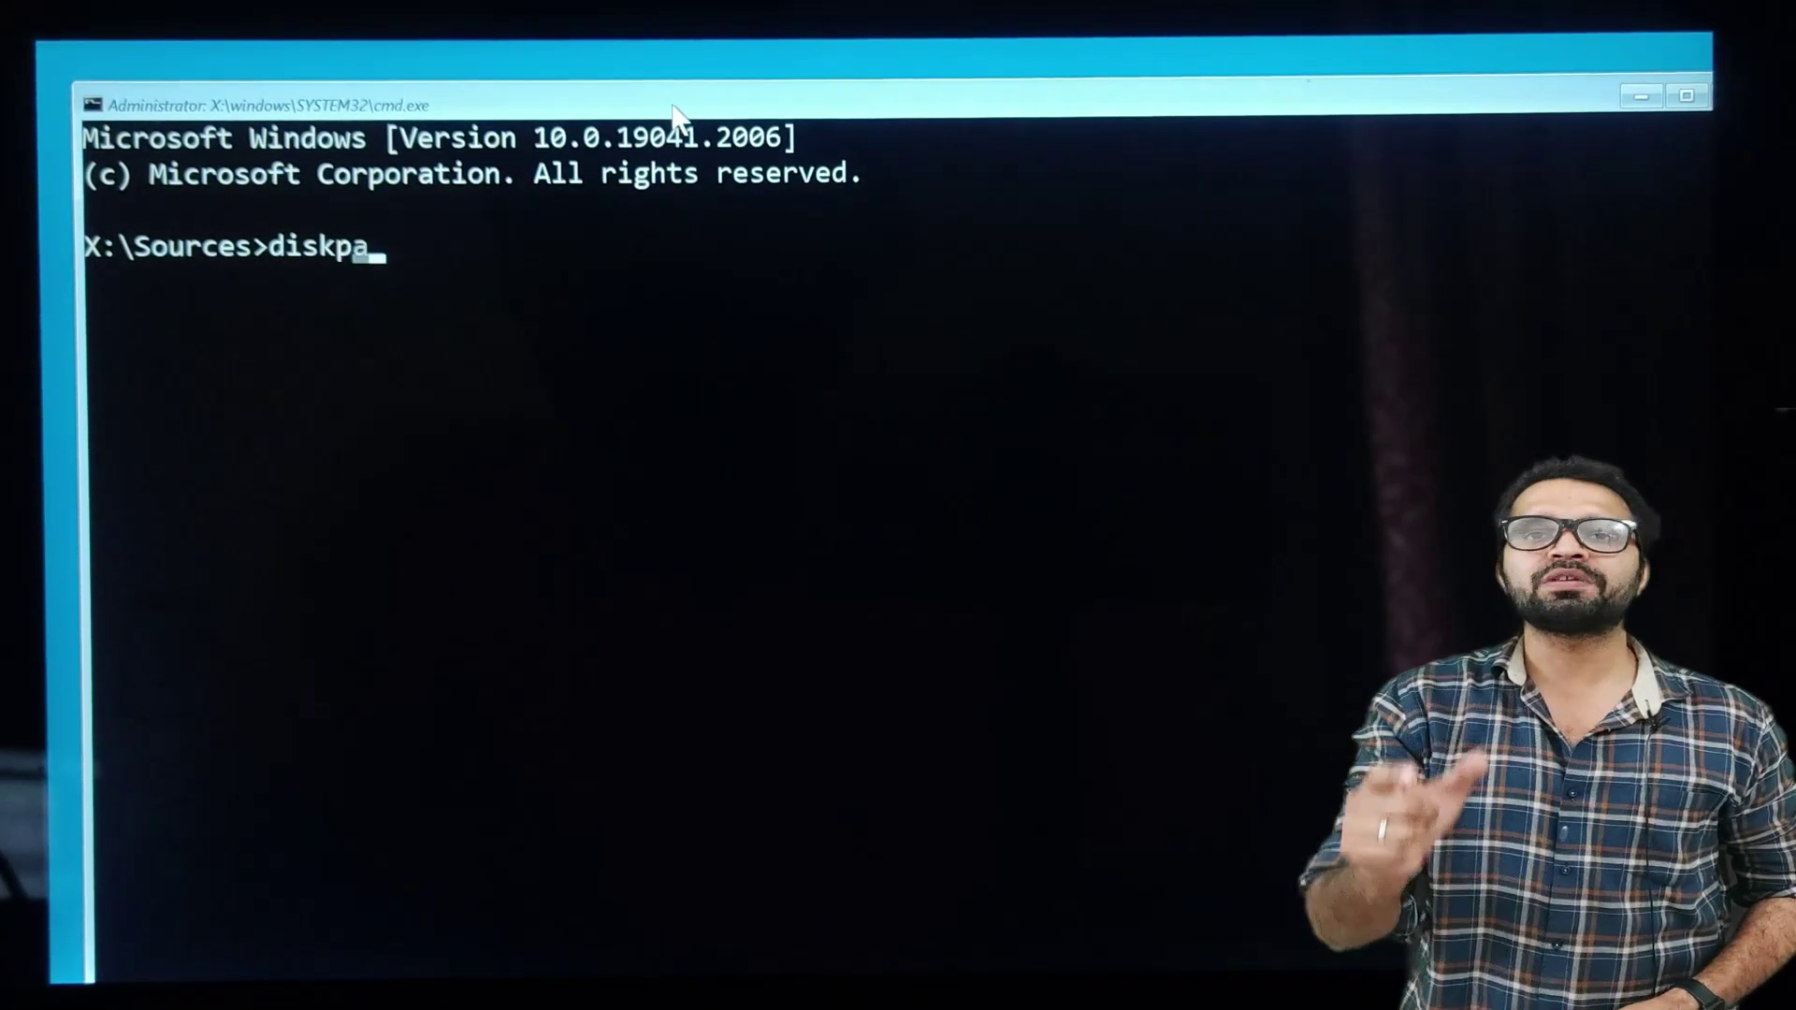
{"action": "key", "text": "Return"}
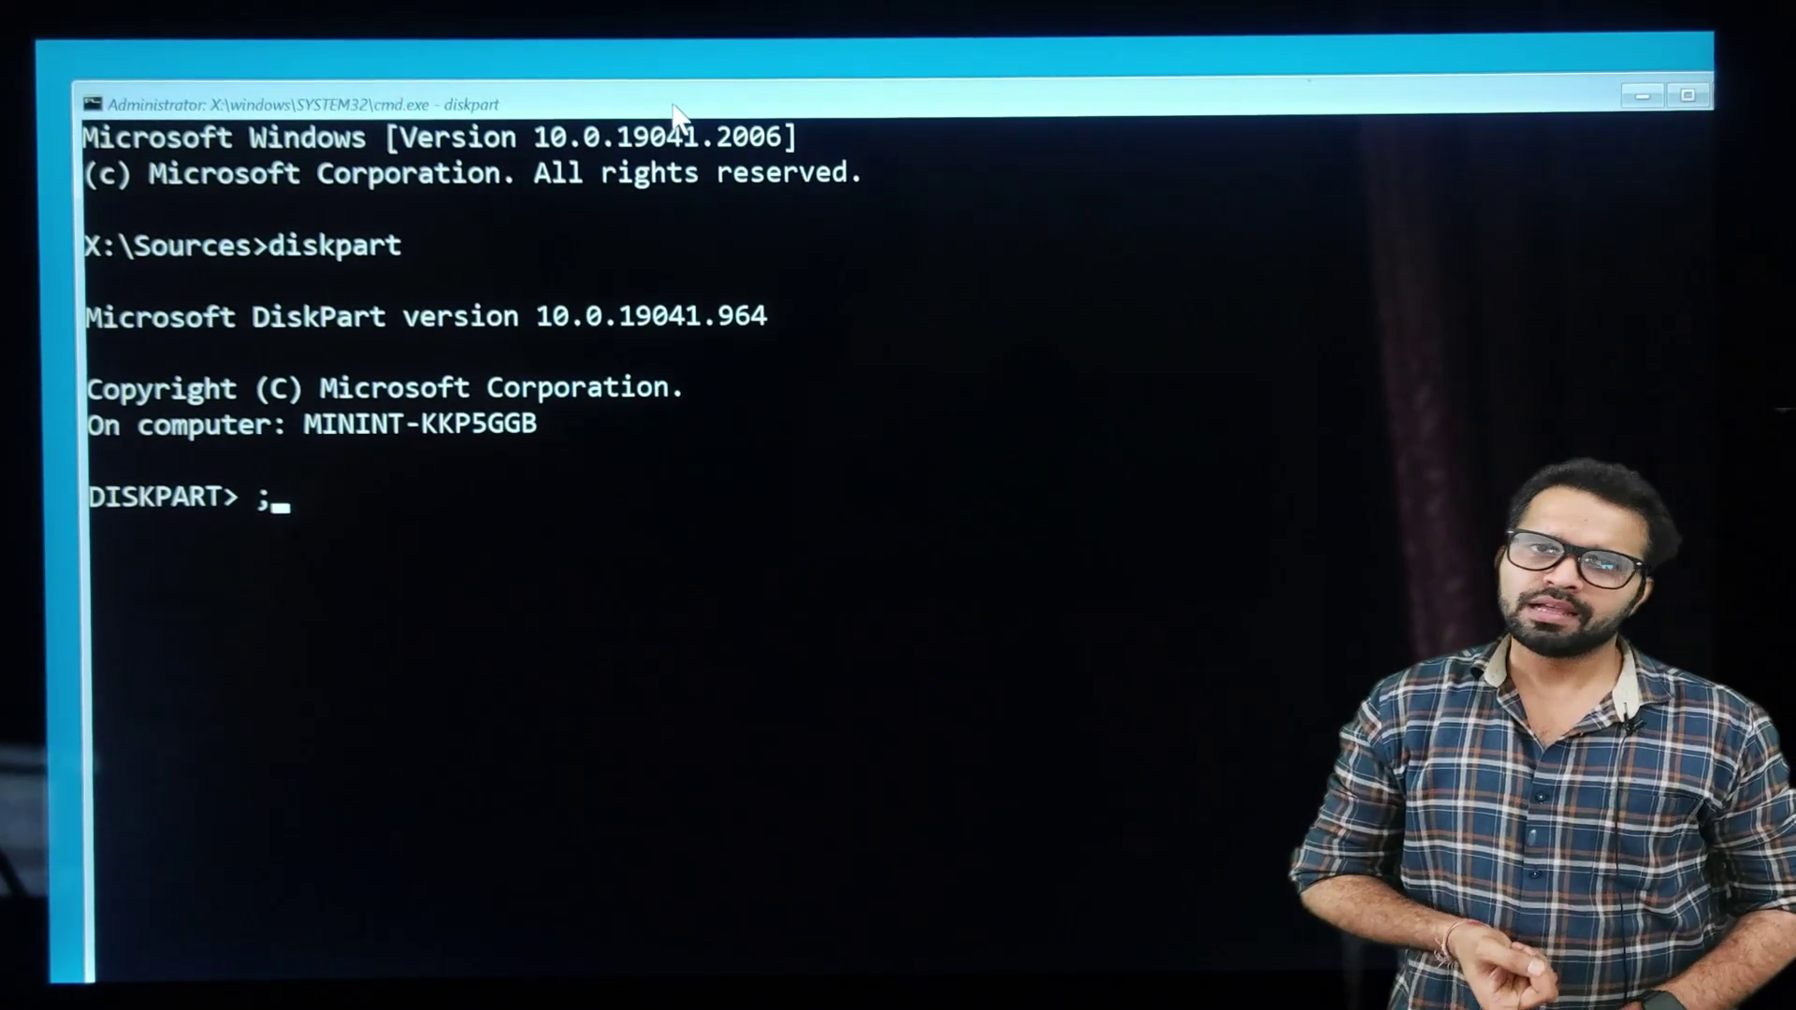
{"action": "type", "text": "ist disk"}
{"action": "key", "text": "Return"}
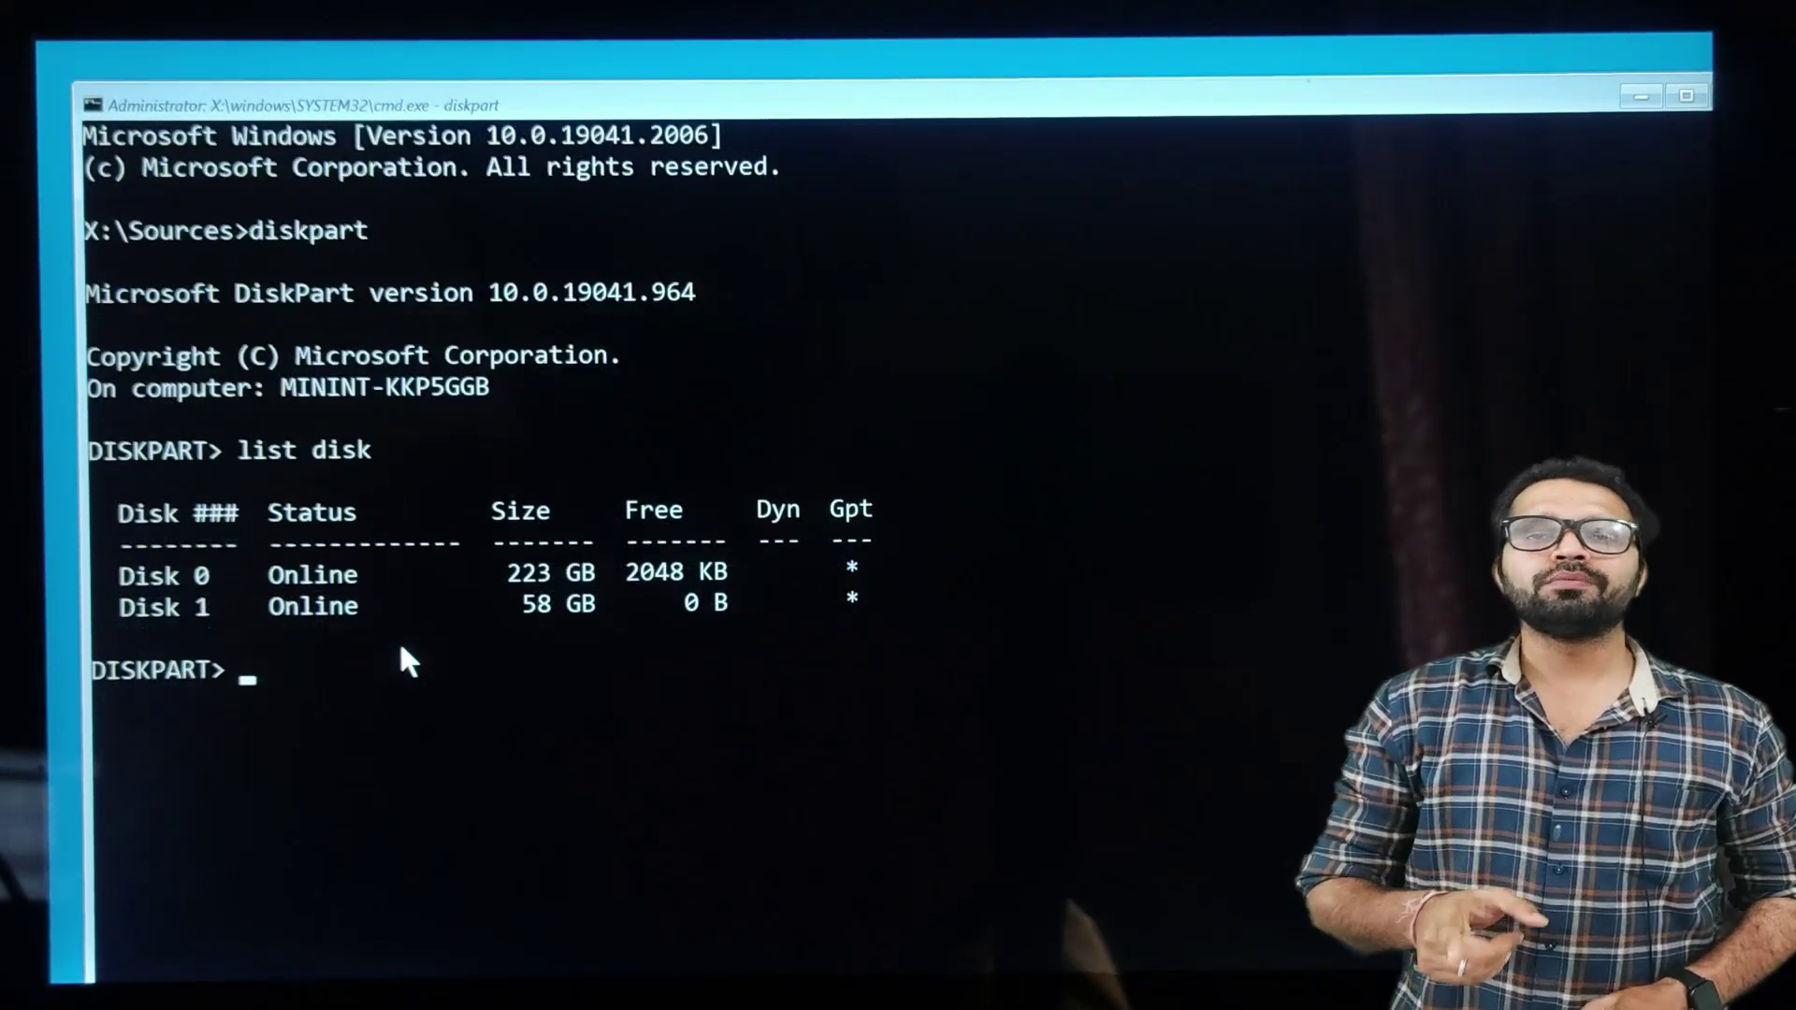
Step: List the volumes with list volume and check which drive letters belong to the Windows 10 and My Data labels
{"action": "type", "text": "lis"}
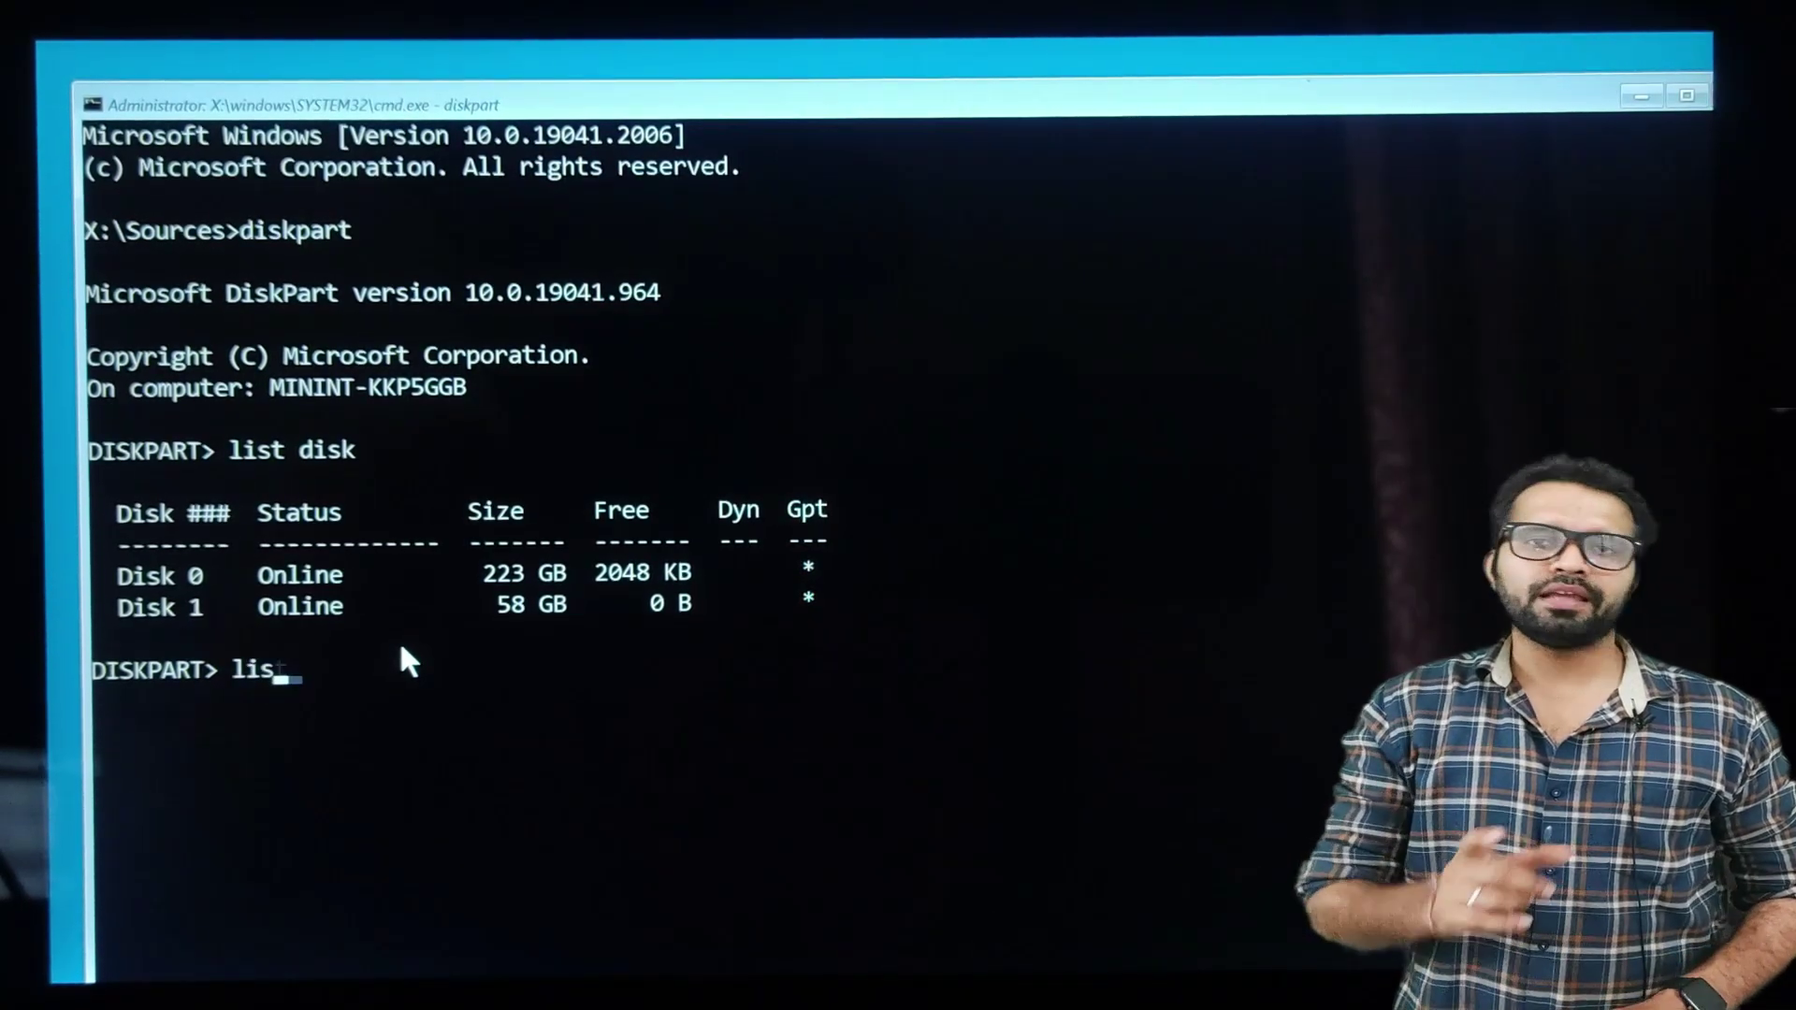
{"action": "type", "text": "t volume"}
{"action": "key", "text": "Return"}
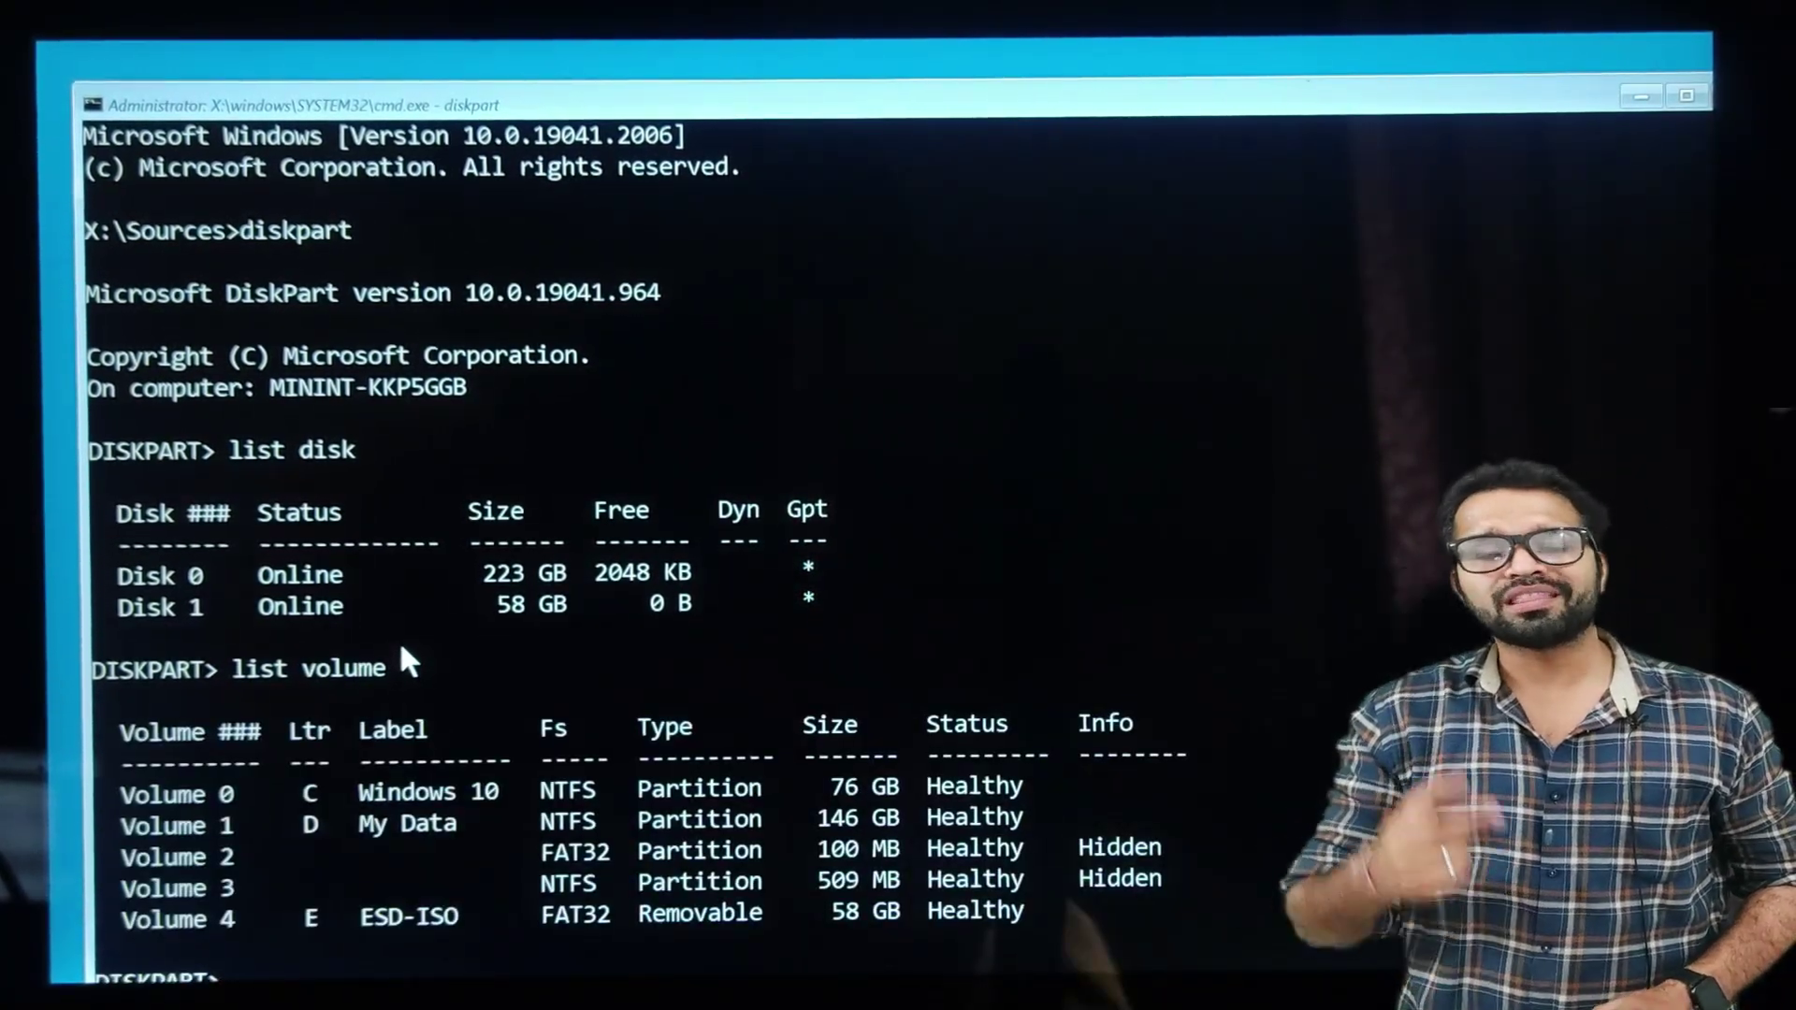
{"action": "scroll", "coordinate": [460, 587], "scroll_direction": "down", "scroll_amount": 4}
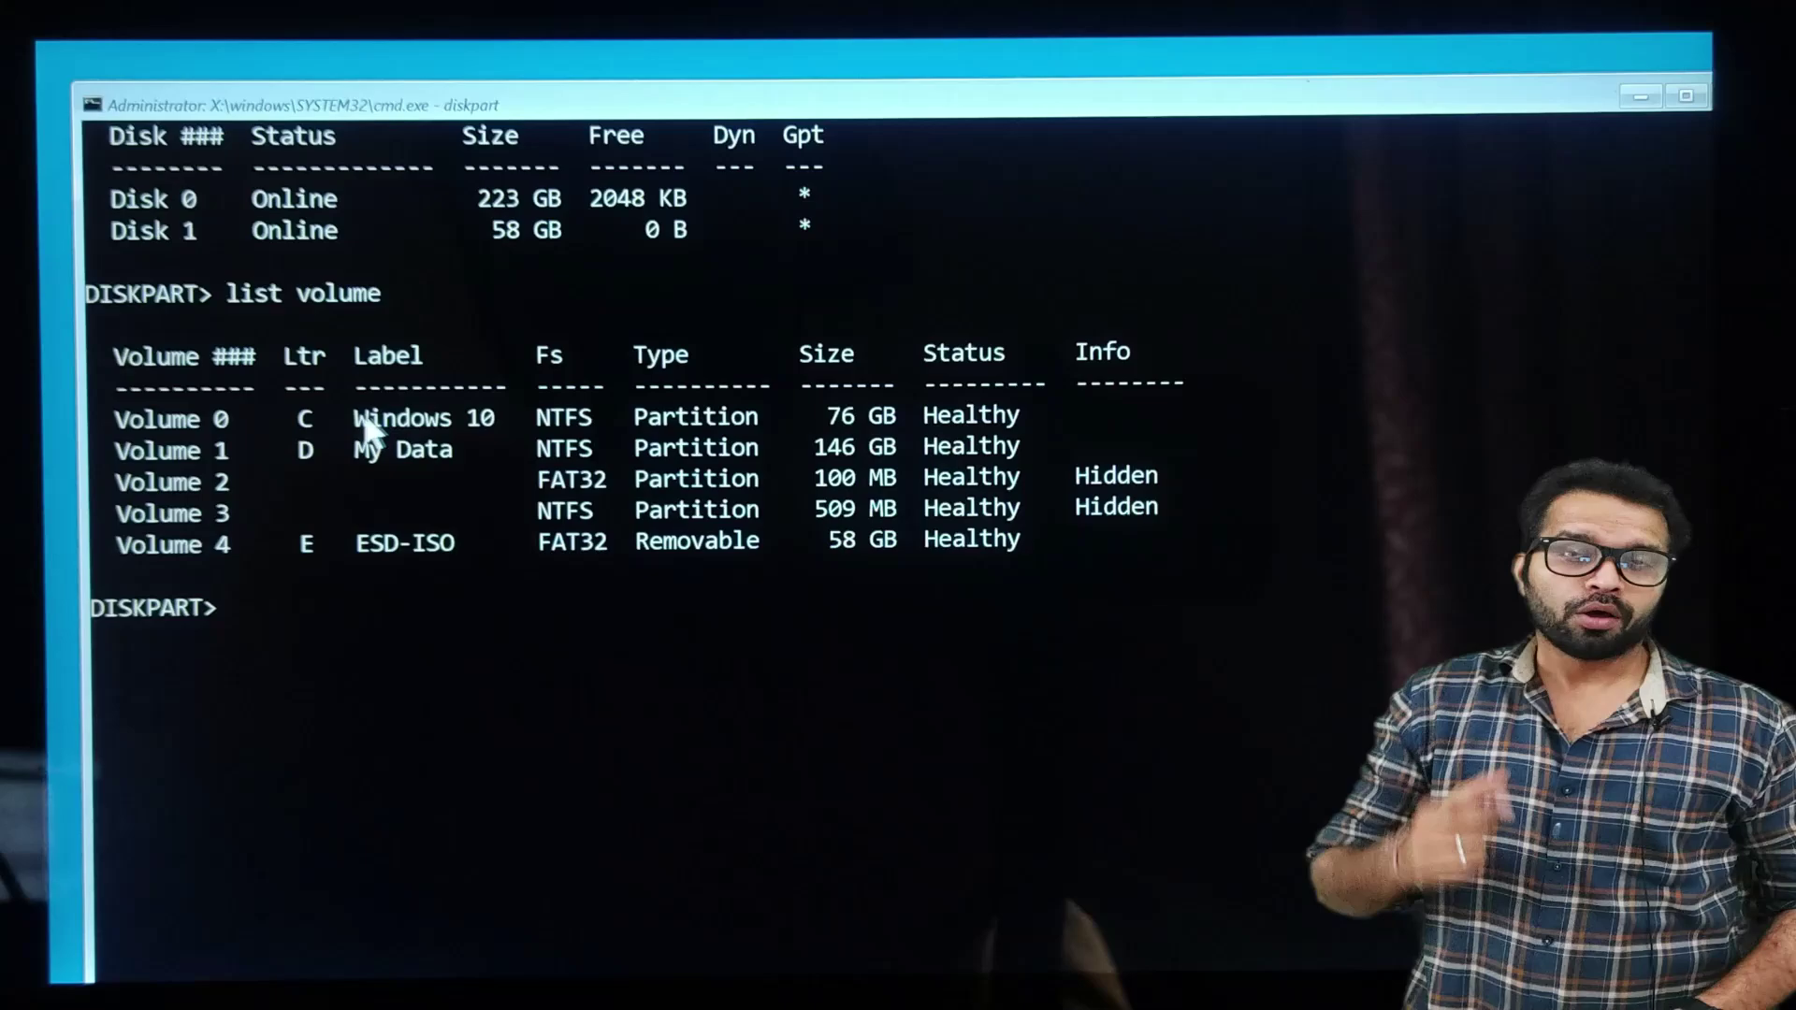
{"action": "left_click_drag", "start_coordinate": [348, 418], "coordinate": [365, 463]}
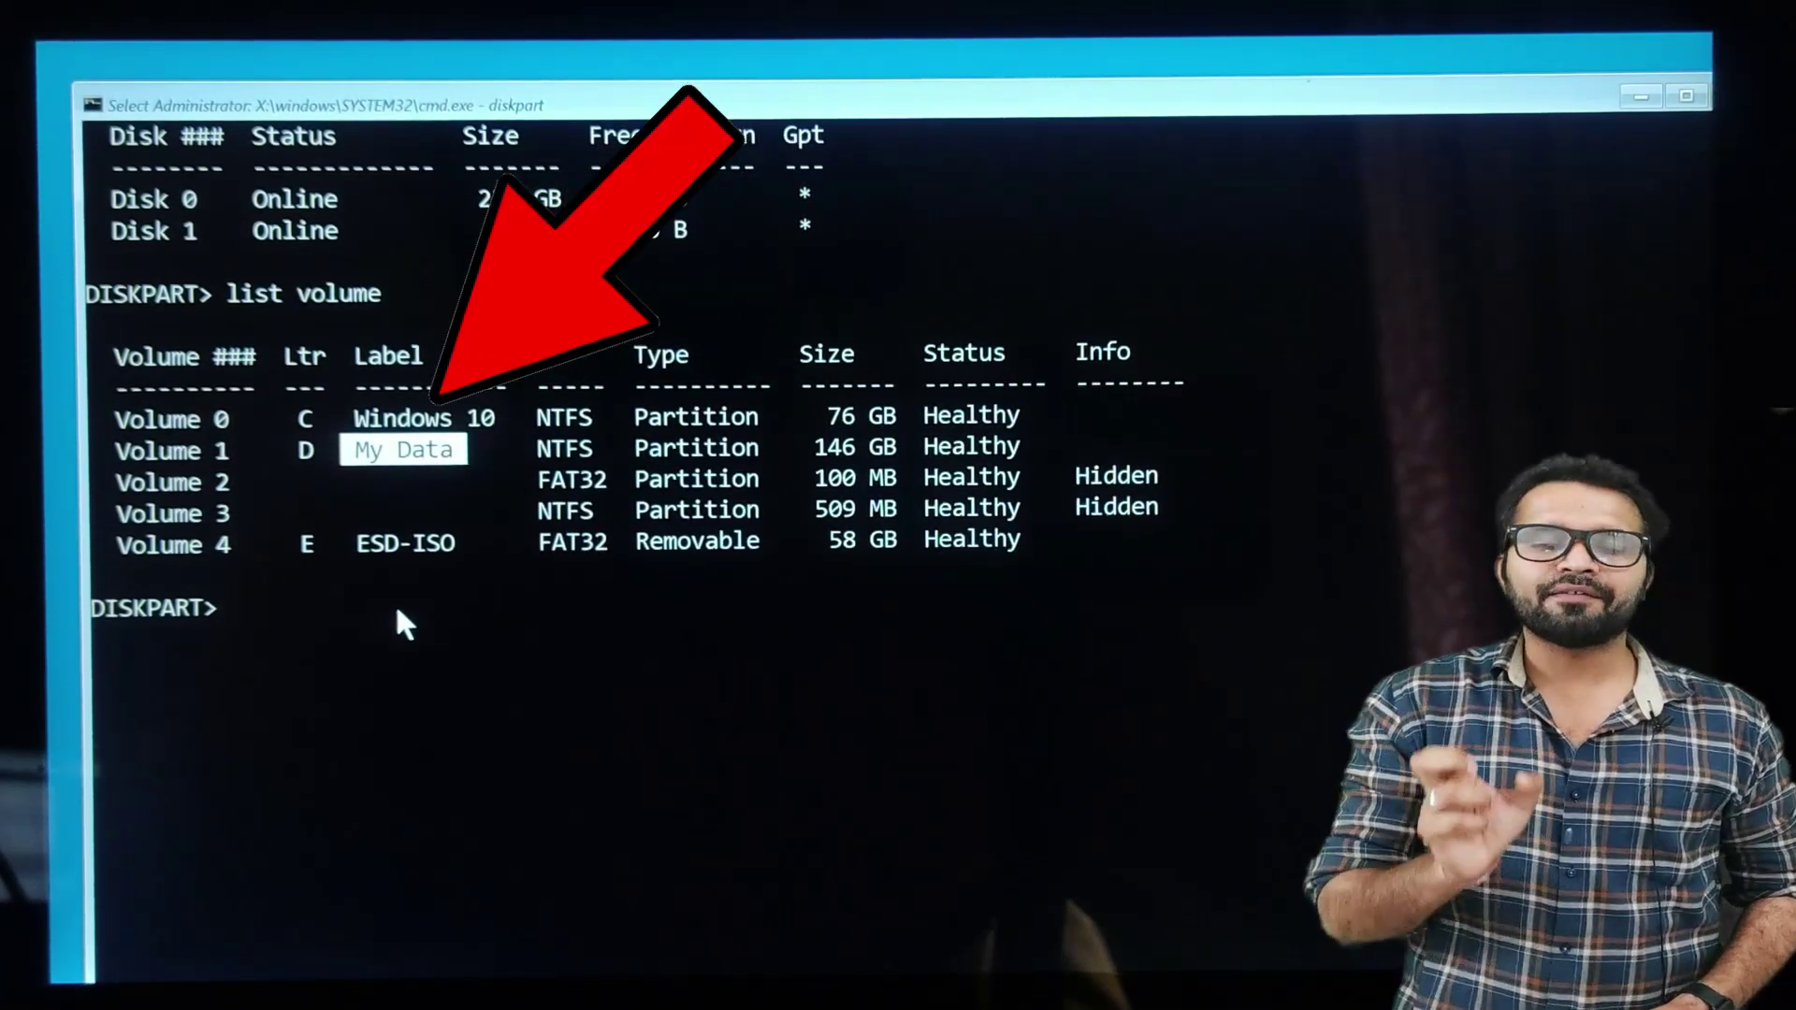
{"action": "left_click", "coordinate": [332, 604]}
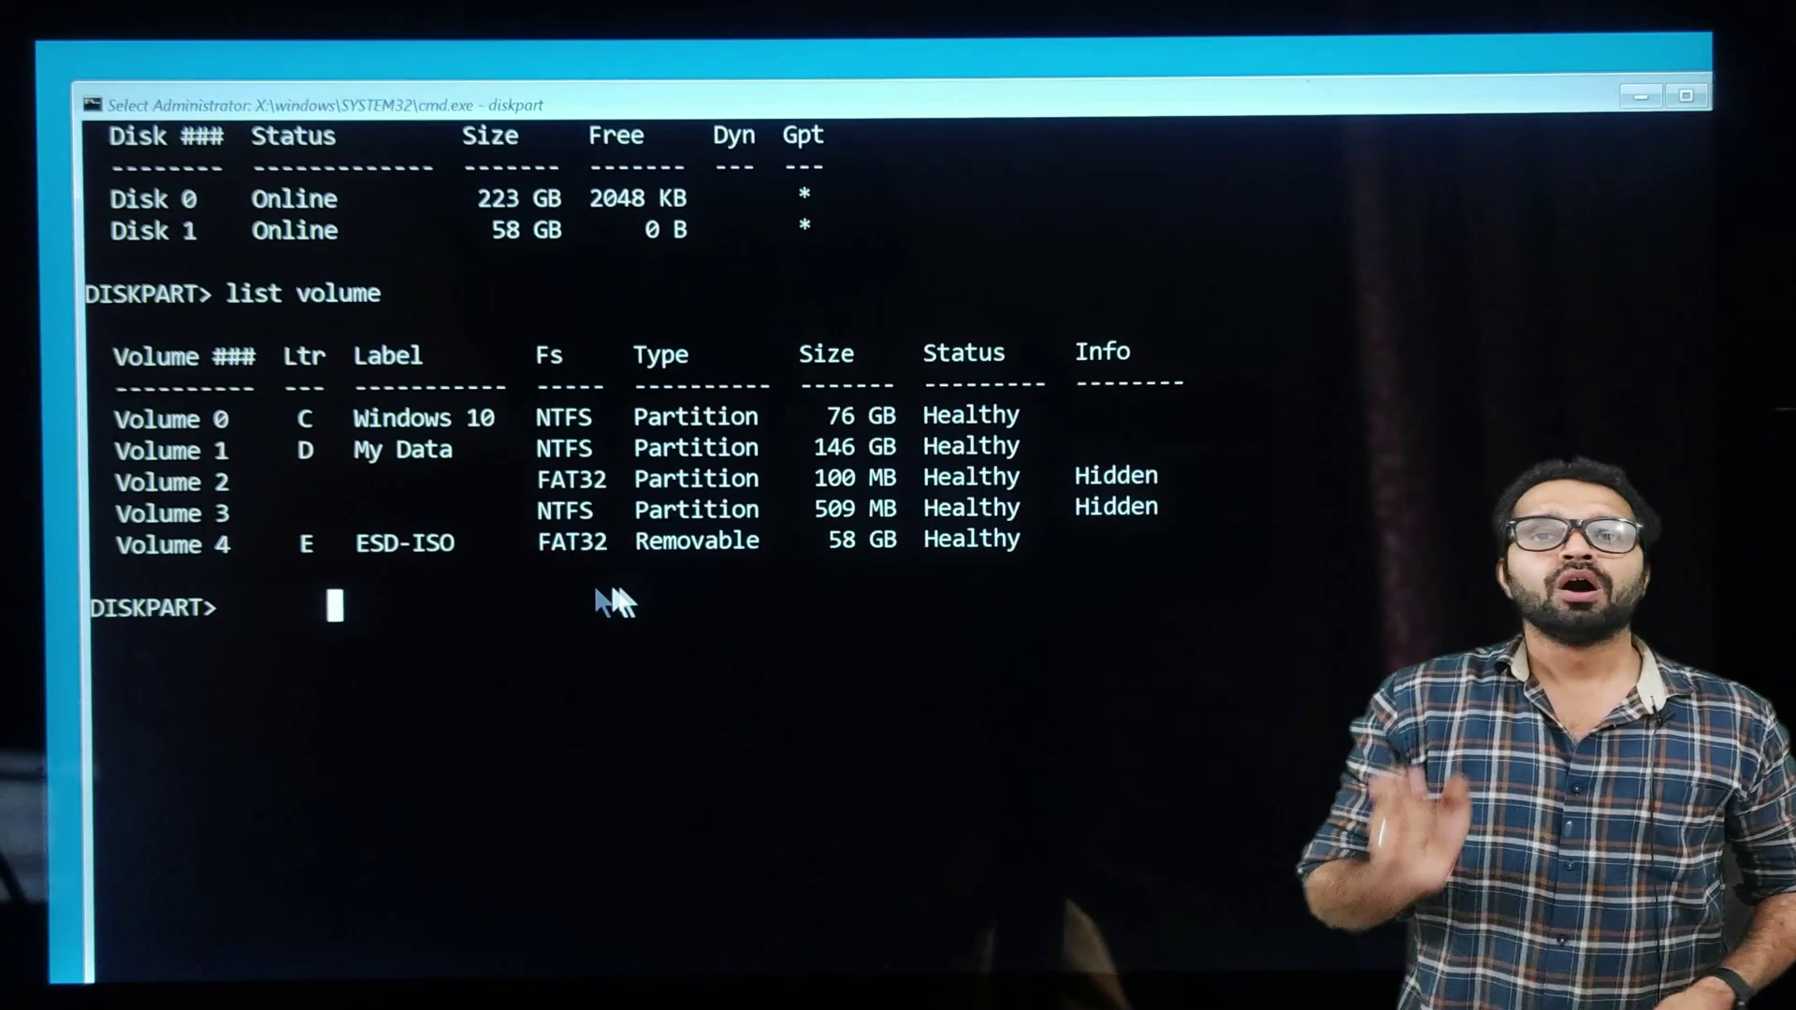
{"action": "left_click", "coordinate": [587, 510]}
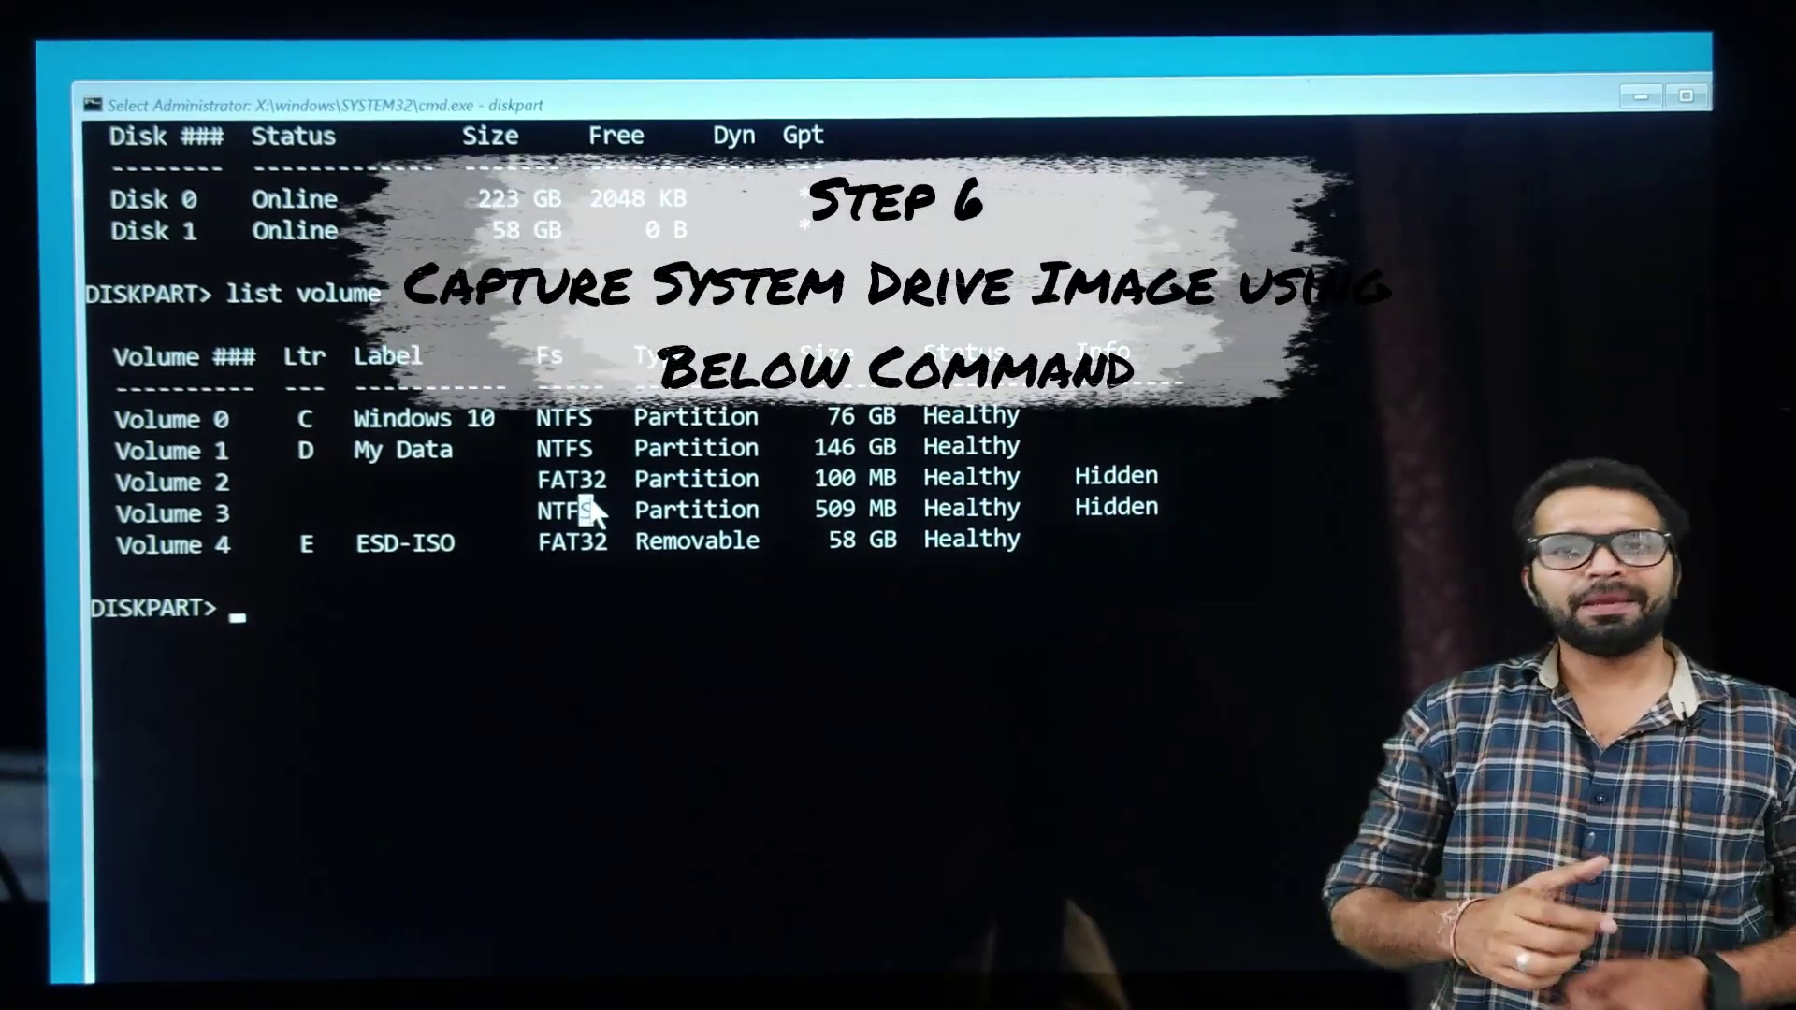
Step: Exit DiskPart to return to the X:\Sources command line
{"action": "type", "text": "d"}
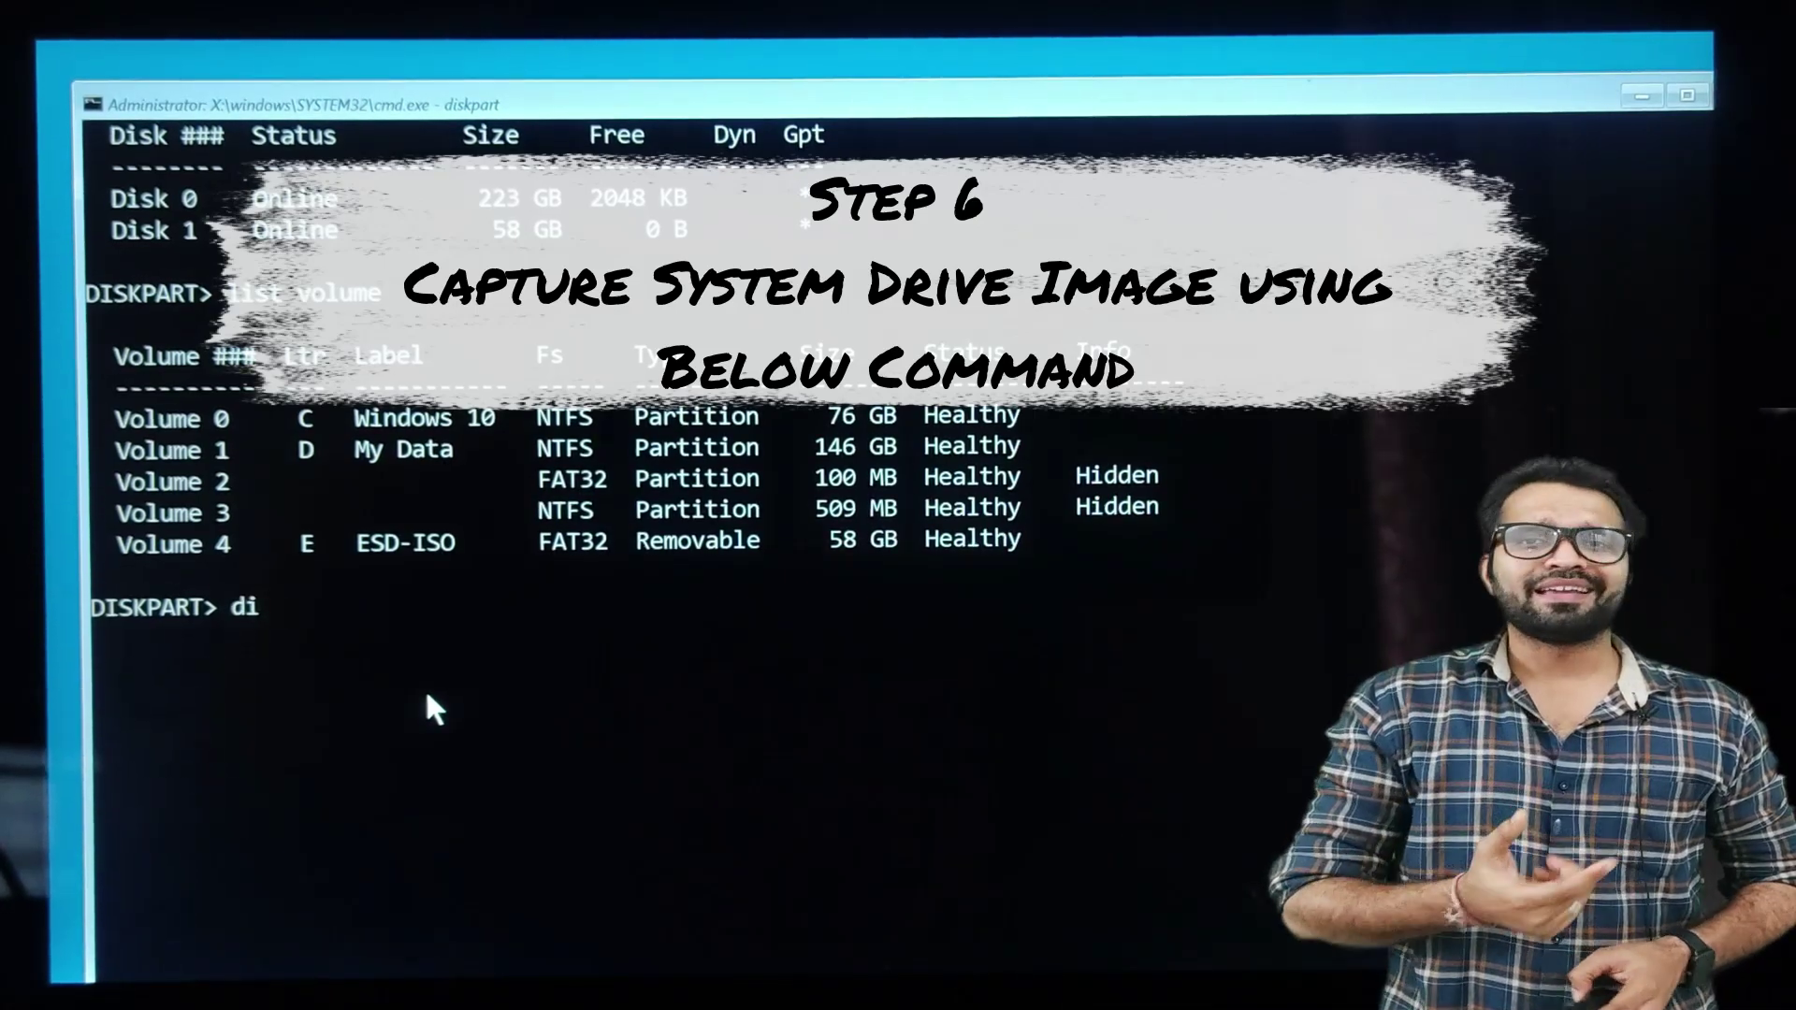
{"action": "key", "text": "BackSpace"}
{"action": "type", "text": "exit"}
{"action": "key", "text": "Return"}
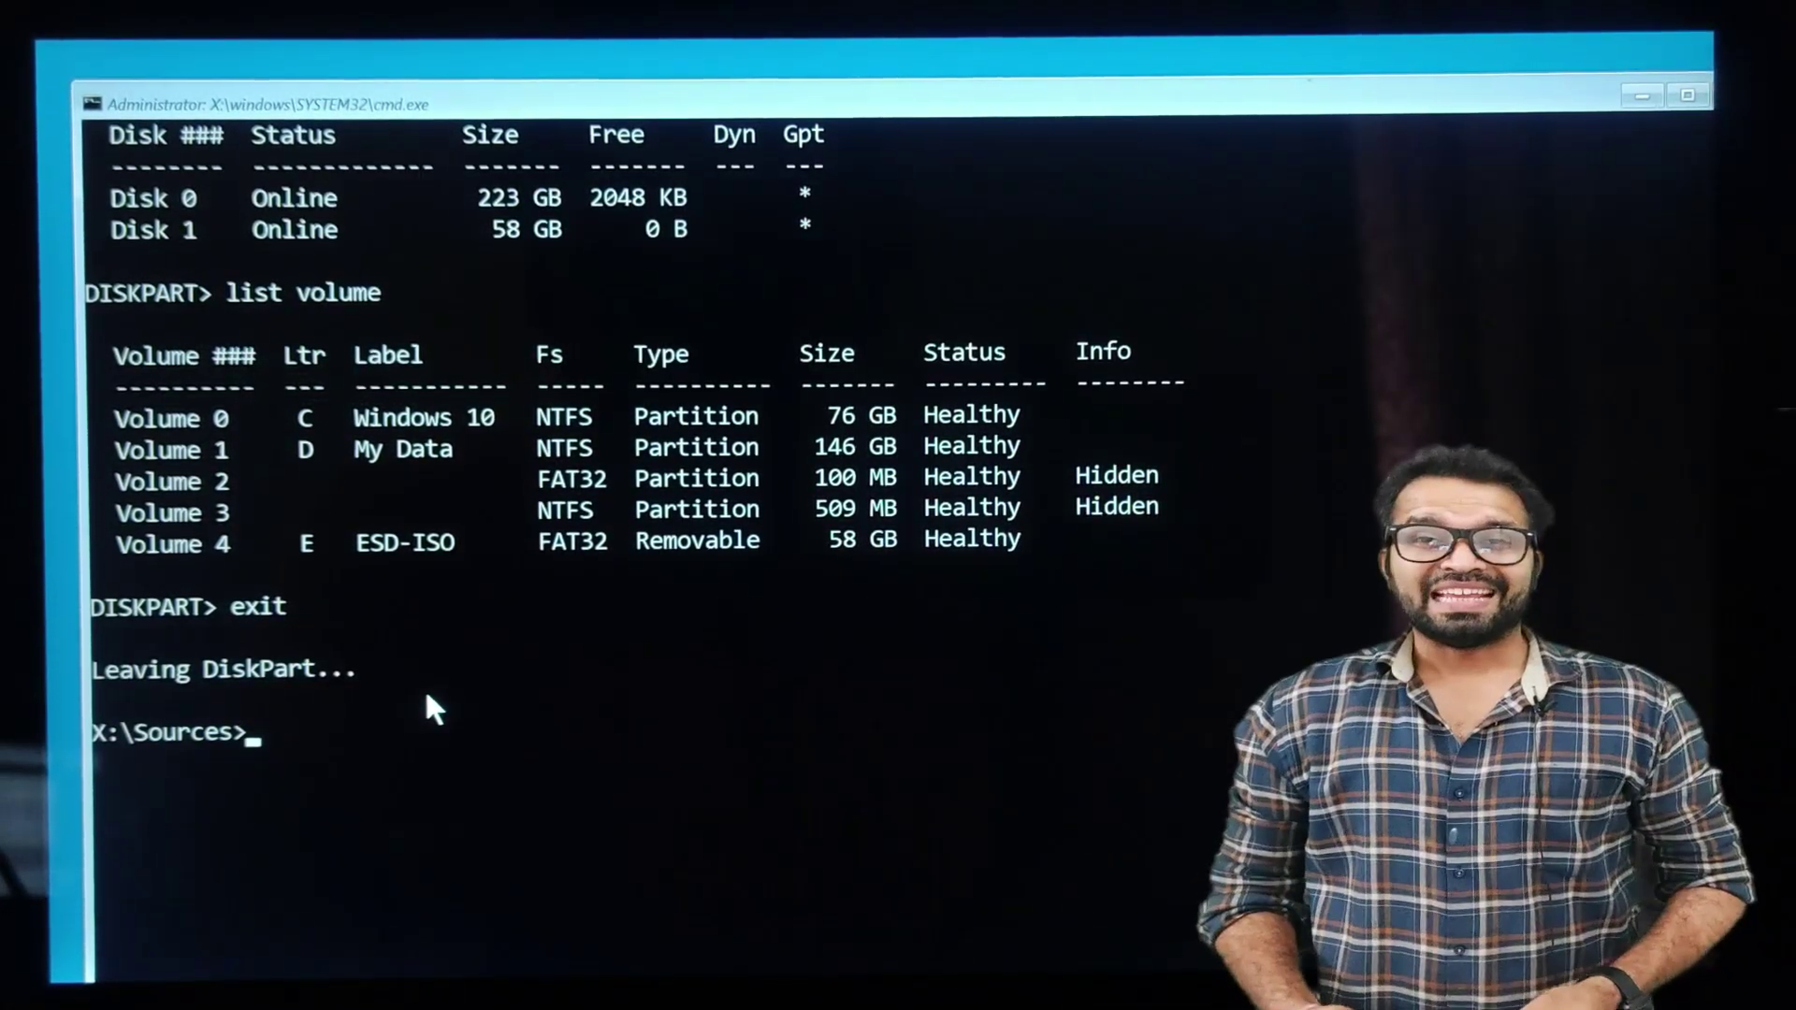
Step: Begin a DISM command at the X:\Sources prompt with /capture-image and the image file D:\install.esd
{"action": "type", "text": "di"}
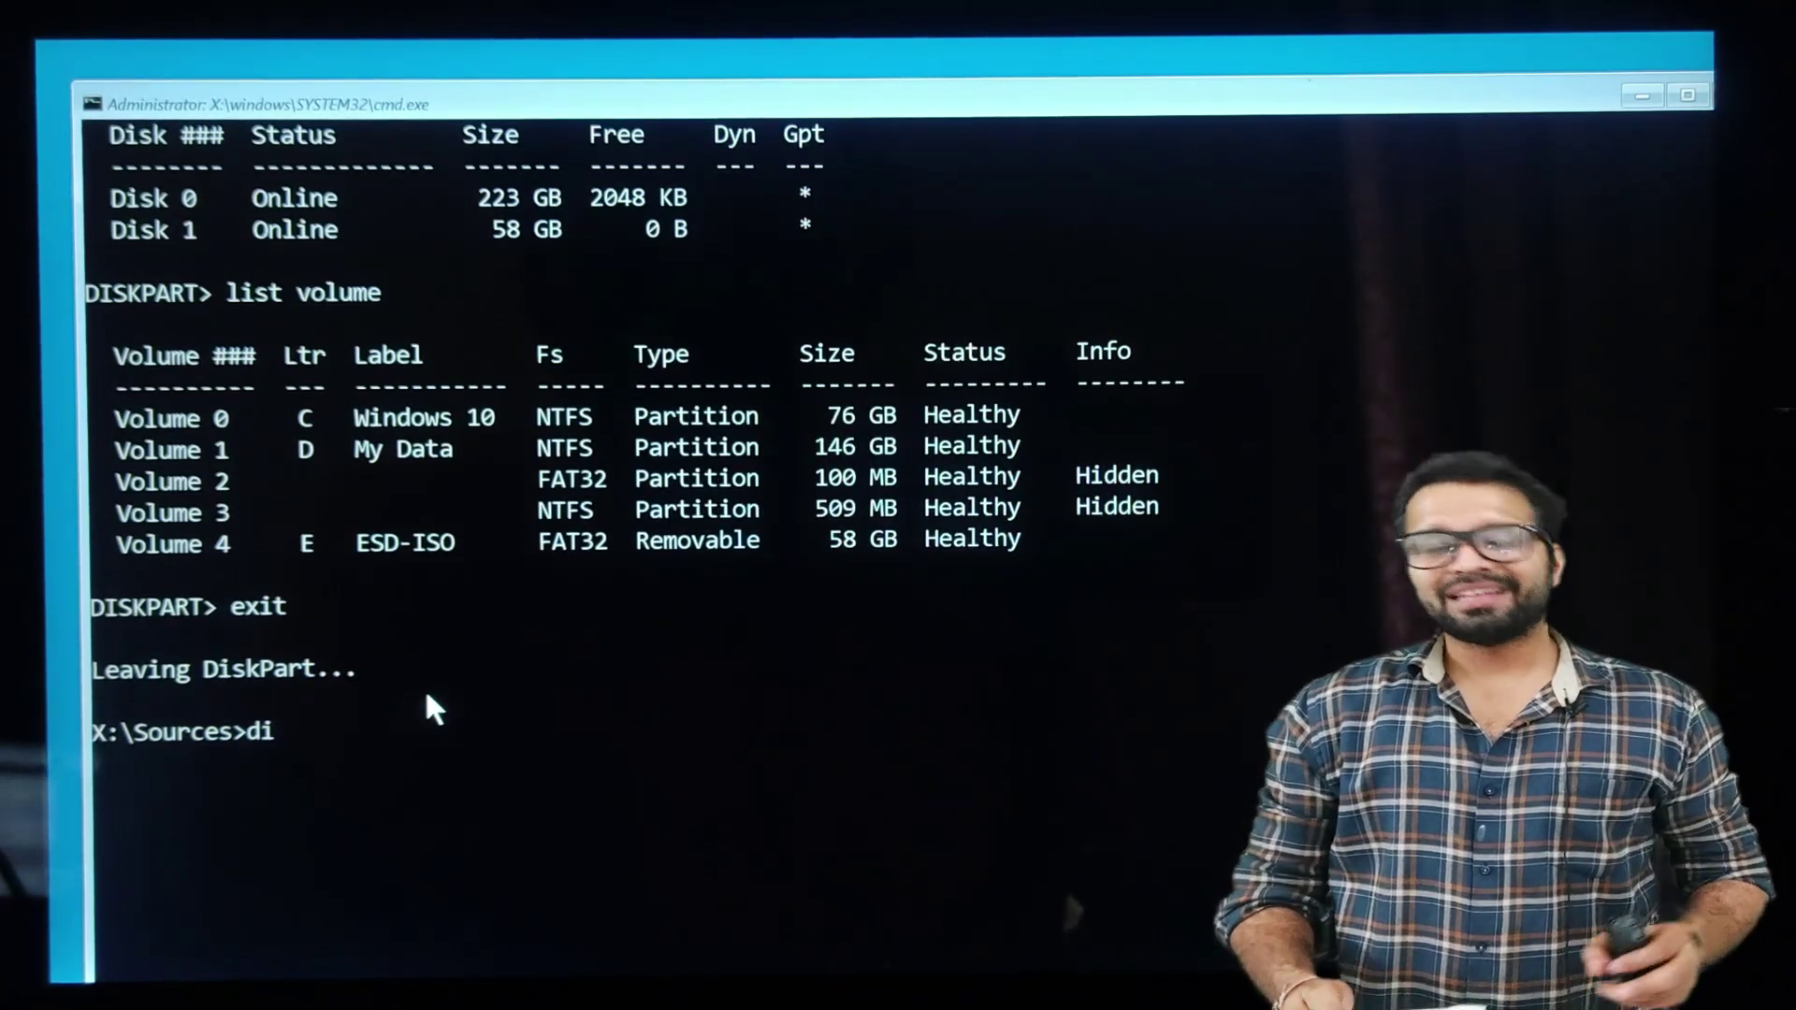
{"action": "key", "text": "BackSpace"}
{"action": "key", "text": "BackSpace"}
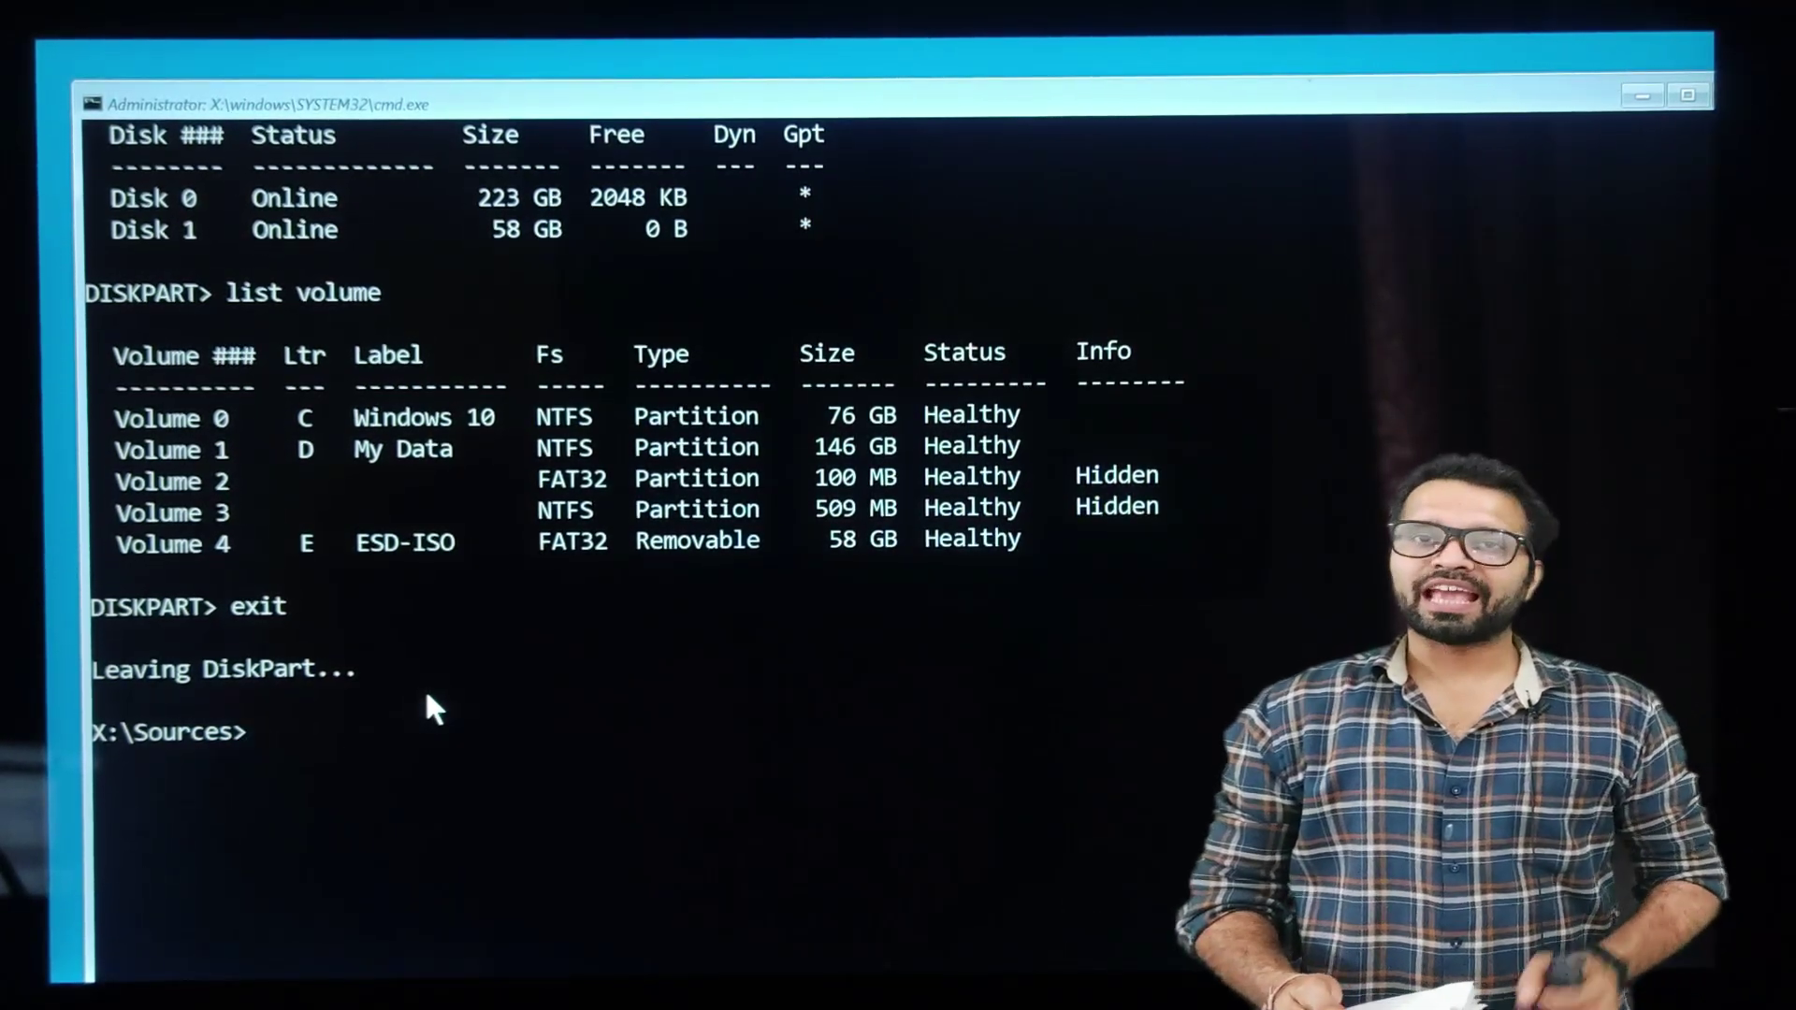
{"action": "type", "text": "dism "}
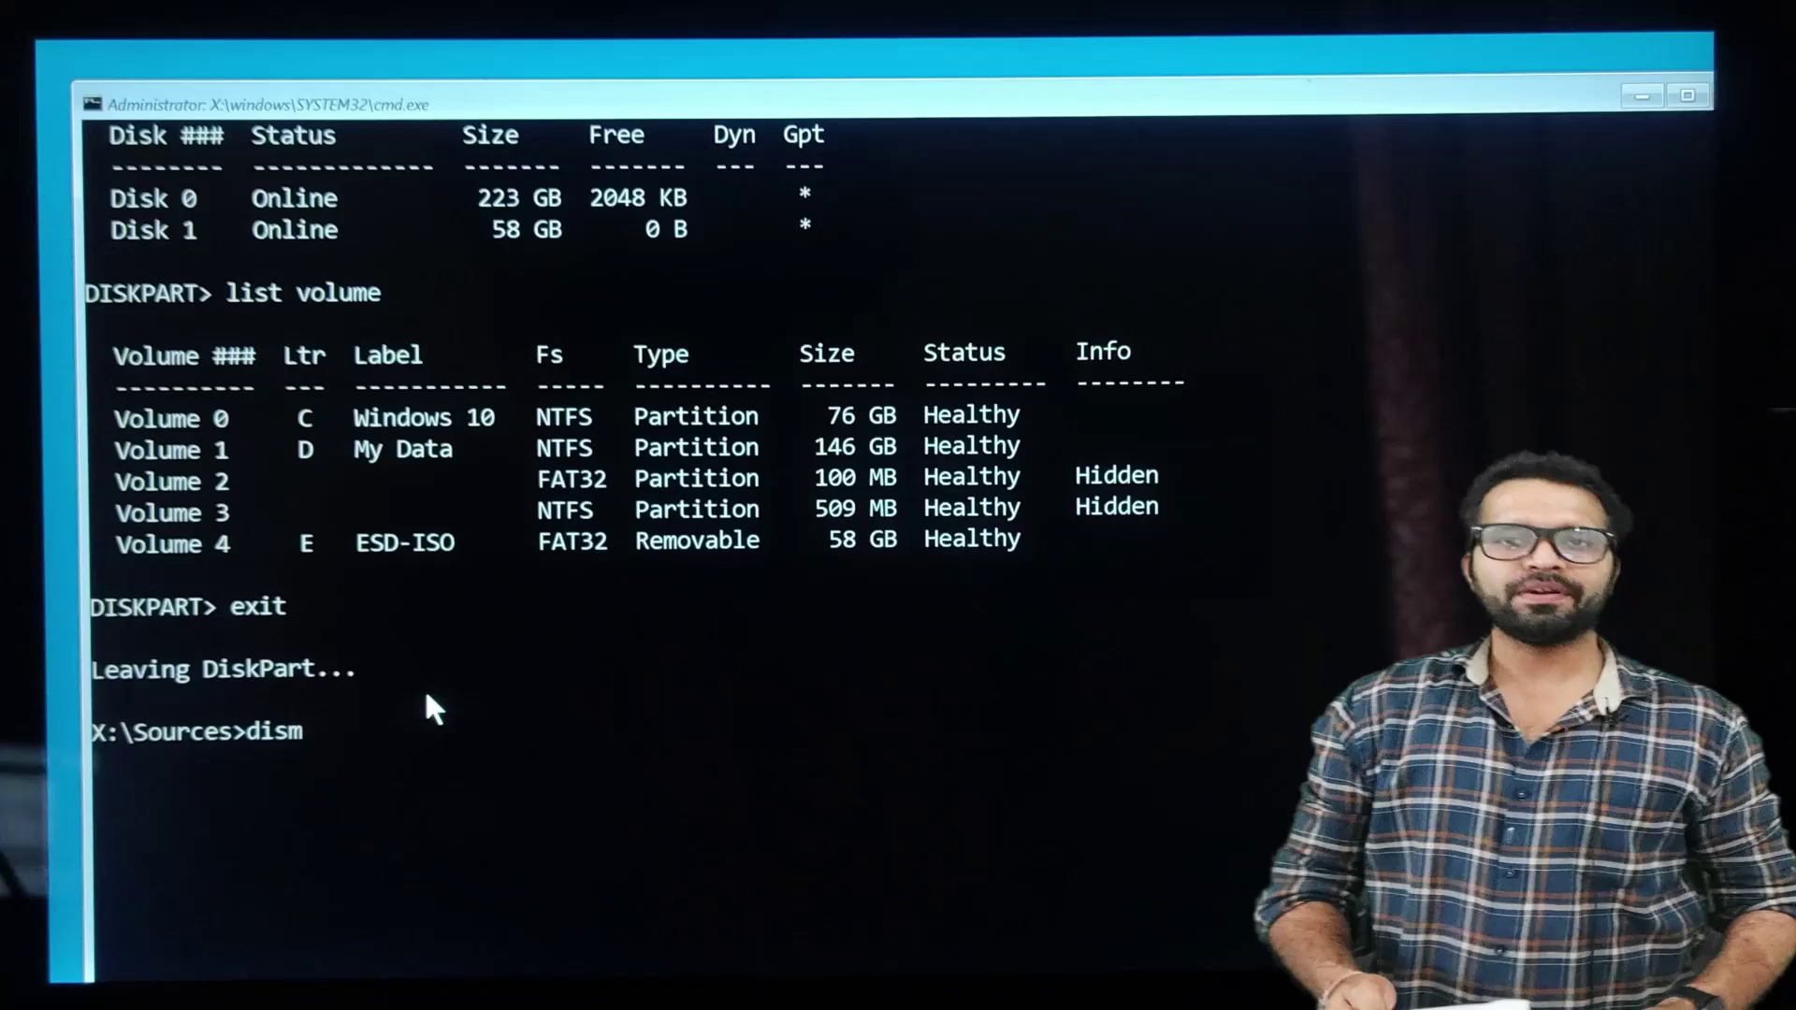
{"action": "type", "text": "/ca"}
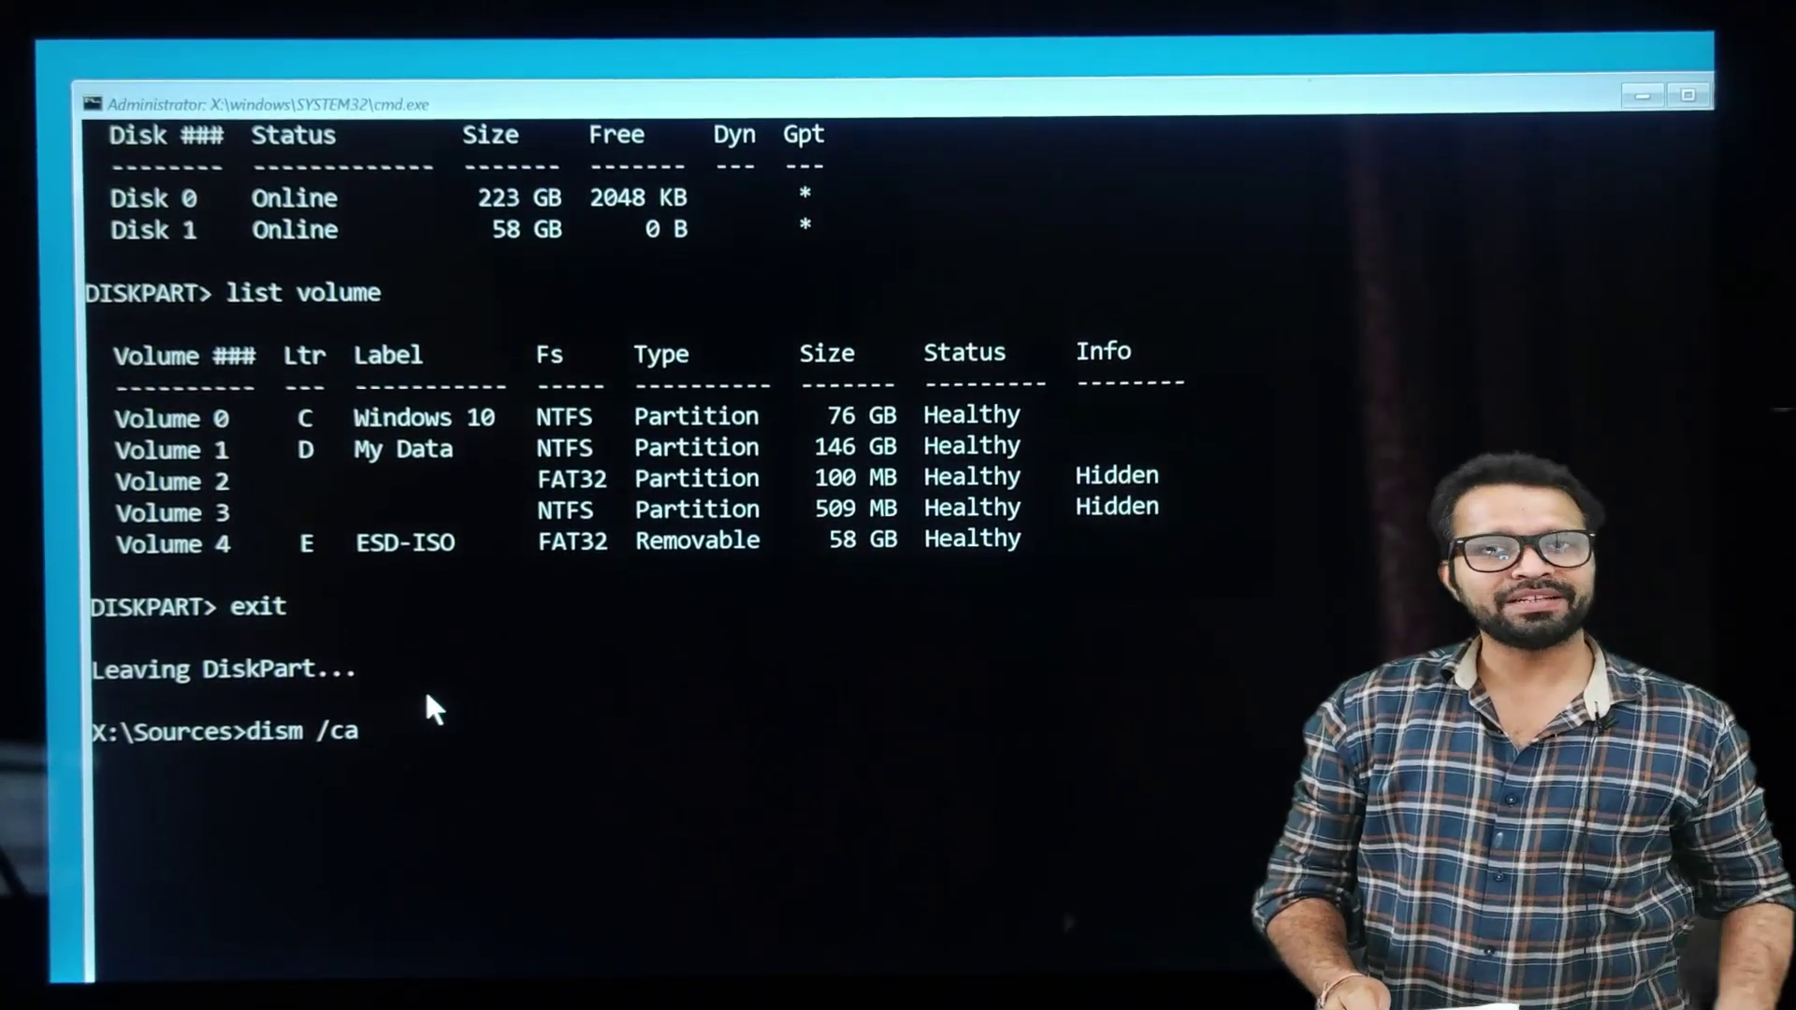
{"action": "type", "text": "pture"}
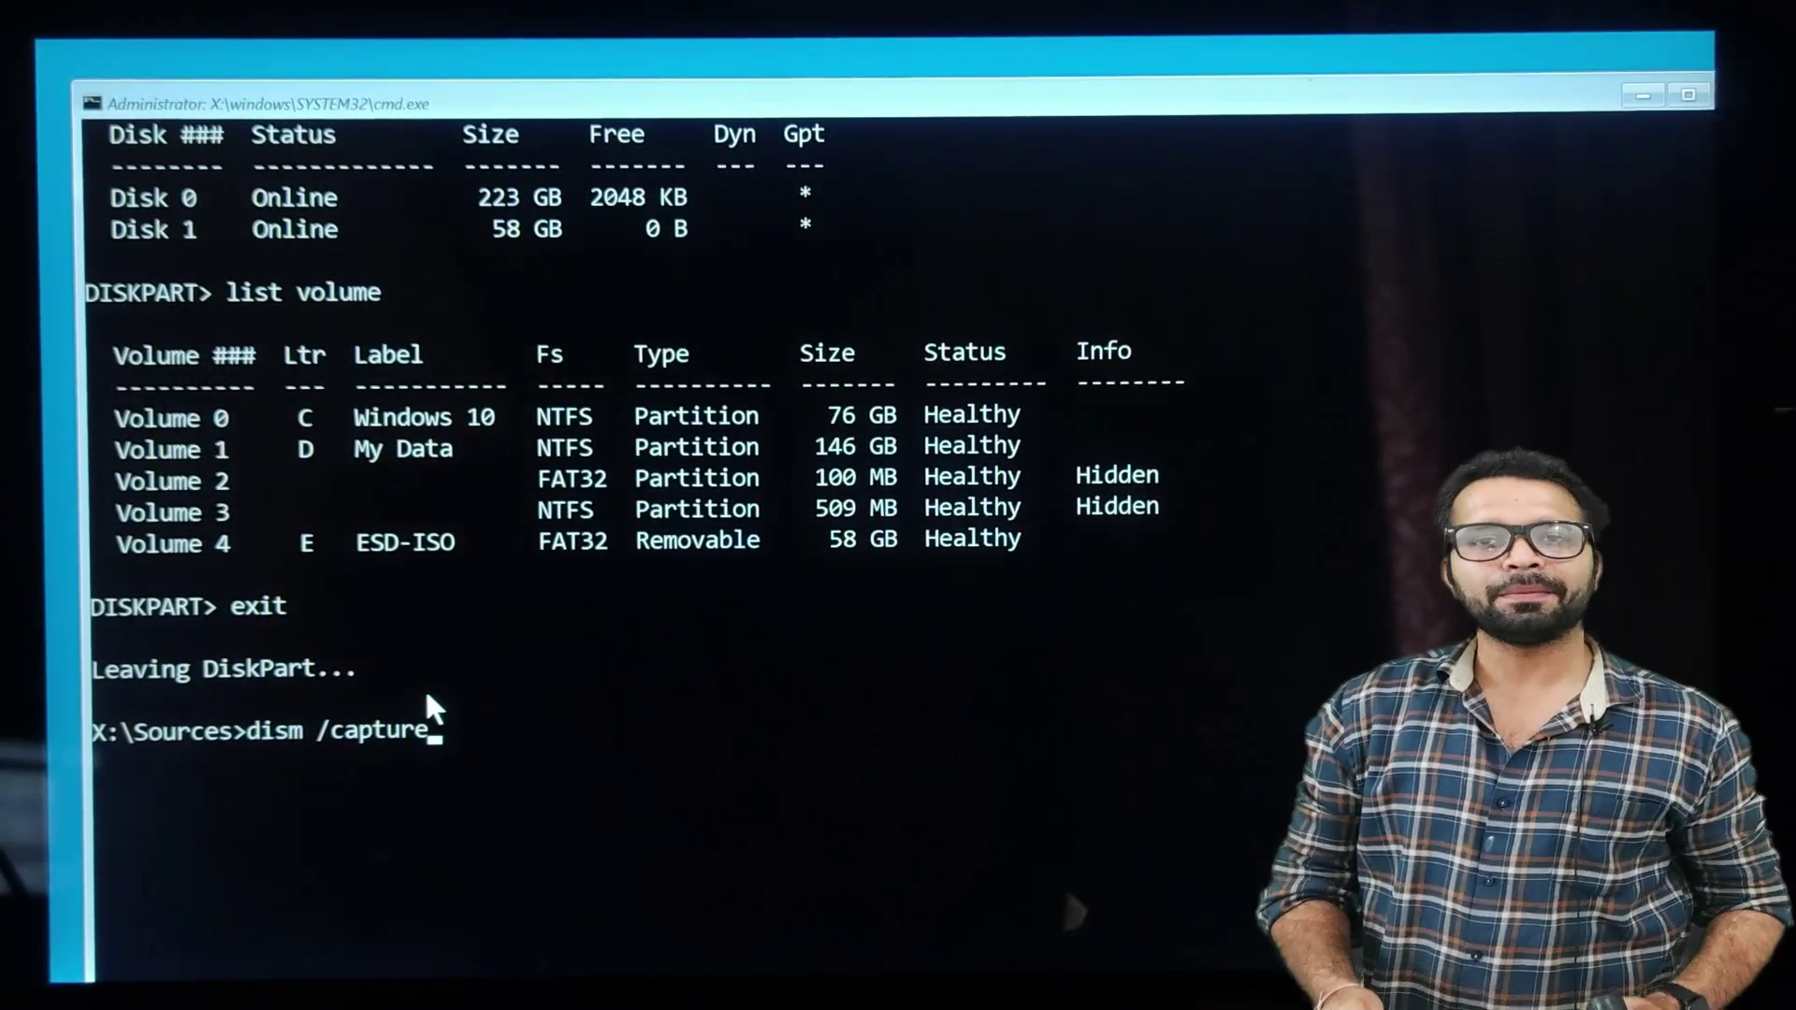
{"action": "type", "text": "-image"}
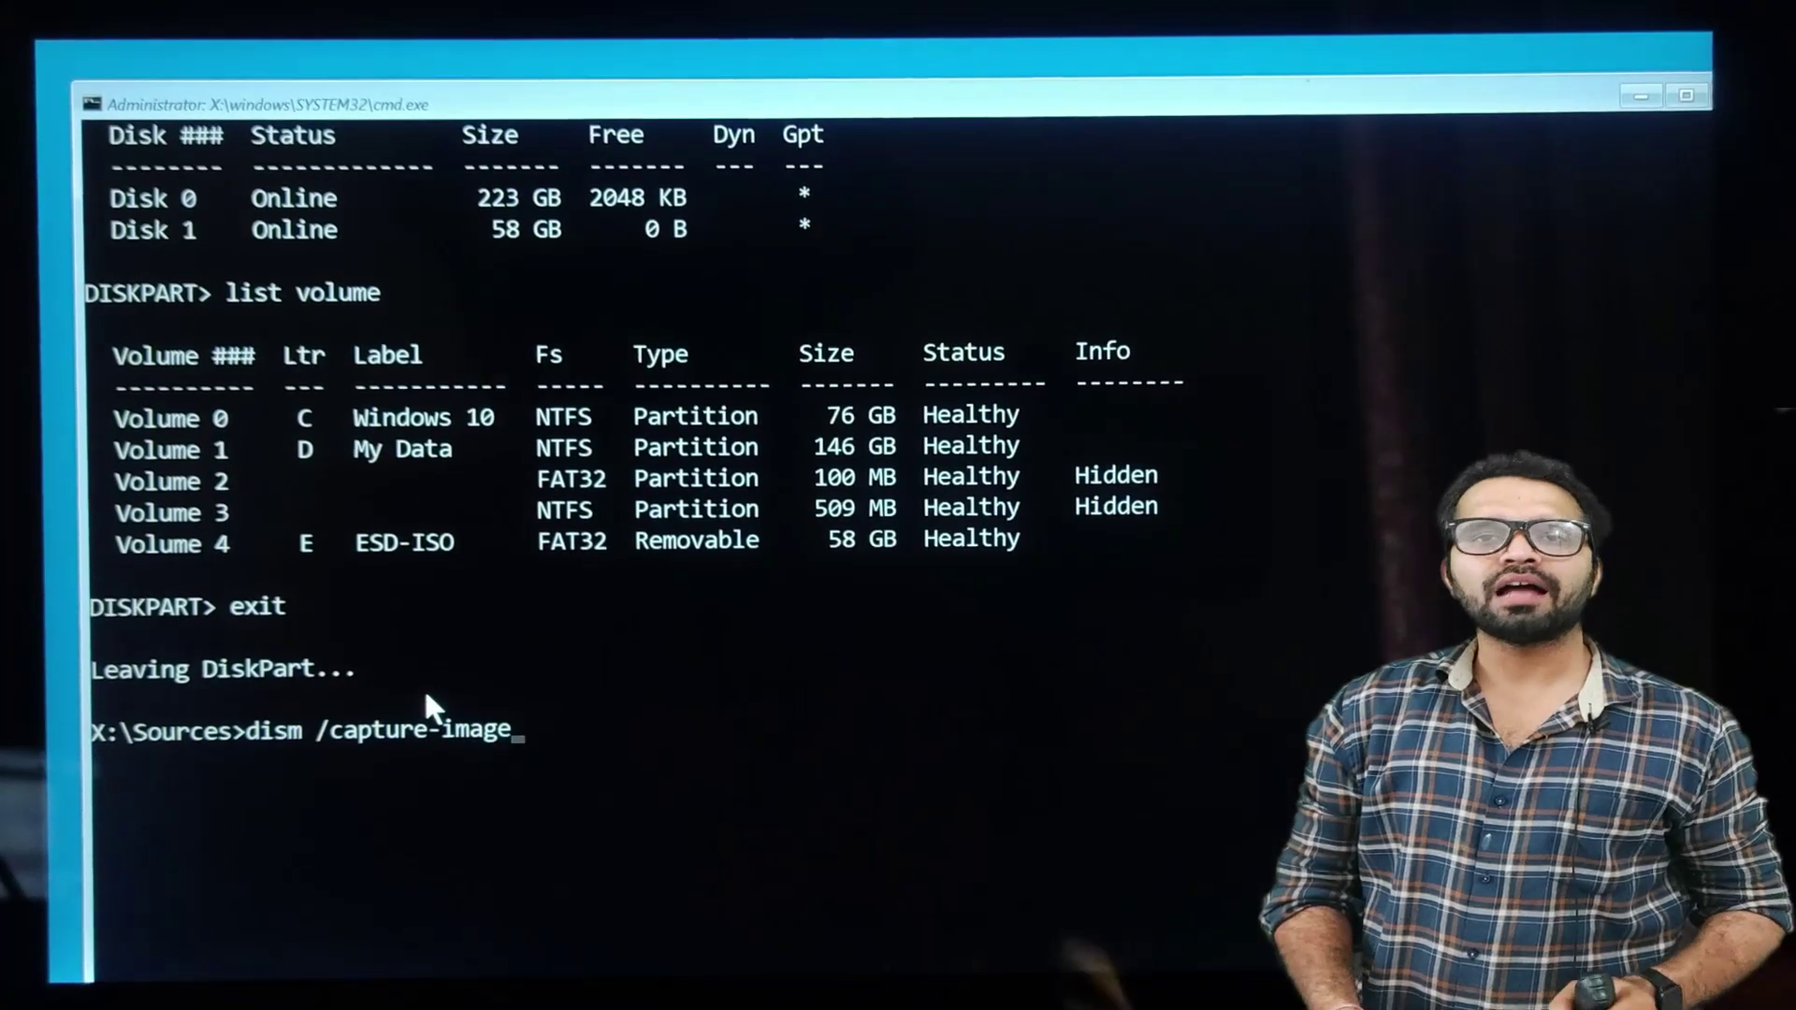
{"action": "type", "text": " /"}
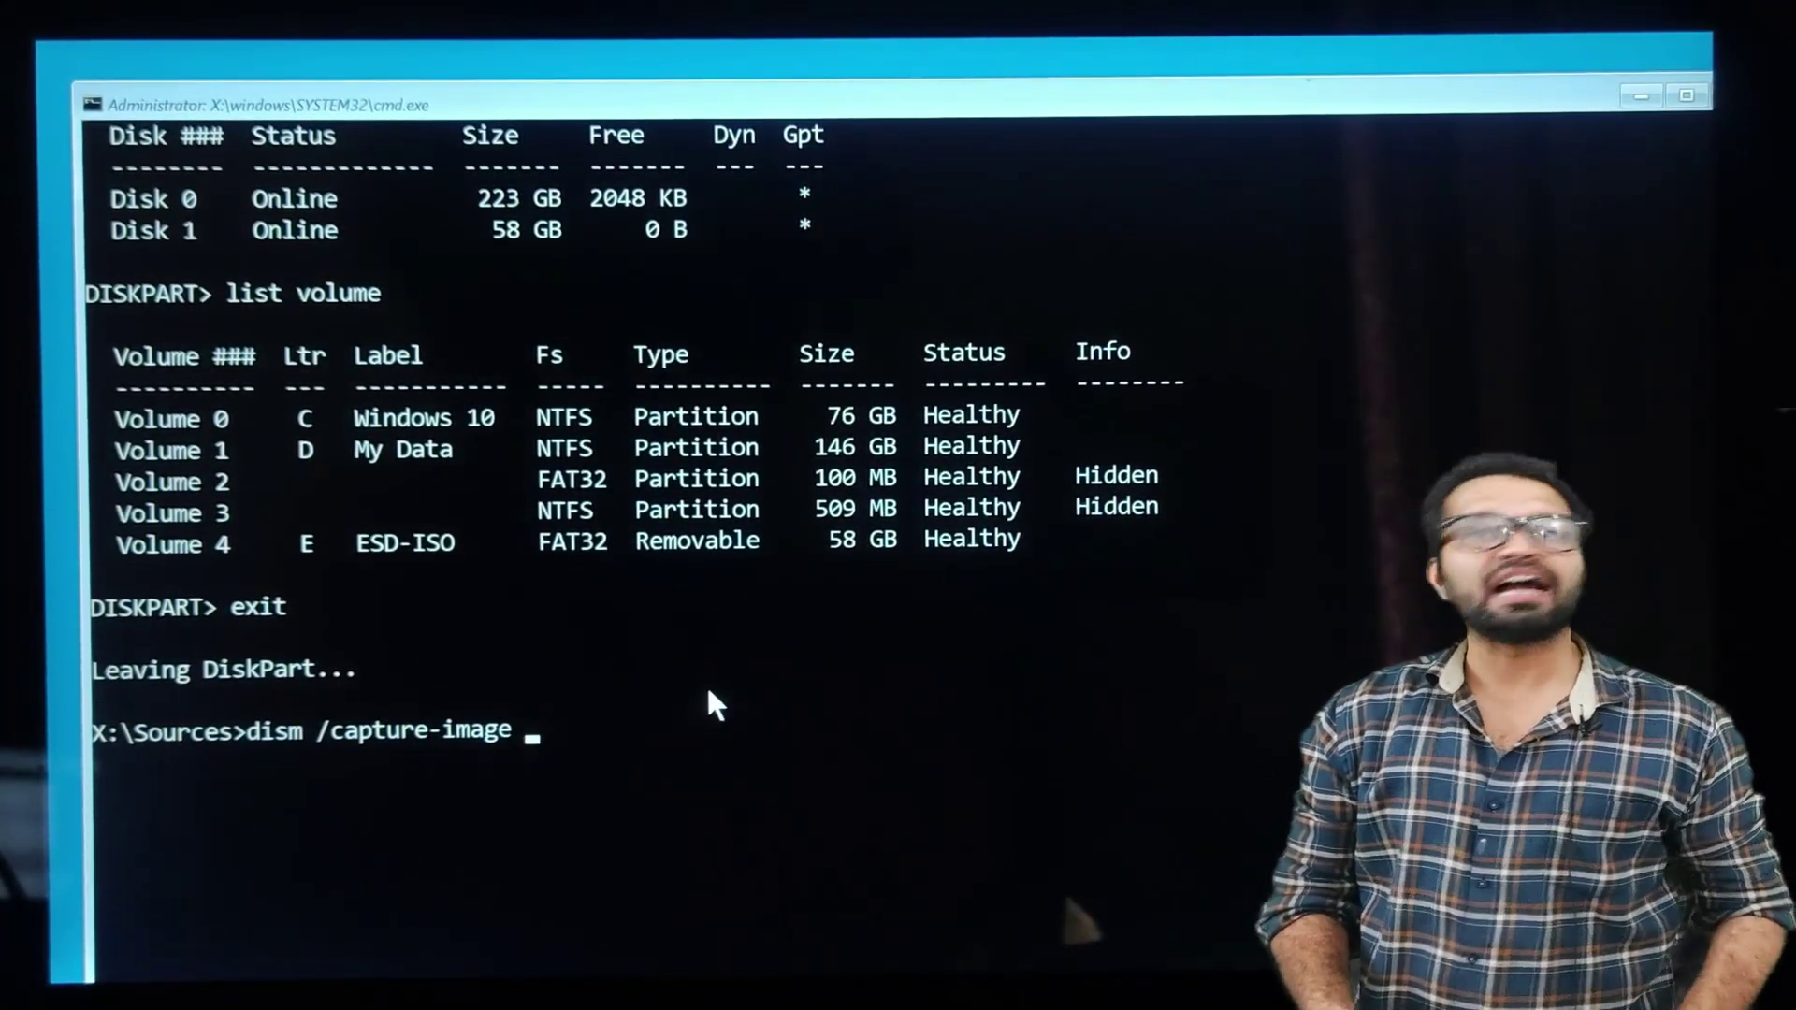
{"action": "type", "text": "imagef"}
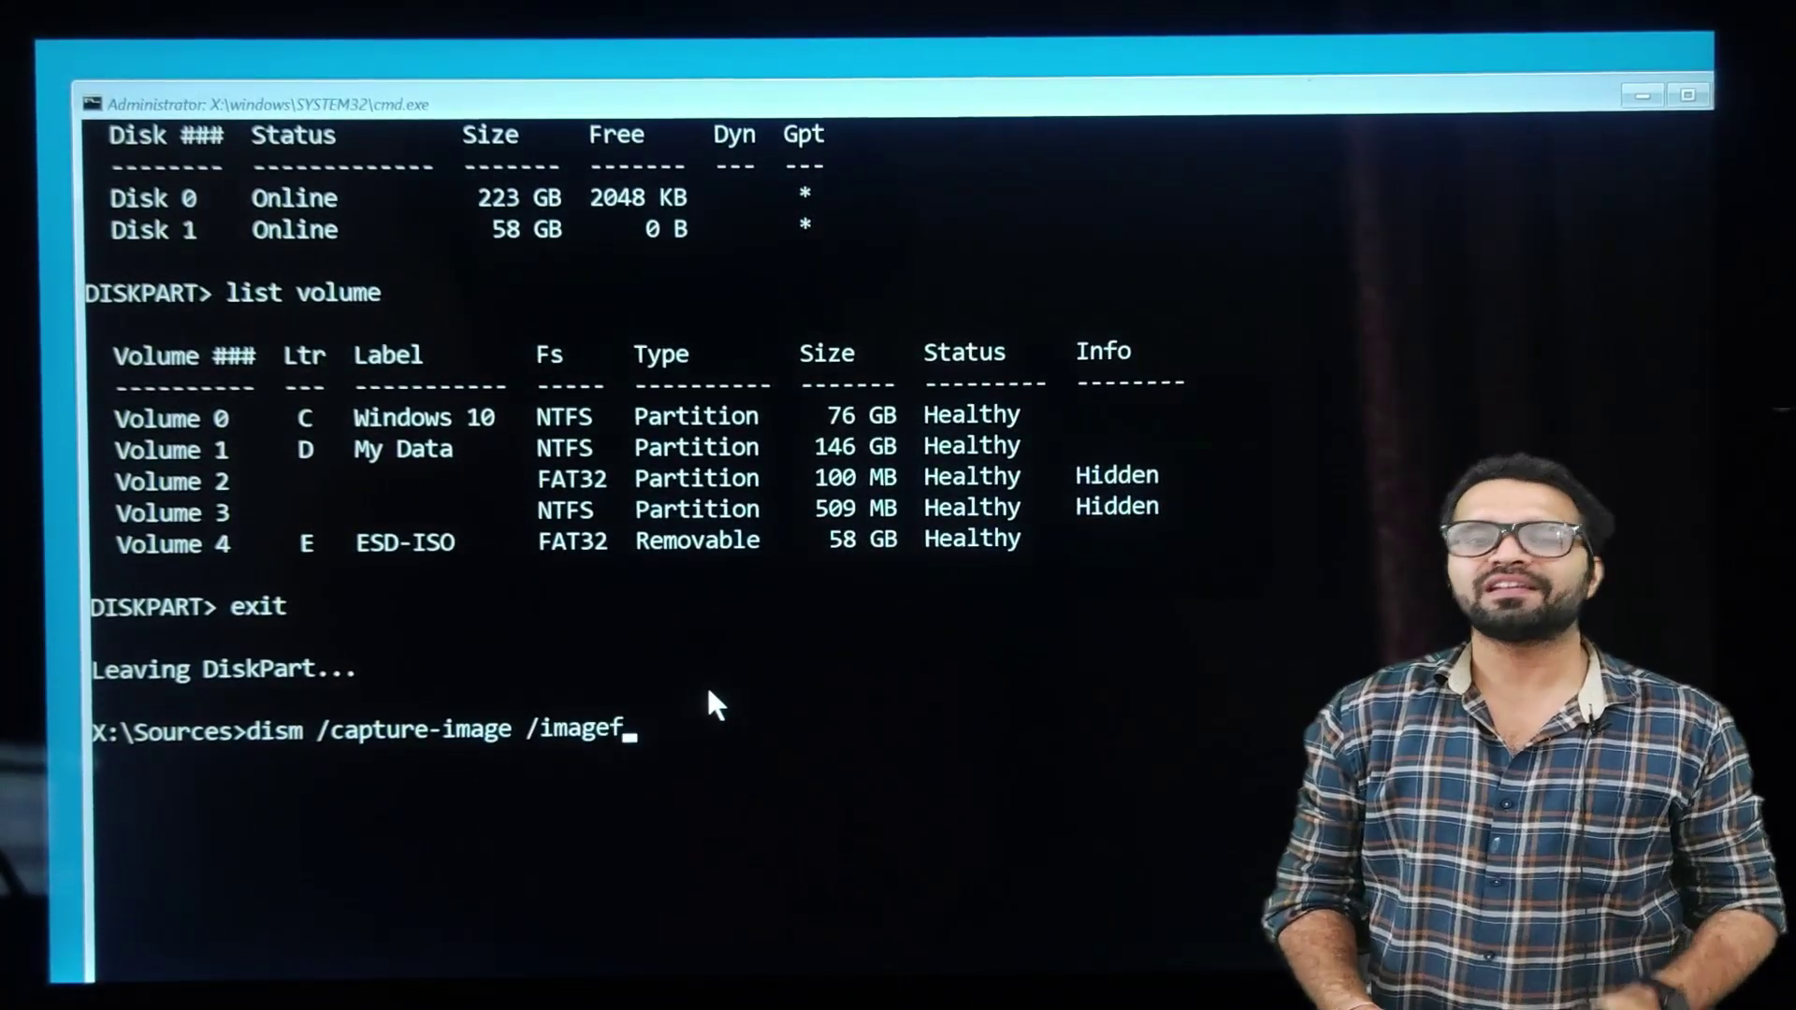
{"action": "type", "text": "ile:"}
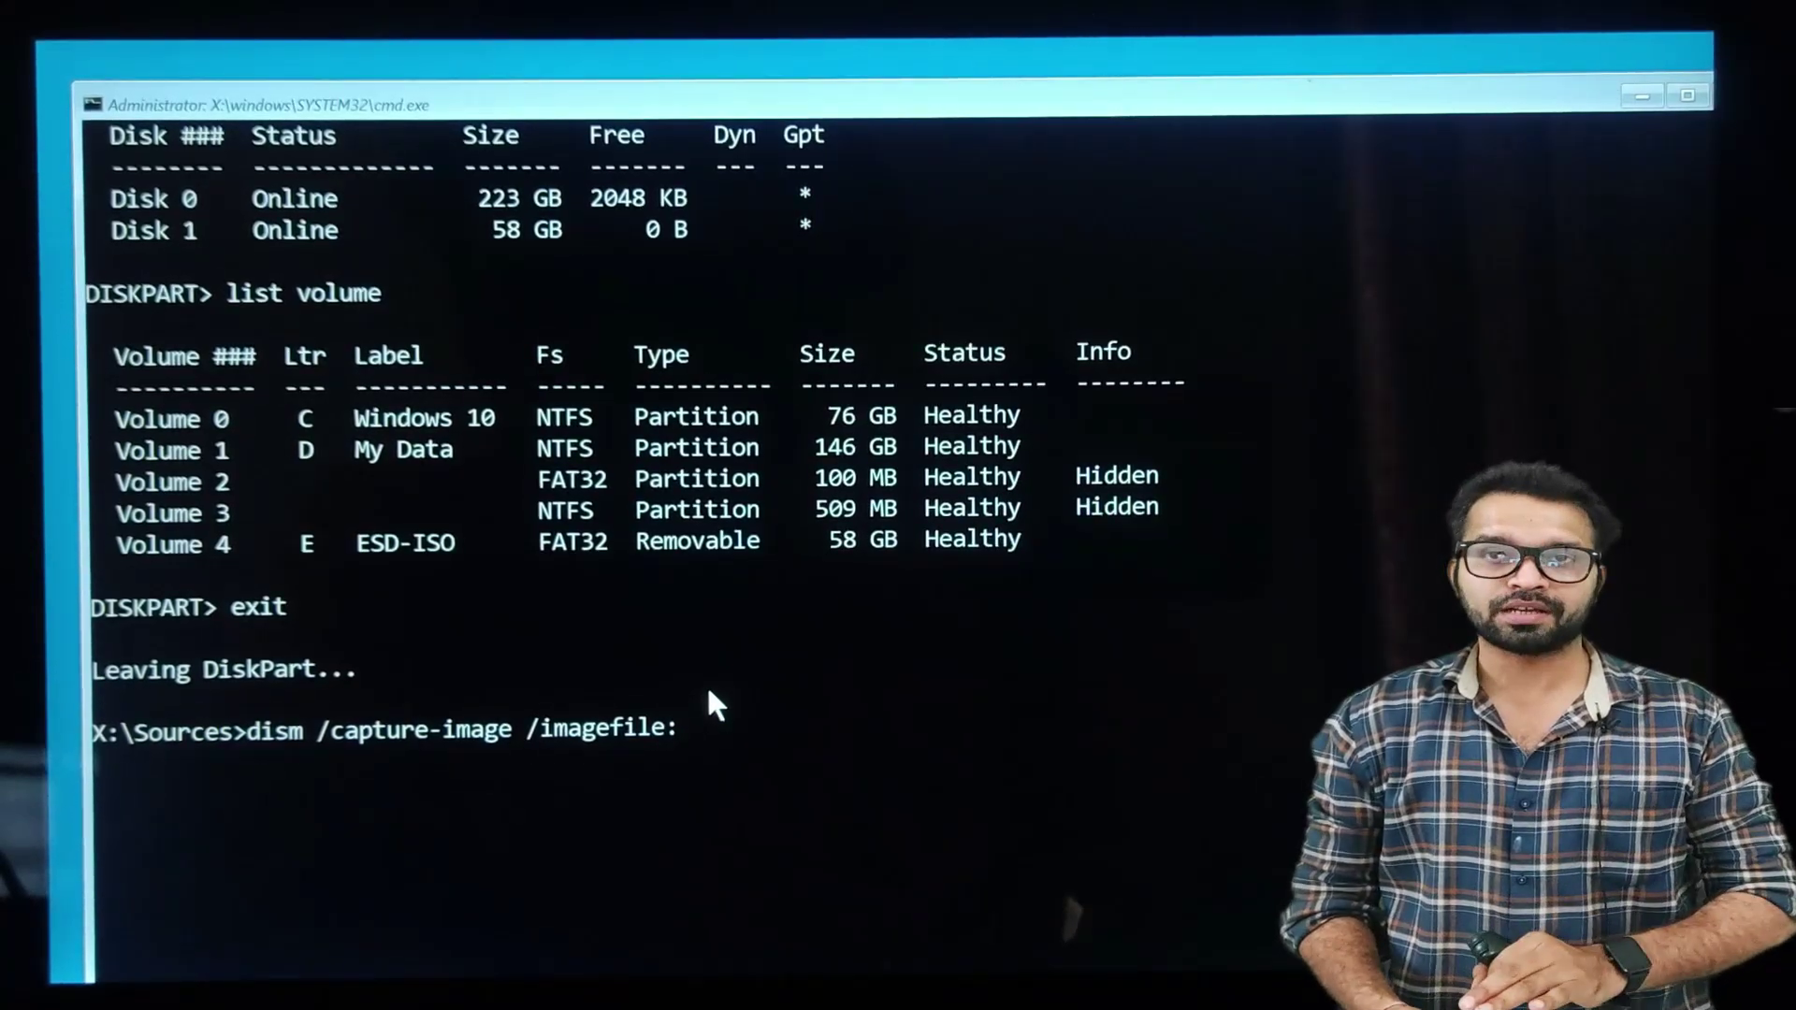
{"action": "type", "text": "D:"}
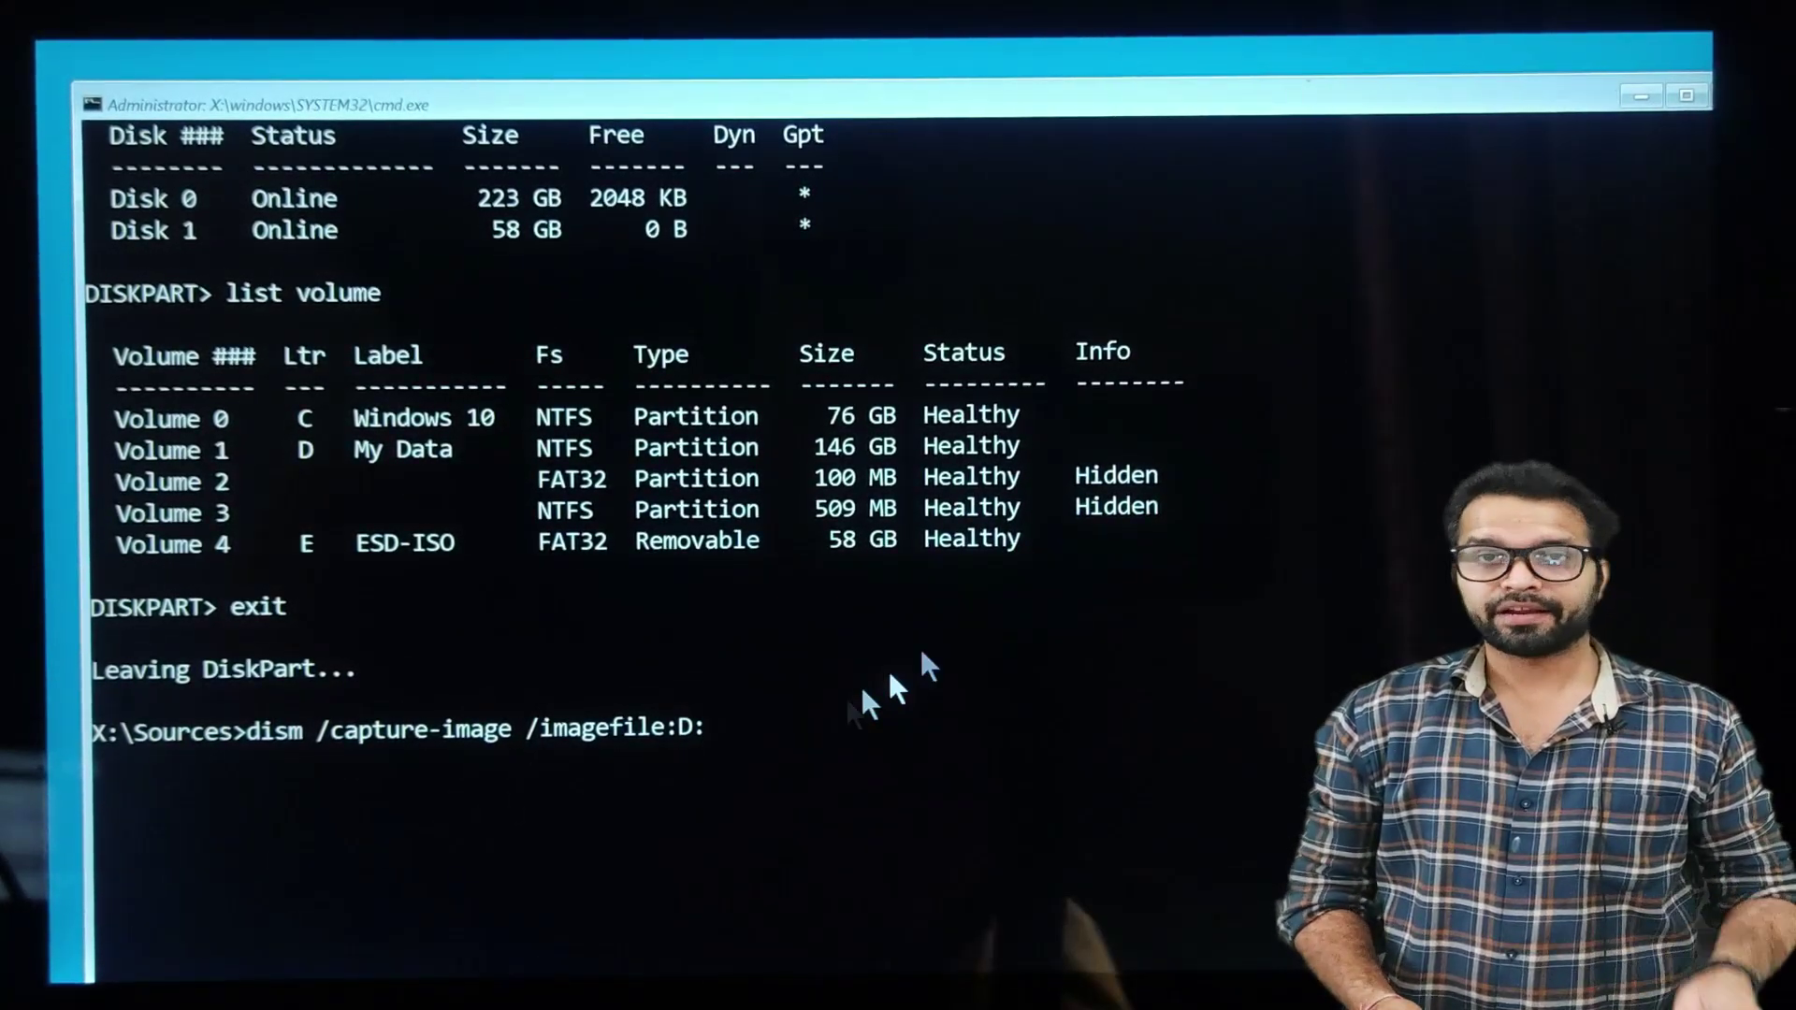
{"action": "type", "text": "\\"}
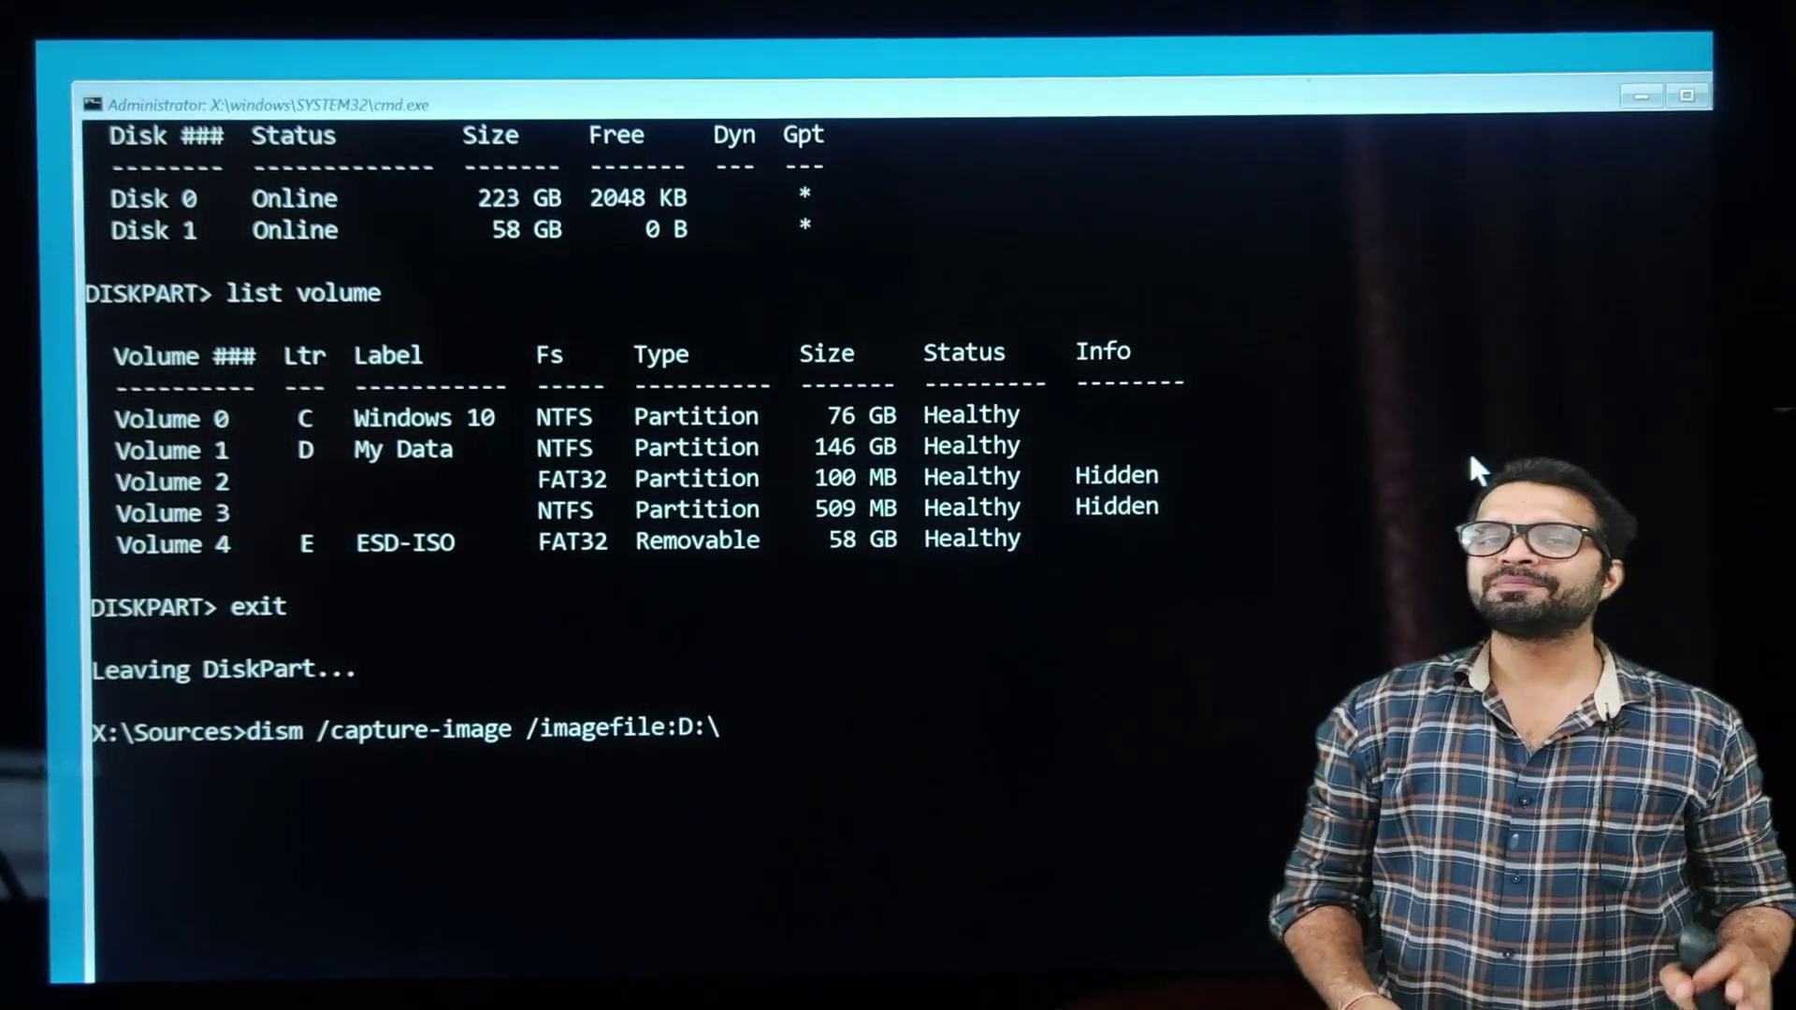
{"action": "type", "text": "install.esd"}
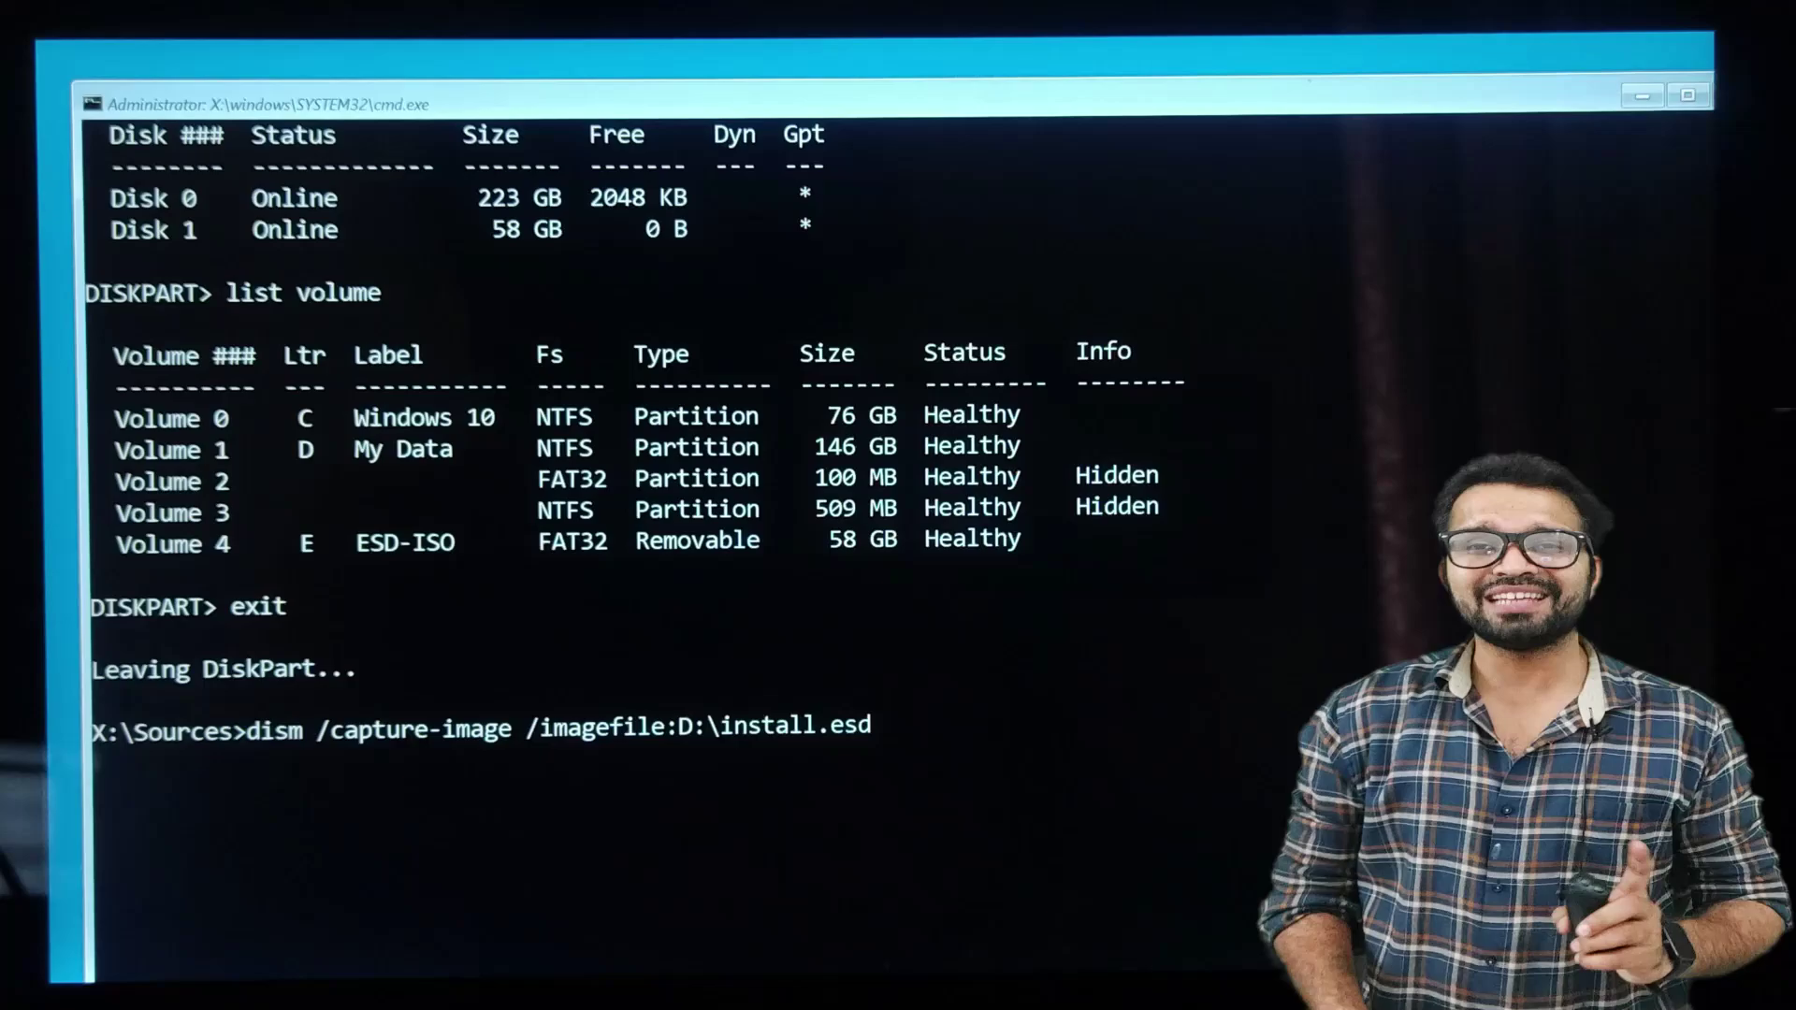
Step: Add the capture directory c:\ to the DISM command with /capturedir
{"action": "type", "text": "/captur"}
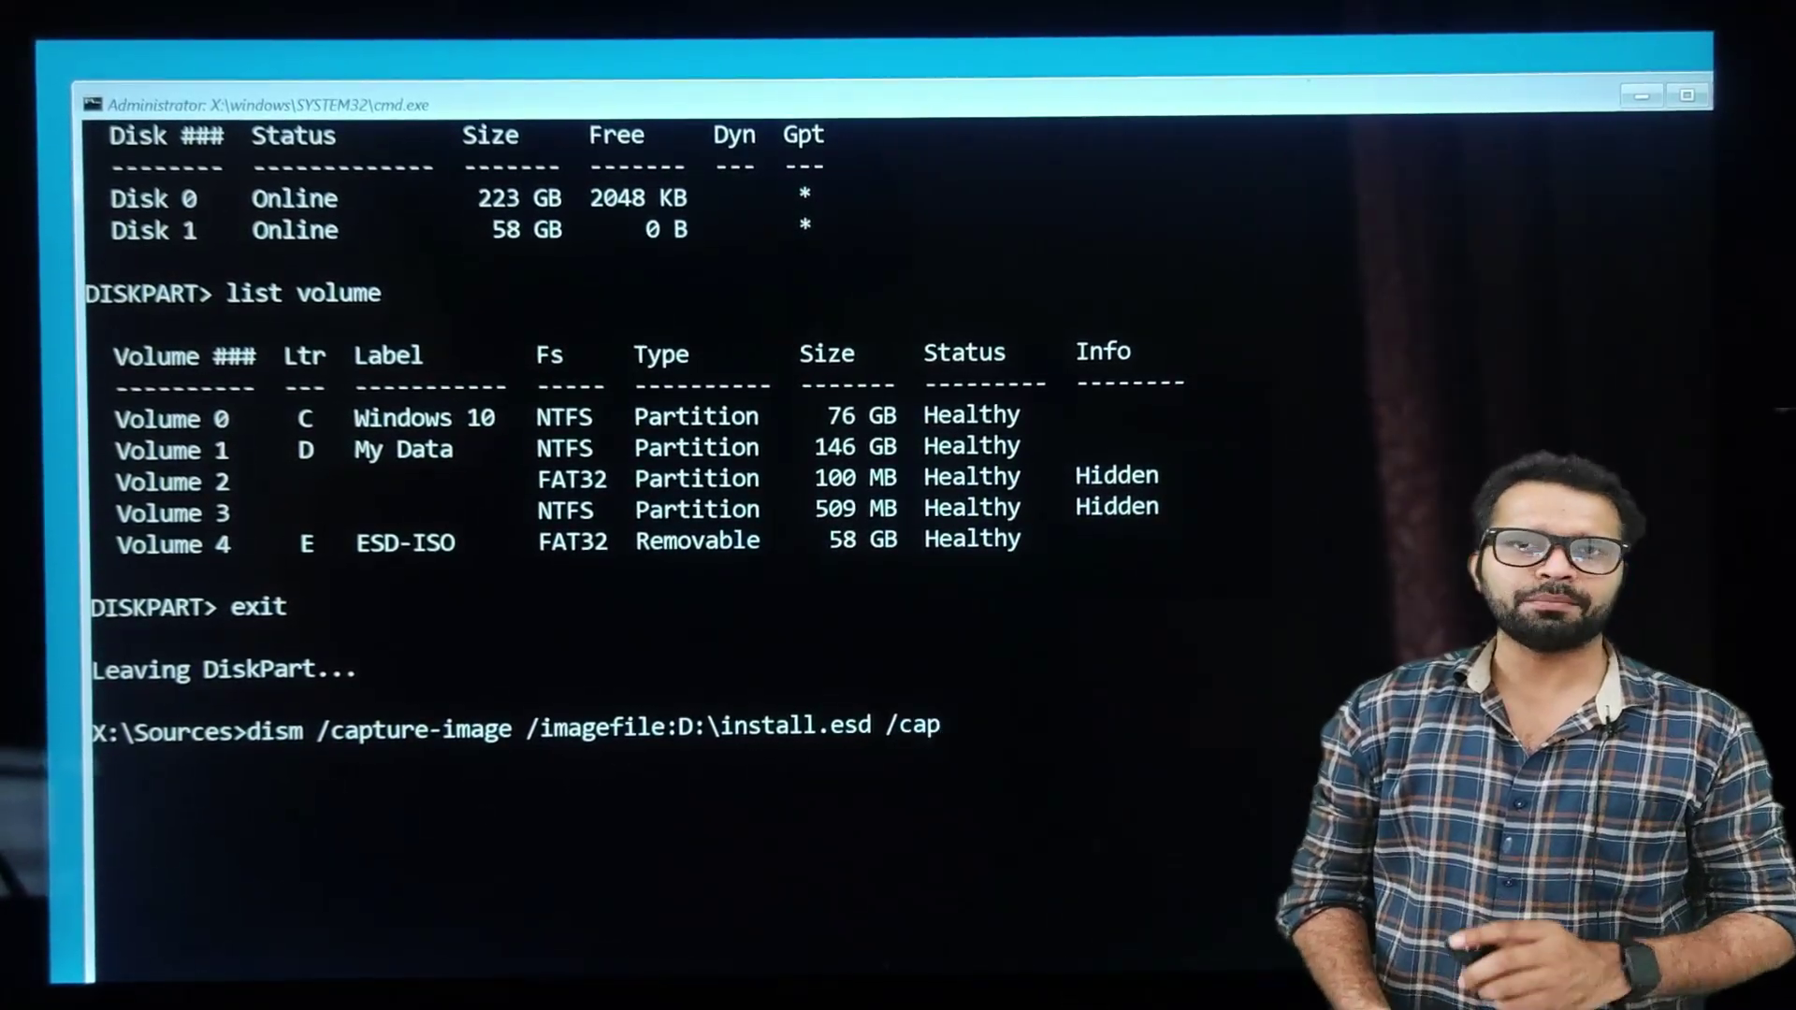
{"action": "type", "text": "edir:"}
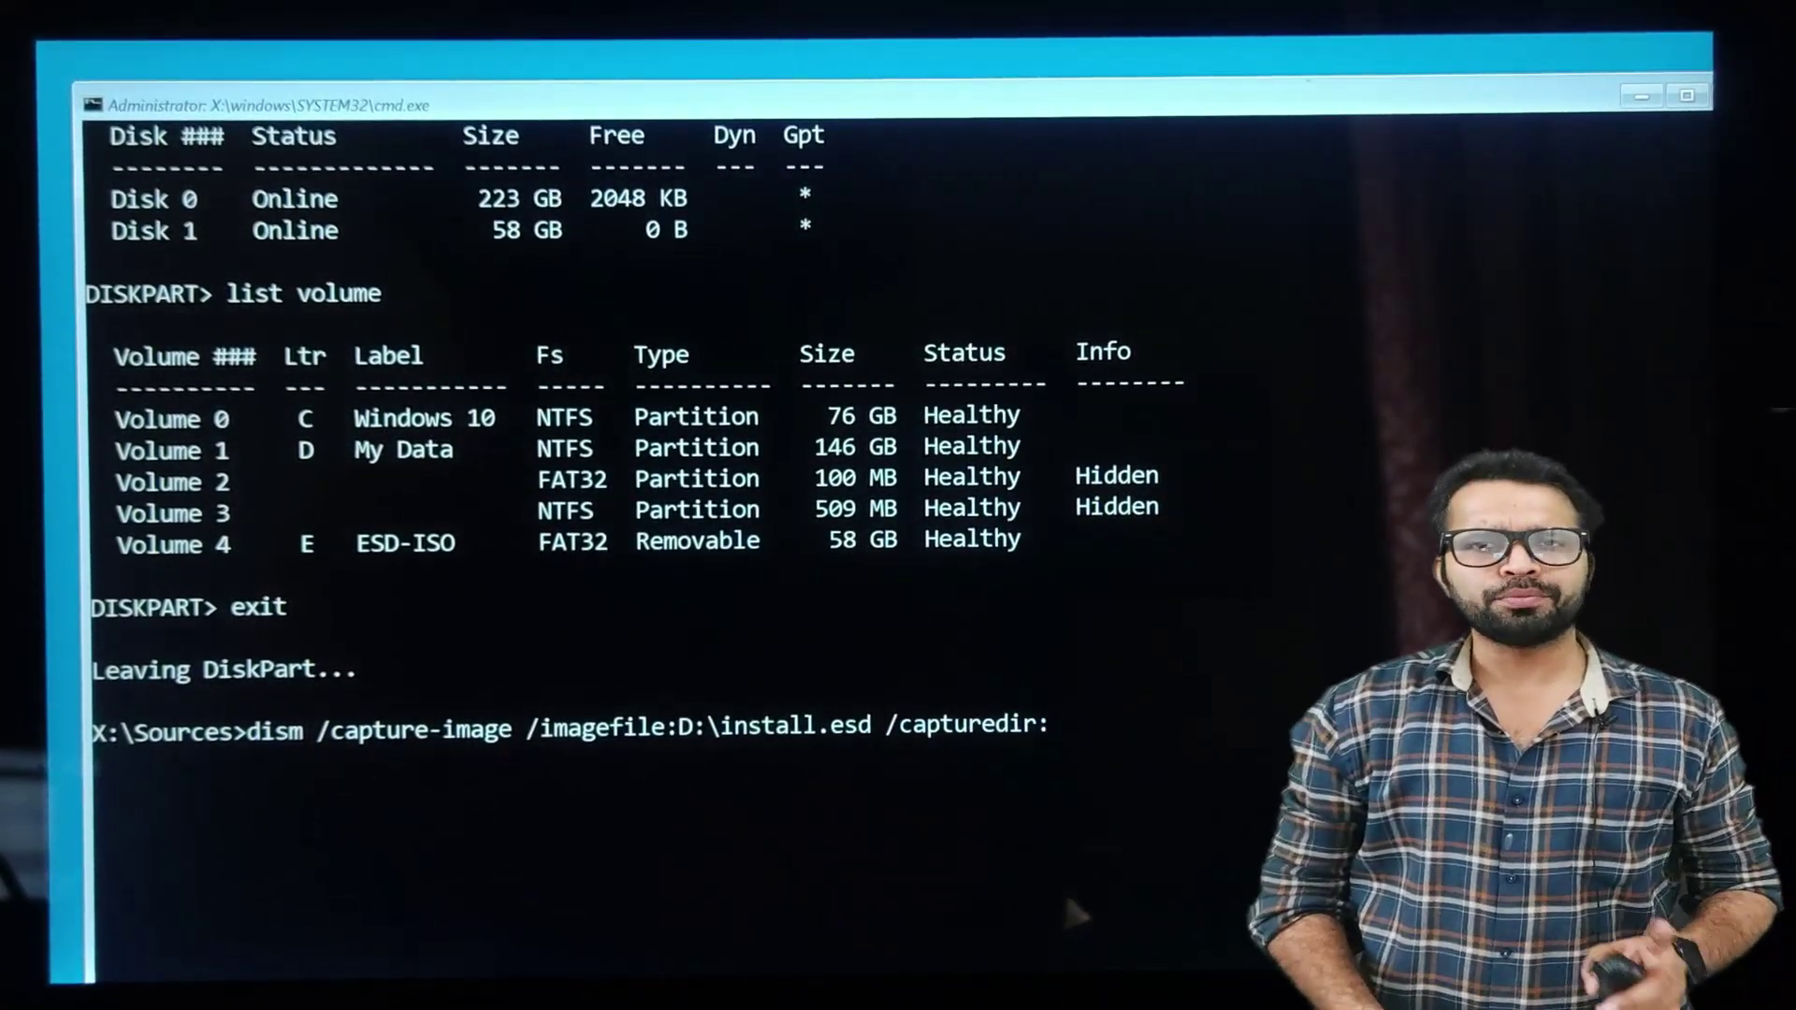
{"action": "type", "text": "c:\\ "}
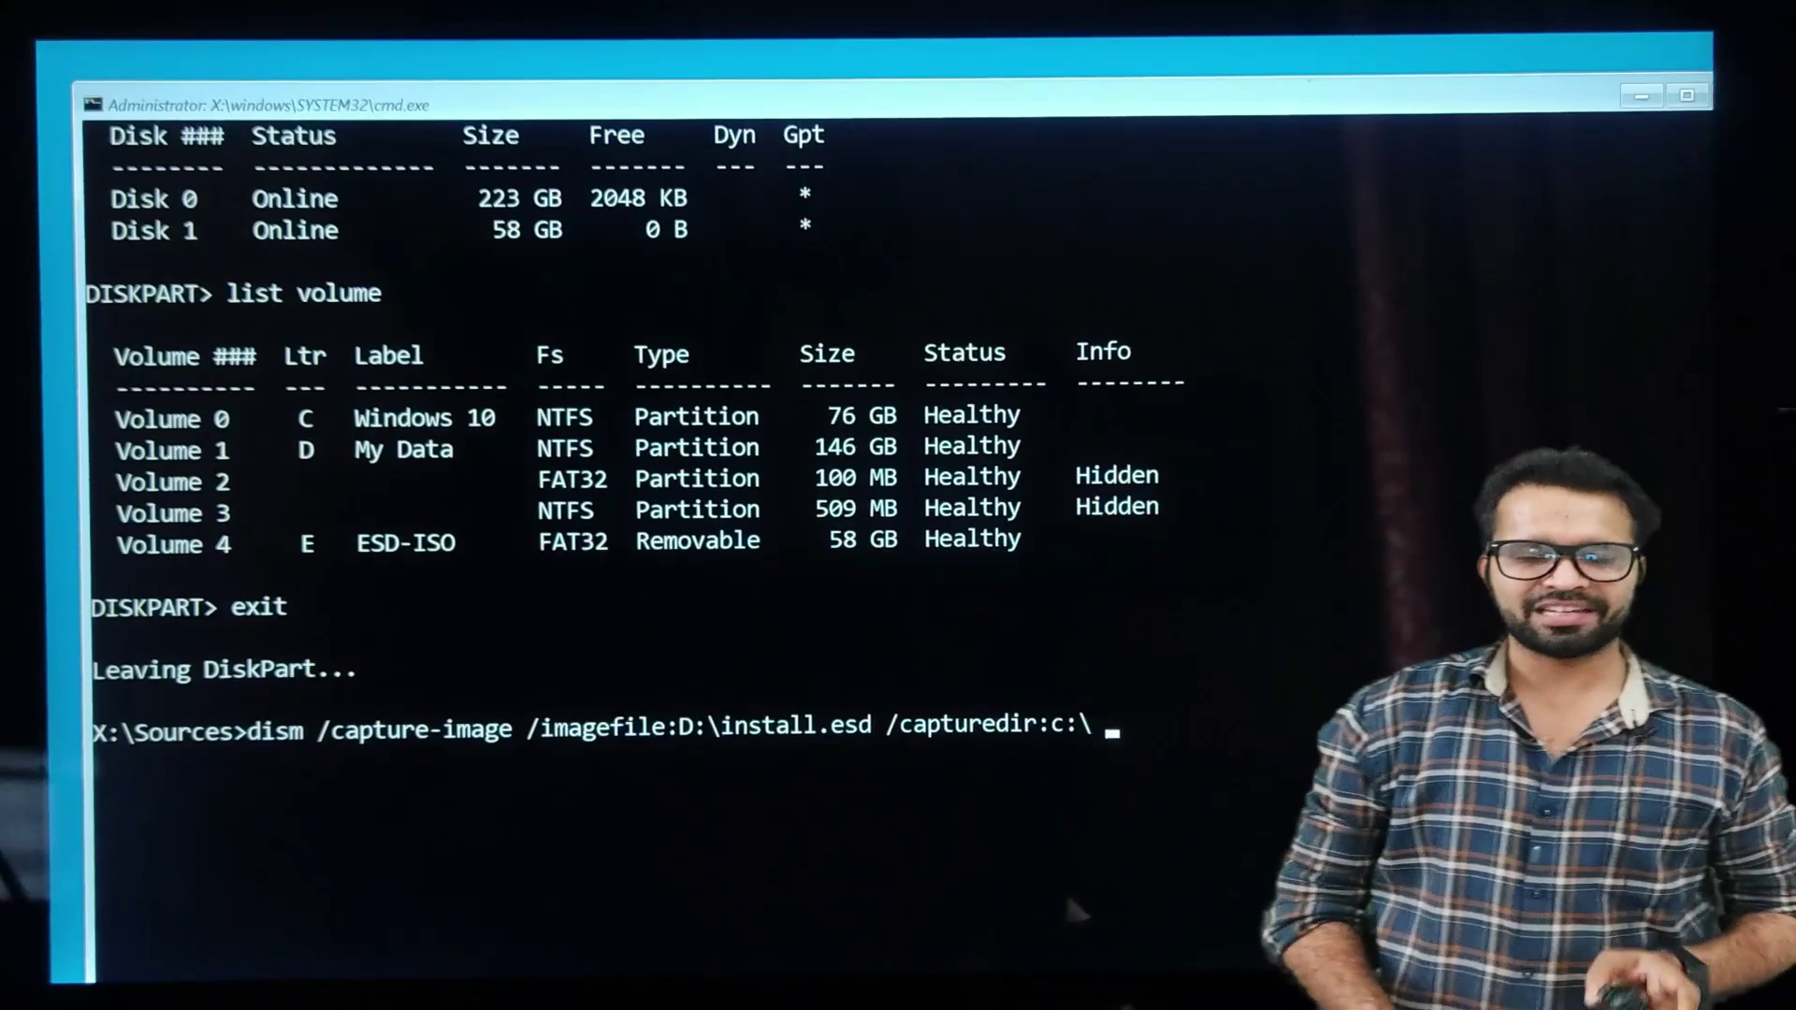
Step: Add the image name to the DISM command as /name:"Recovery", including the colon before the quoted name
{"action": "type", "text": "/name"}
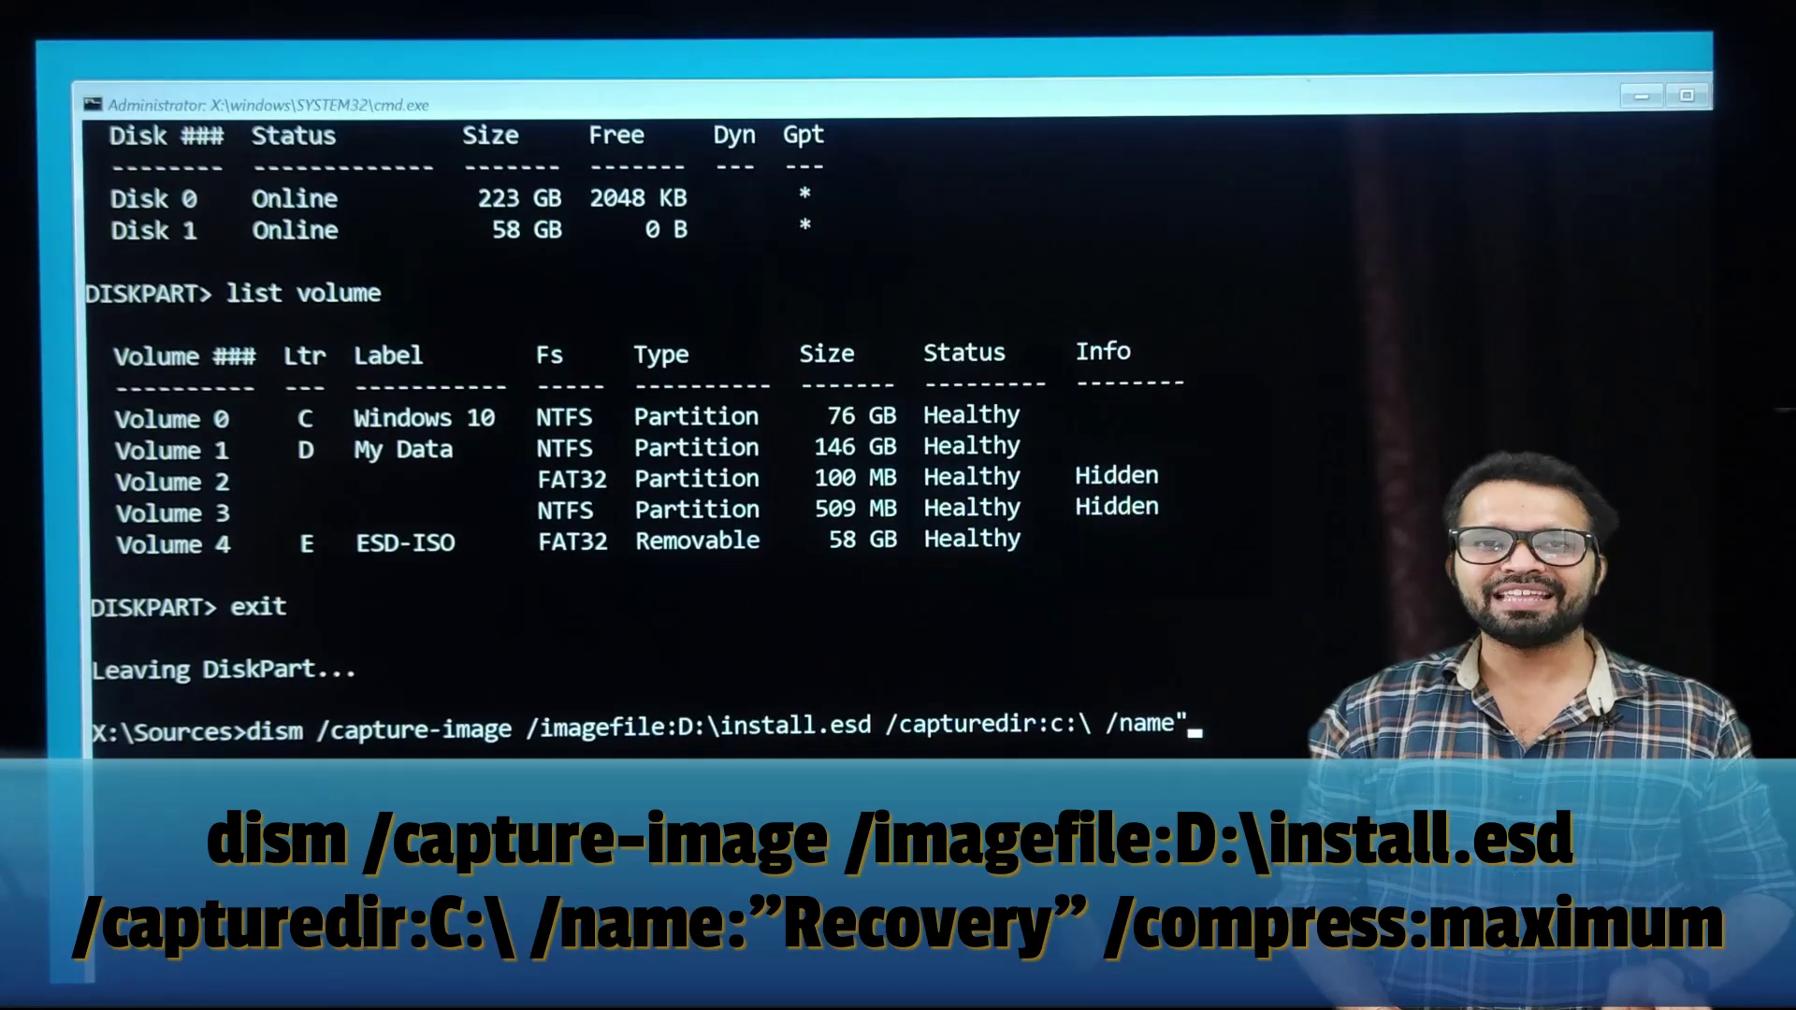
{"action": "type", "text": "\"Rec"}
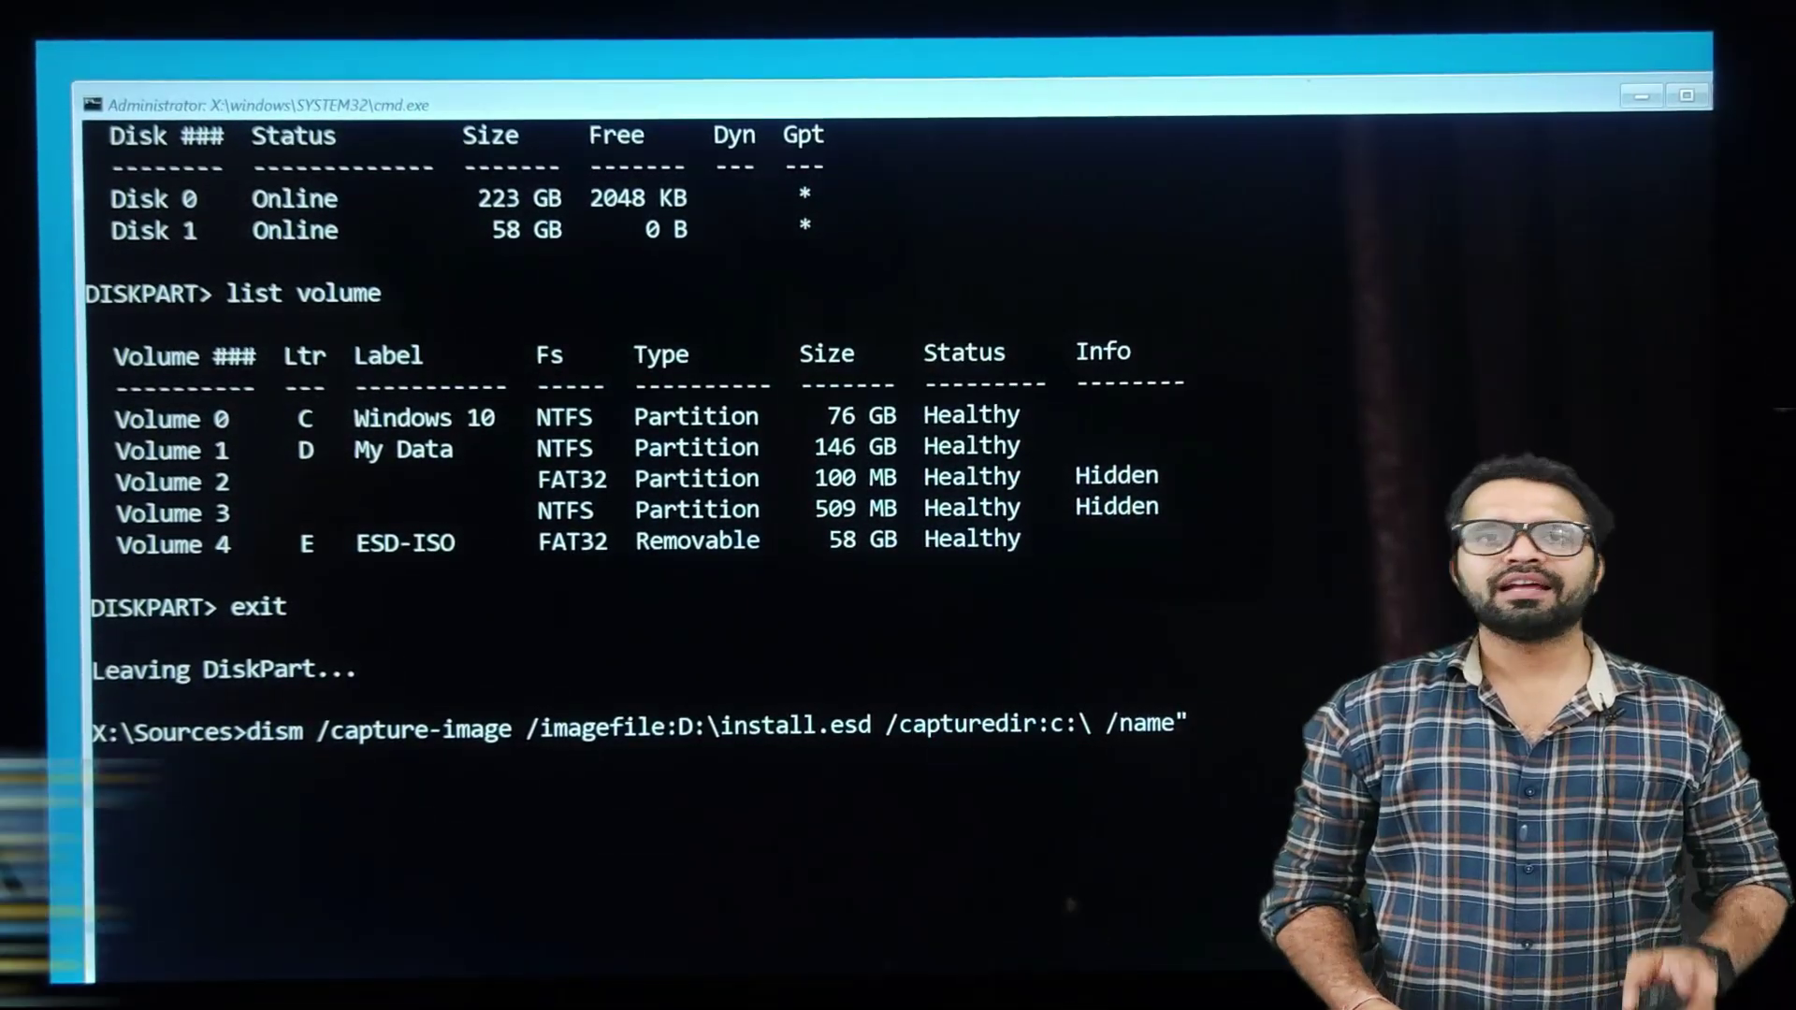
{"action": "key", "text": "BackSpace"}
{"action": "type", "text": "Recovery"}
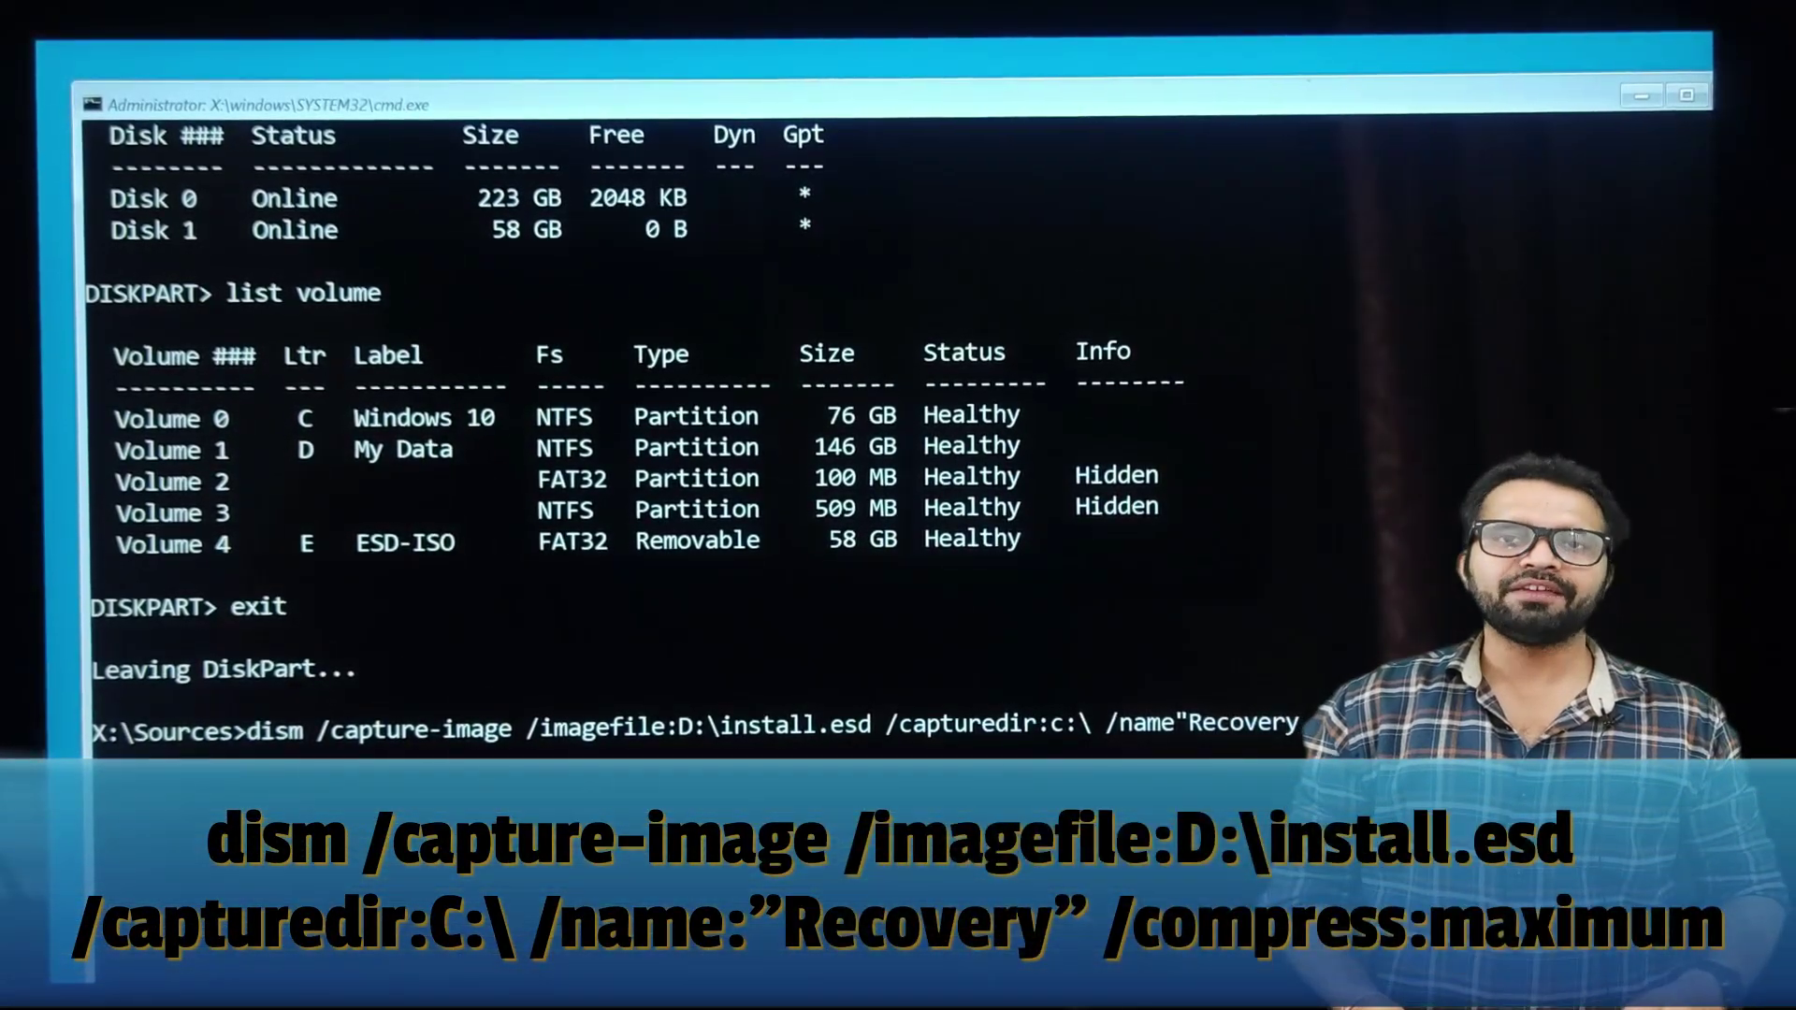
{"action": "type", "text": "\""}
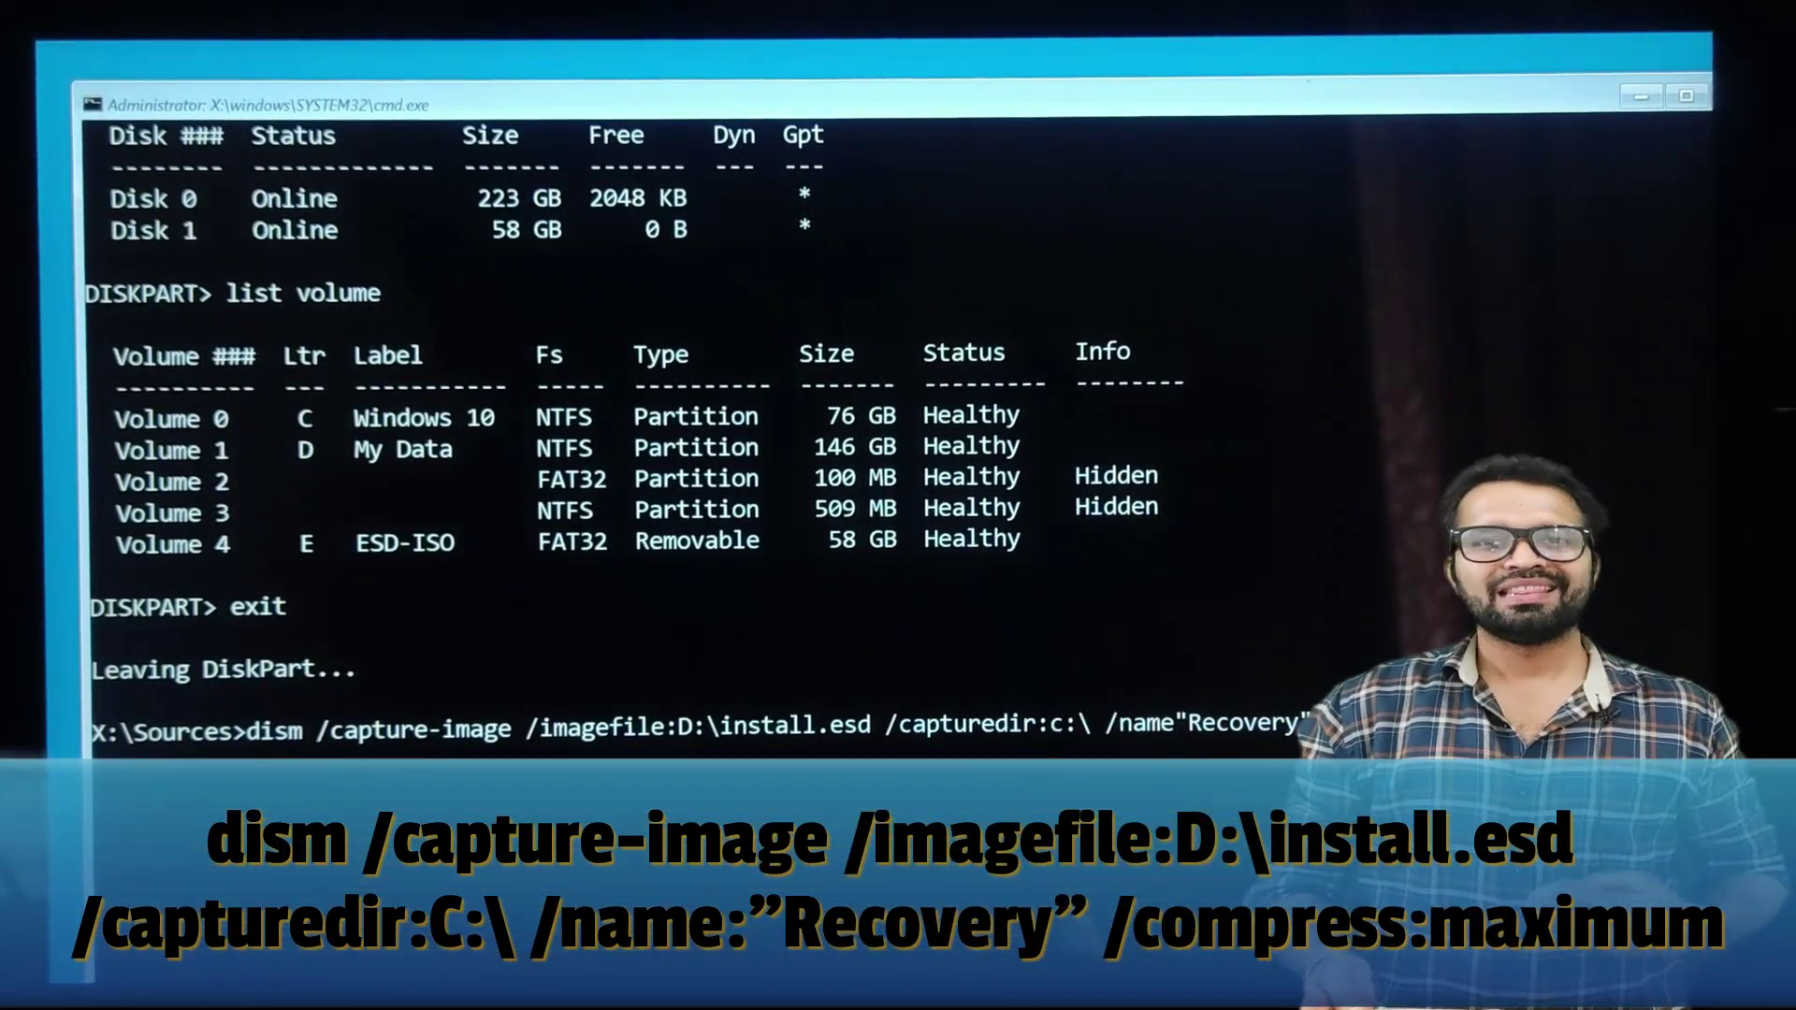
{"action": "key", "text": "Left"}
{"action": "key", "text": "Left"}
{"action": "key", "text": "Left"}
{"action": "key", "text": "Left"}
{"action": "key", "text": "Left"}
{"action": "key", "text": "Left"}
{"action": "key", "text": "Left"}
{"action": "key", "text": "Left"}
{"action": "key", "text": "Left"}
{"action": "key", "text": "Left"}
{"action": "type", "text": ":"}
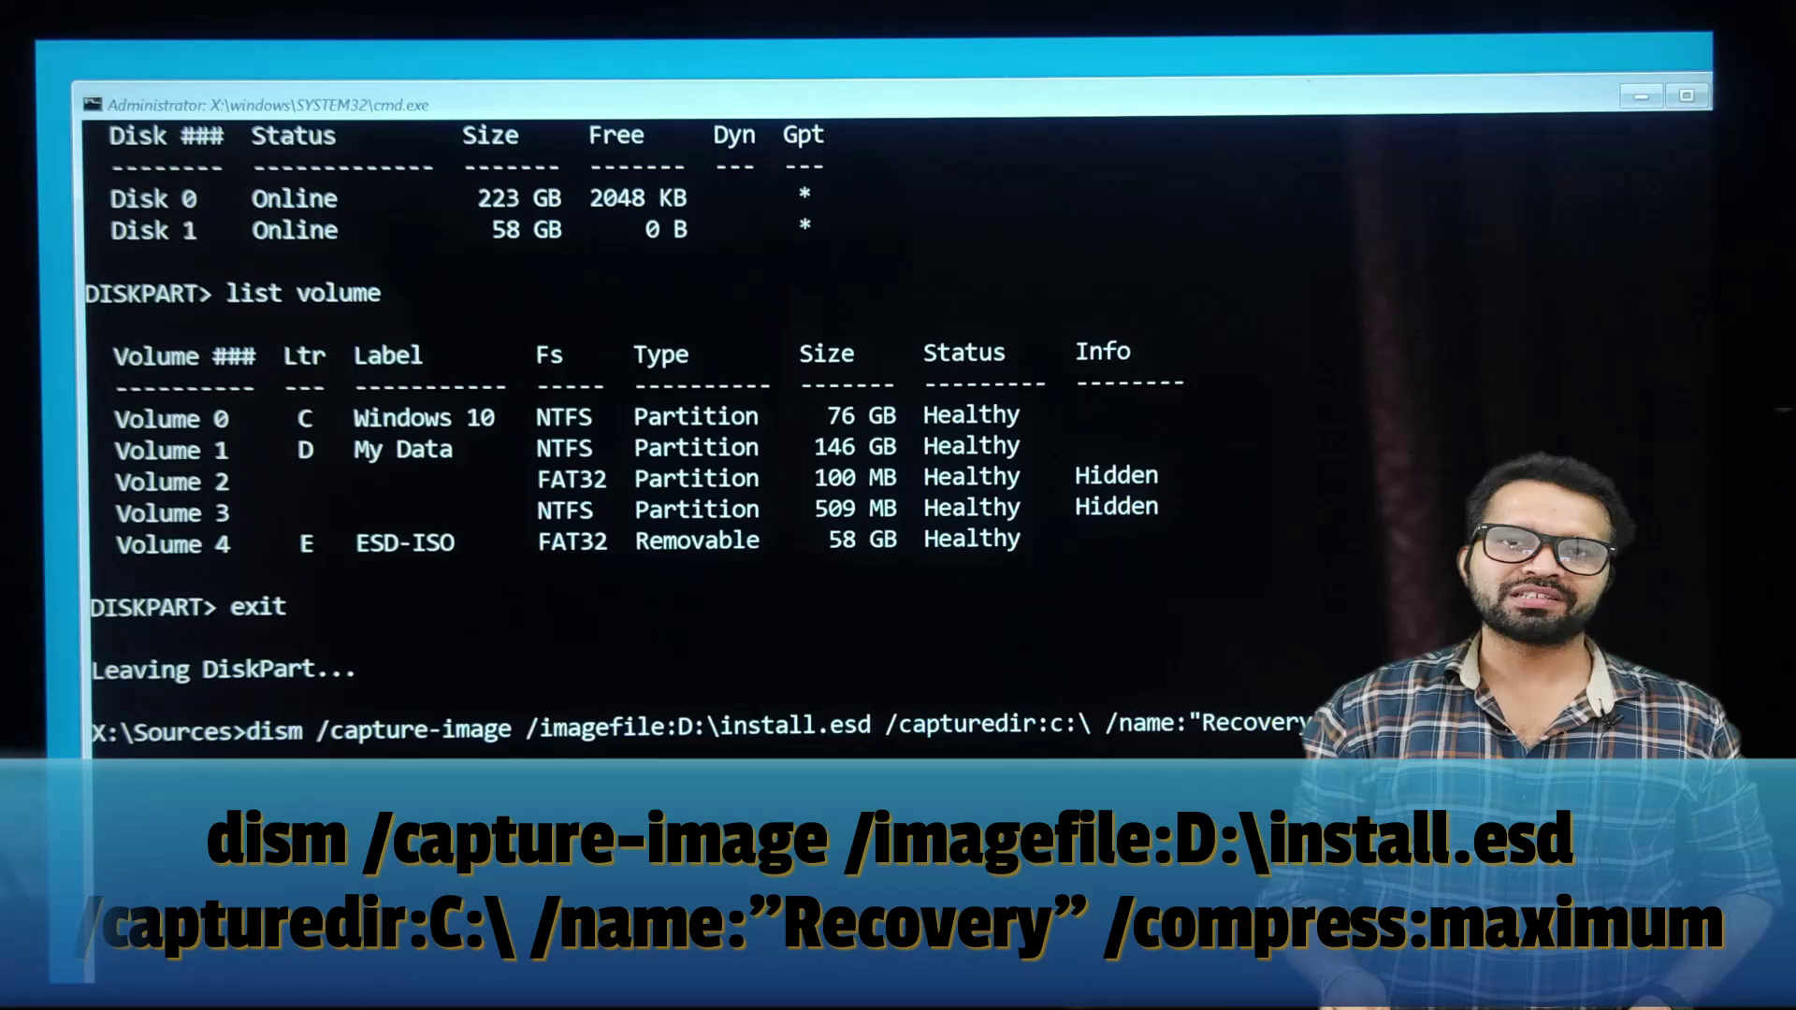
{"action": "key", "text": "Right"}
{"action": "key", "text": "Right"}
{"action": "key", "text": "Right"}
{"action": "key", "text": "Right"}
{"action": "key", "text": "Right"}
{"action": "key", "text": "Right"}
{"action": "key", "text": "Right"}
{"action": "key", "text": "Right"}
{"action": "key", "text": "Right"}
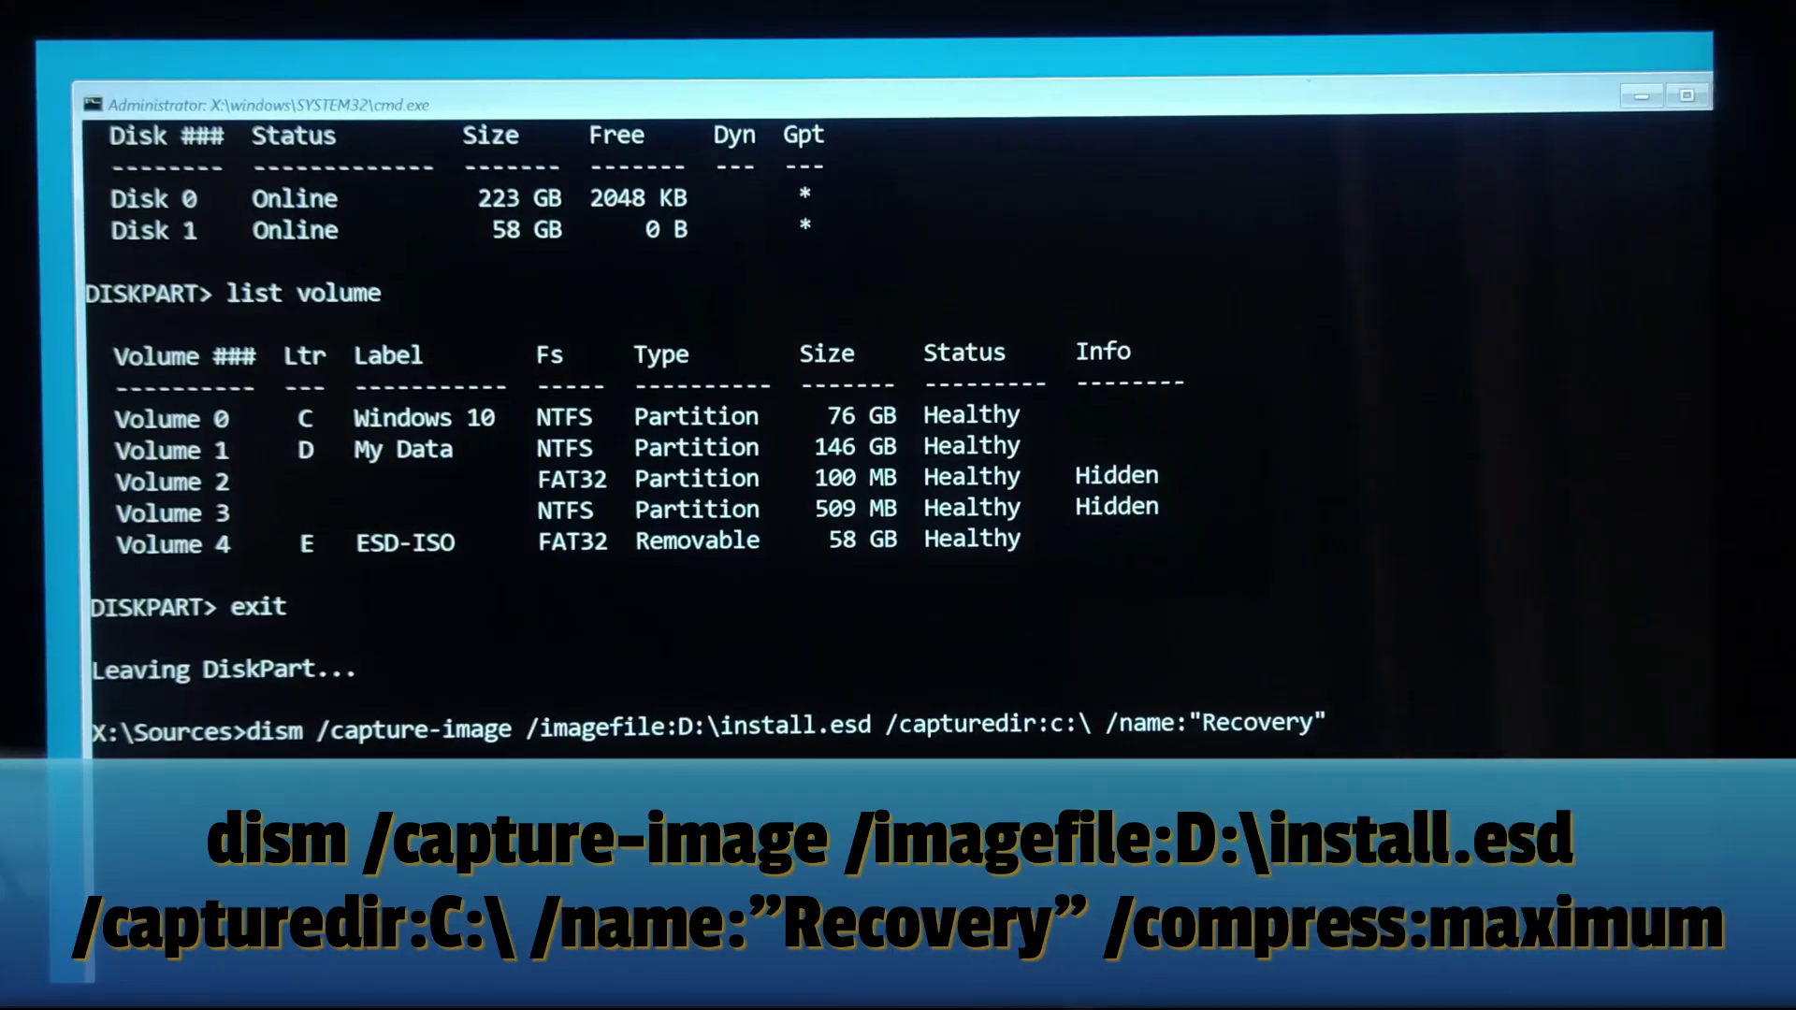
Step: Complete the DISM command with /compress:maximum and run the image capture
{"action": "type", "text": "/compress:"}
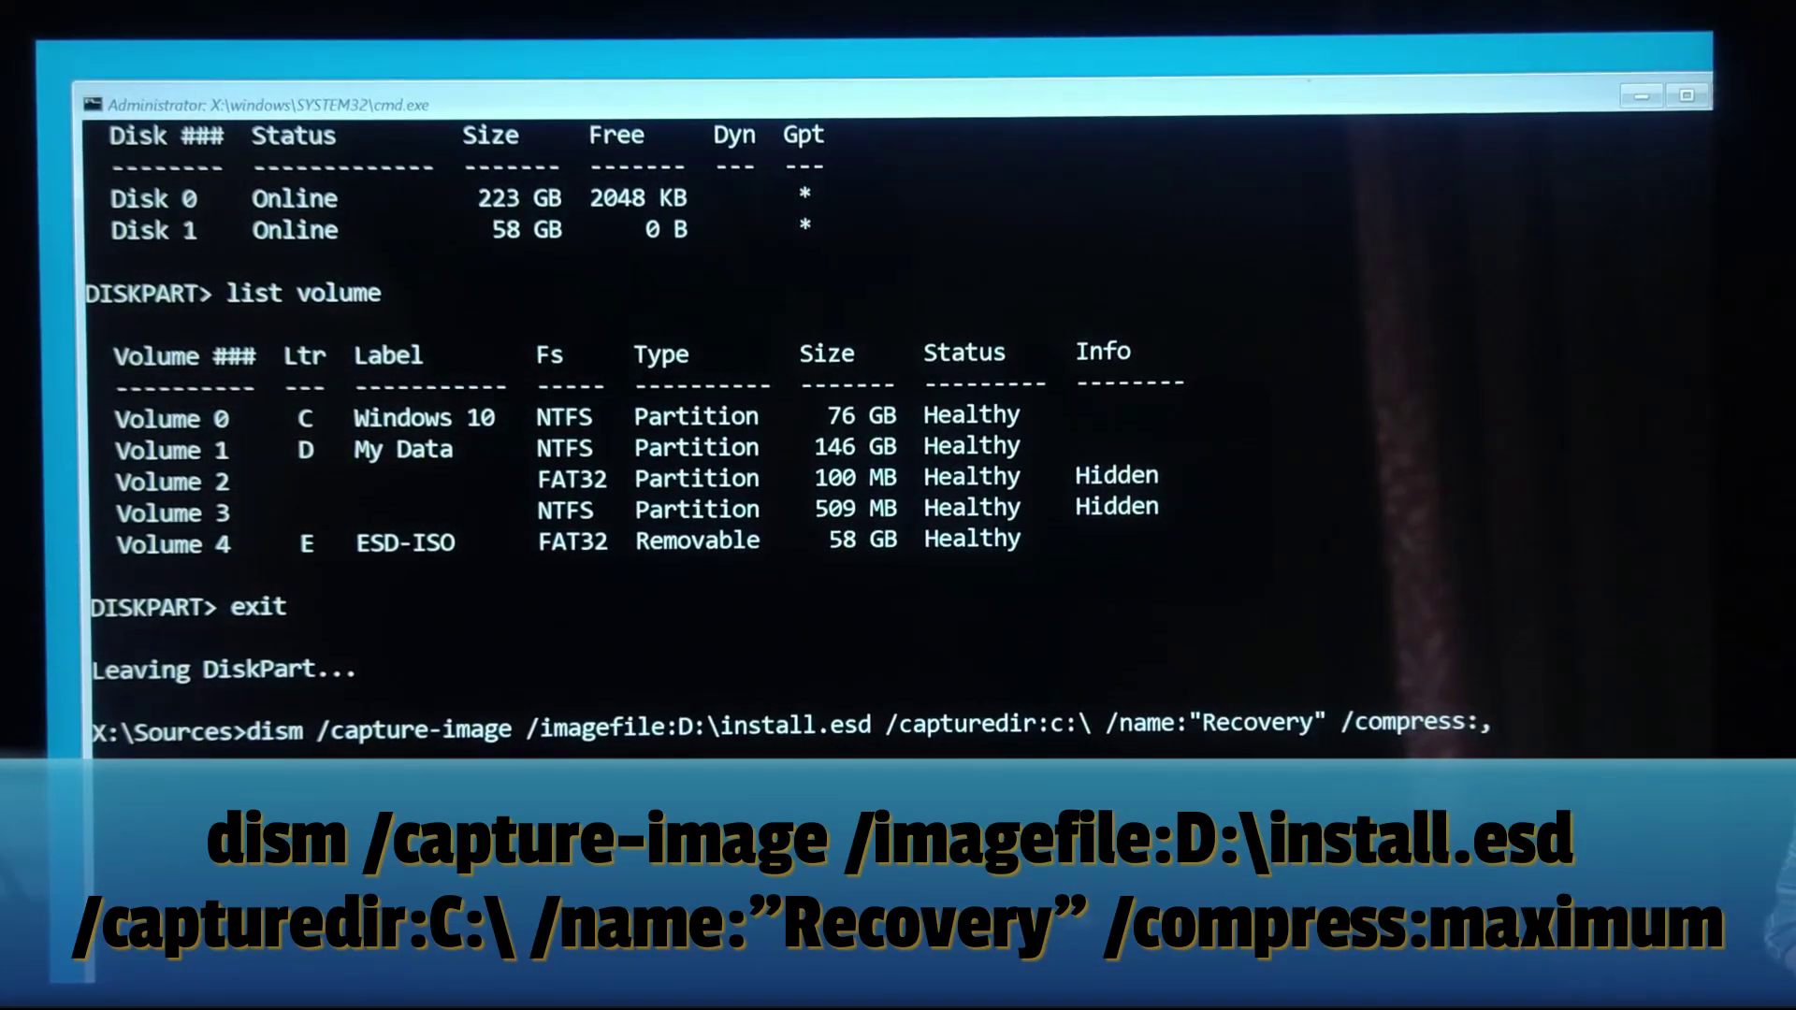
{"action": "type", "text": "maximum"}
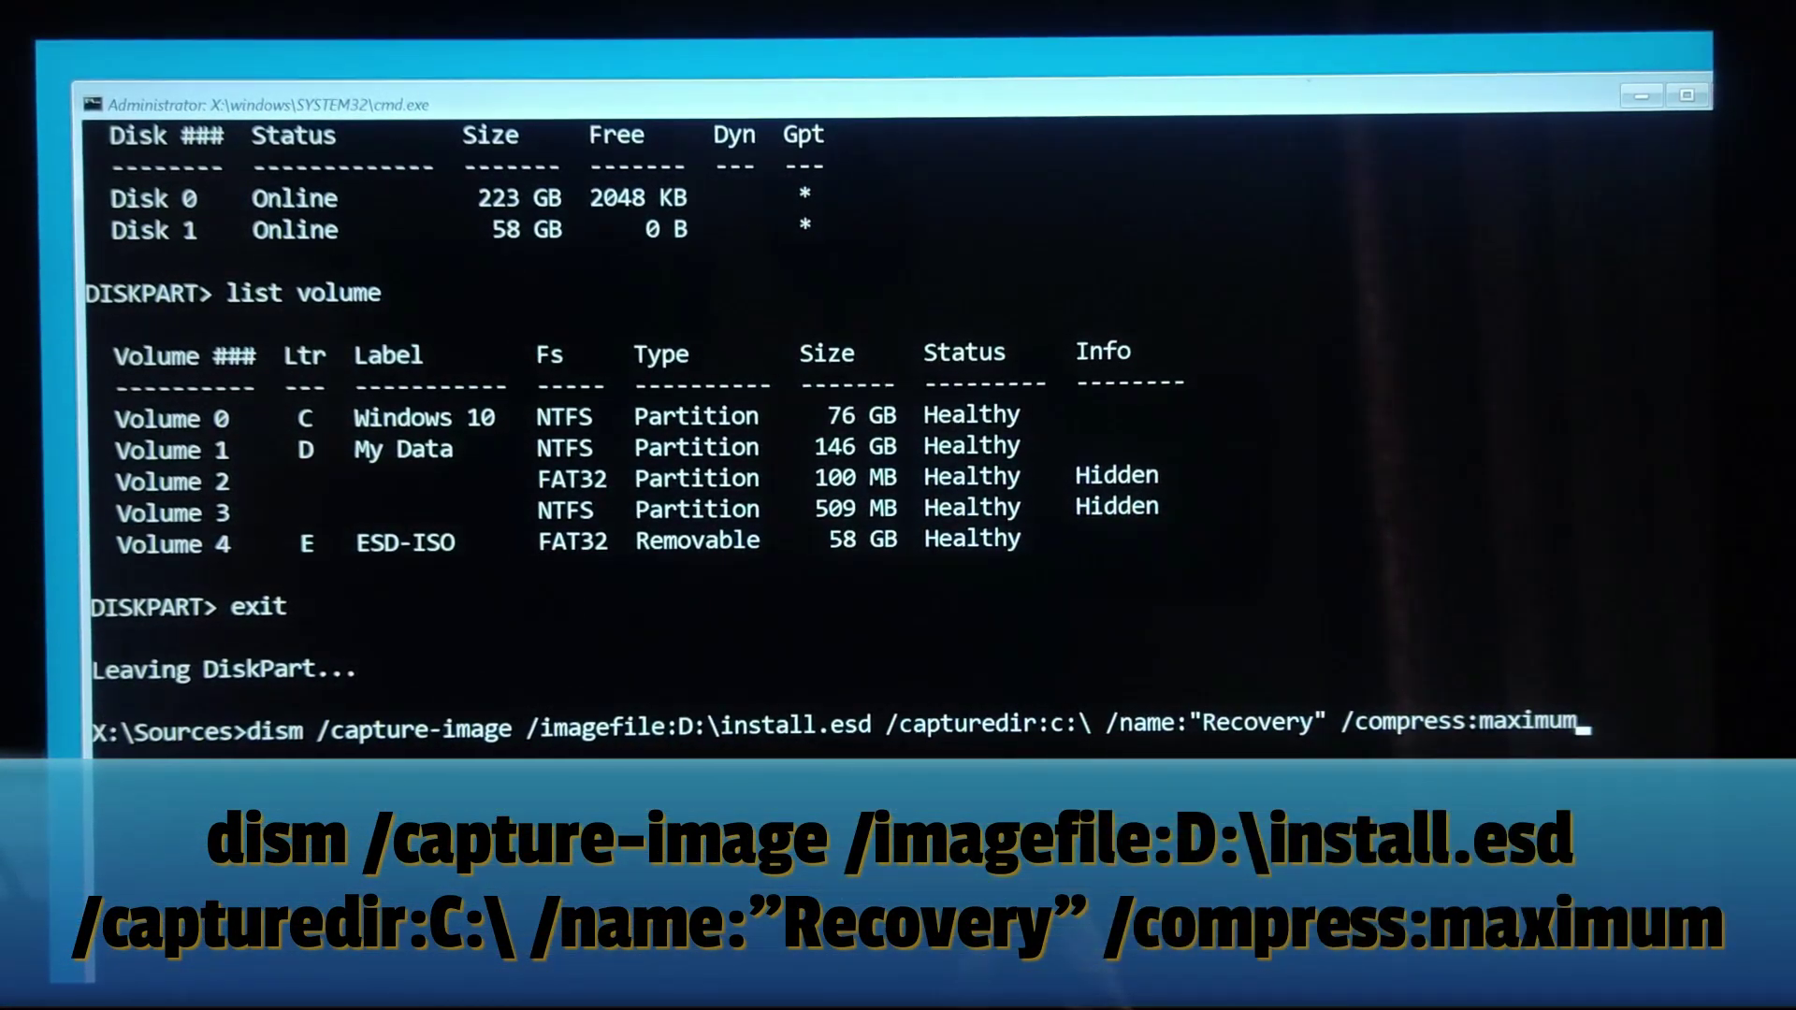
{"action": "key", "text": "Return"}
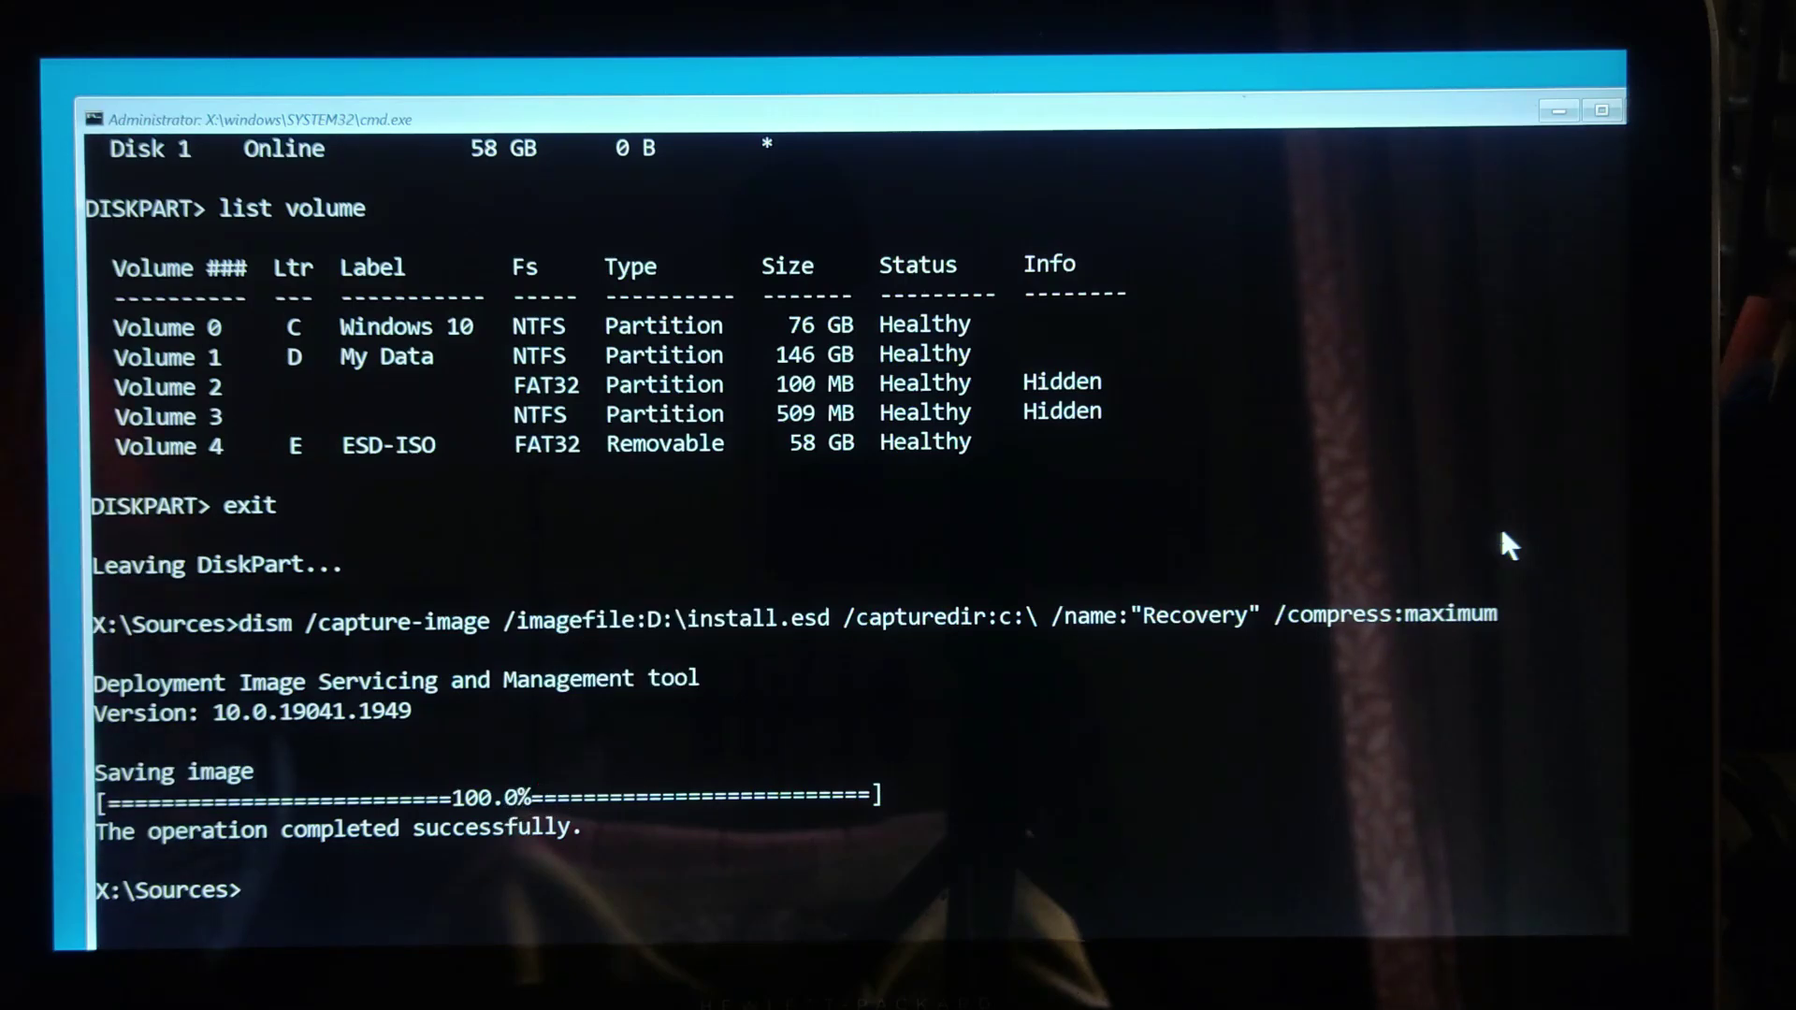
Step: Close the Command Prompt window to return to the recovery options
{"action": "left_click", "coordinate": [1361, 142]}
{"action": "left_click", "coordinate": [1570, 124]}
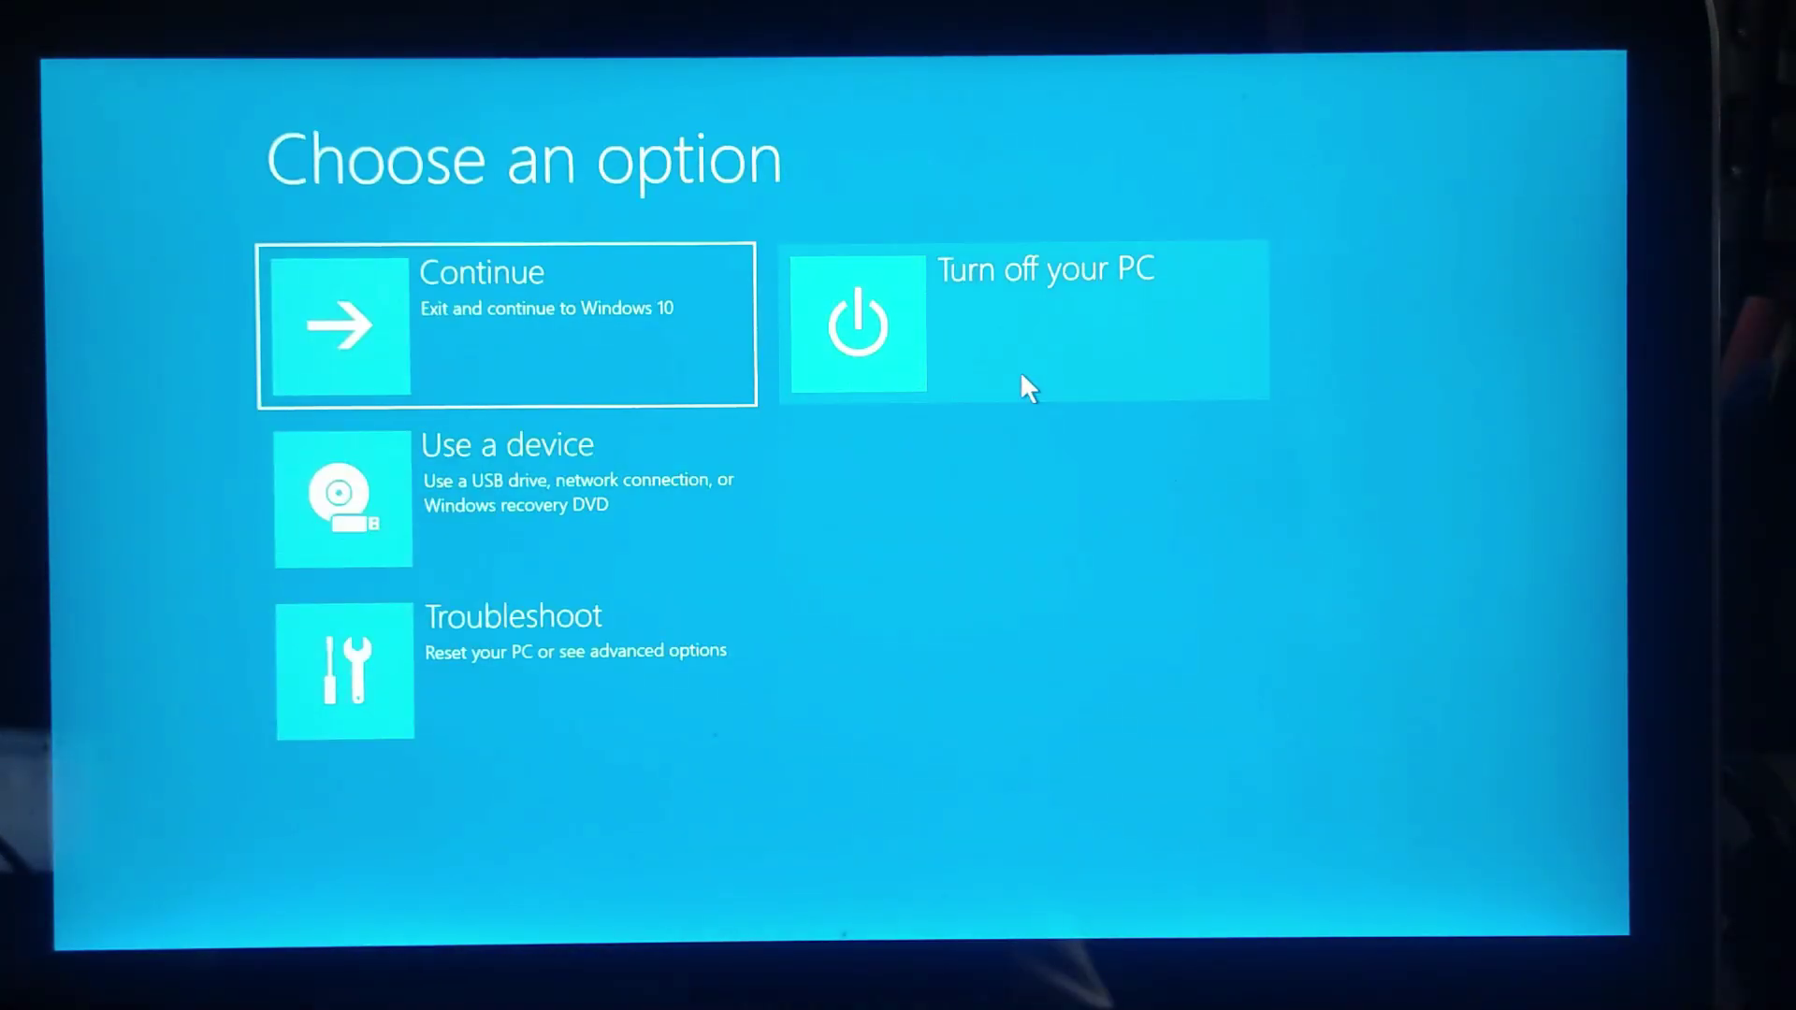
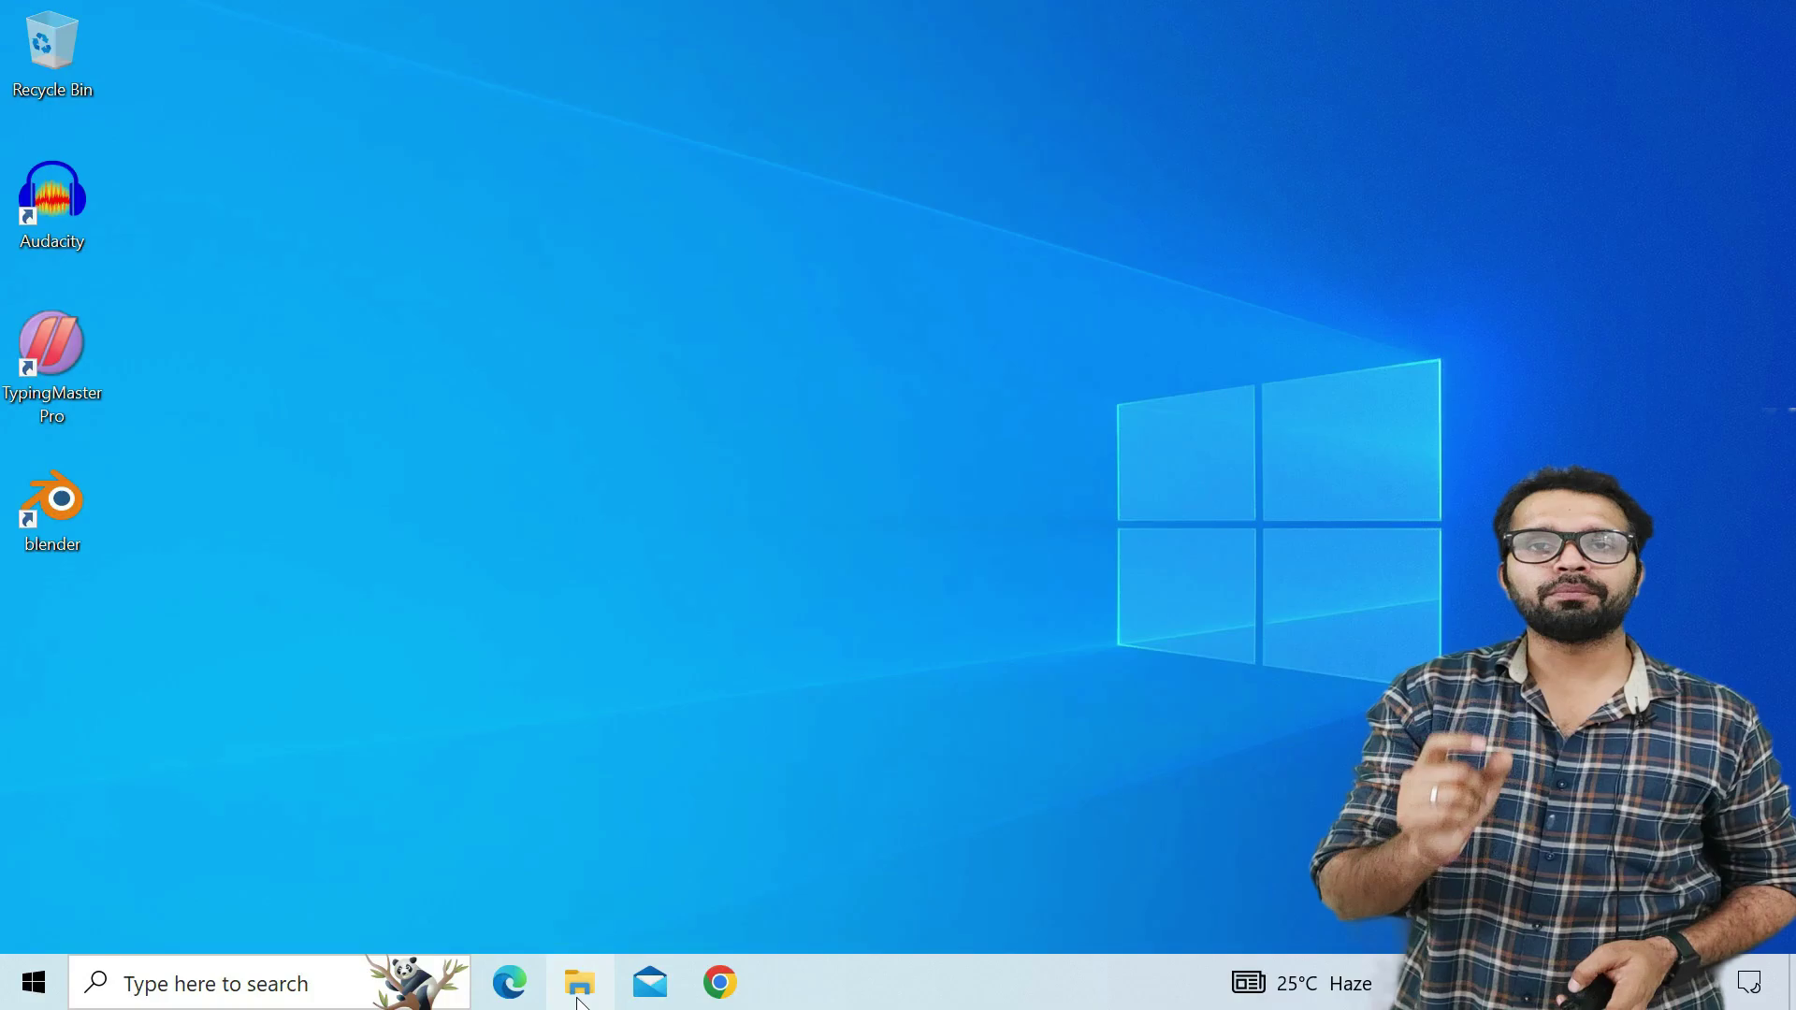
Step: Open the My Data (D:) drive in File Explorer and check for the captured install.esd file
{"action": "left_click", "coordinate": [579, 984]}
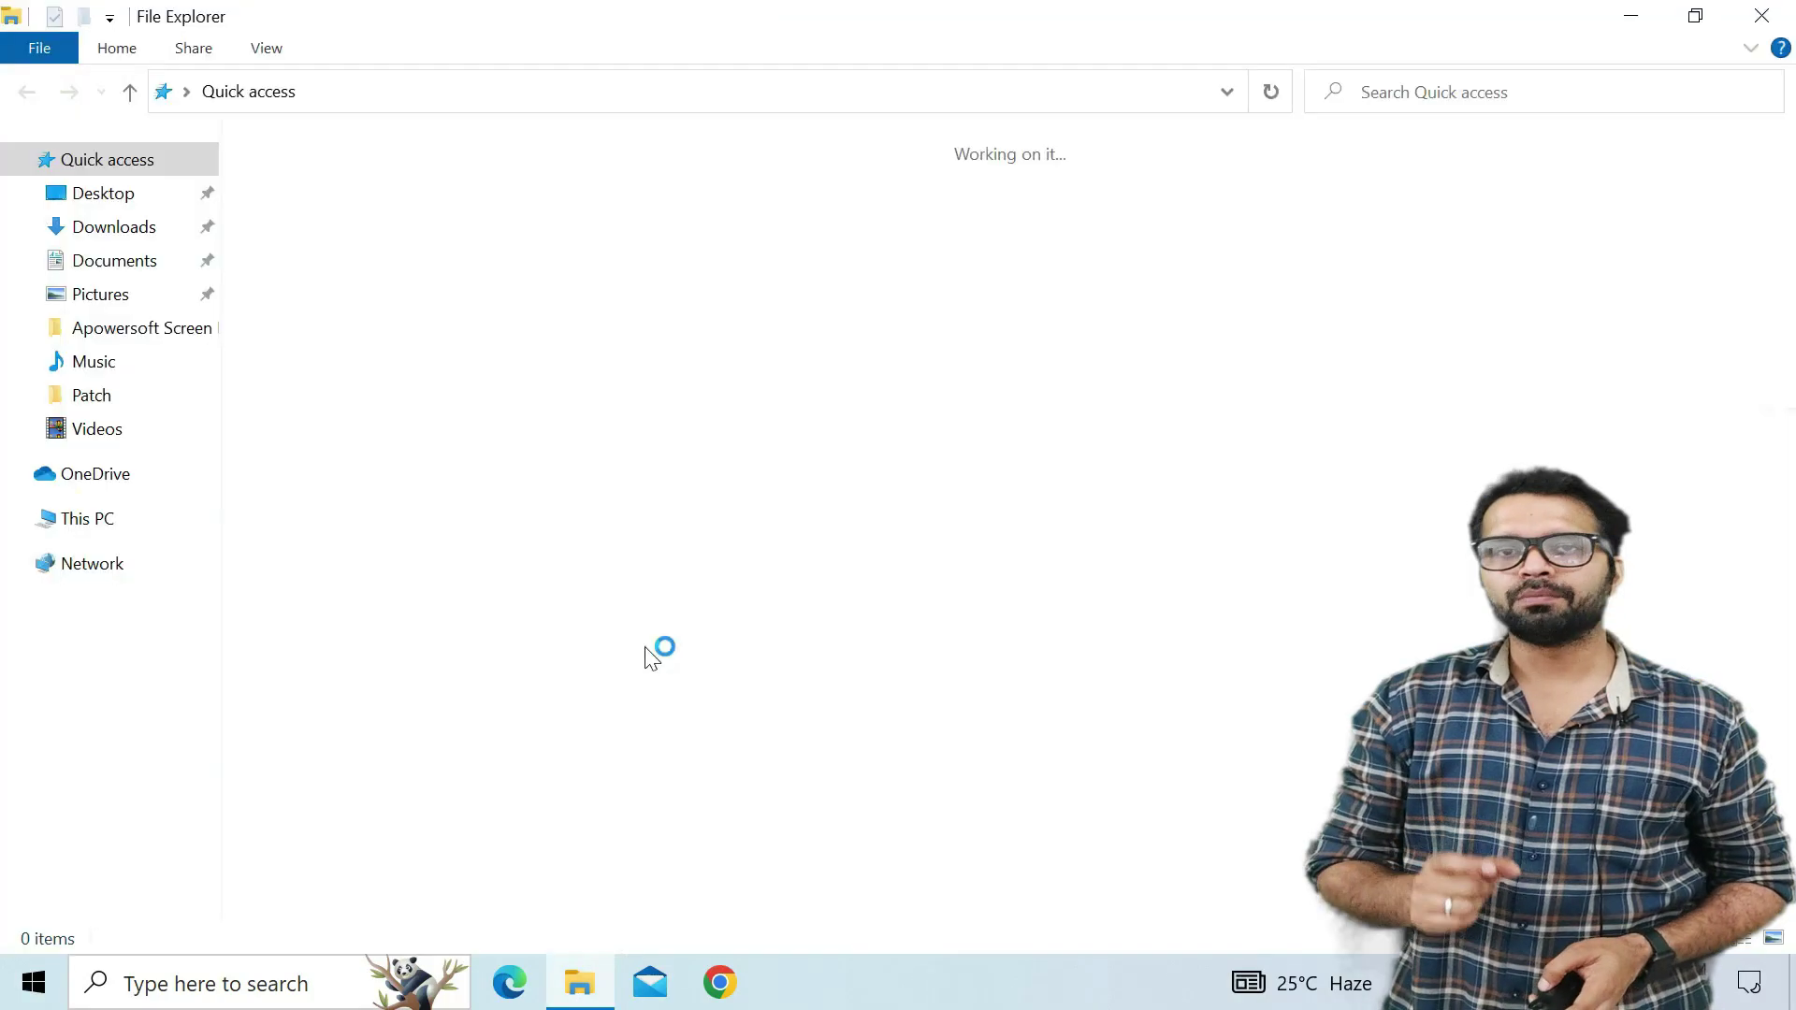
{"action": "left_click", "coordinate": [113, 531]}
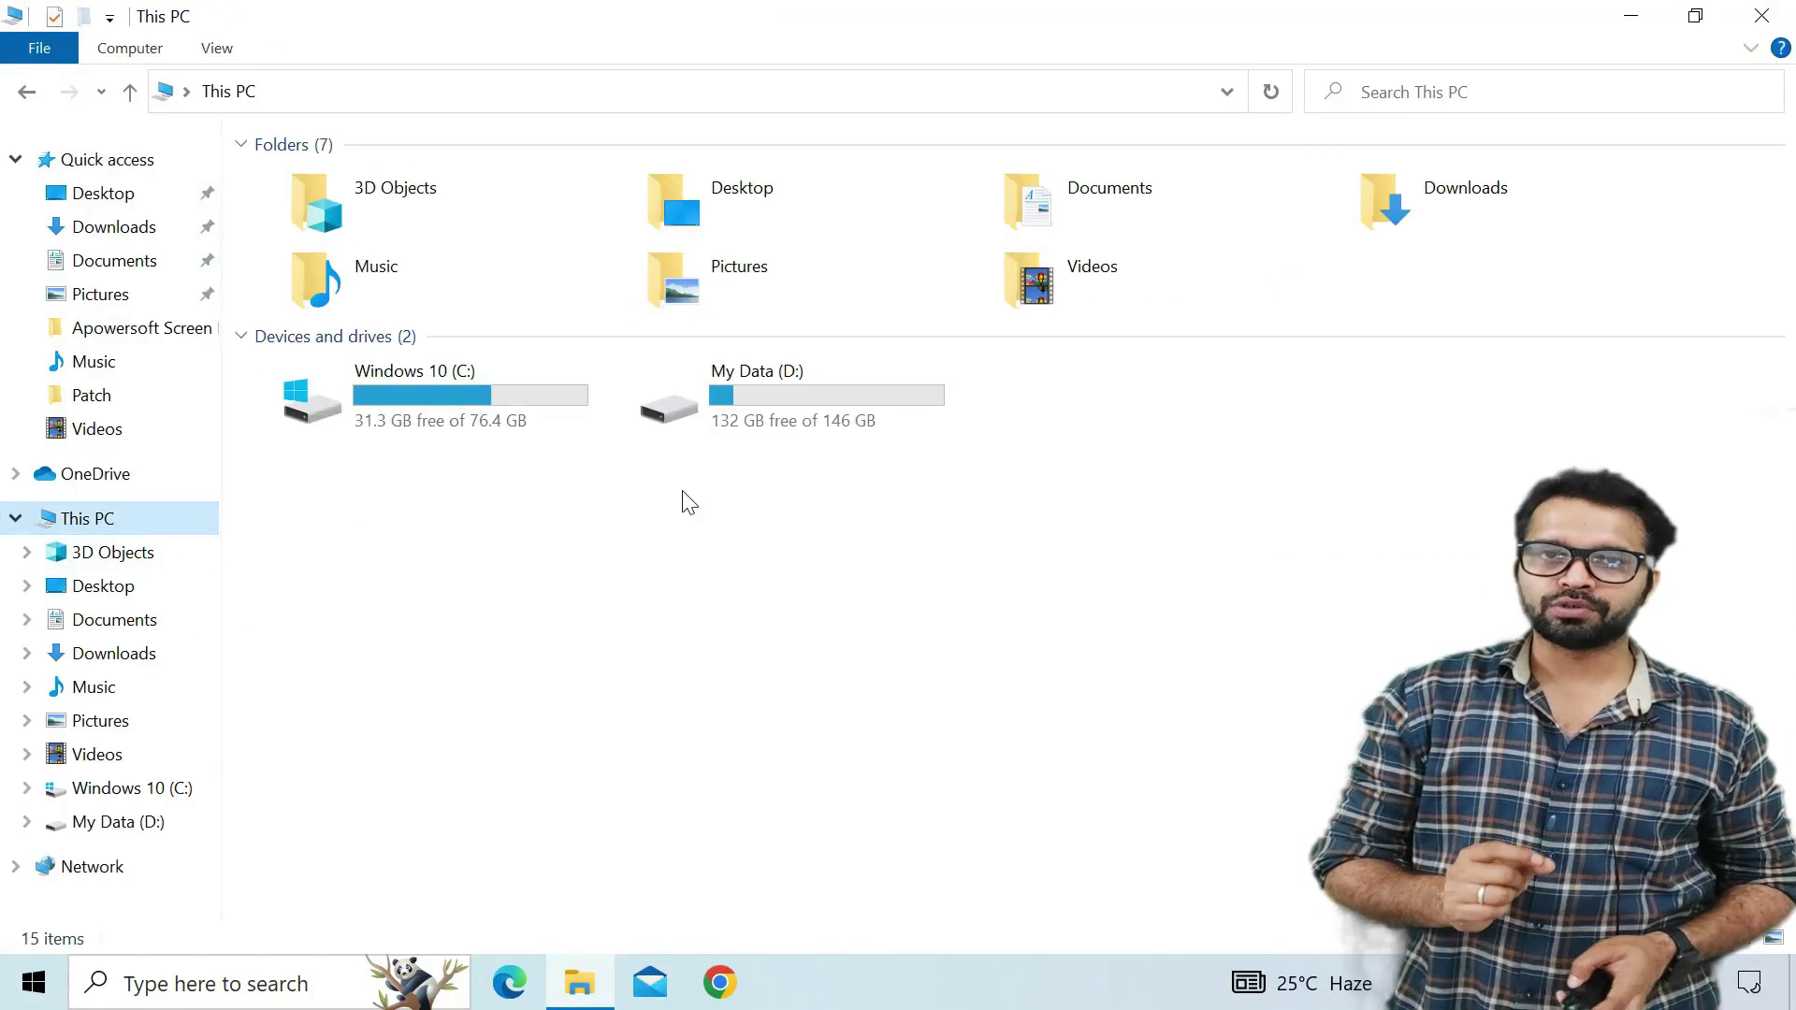
{"action": "double_click", "coordinate": [797, 425]}
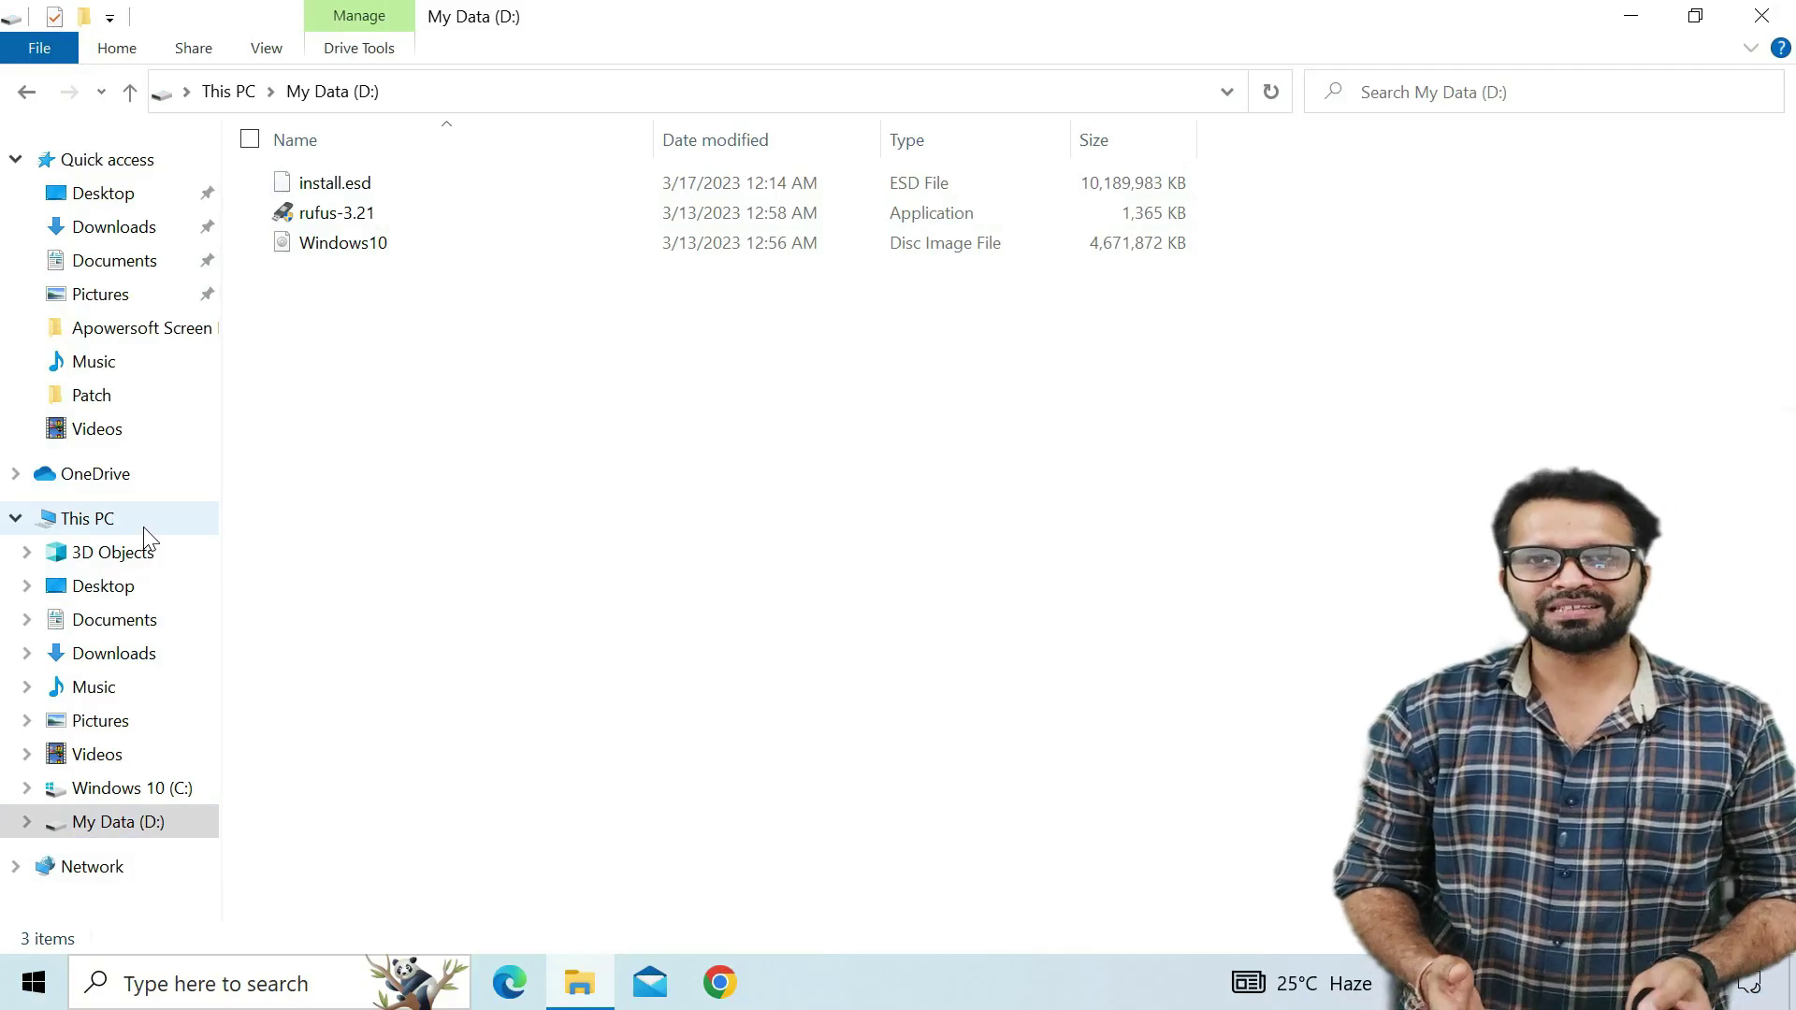
Step: Open Computer Management for This PC and display Disk Management in a maximized window
{"action": "left_click", "coordinate": [147, 530]}
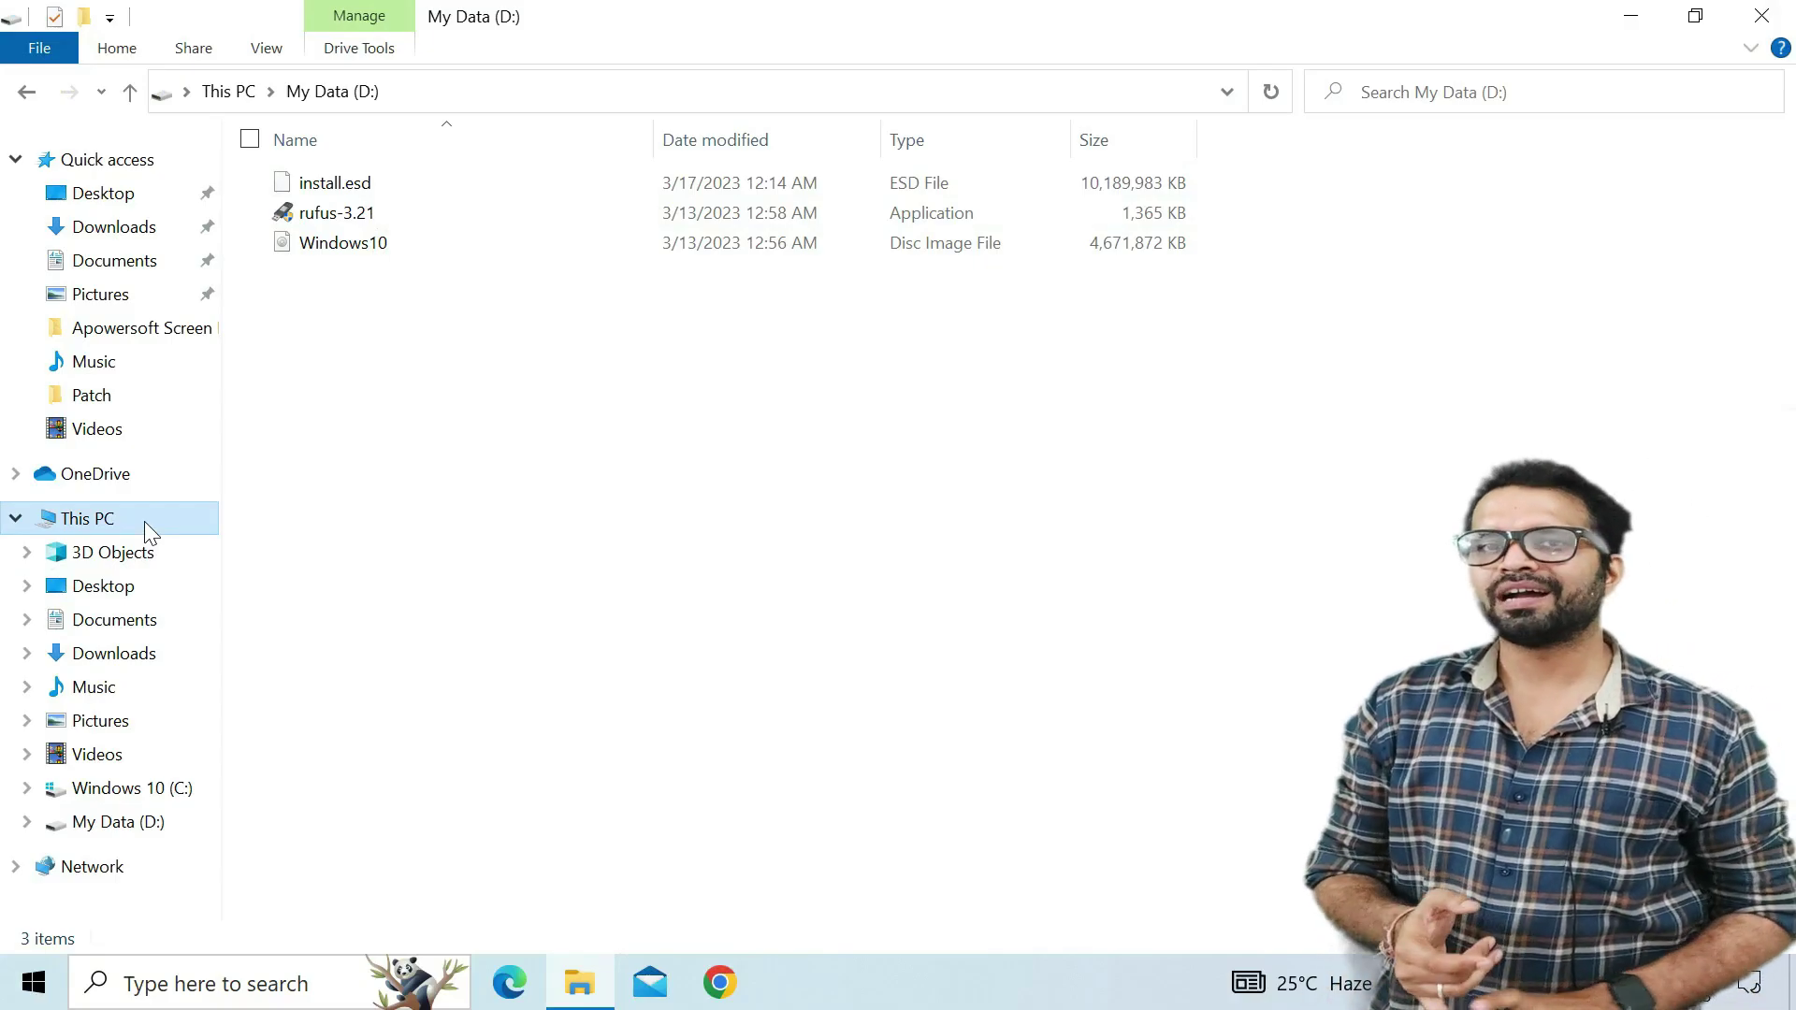
{"action": "left_click", "coordinate": [147, 517]}
{"action": "right_click", "coordinate": [150, 515]}
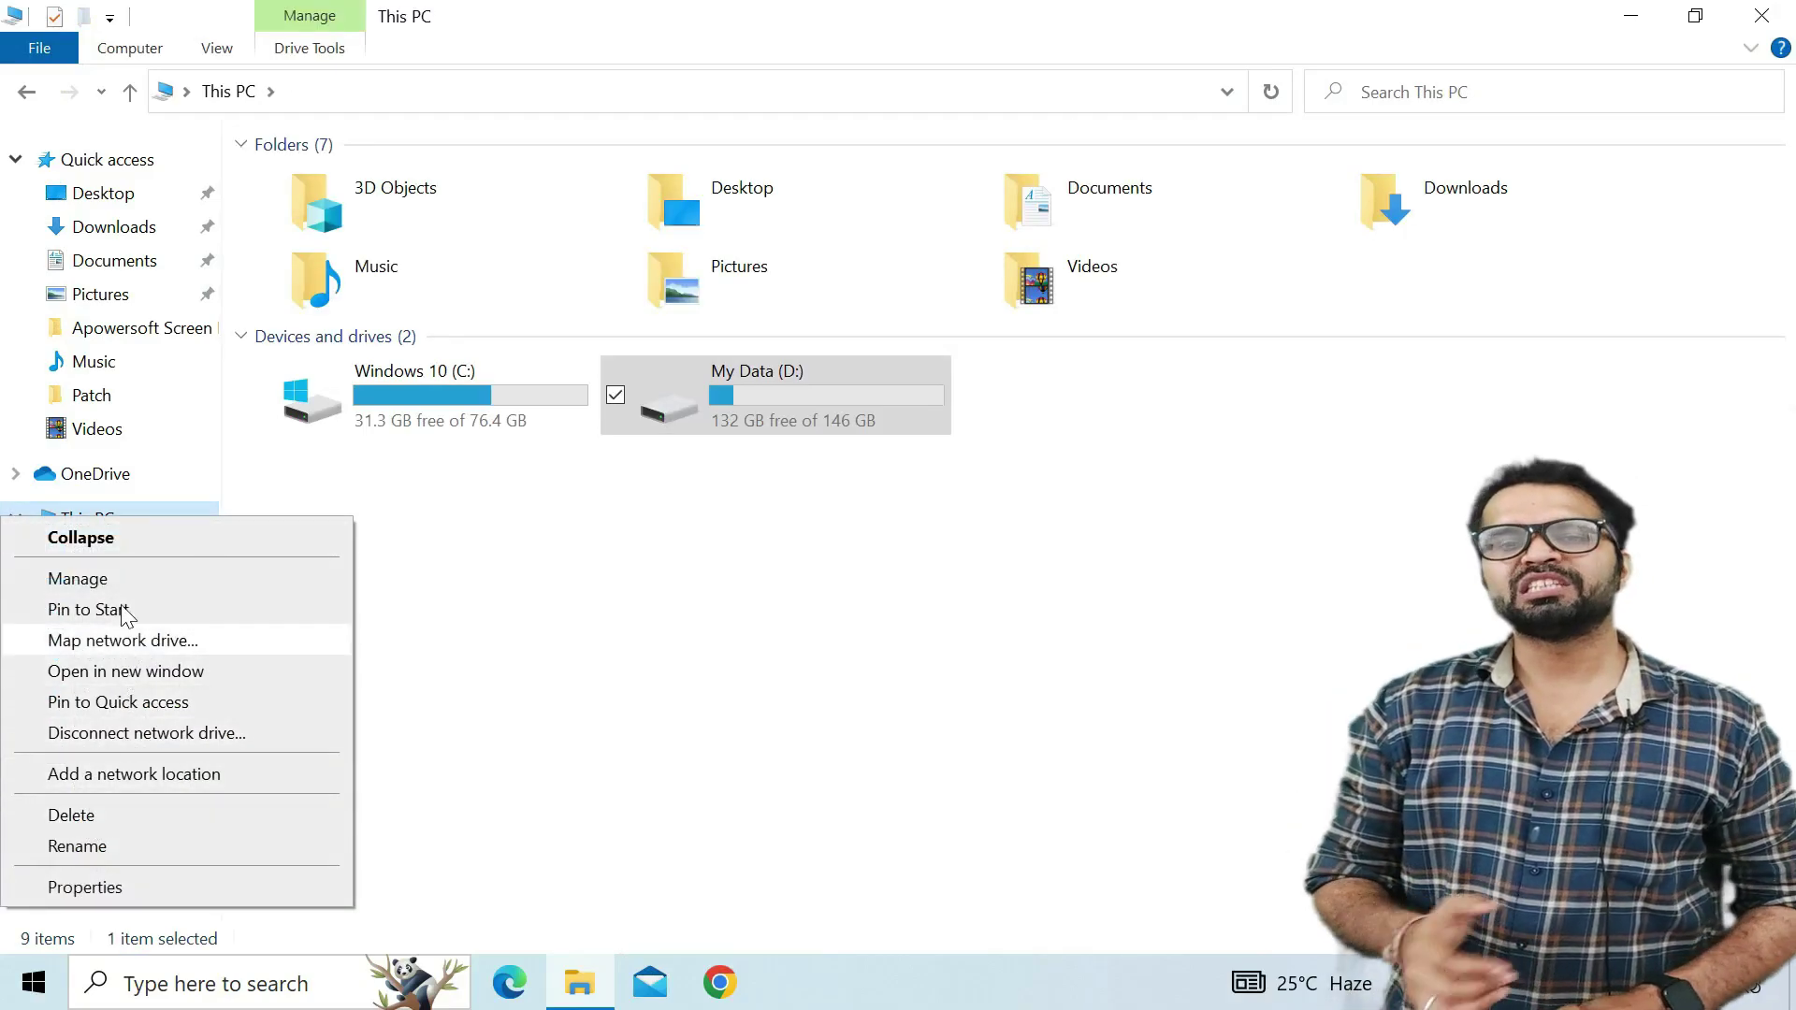
{"action": "left_click", "coordinate": [125, 580]}
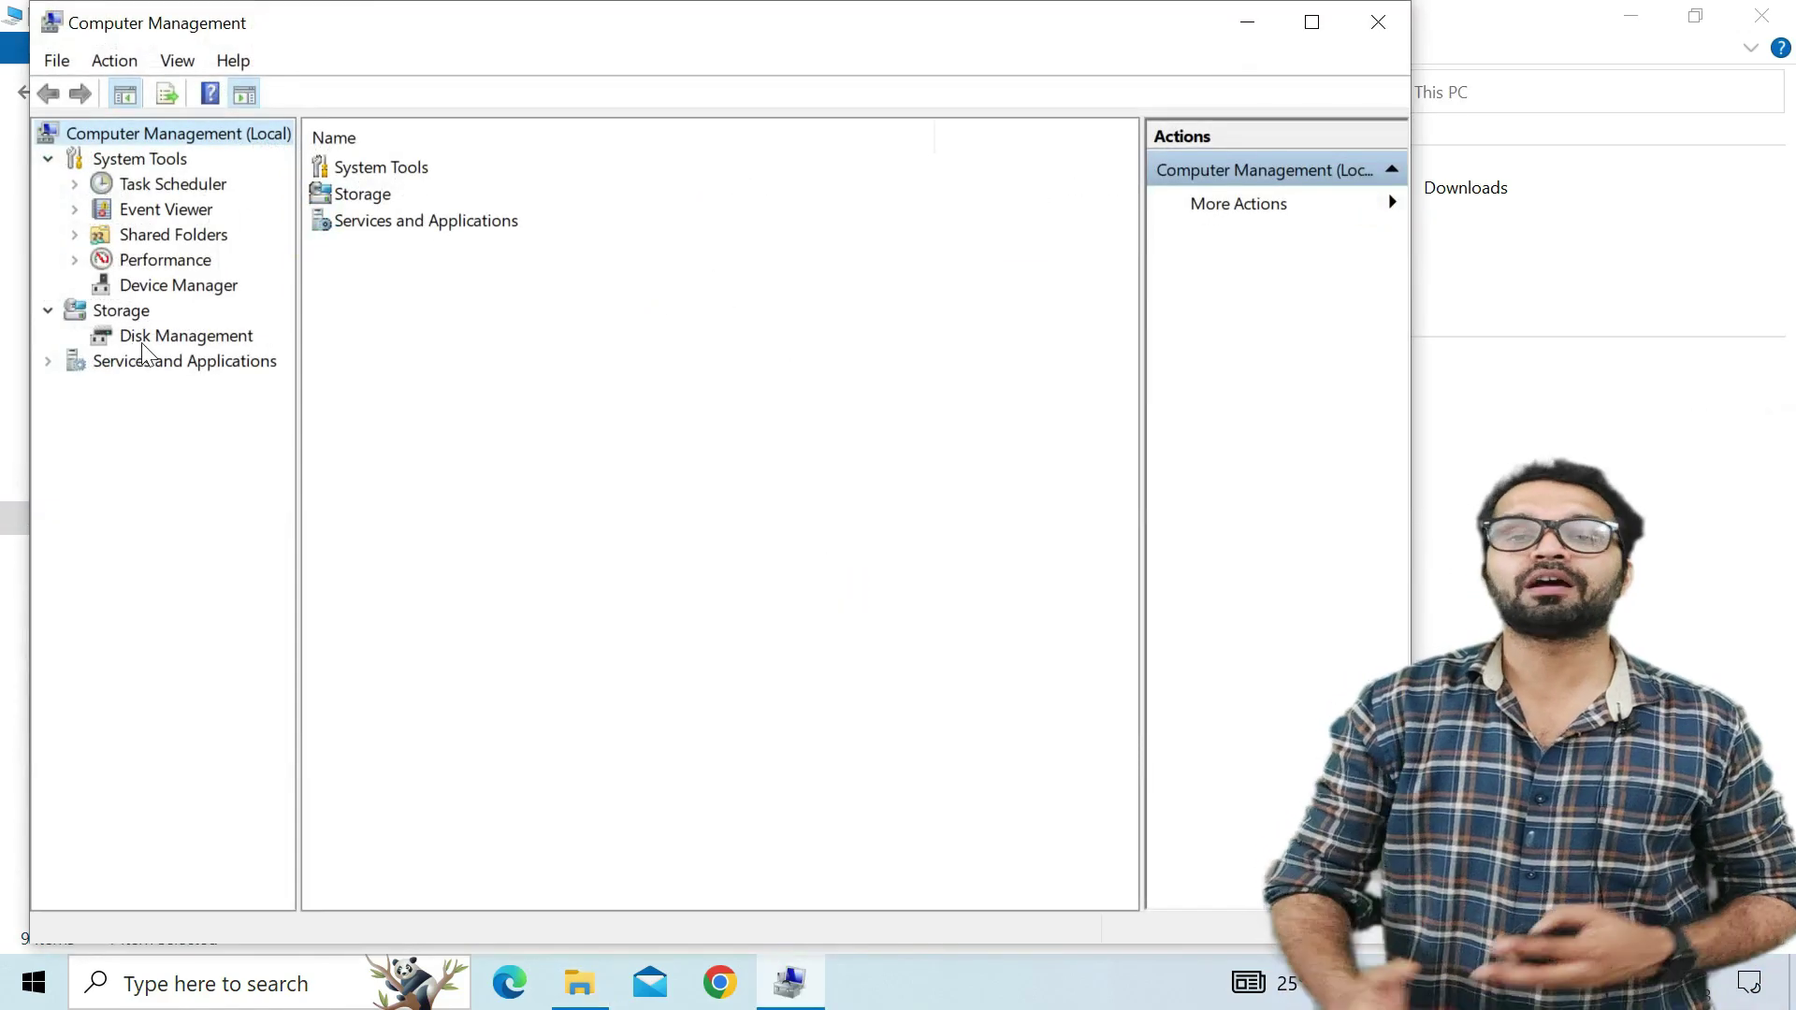
{"action": "left_click", "coordinate": [142, 340]}
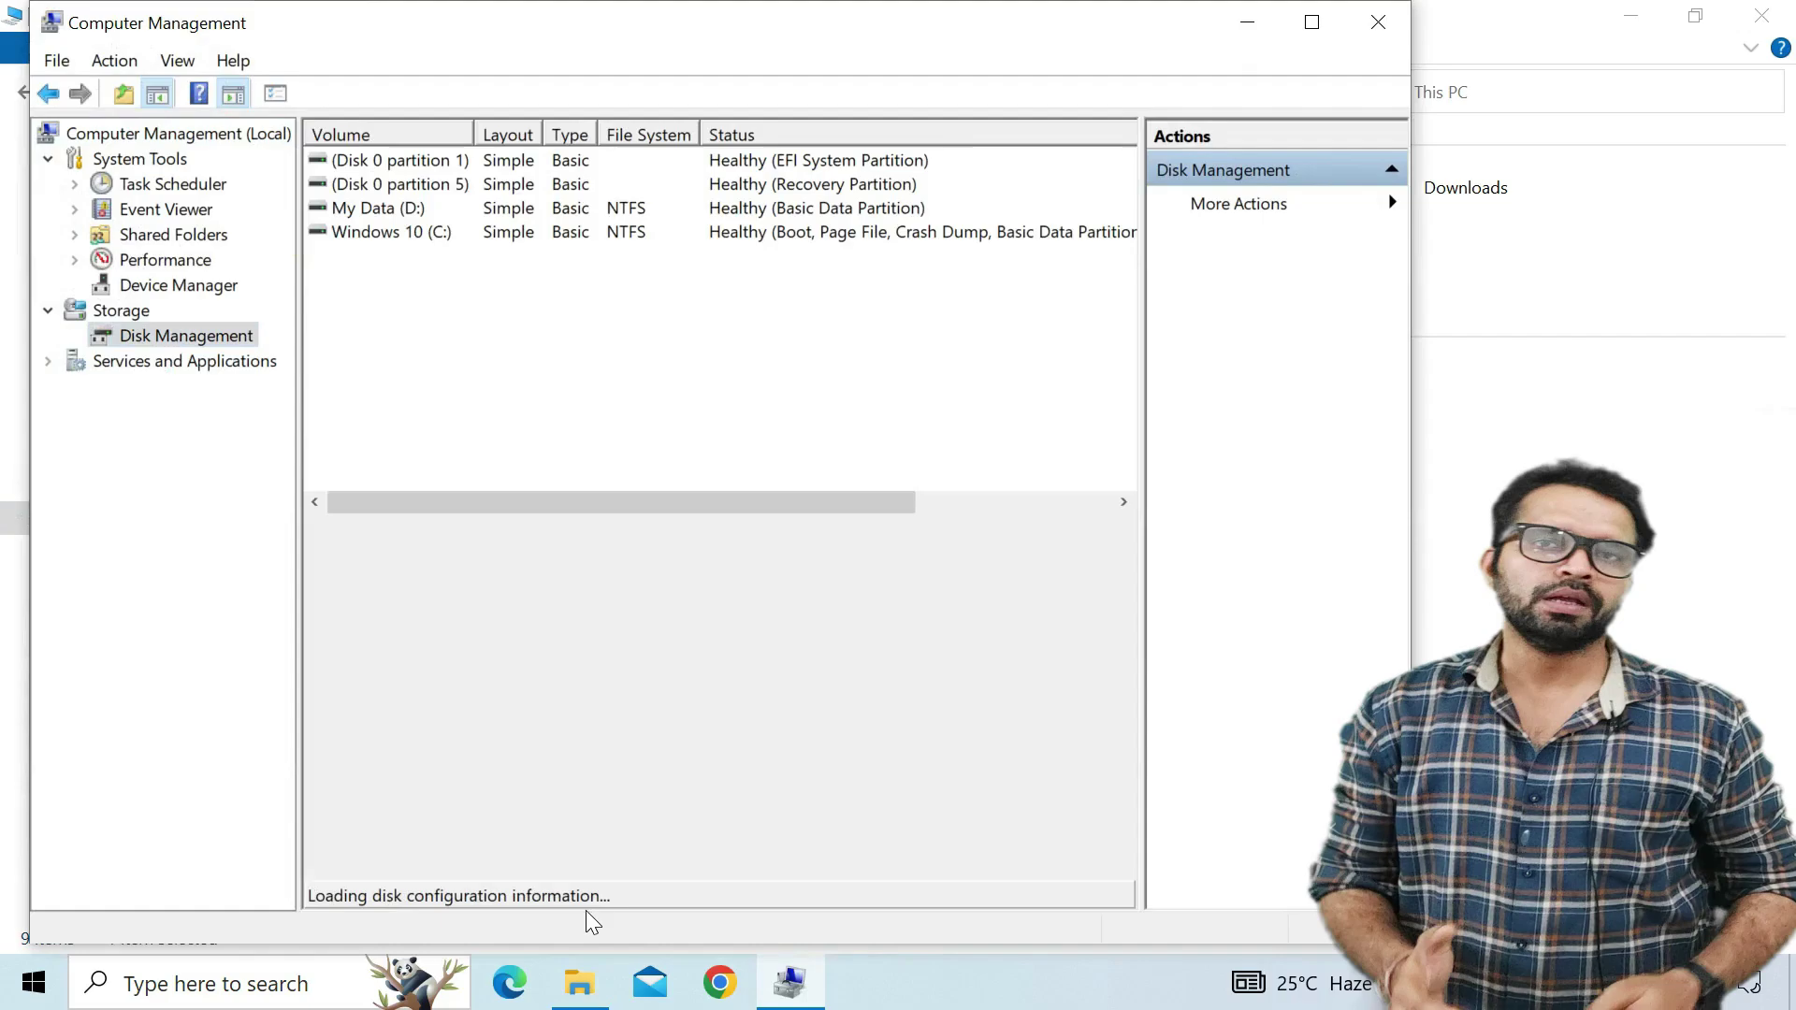
{"action": "left_click", "coordinate": [1313, 32]}
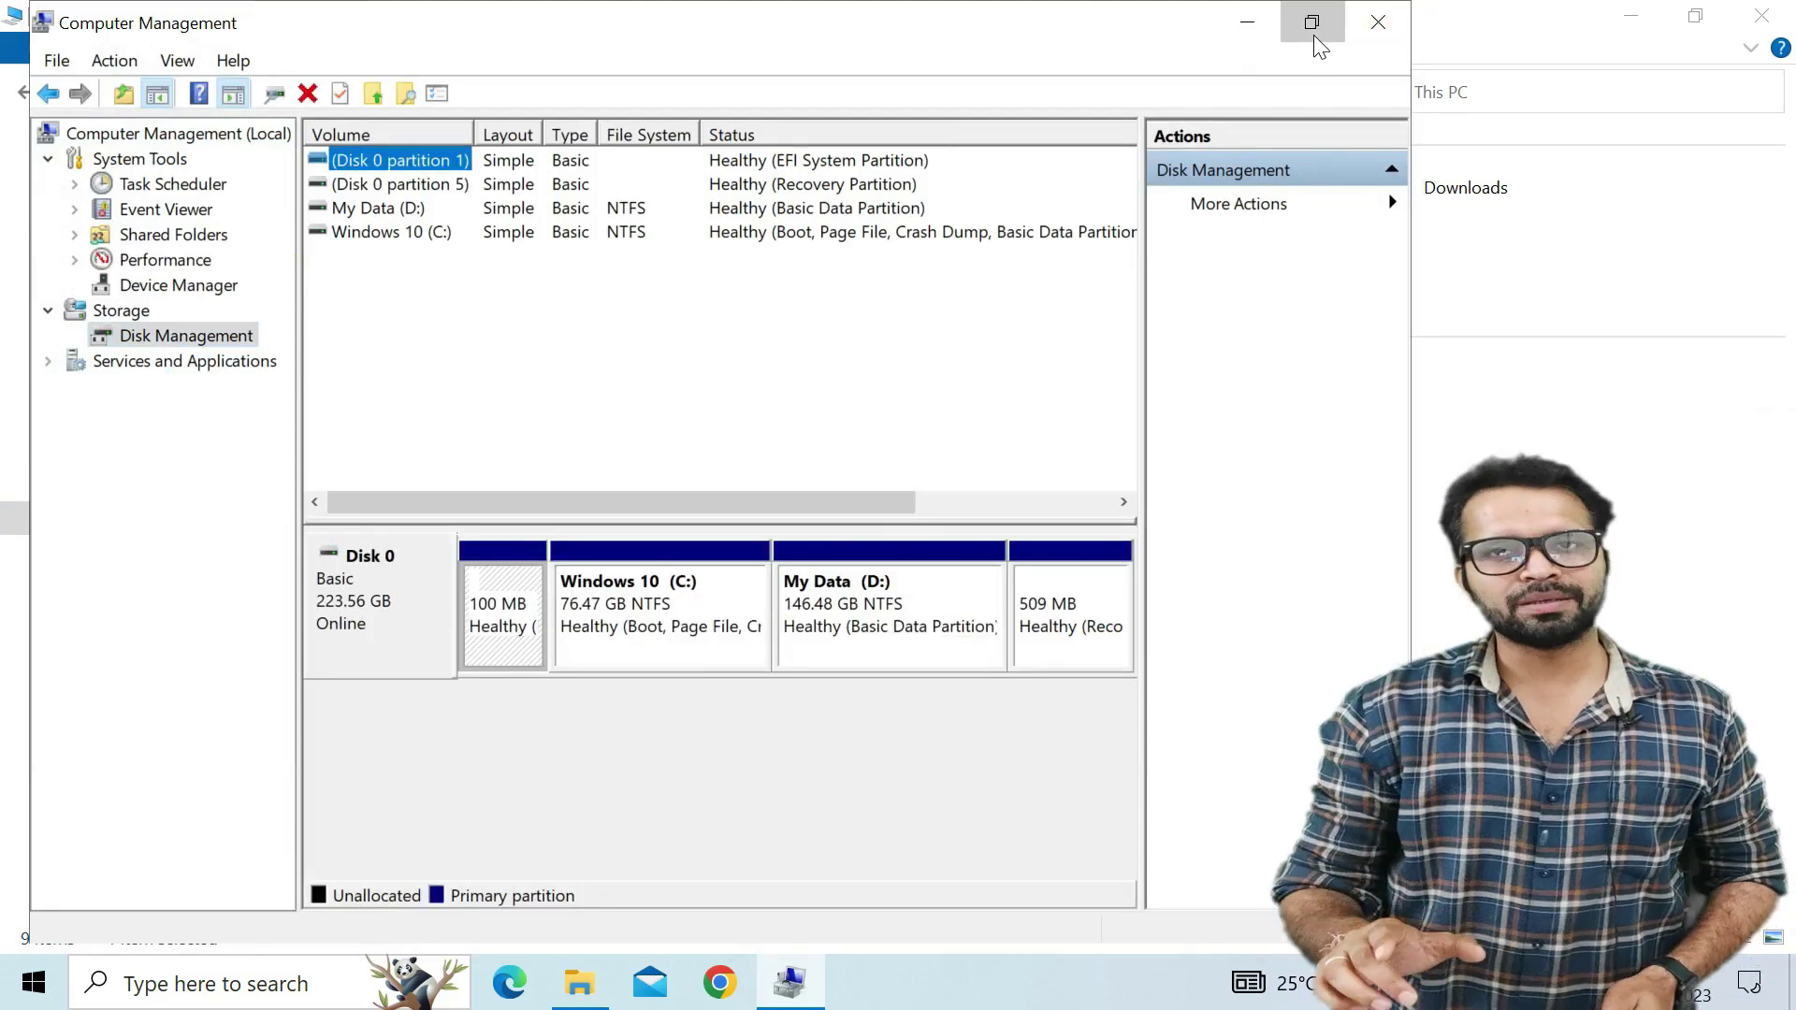
Step: Shrink the My Data (D:) volume by 12000 MB
{"action": "right_click", "coordinate": [1211, 638]}
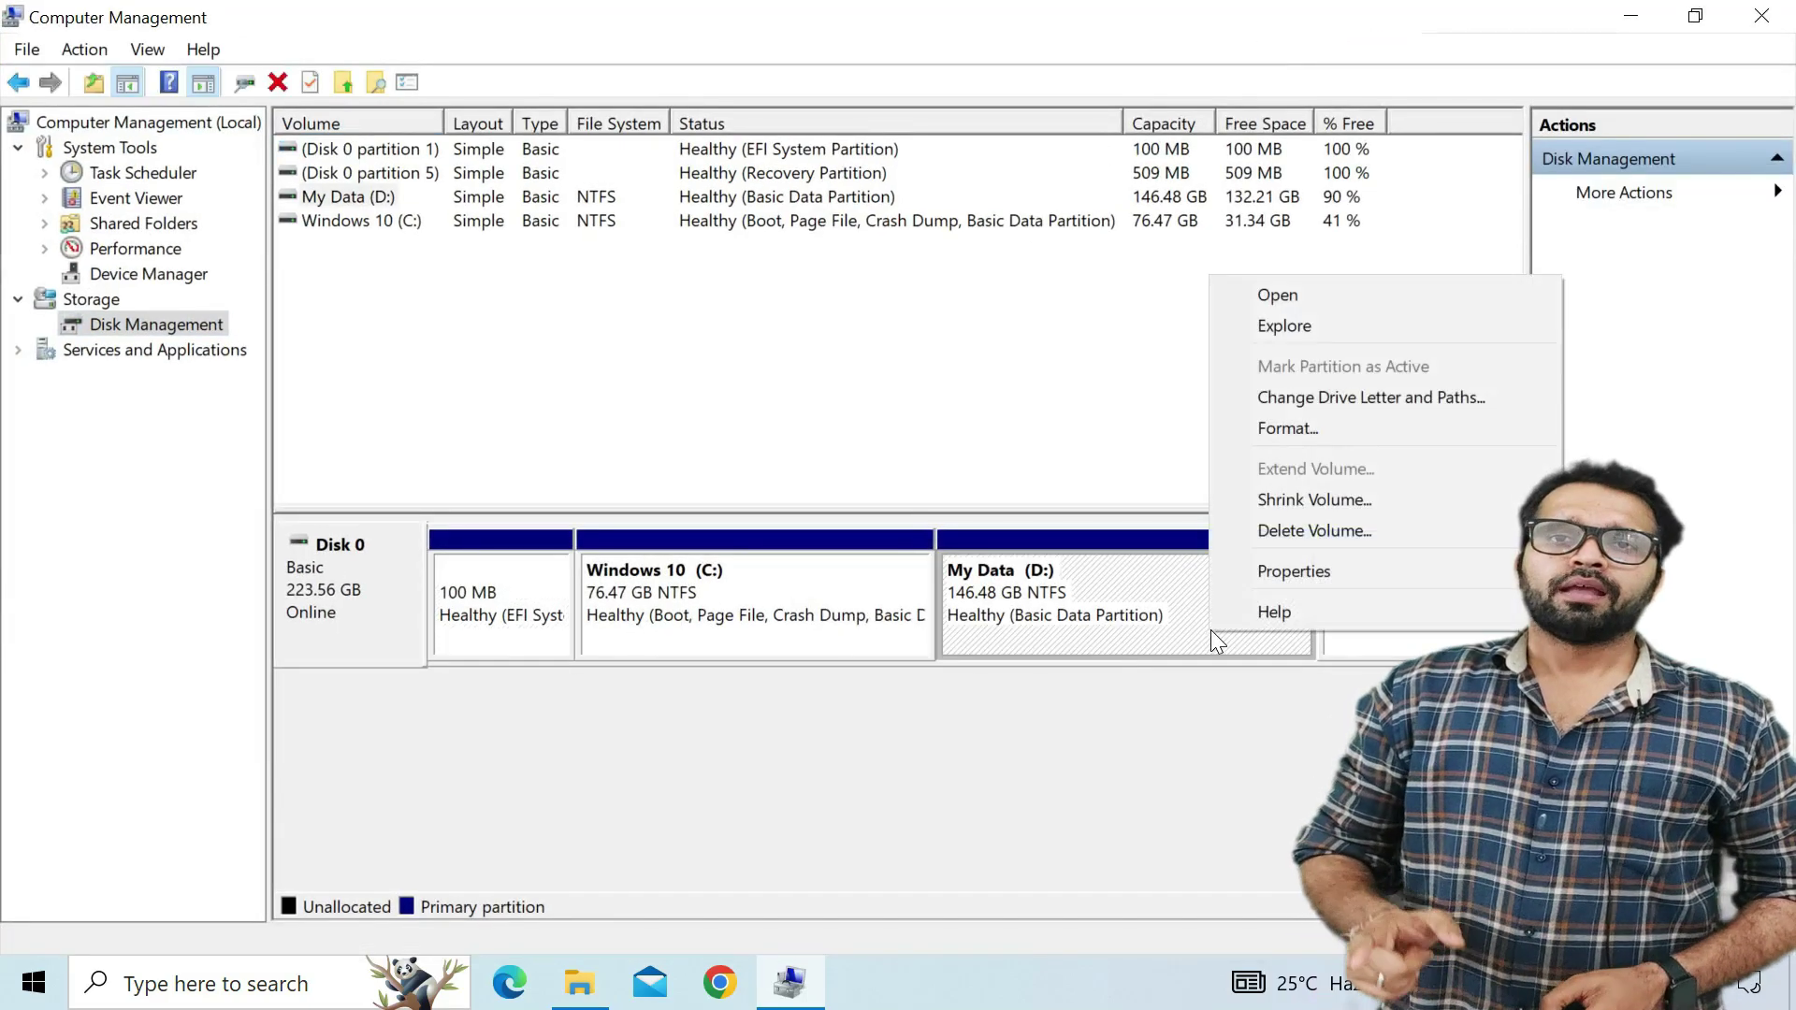
{"action": "left_click", "coordinate": [1319, 501]}
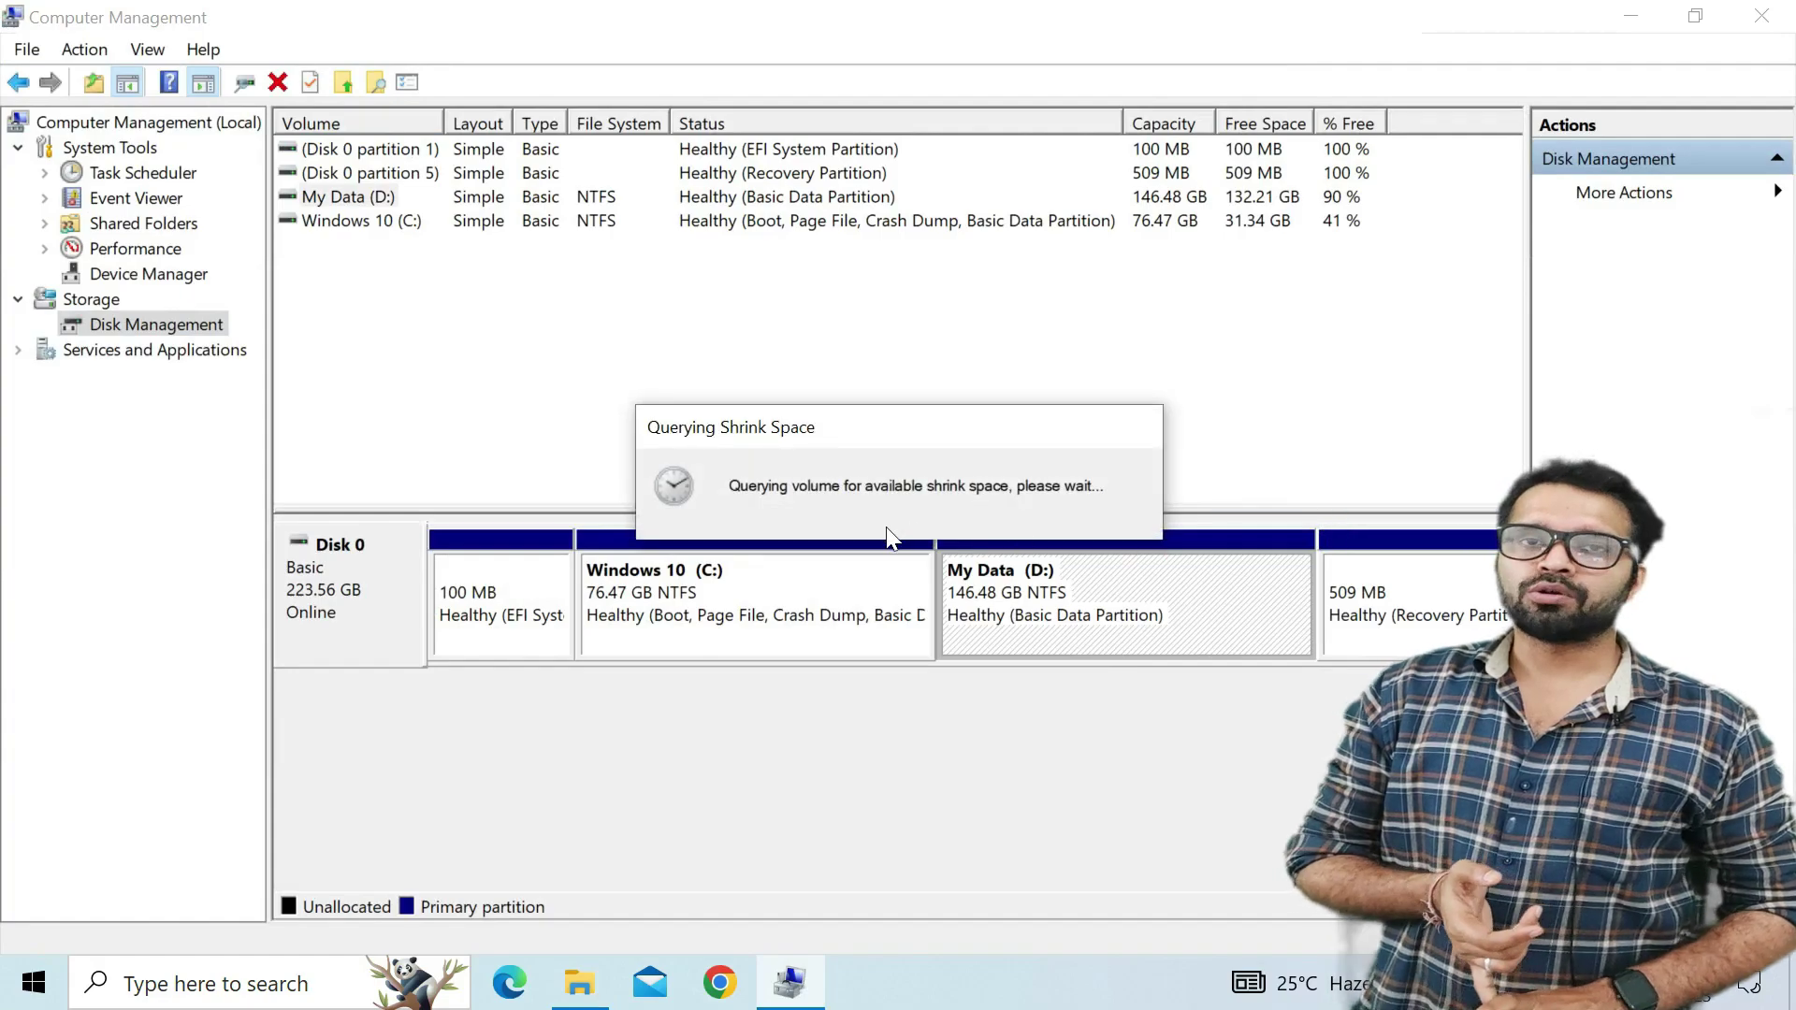
{"action": "type", "text": "1200"}
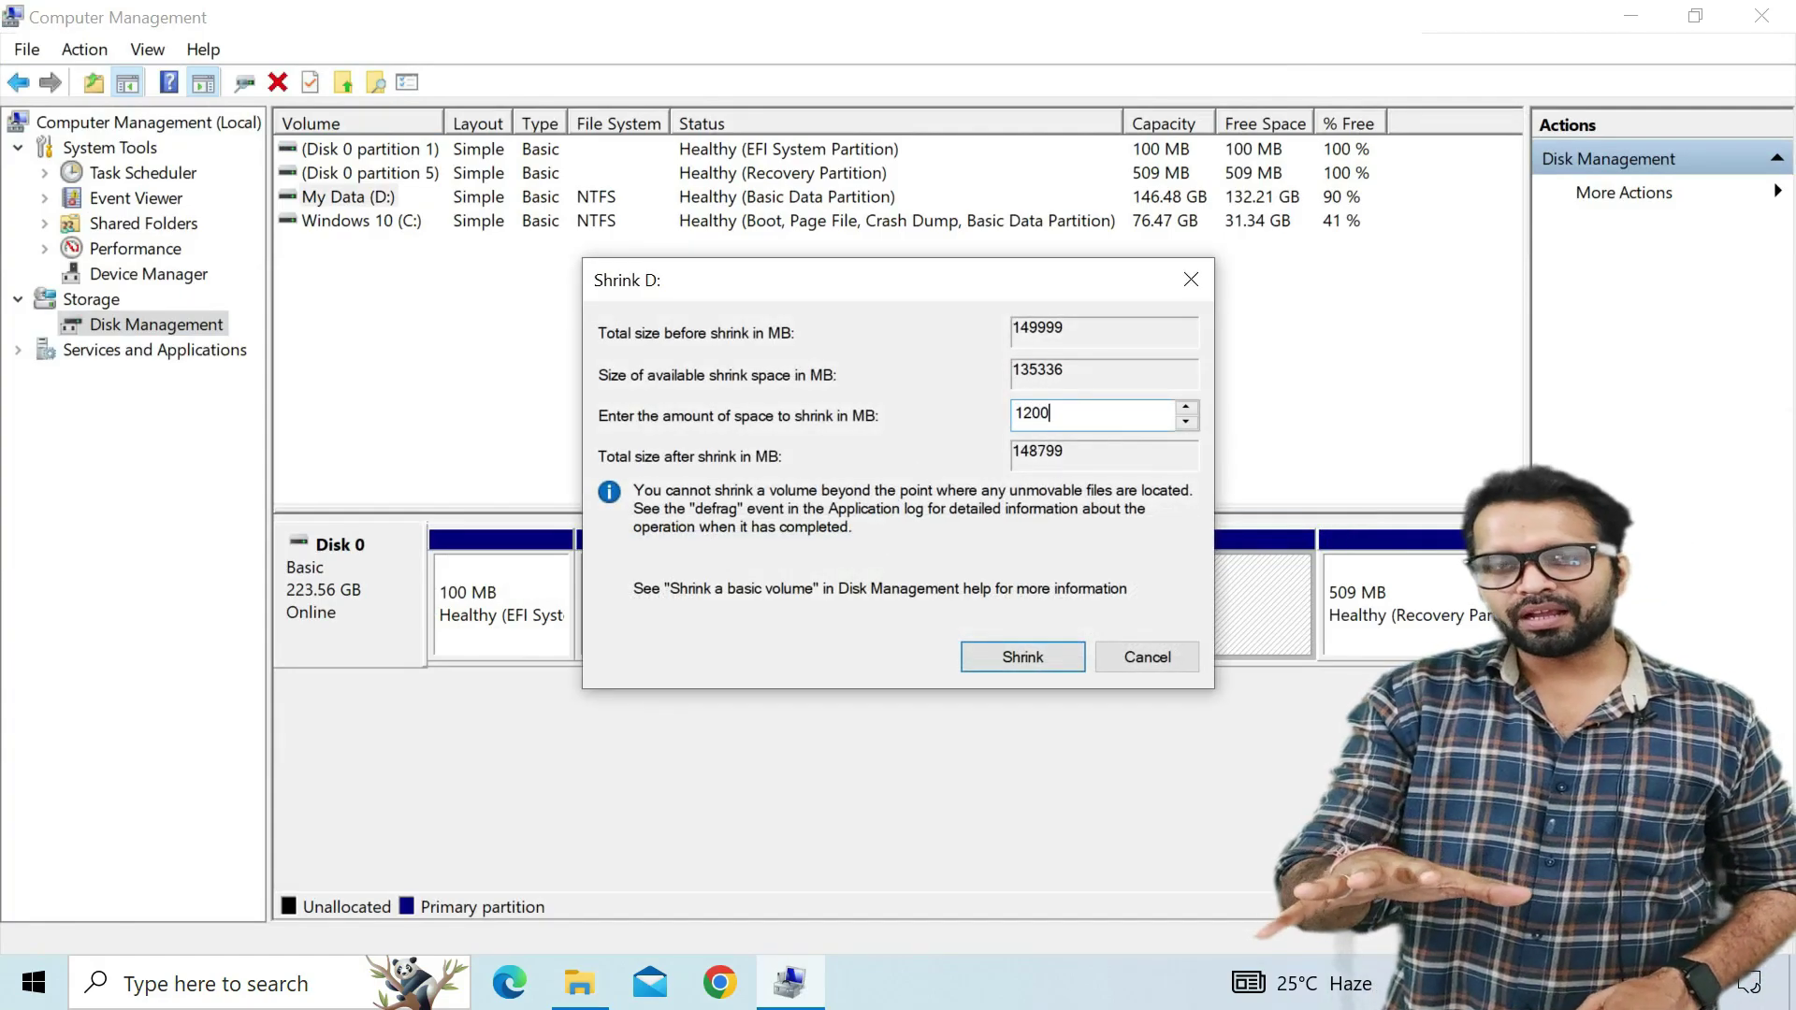
{"action": "type", "text": "0"}
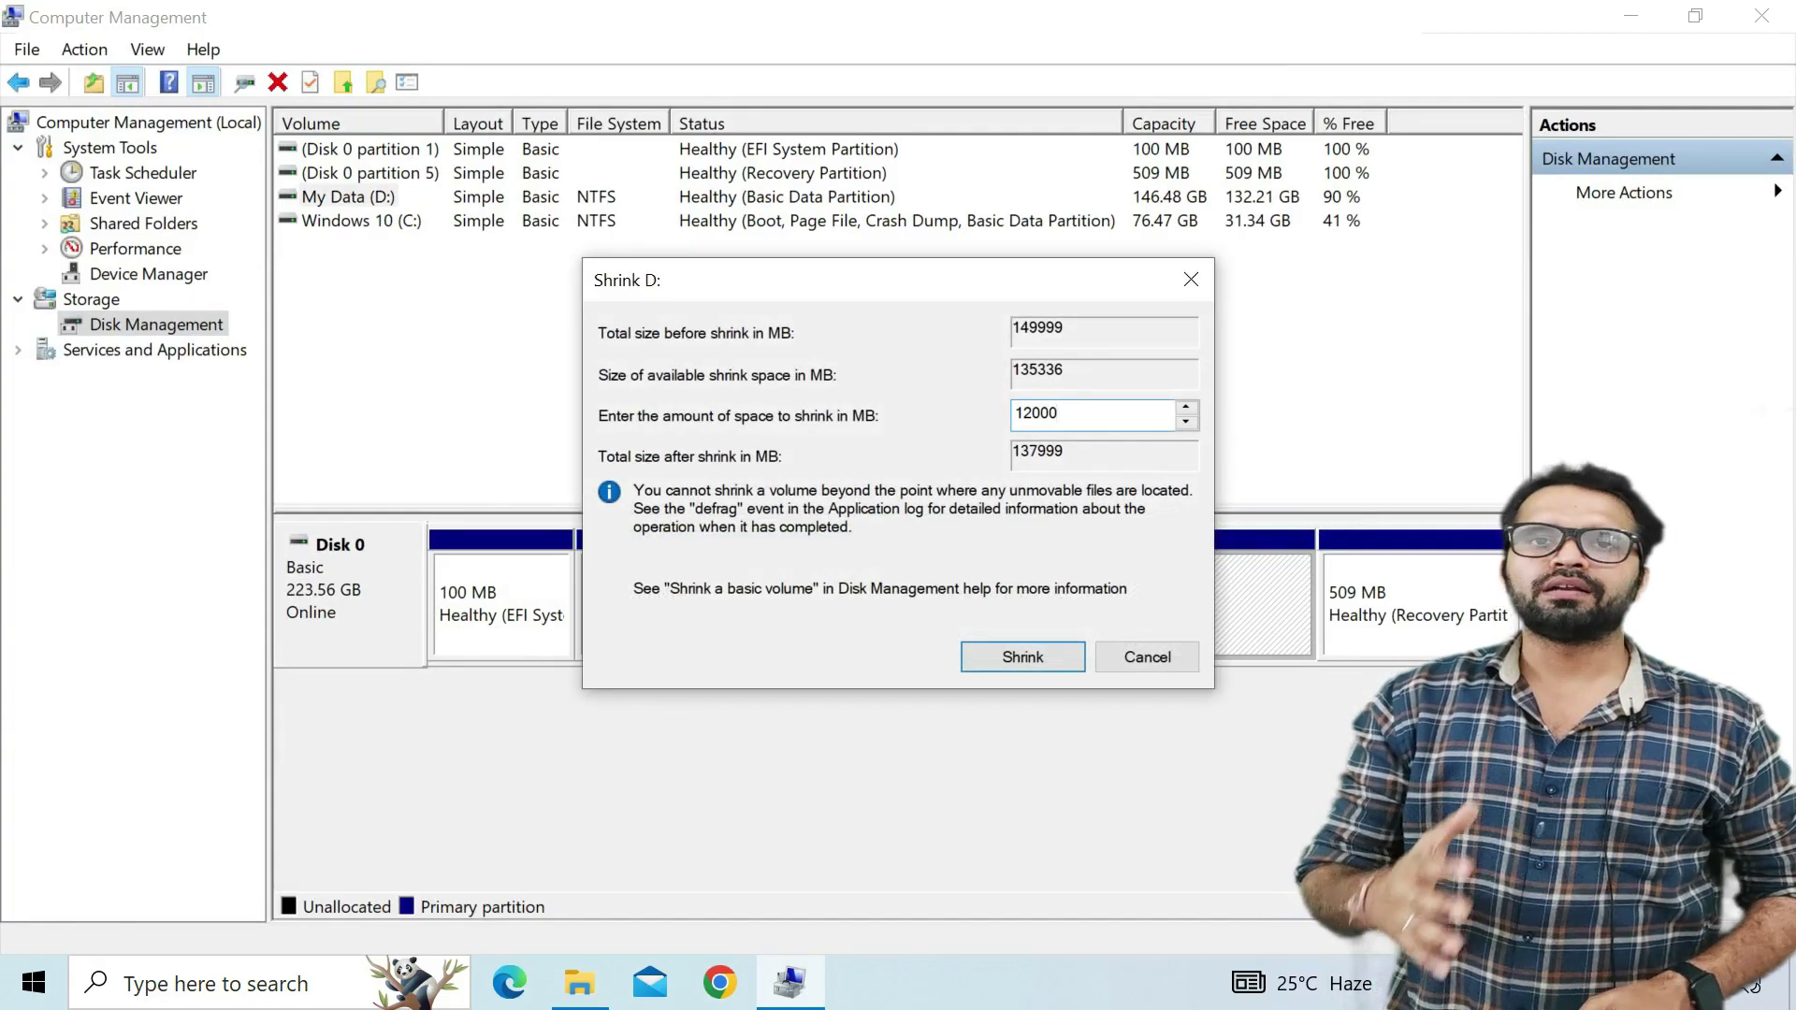
{"action": "left_click", "coordinate": [1020, 658]}
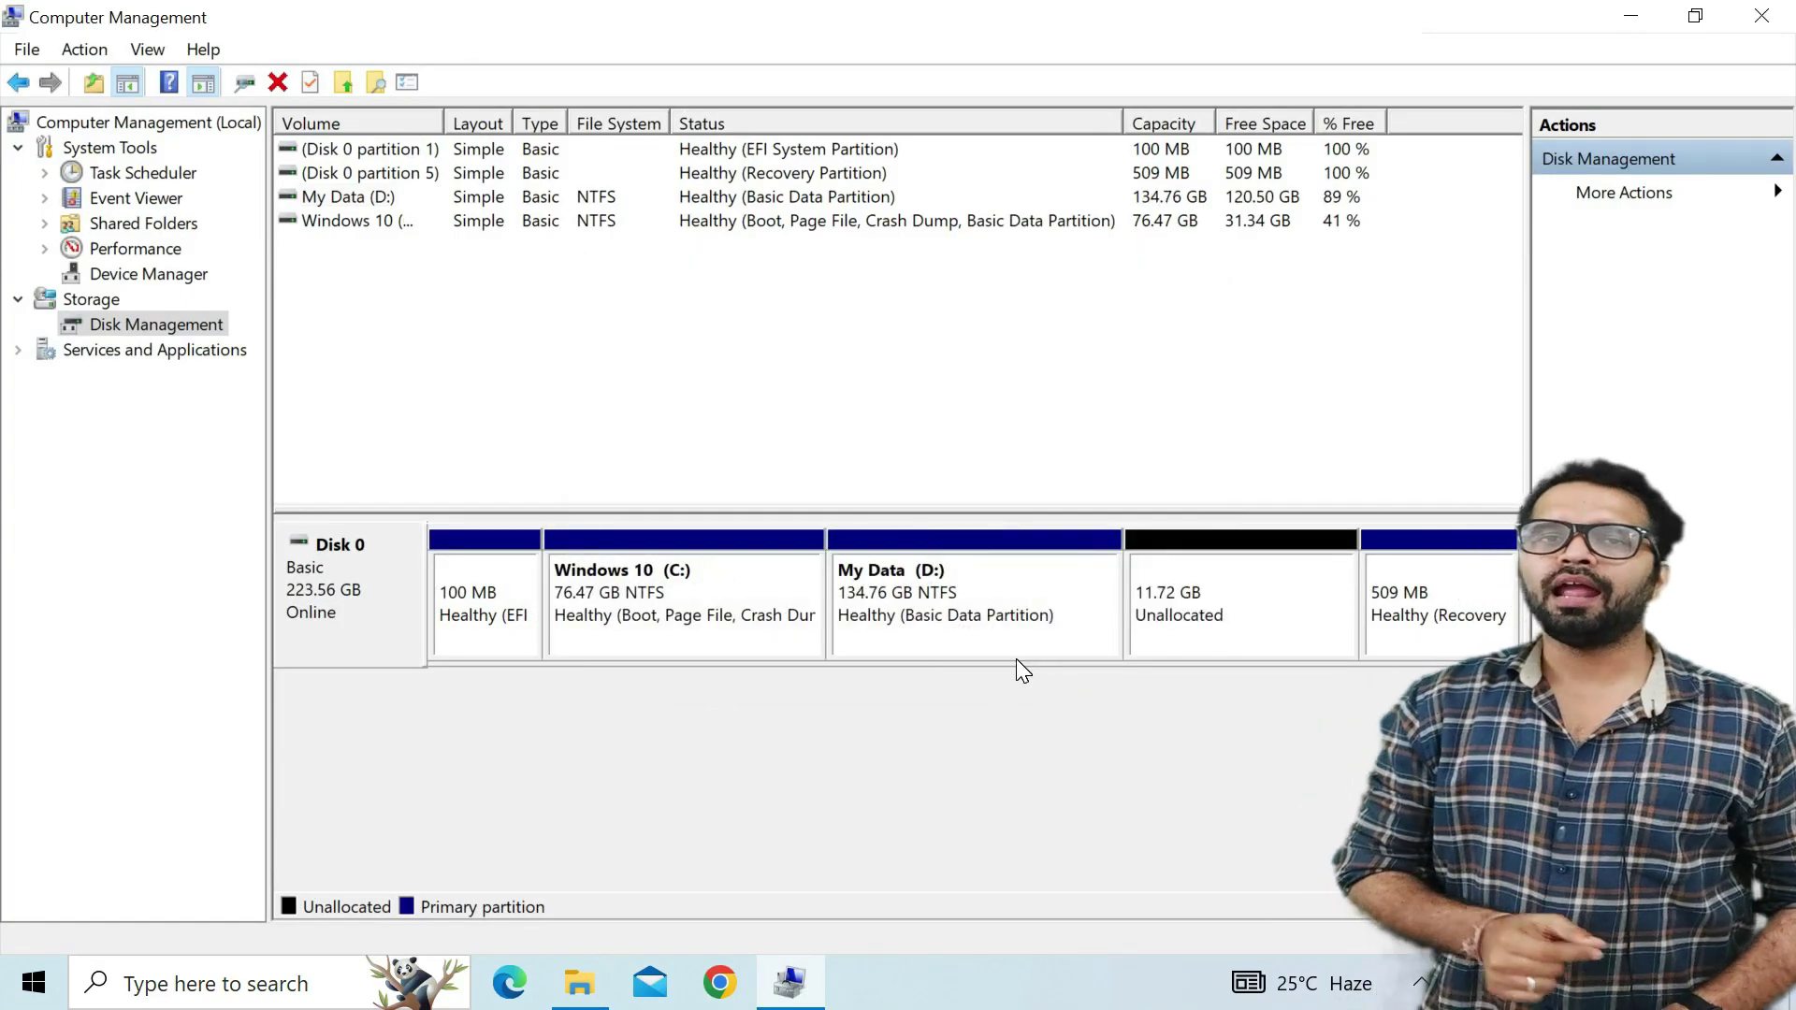
Step: Create a new simple volume in the unallocated space on Disk 0, accepting the wizard's default settings
{"action": "right_click", "coordinate": [1270, 582]}
{"action": "left_click", "coordinate": [1350, 608]}
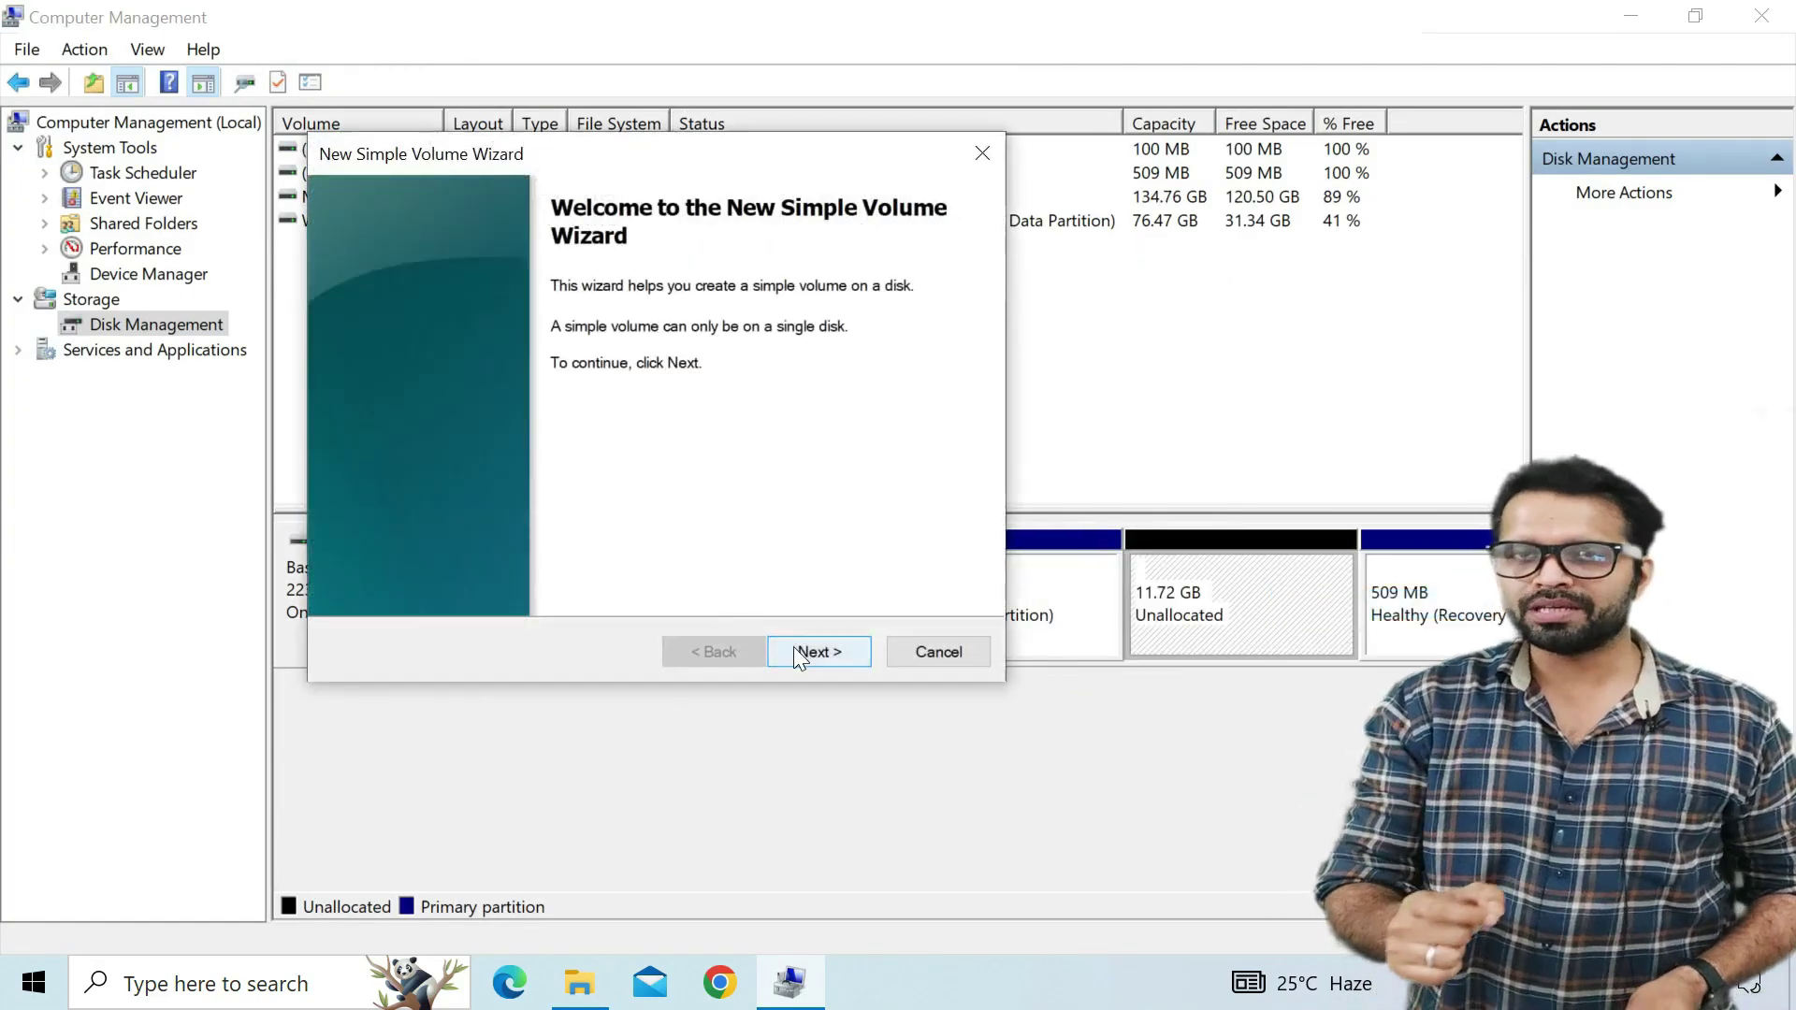
{"action": "left_click", "coordinate": [797, 652]}
{"action": "left_click", "coordinate": [811, 654]}
{"action": "left_click", "coordinate": [811, 654]}
{"action": "left_click", "coordinate": [812, 654]}
{"action": "left_click", "coordinate": [811, 654]}
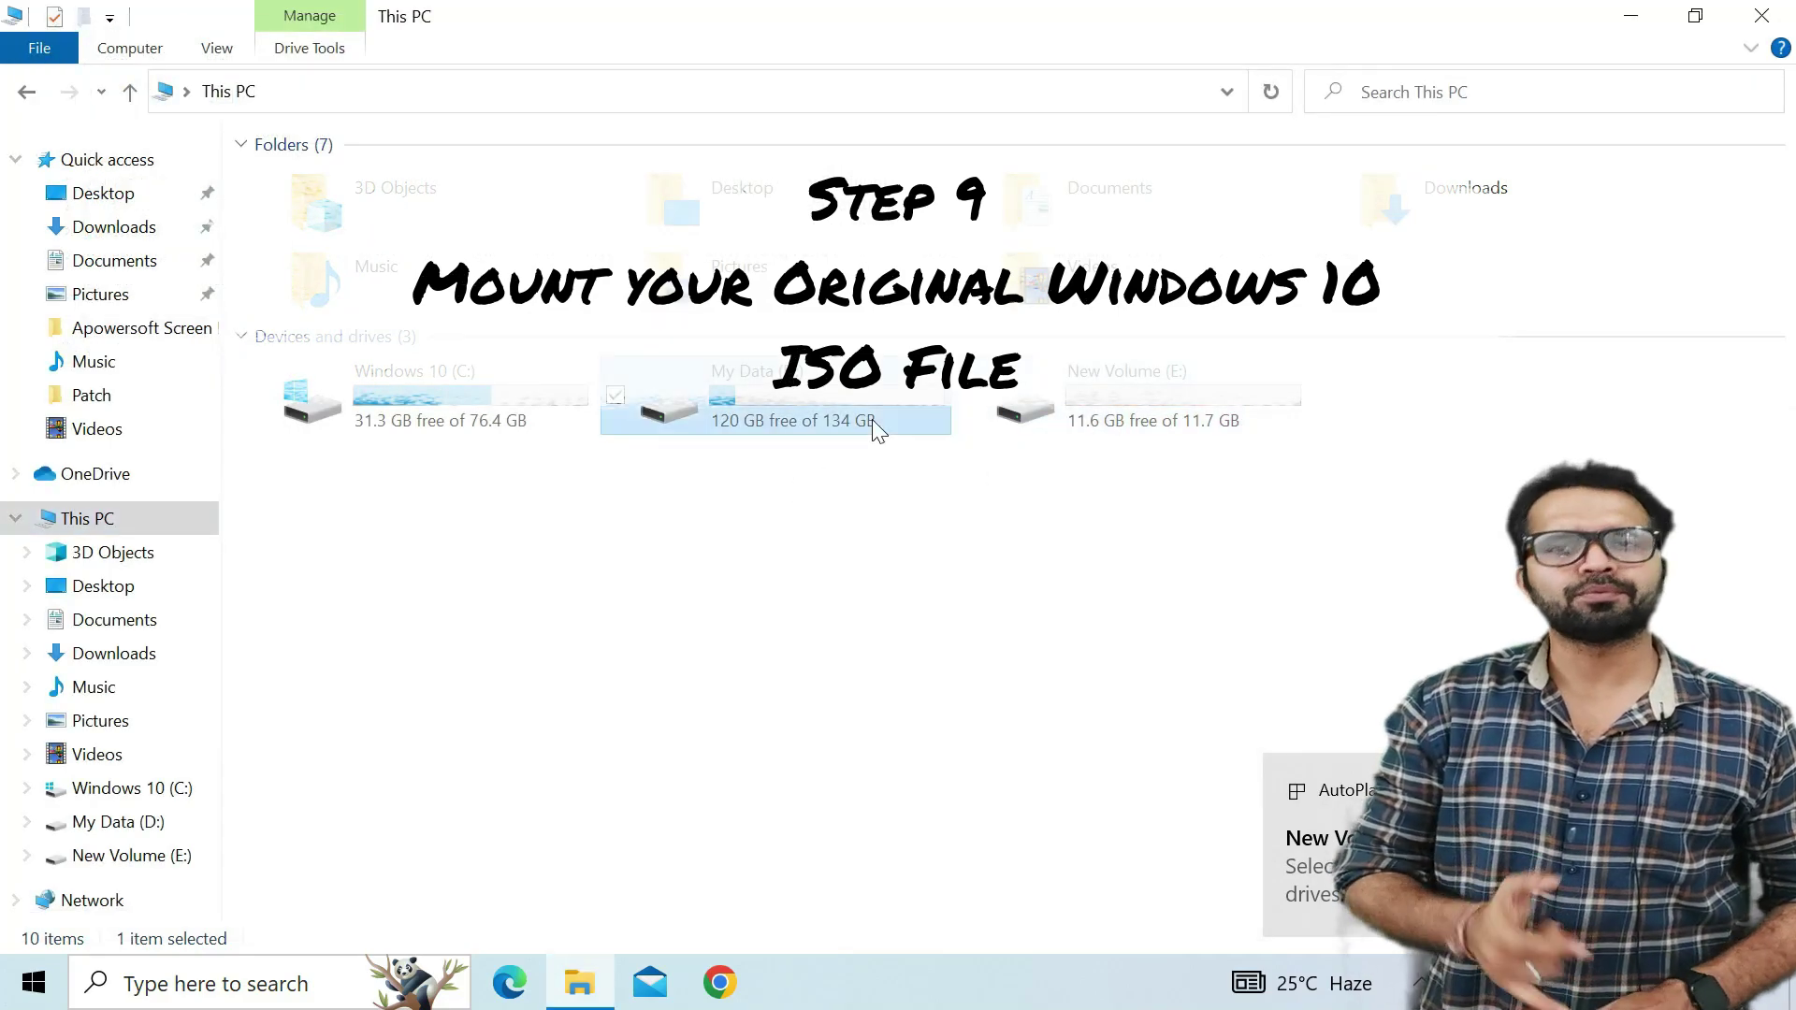
Step: Mount the Windows10 disc image from the My Data (D:) drive and return to This PC
{"action": "double_click", "coordinate": [872, 419]}
{"action": "double_click", "coordinate": [347, 245]}
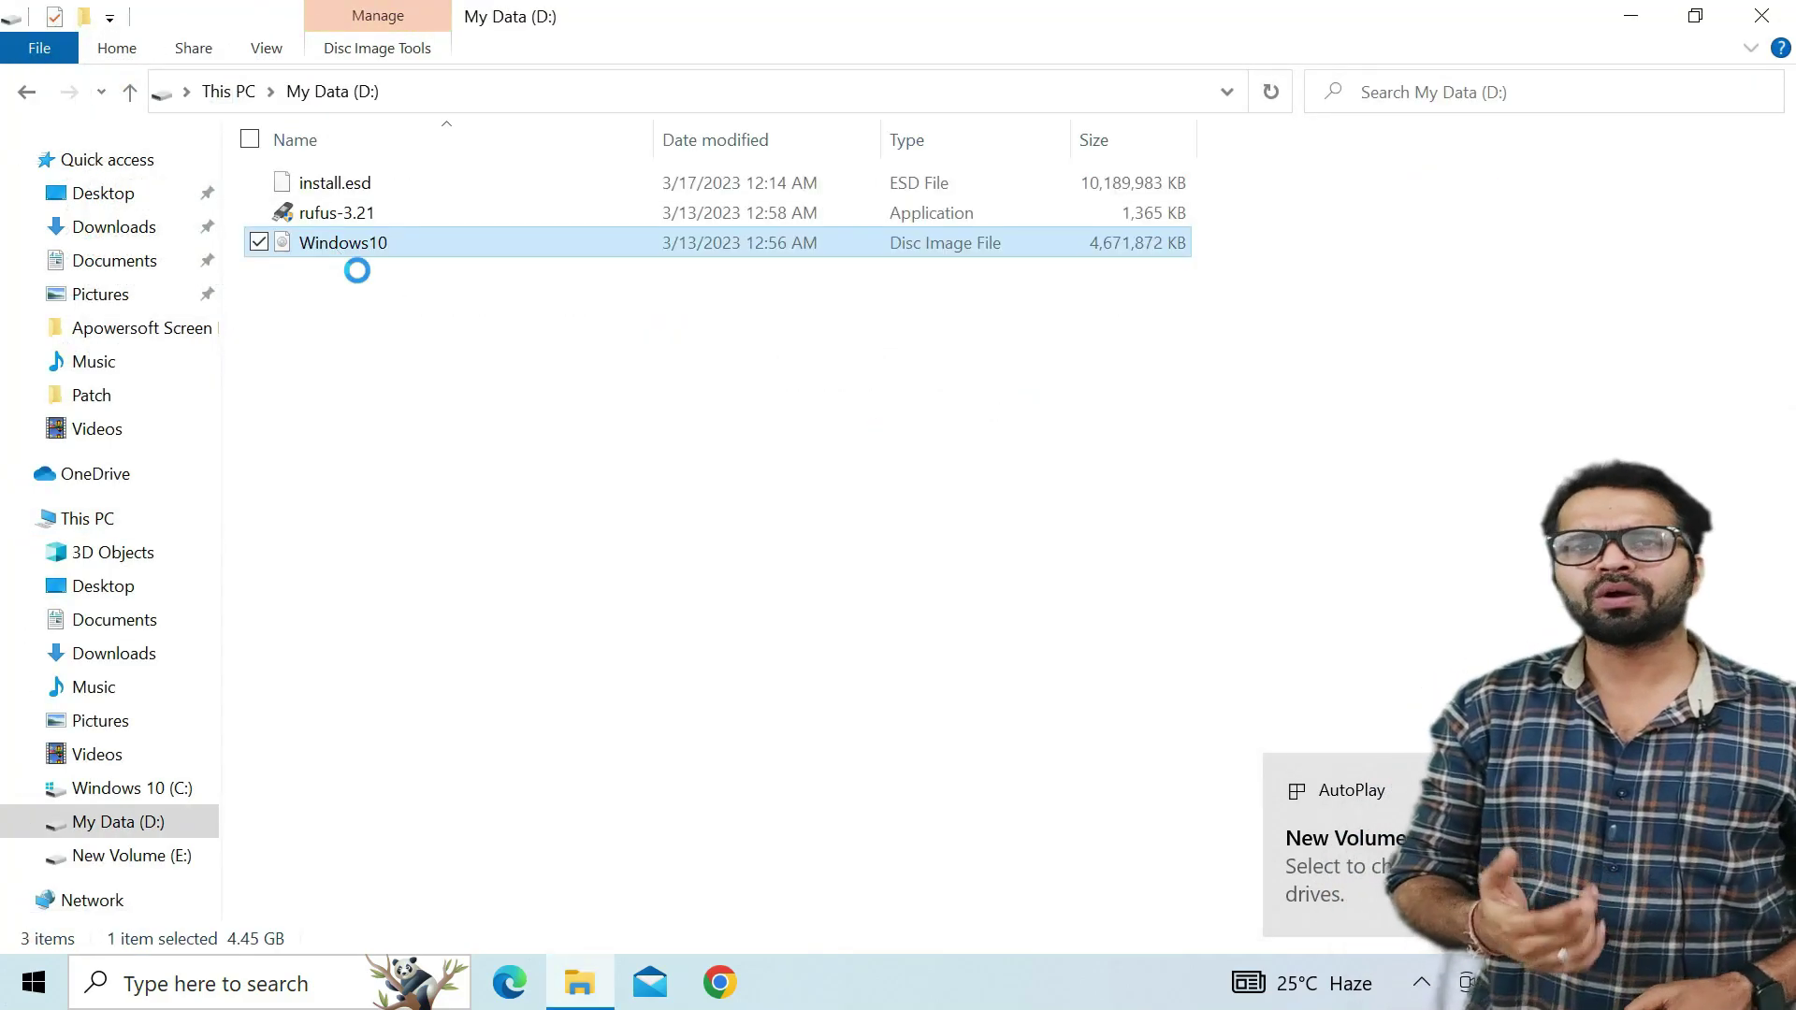
{"action": "right_click", "coordinate": [369, 247]}
{"action": "left_click", "coordinate": [165, 268]}
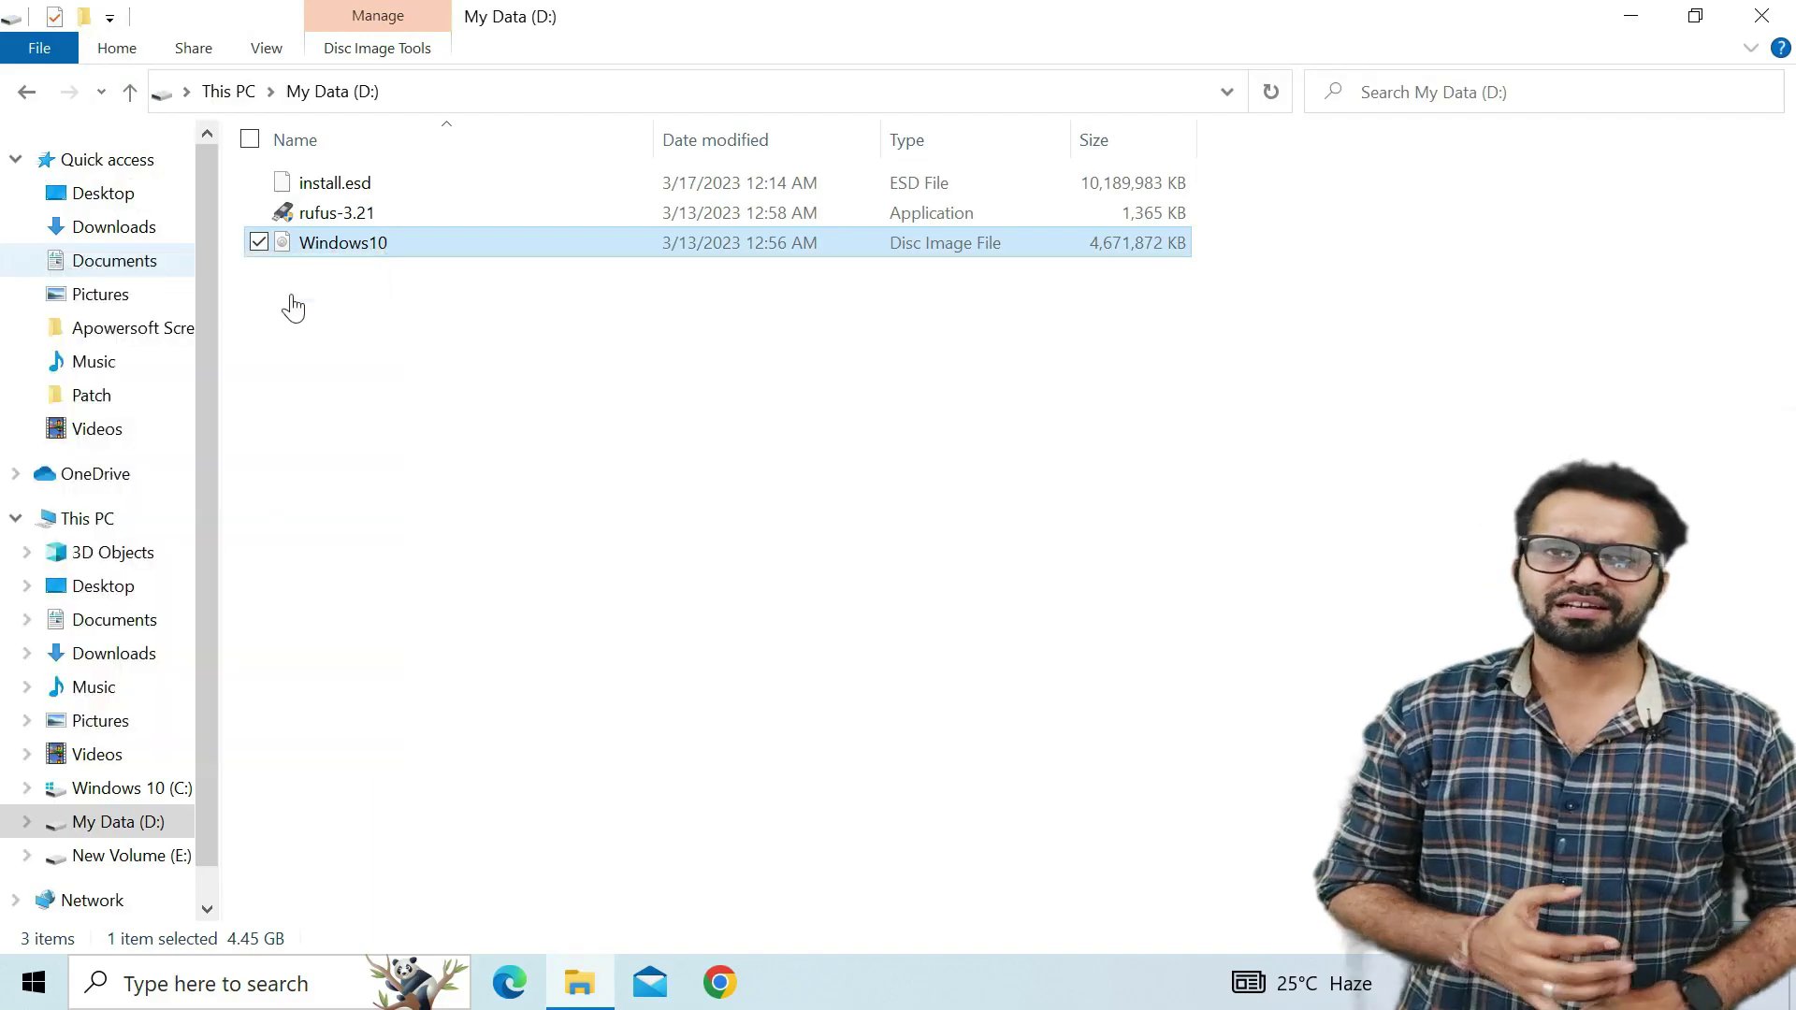
{"action": "left_click", "coordinate": [27, 93]}
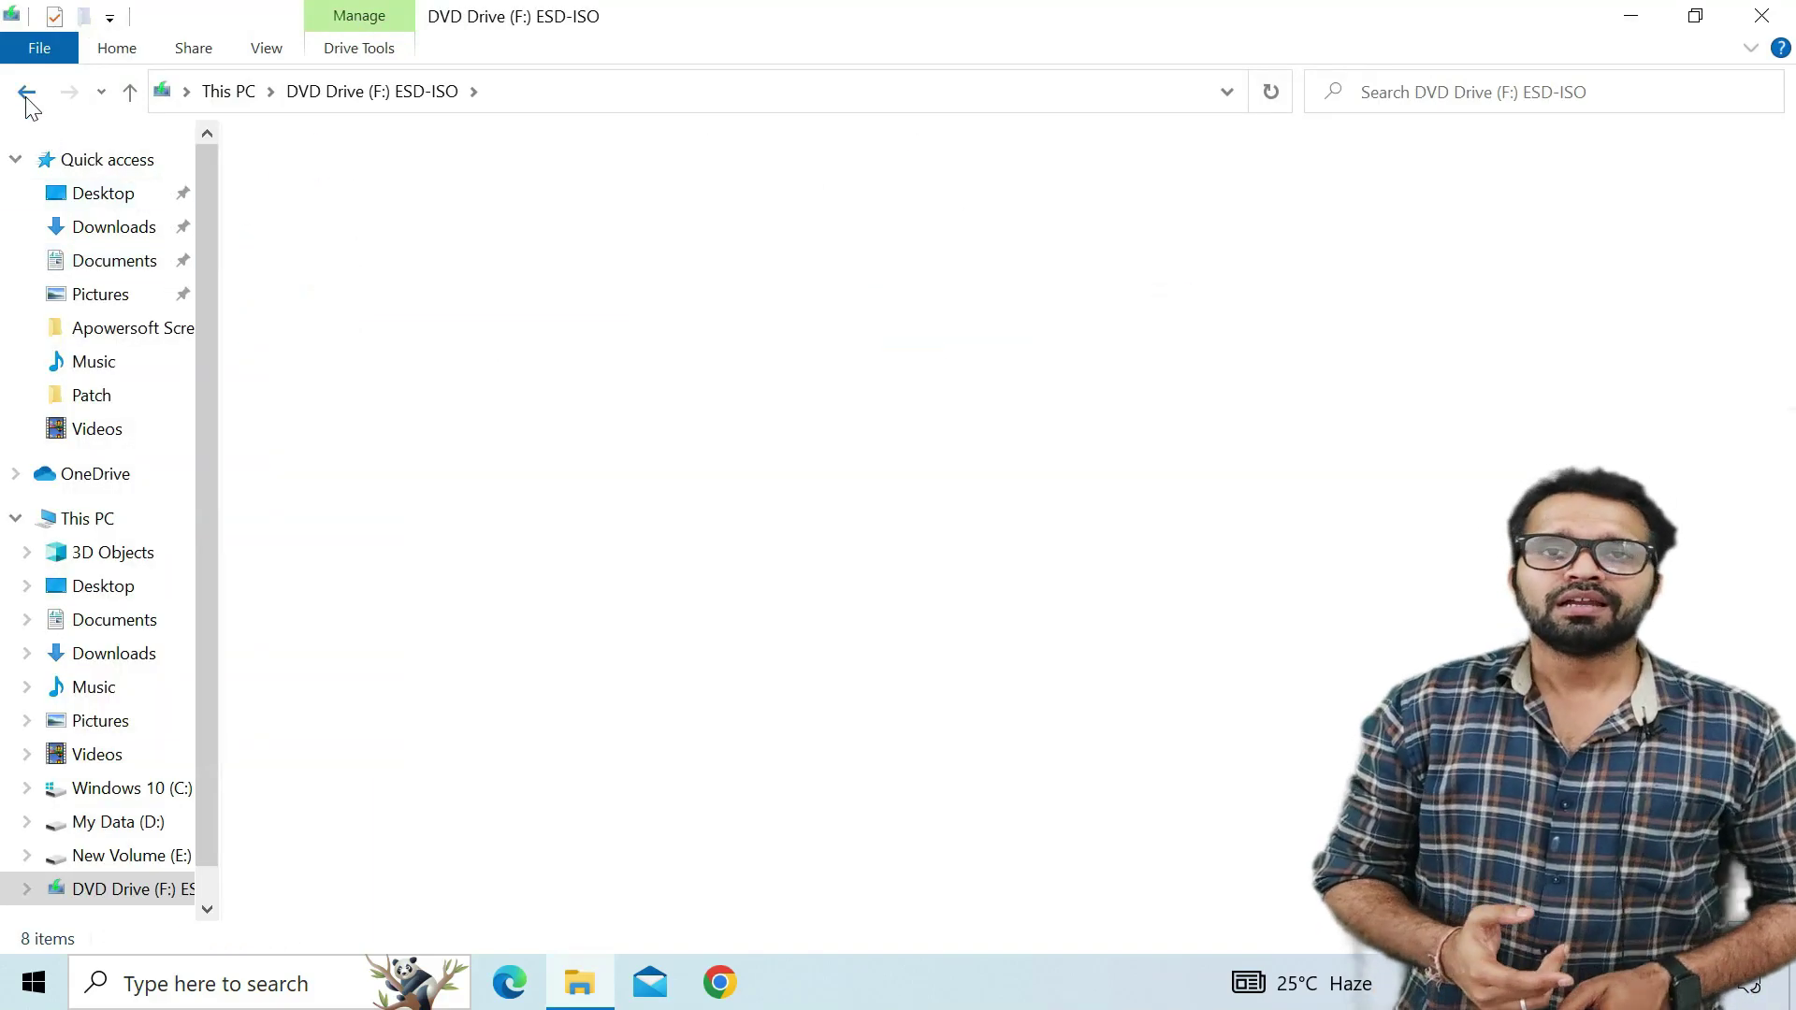
{"action": "left_click", "coordinate": [27, 97]}
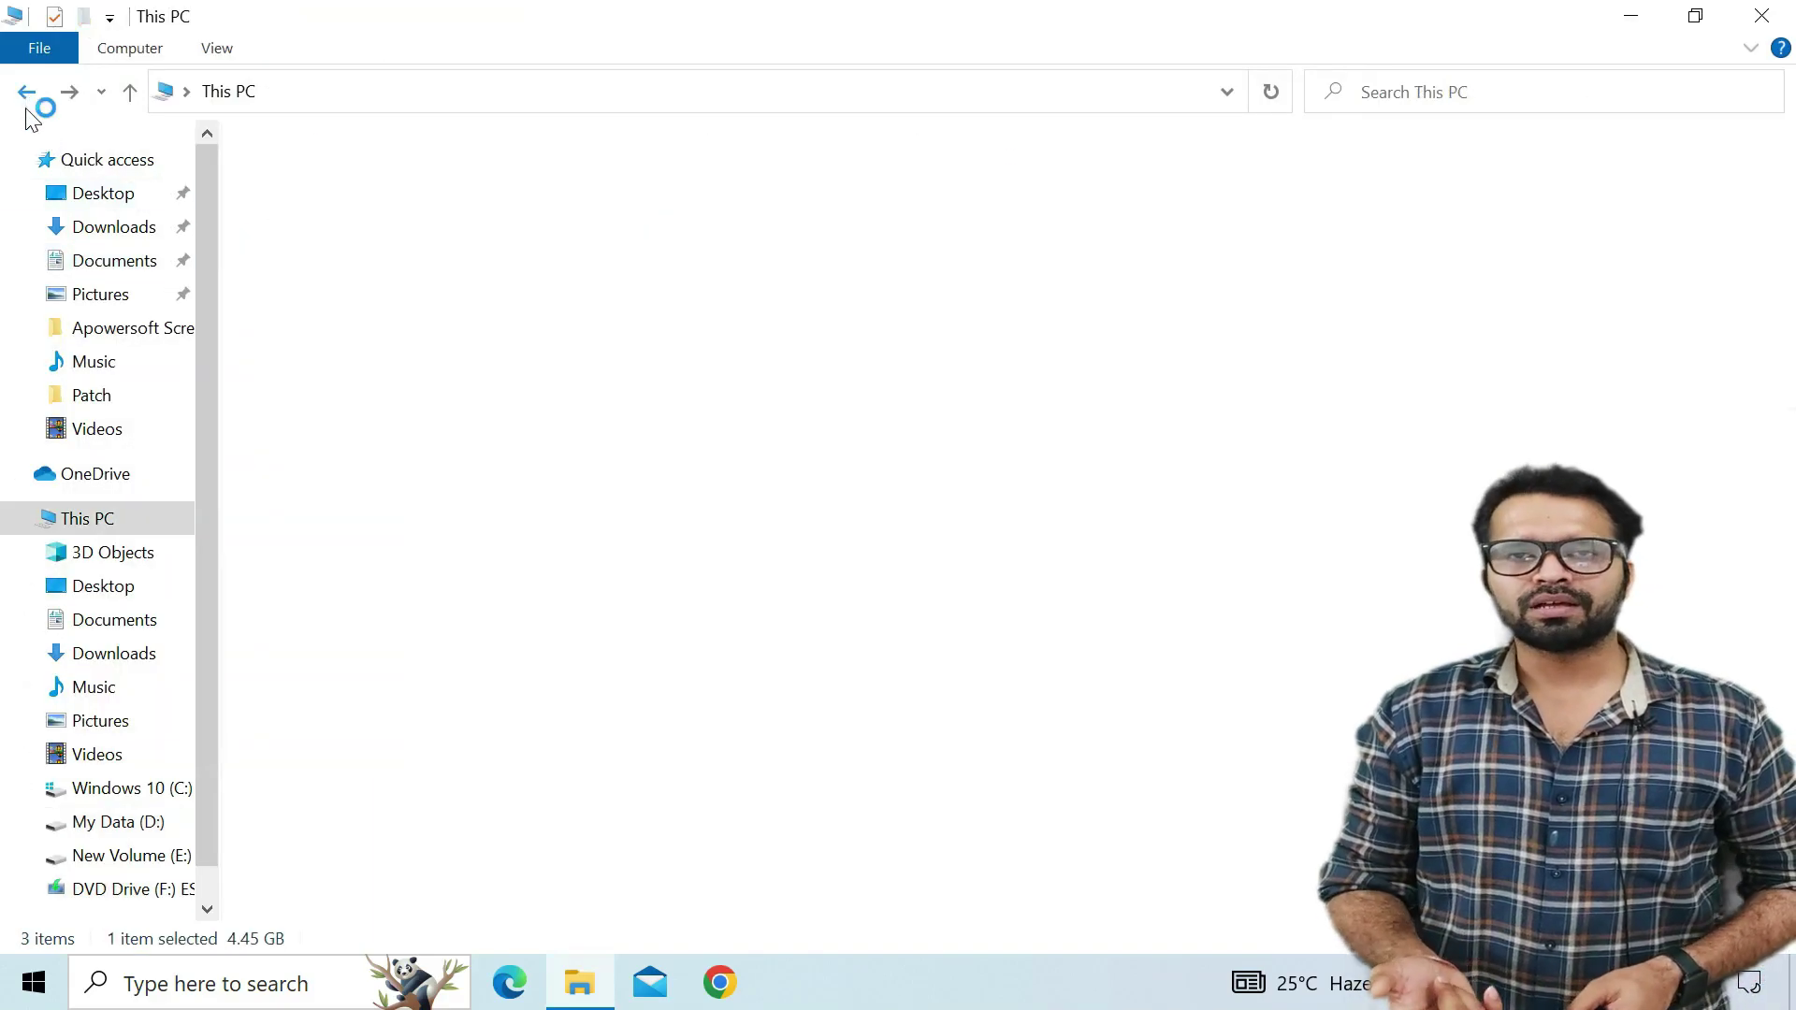
Step: Open the mounted DVD Drive (F:) ESD-ISO and copy all of its files and folders
{"action": "left_click", "coordinate": [1519, 410]}
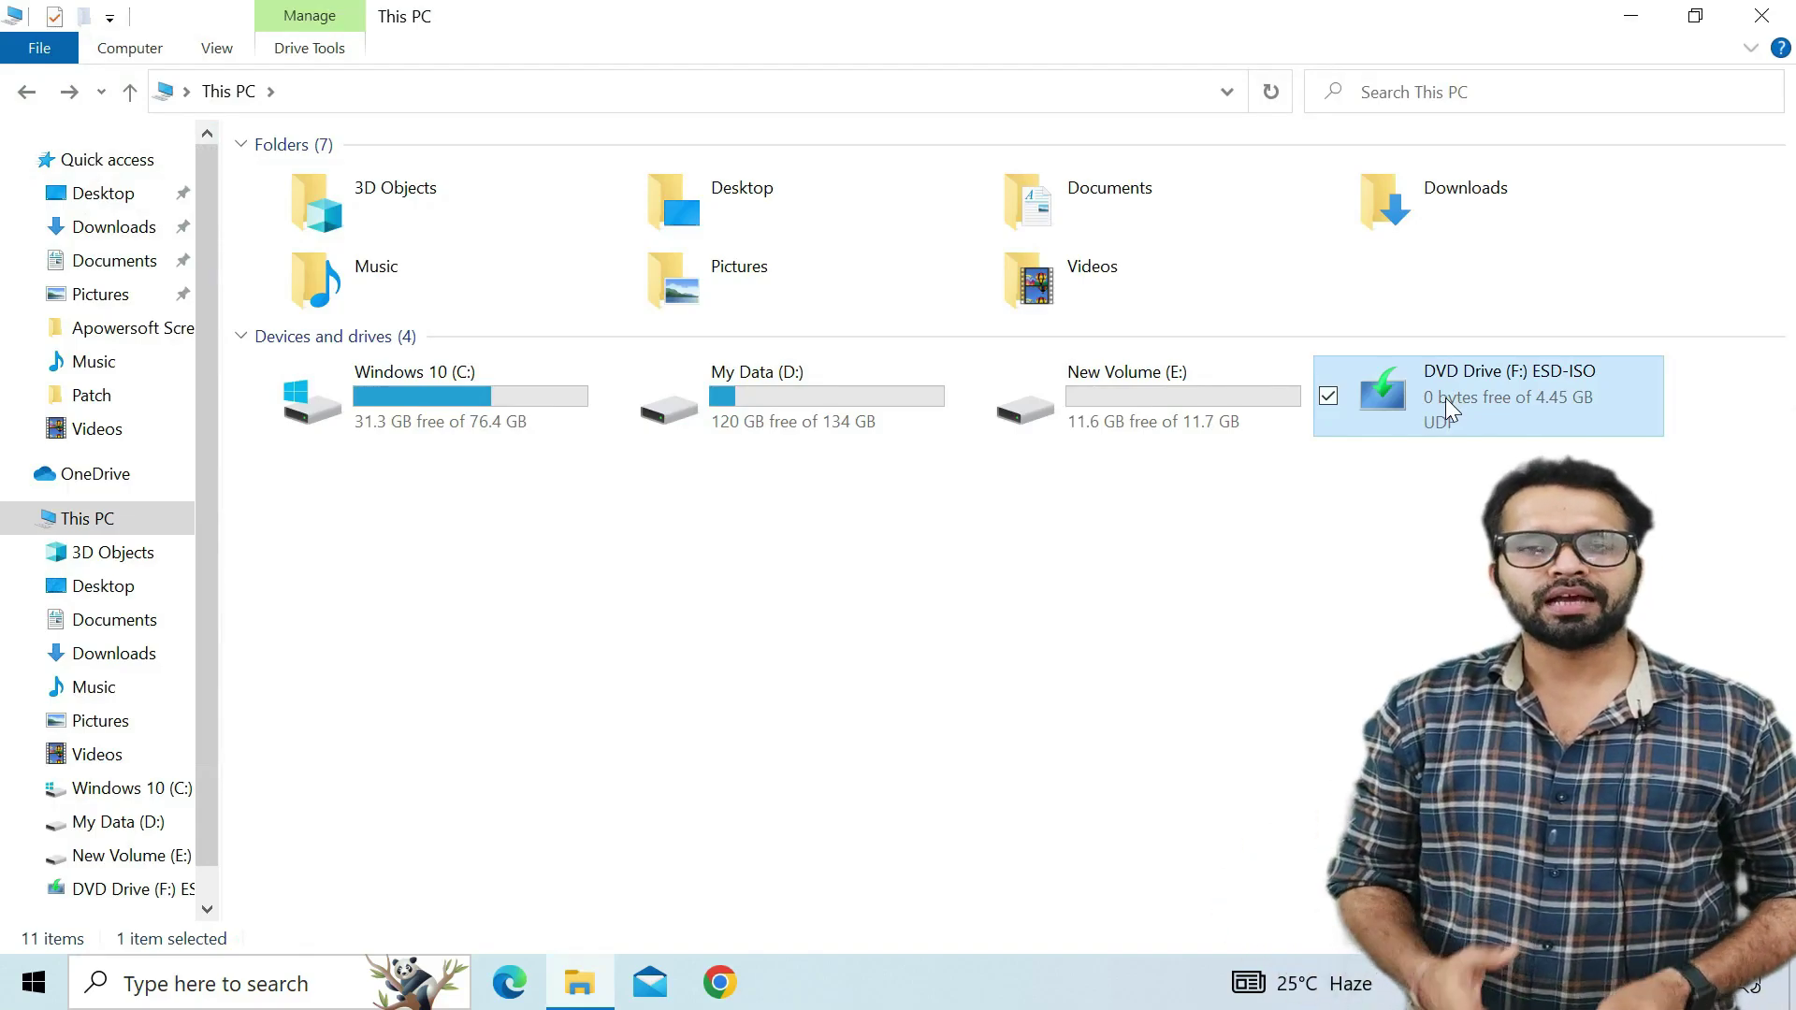
{"action": "right_click", "coordinate": [1445, 398]}
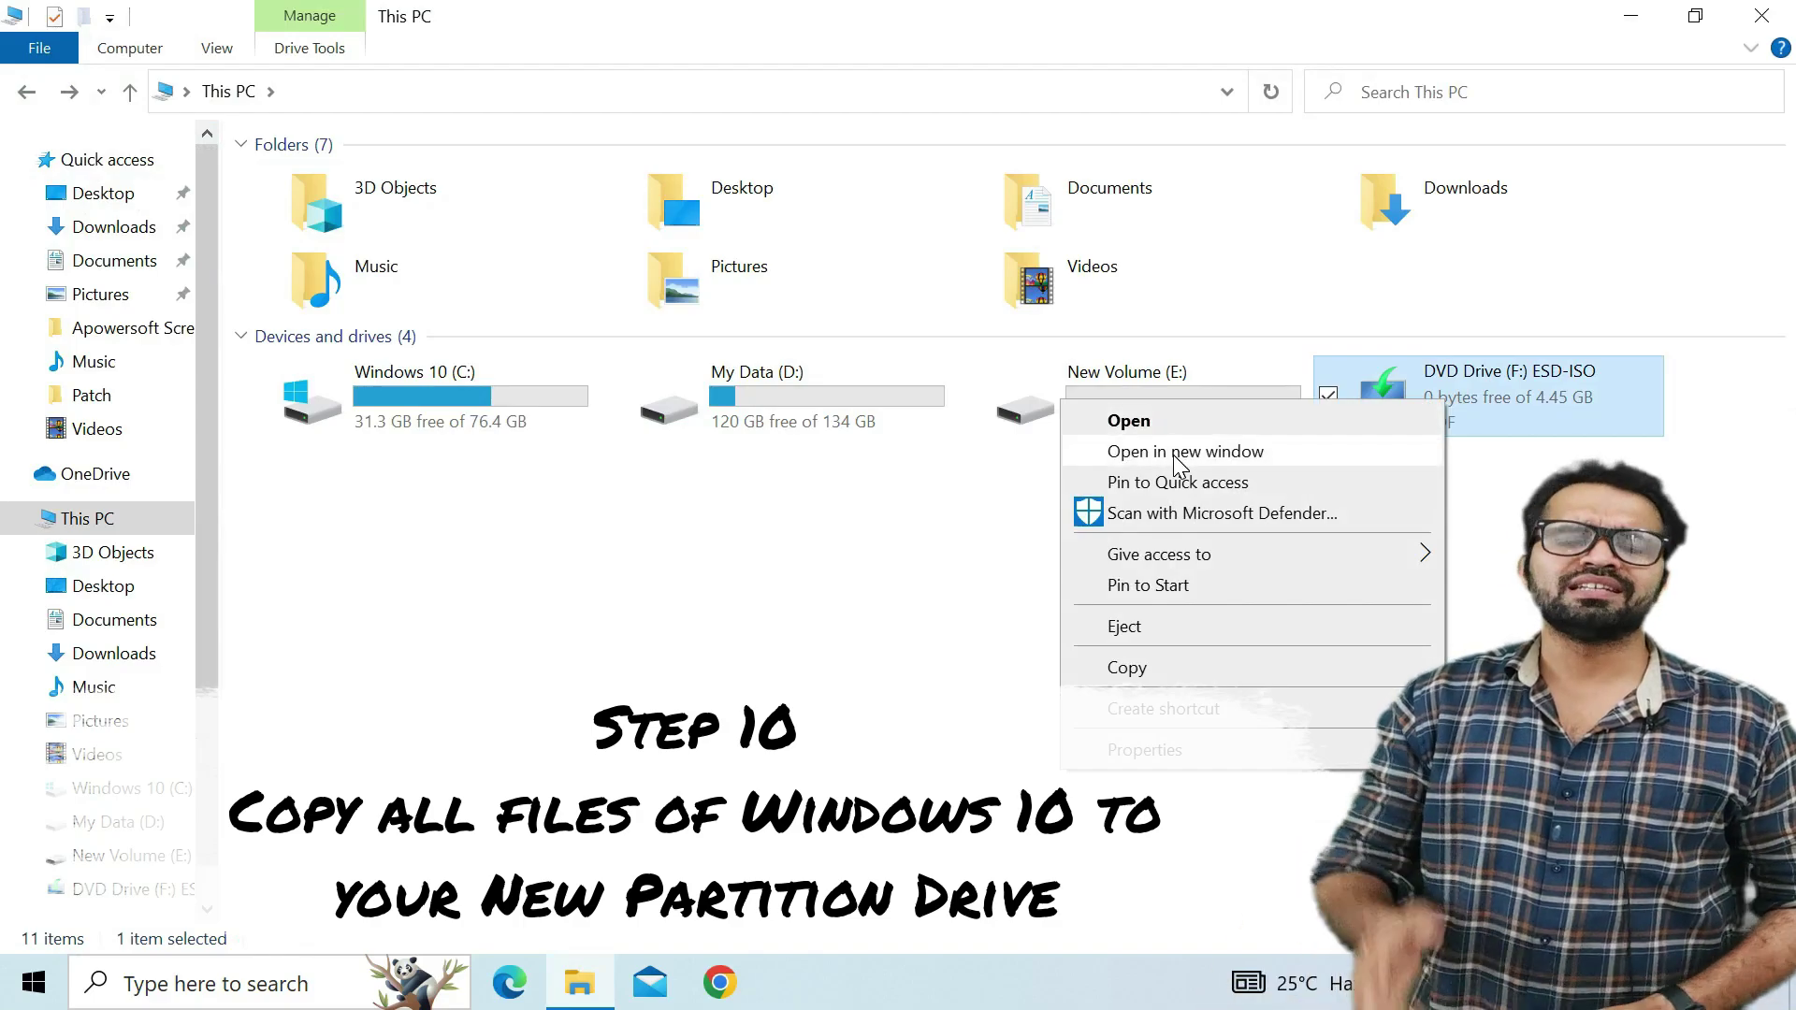
{"action": "left_click", "coordinate": [1193, 426]}
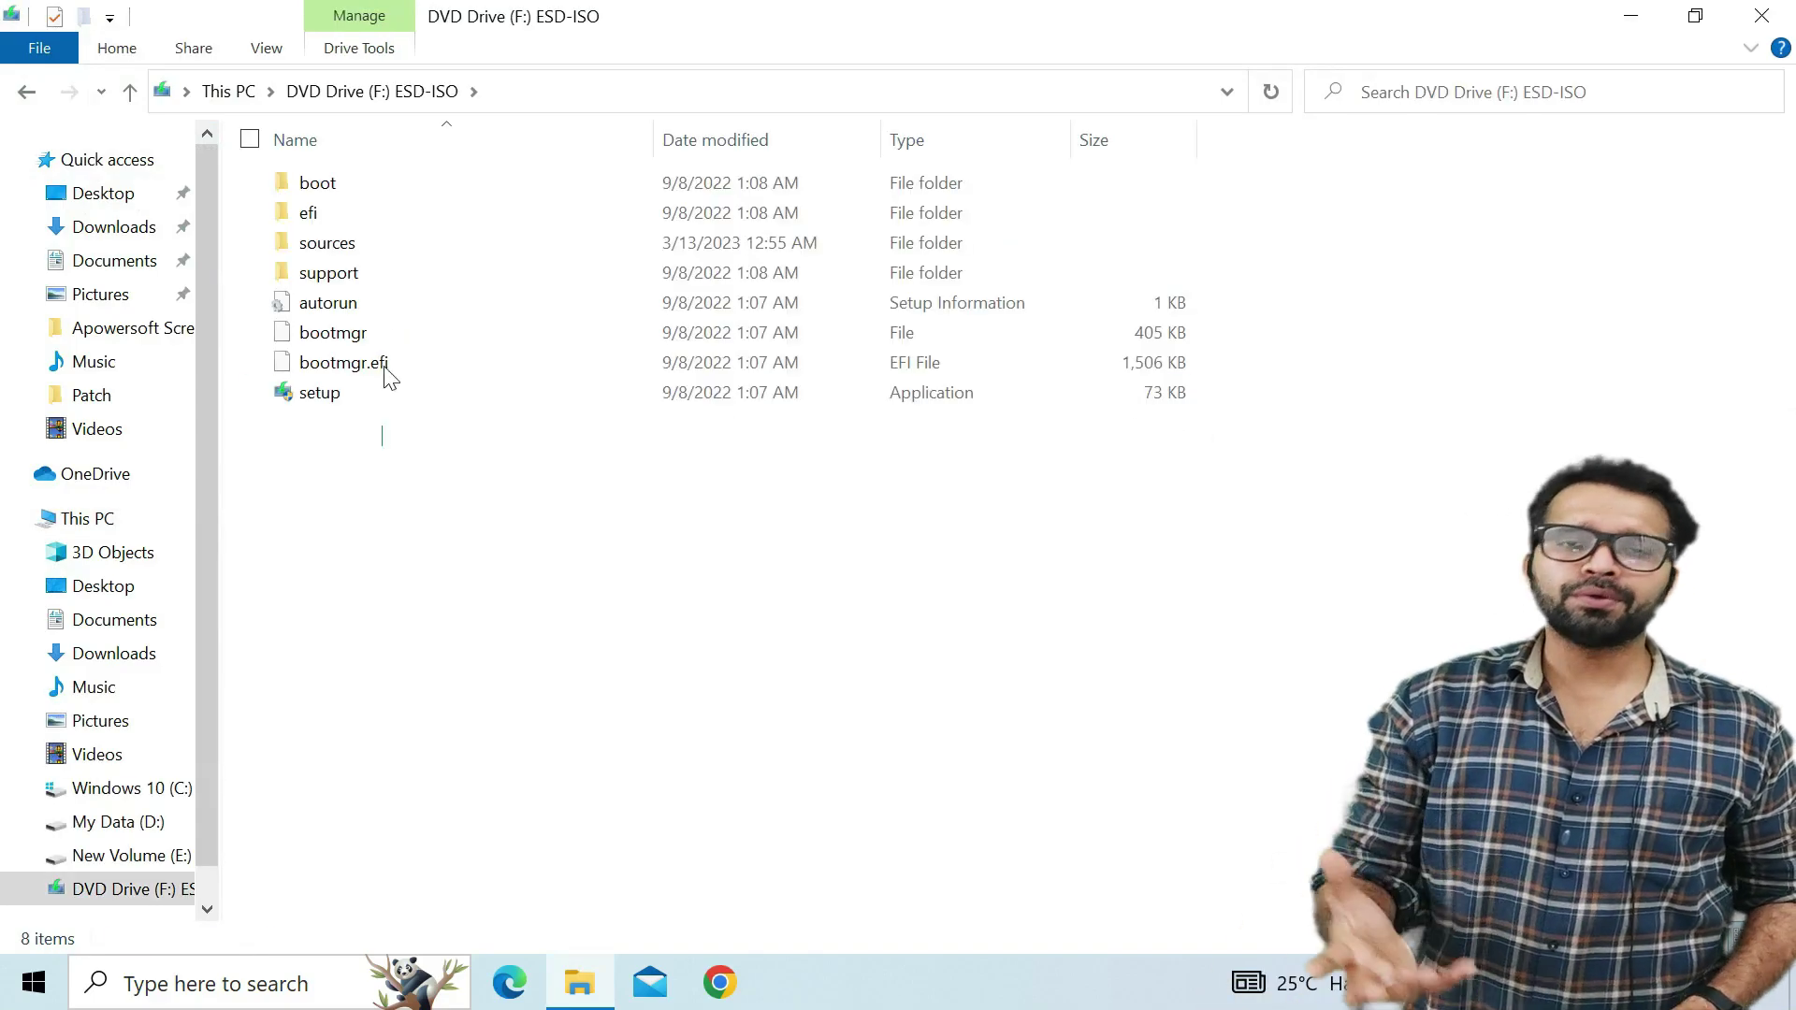
{"action": "key", "text": "ctrl+a"}
{"action": "right_click", "coordinate": [339, 249]}
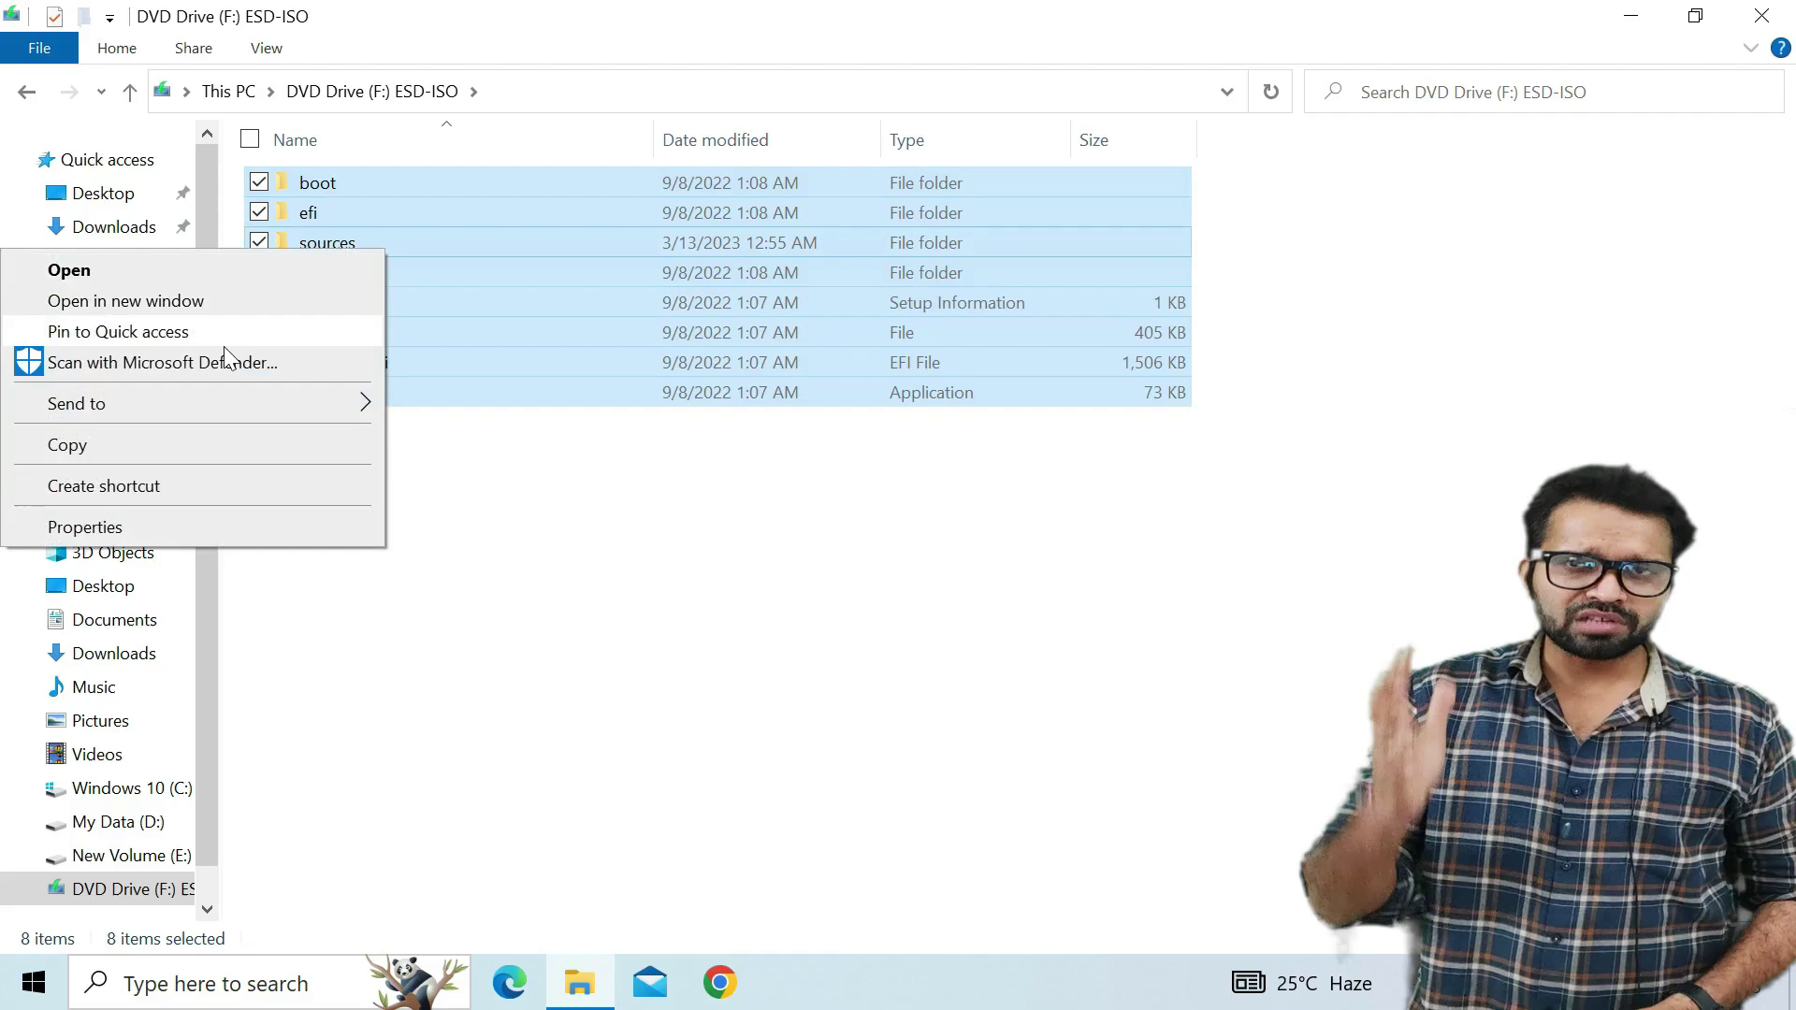
{"action": "left_click", "coordinate": [187, 448]}
Step: Paste the copied Windows setup files into the empty New Volume (E:) drive
{"action": "left_click", "coordinate": [21, 97]}
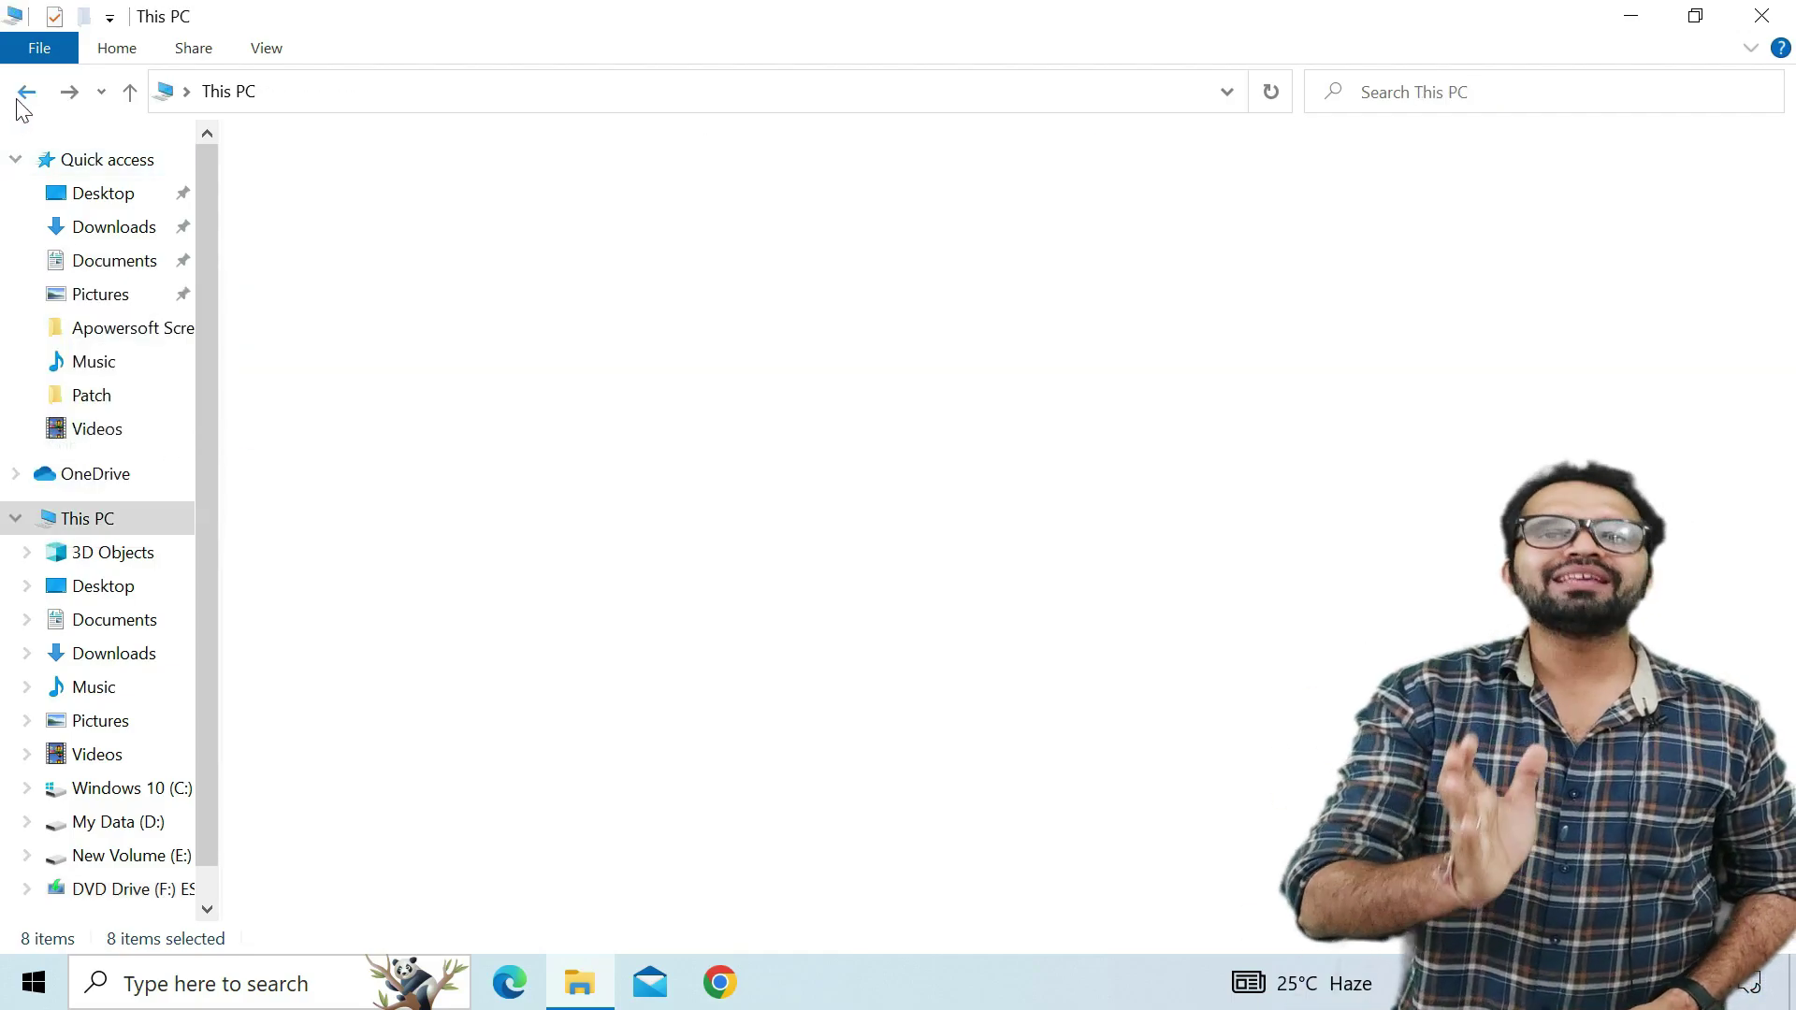
{"action": "left_click", "coordinate": [1093, 425]}
{"action": "double_click", "coordinate": [1093, 426]}
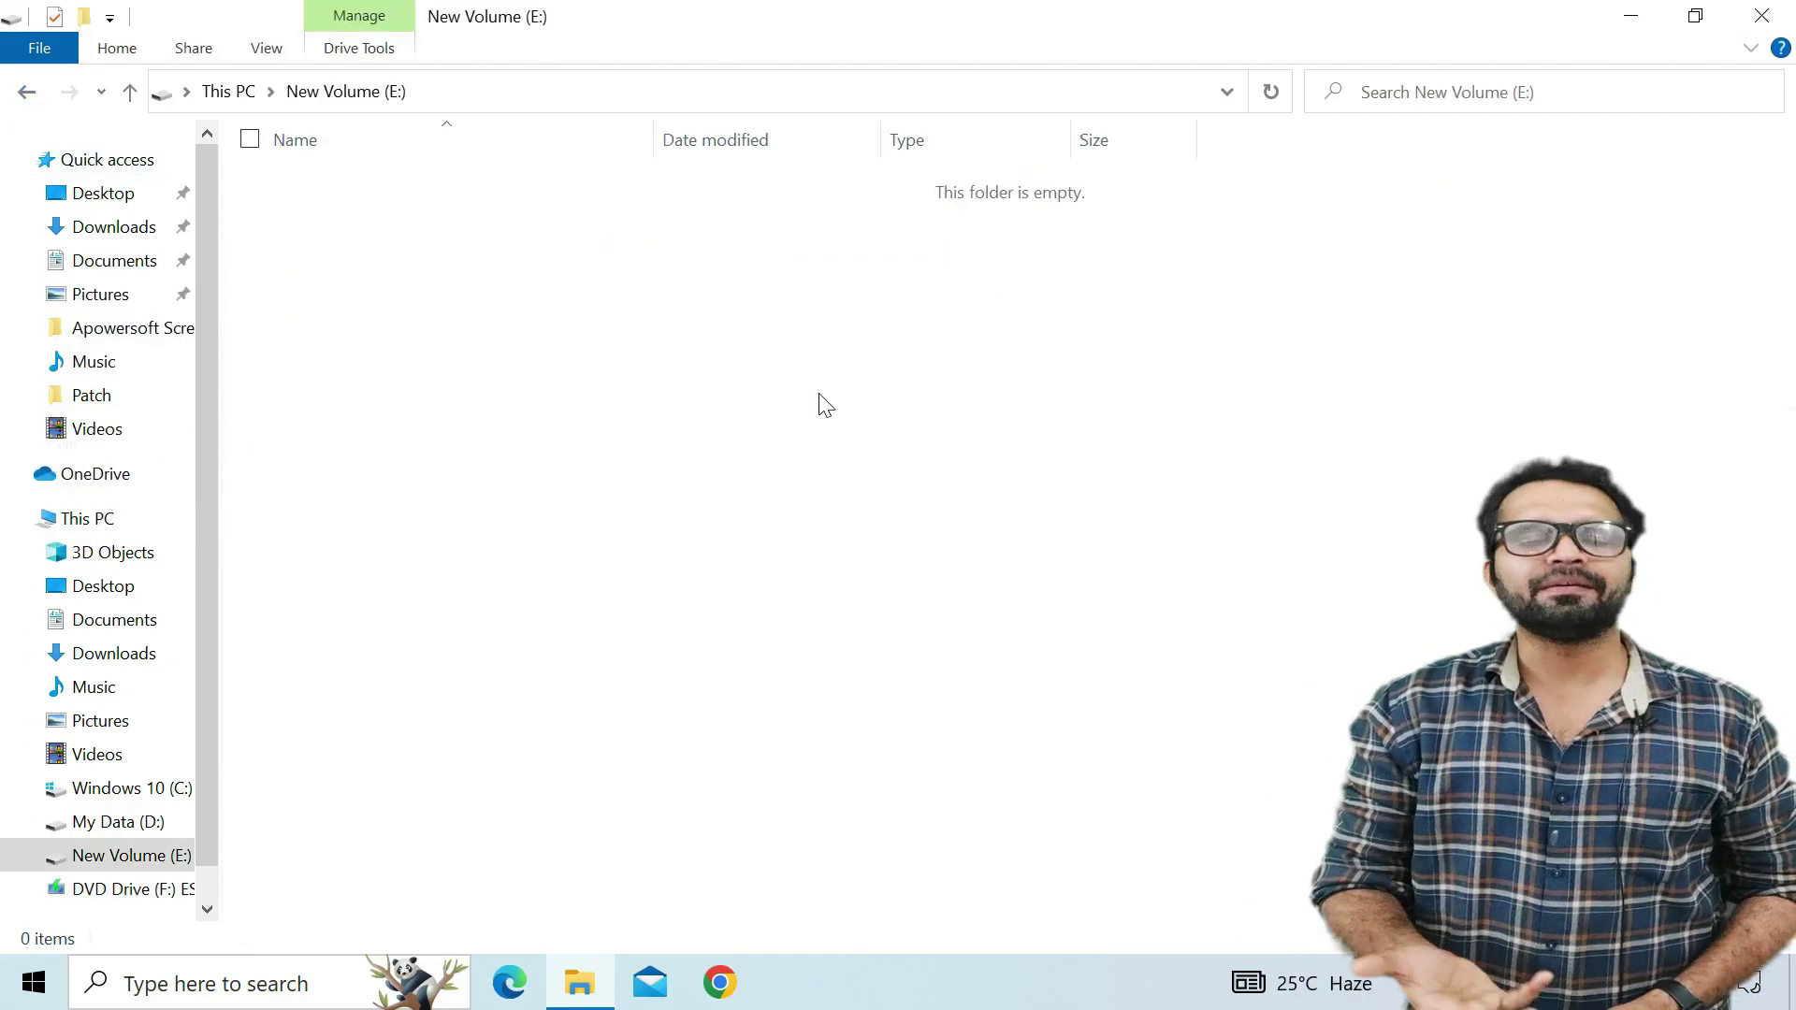
{"action": "right_click", "coordinate": [666, 324]}
{"action": "left_click", "coordinate": [514, 520]}
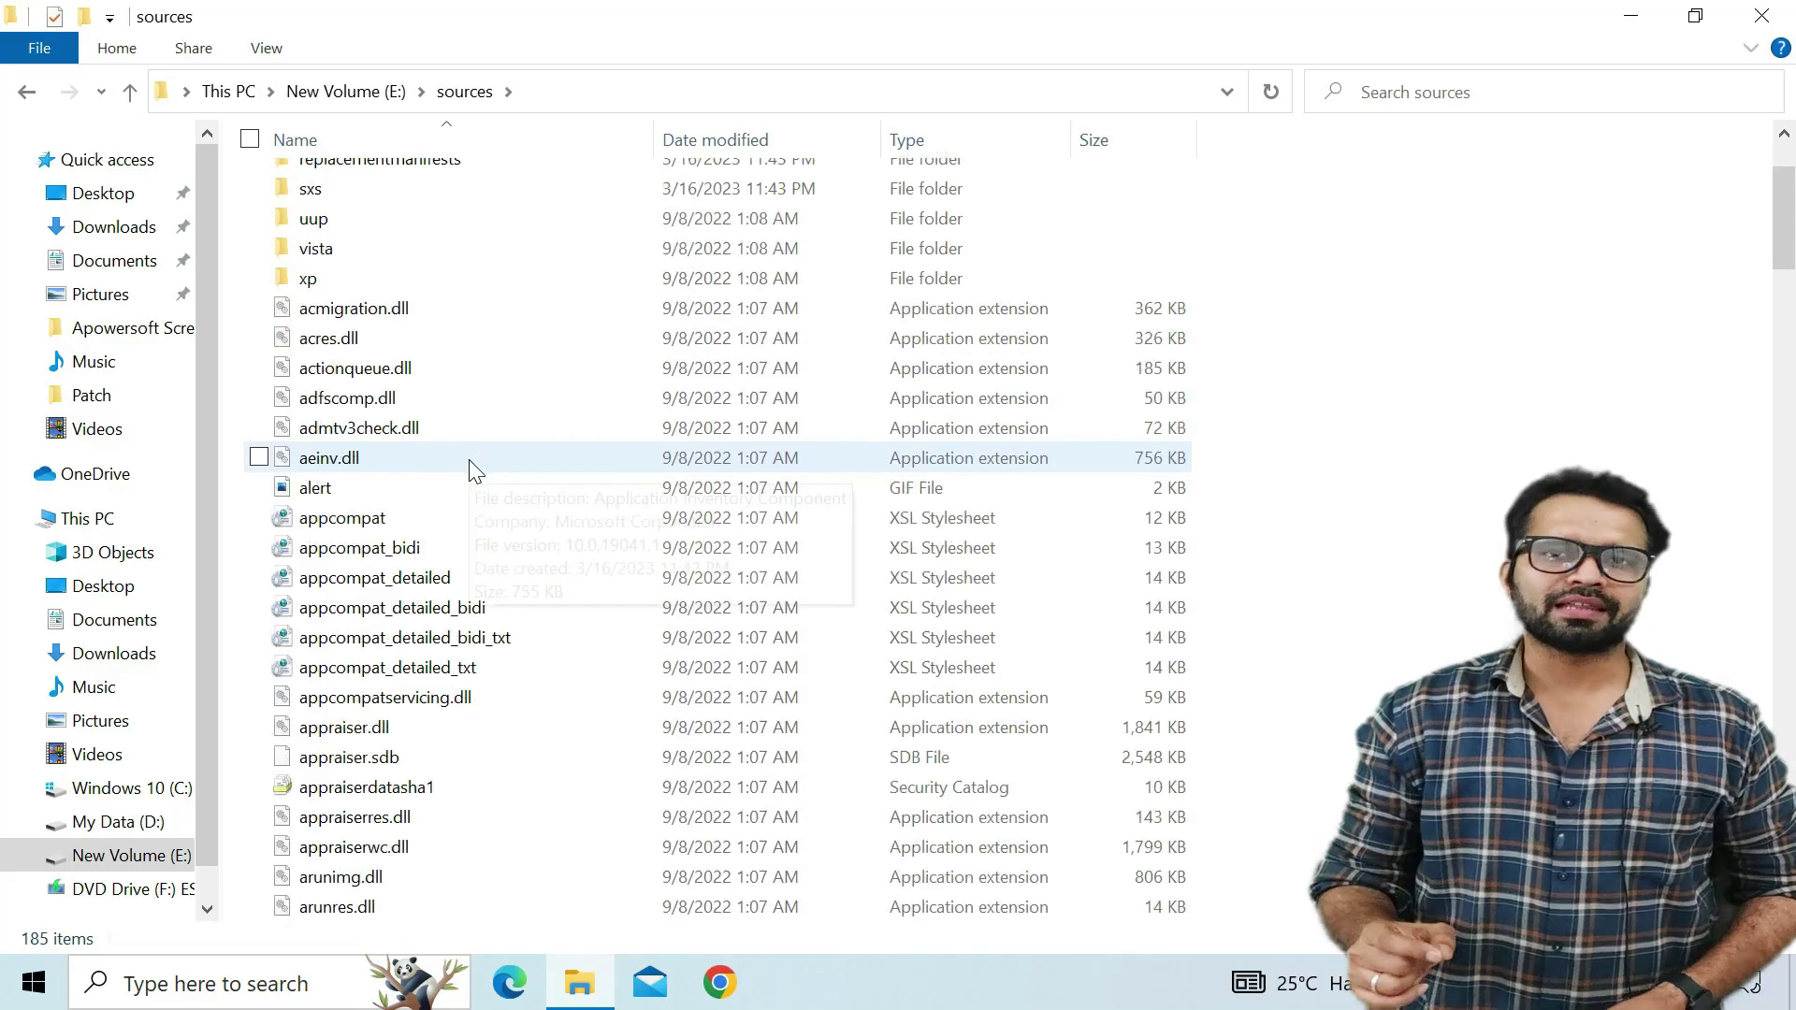
Step: Locate the original install.esd in the sources folder on New Volume (E:) and delete it
{"action": "key", "text": "i"}
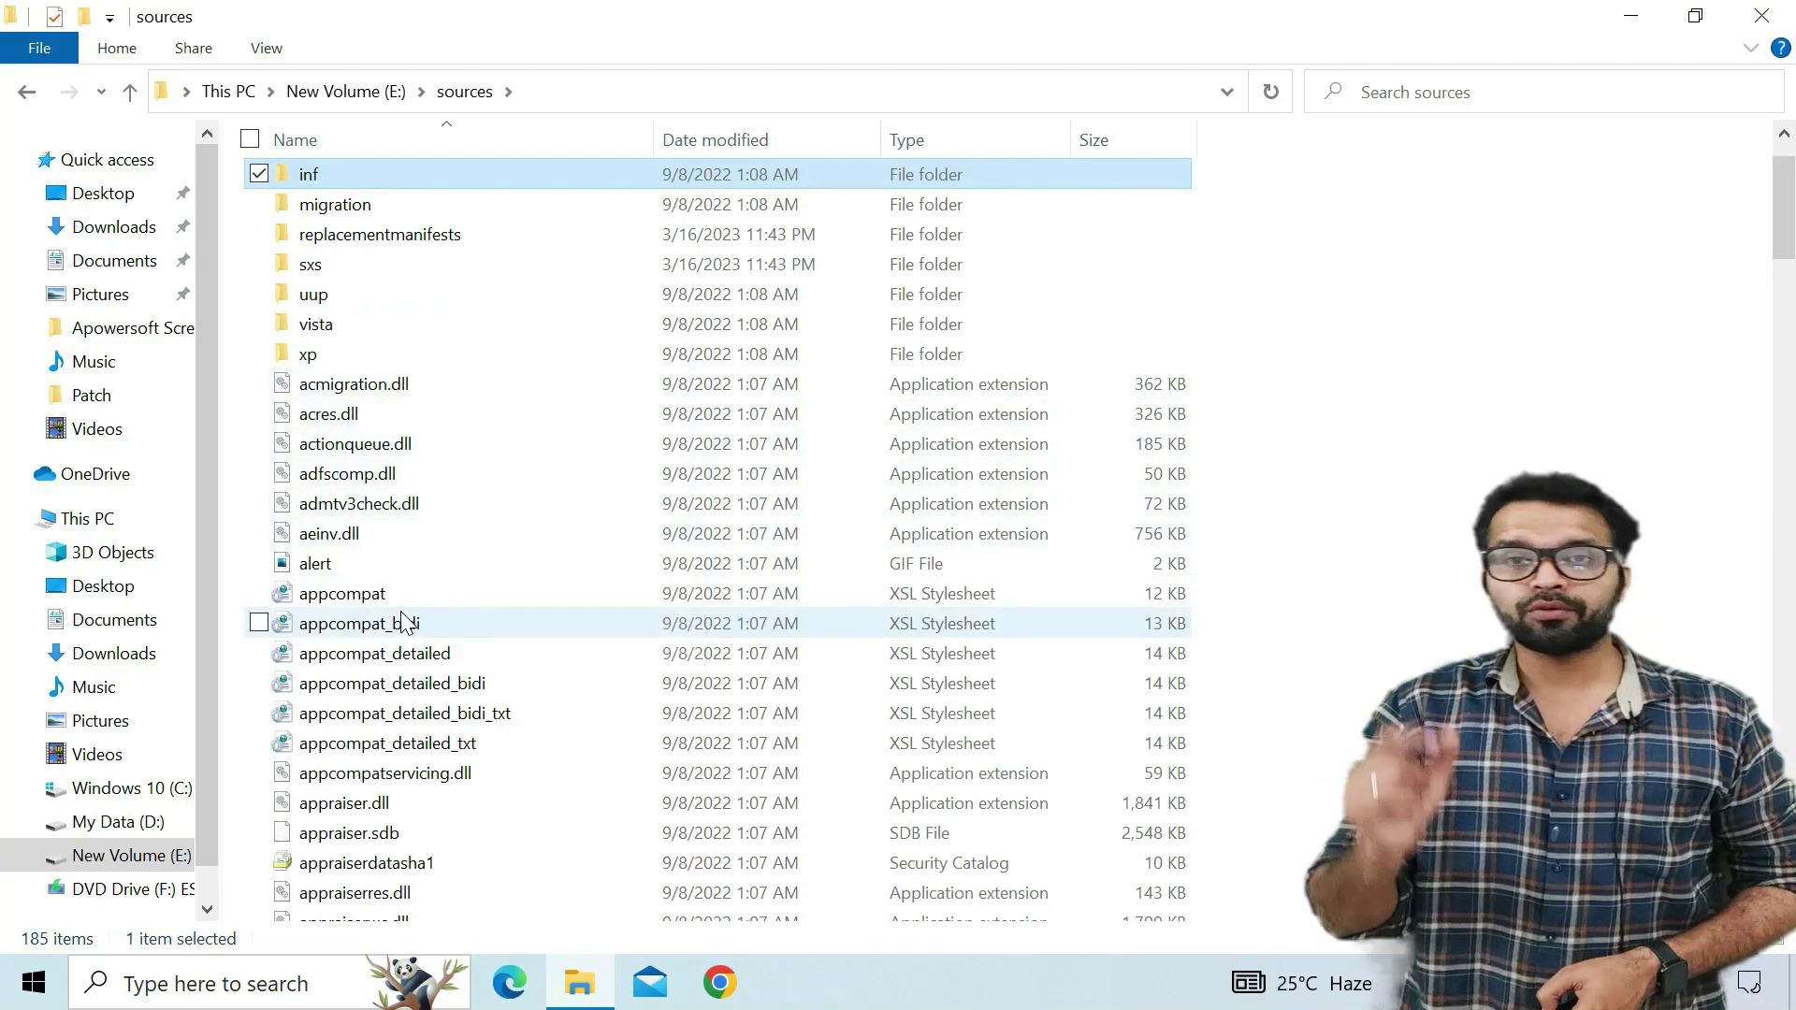
{"action": "key", "text": "i"}
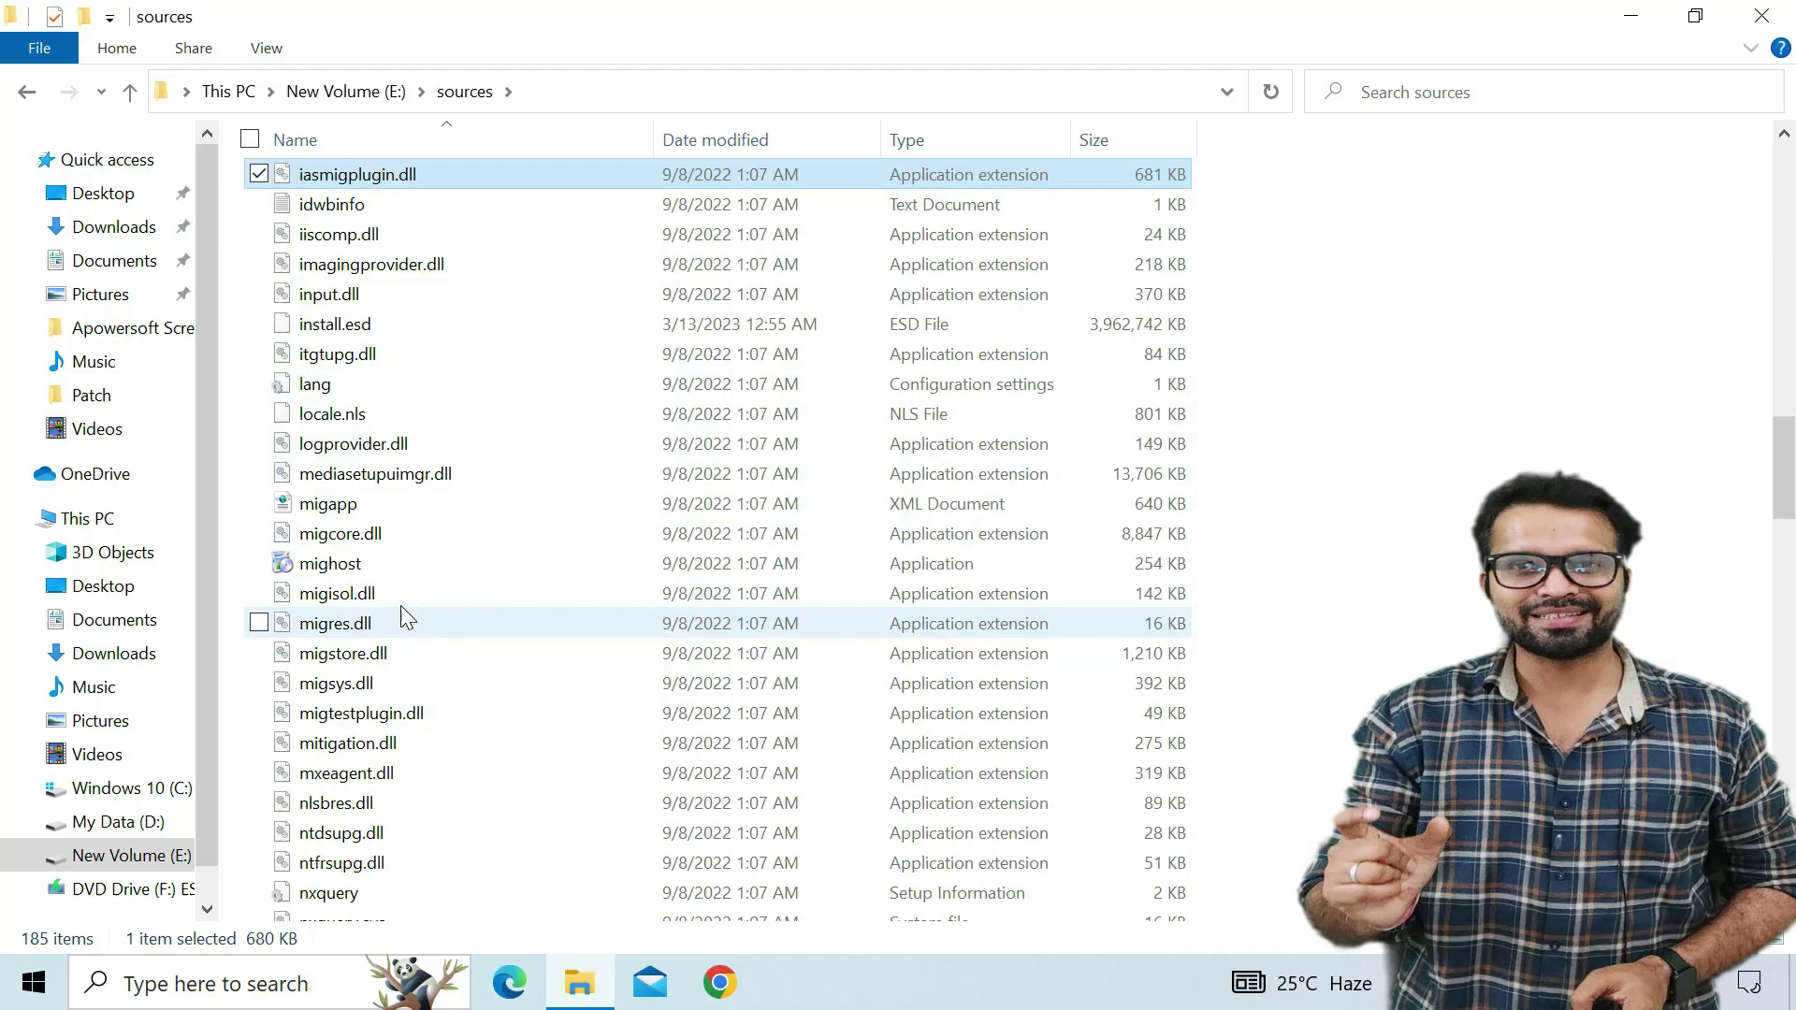
{"action": "left_click", "coordinate": [364, 329]}
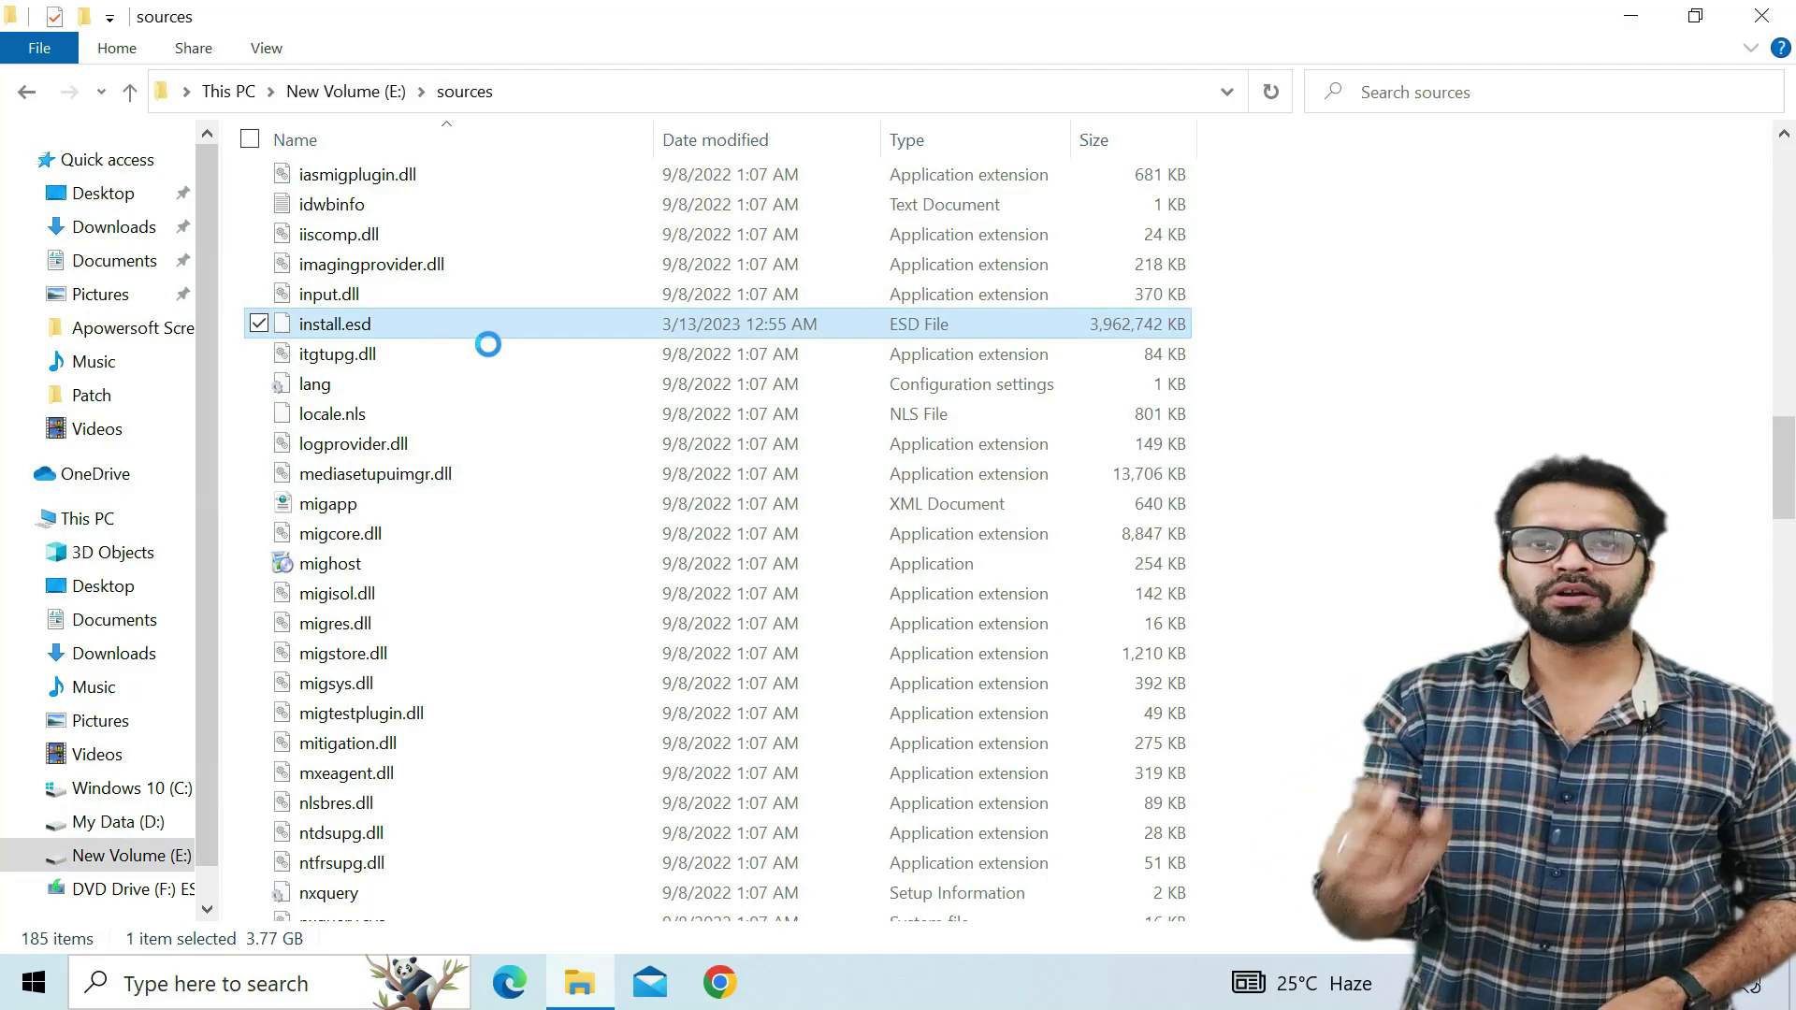
{"action": "right_click", "coordinate": [470, 333]}
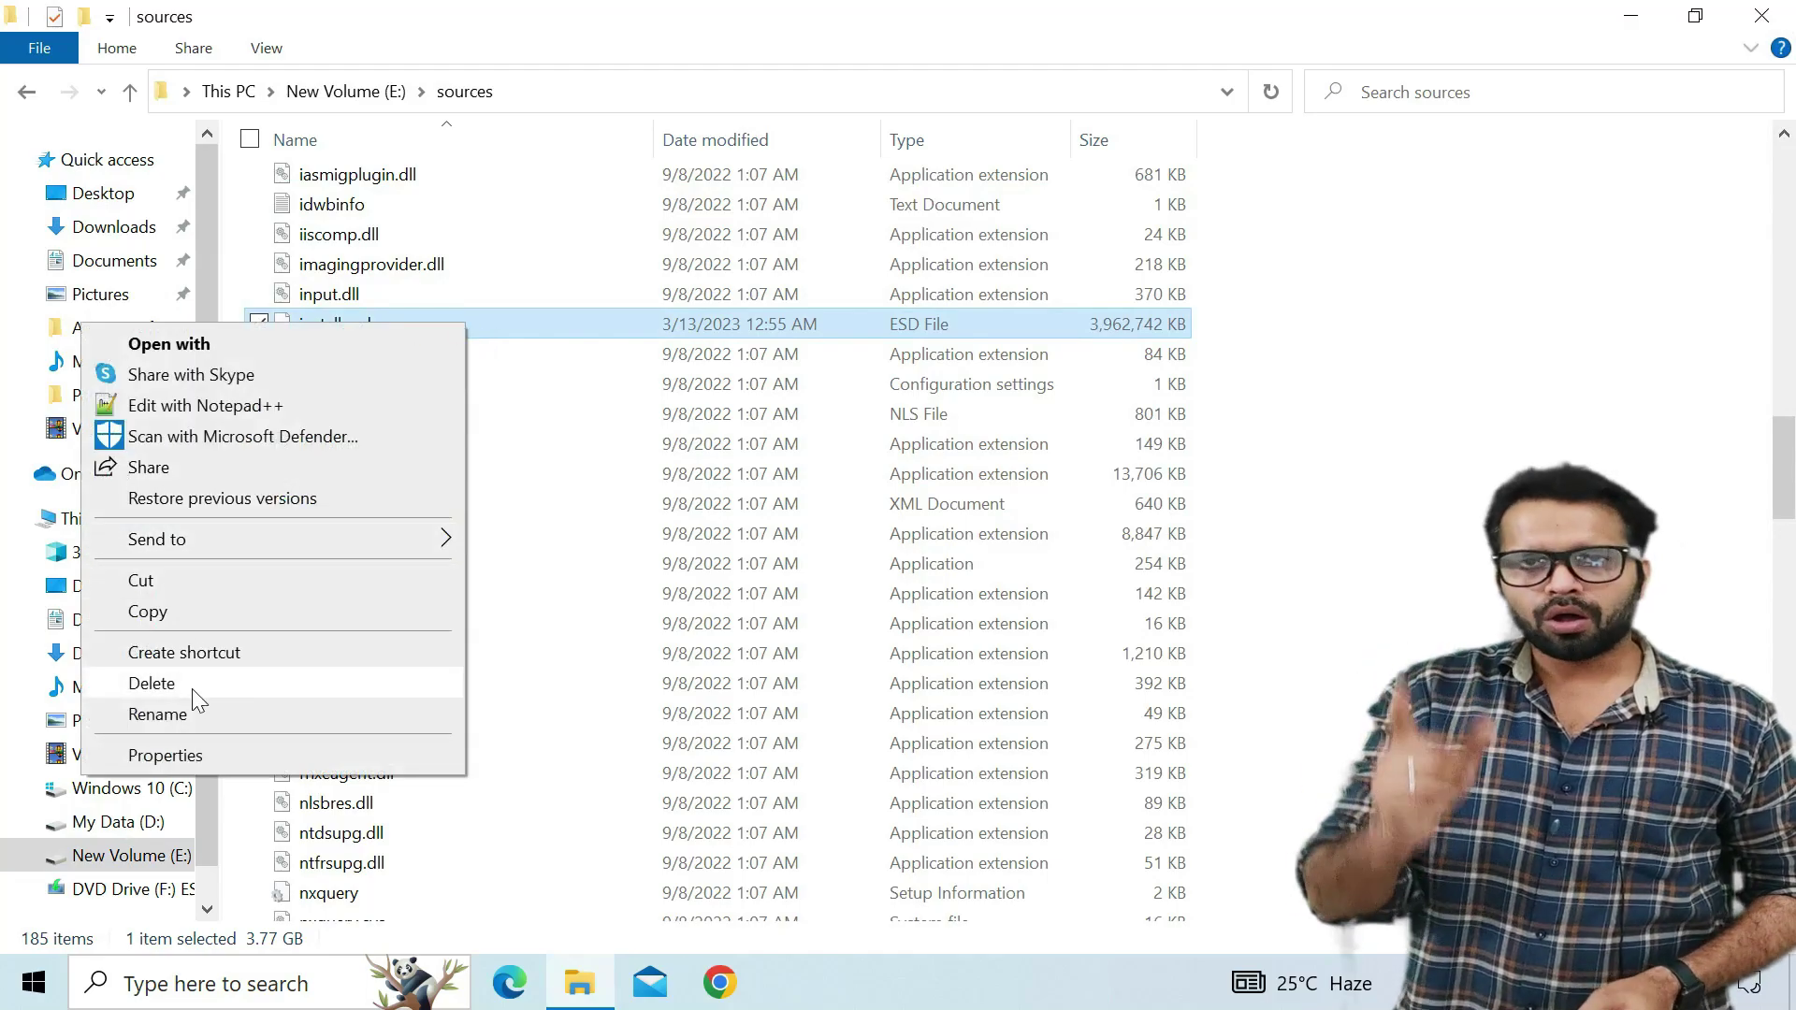
{"action": "left_click", "coordinate": [192, 688]}
{"action": "left_click", "coordinate": [962, 481]}
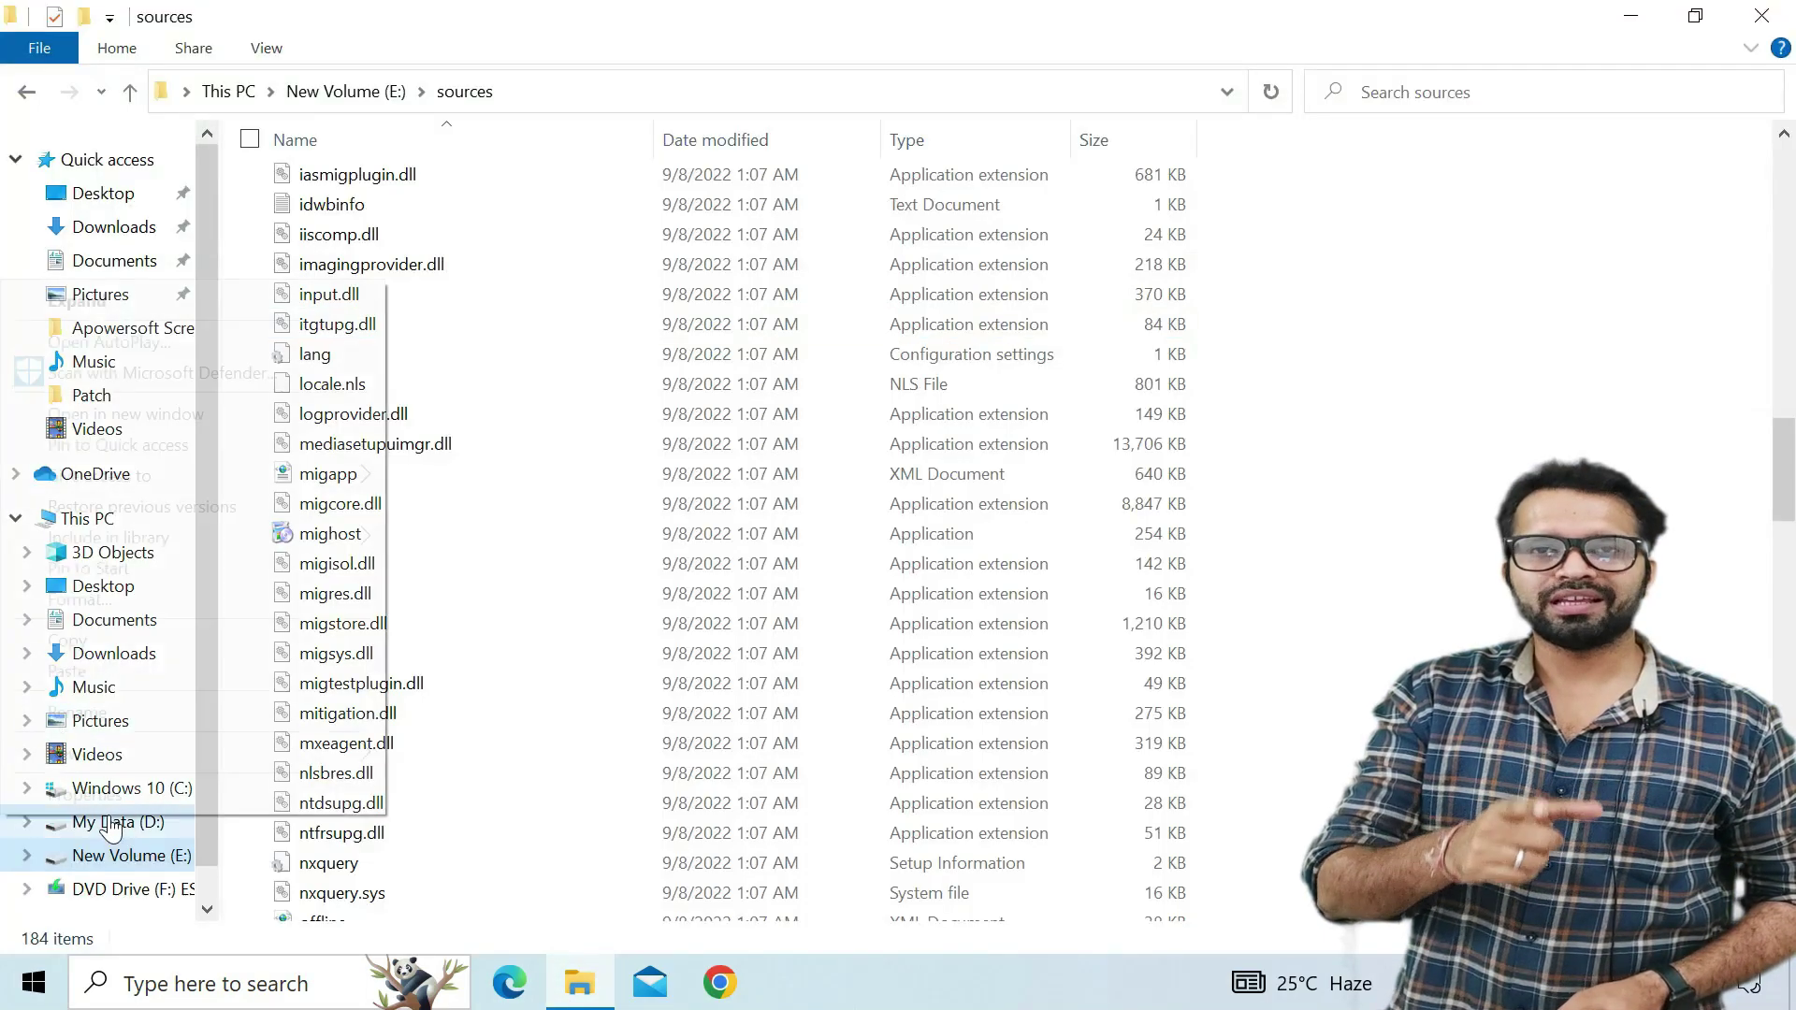
Step: Open the My Data (D:) drive in a separate window and copy the captured install.esd file
{"action": "right_click", "coordinate": [122, 425]}
{"action": "left_click", "coordinate": [118, 821]}
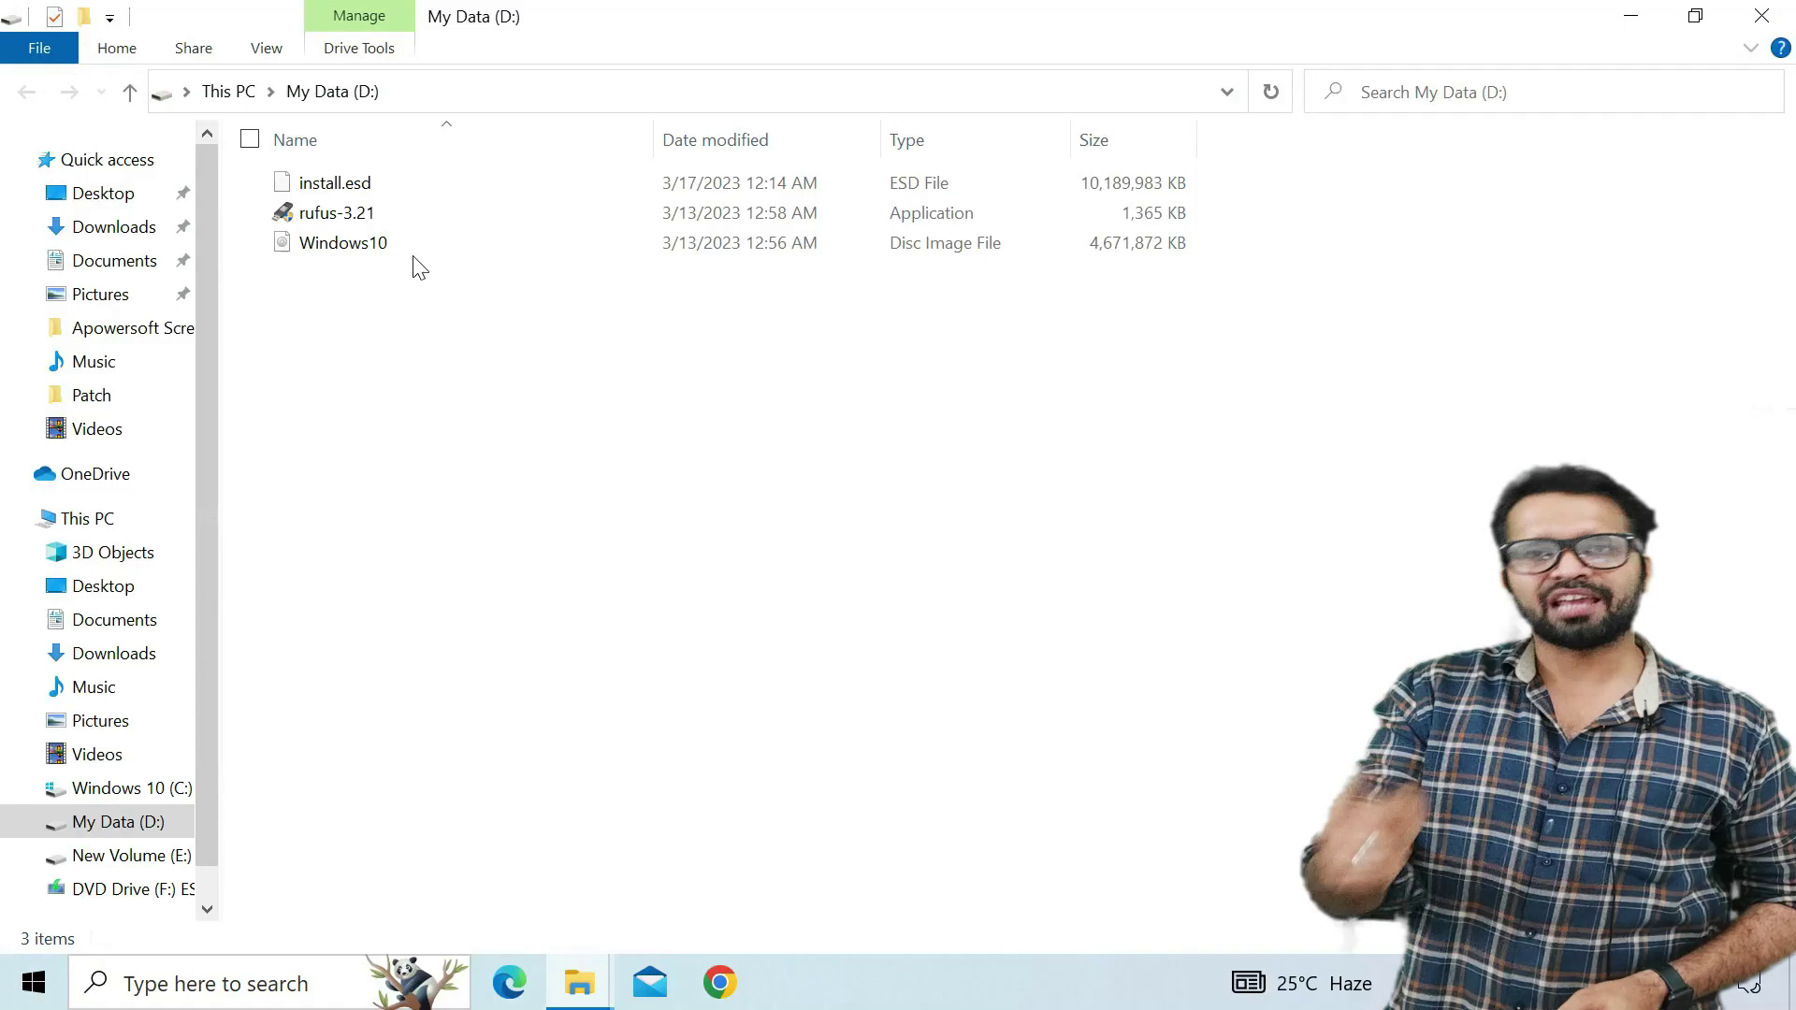
{"action": "left_click", "coordinate": [349, 186]}
{"action": "right_click", "coordinate": [345, 199]}
{"action": "left_click", "coordinate": [141, 472]}
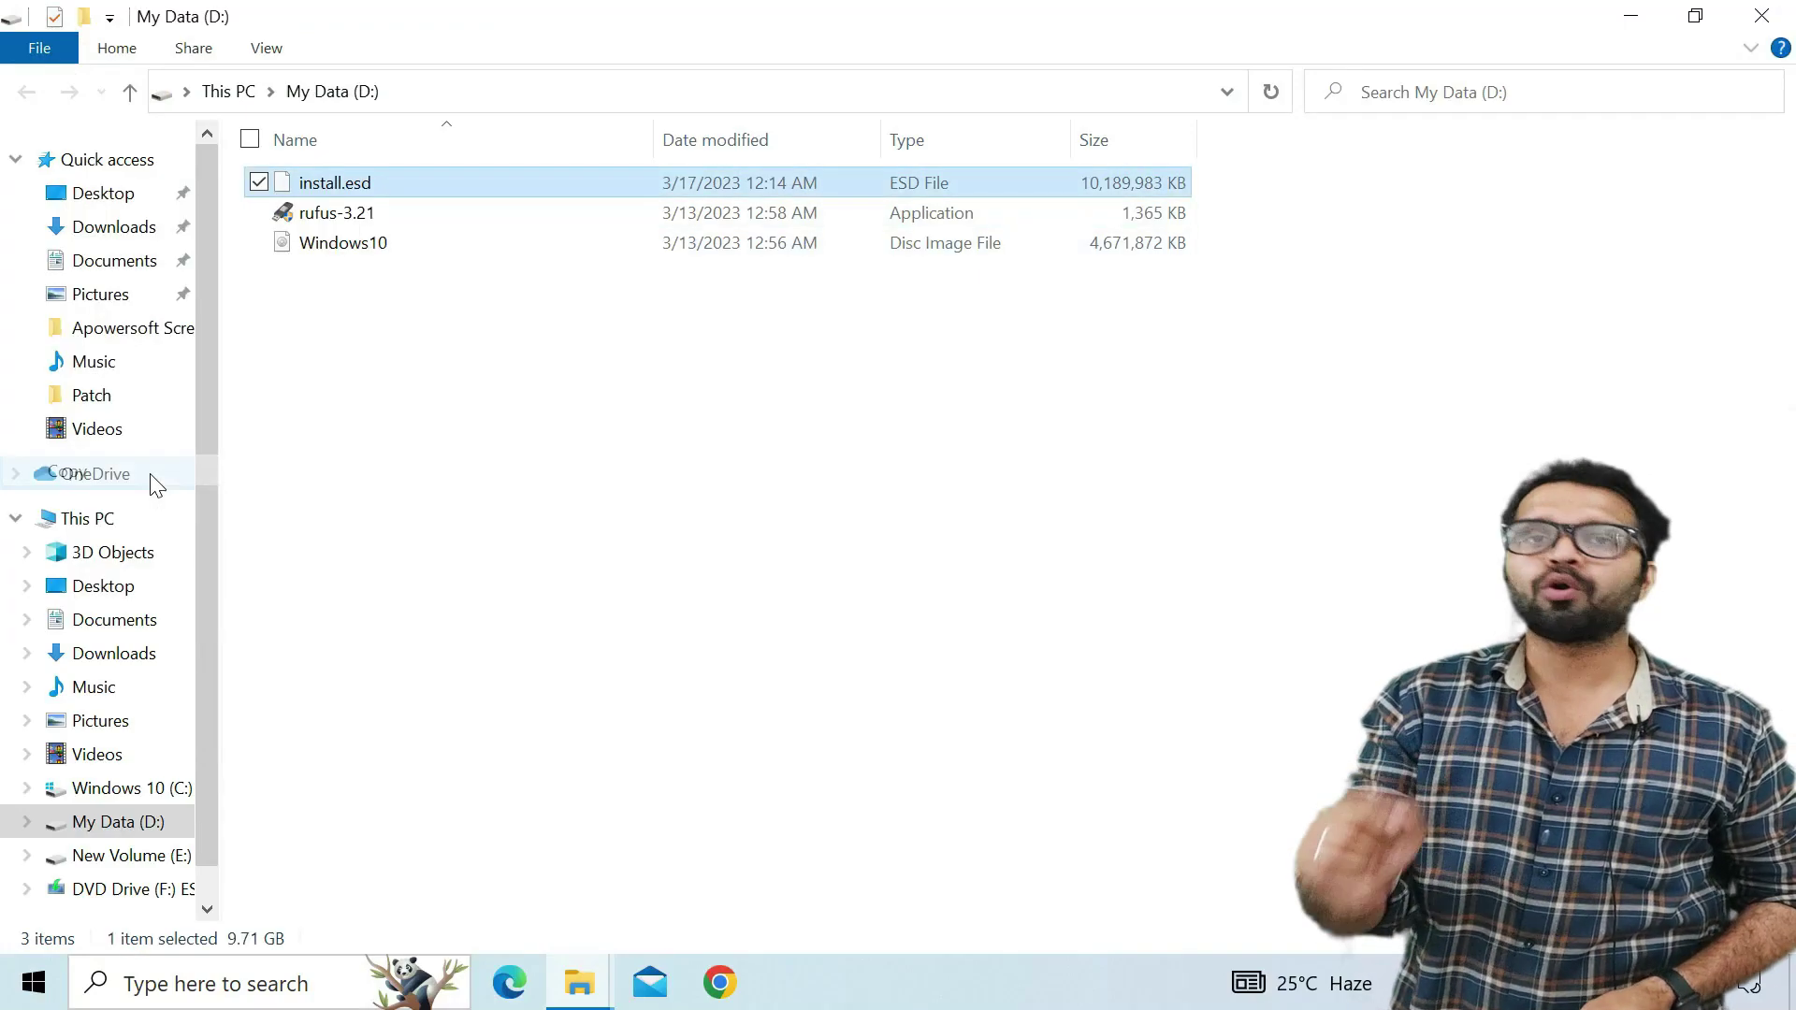
Step: Paste the custom install.esd into the sources folder on New Volume (E:)
{"action": "left_click", "coordinate": [140, 855]}
{"action": "right_click", "coordinate": [1032, 515]}
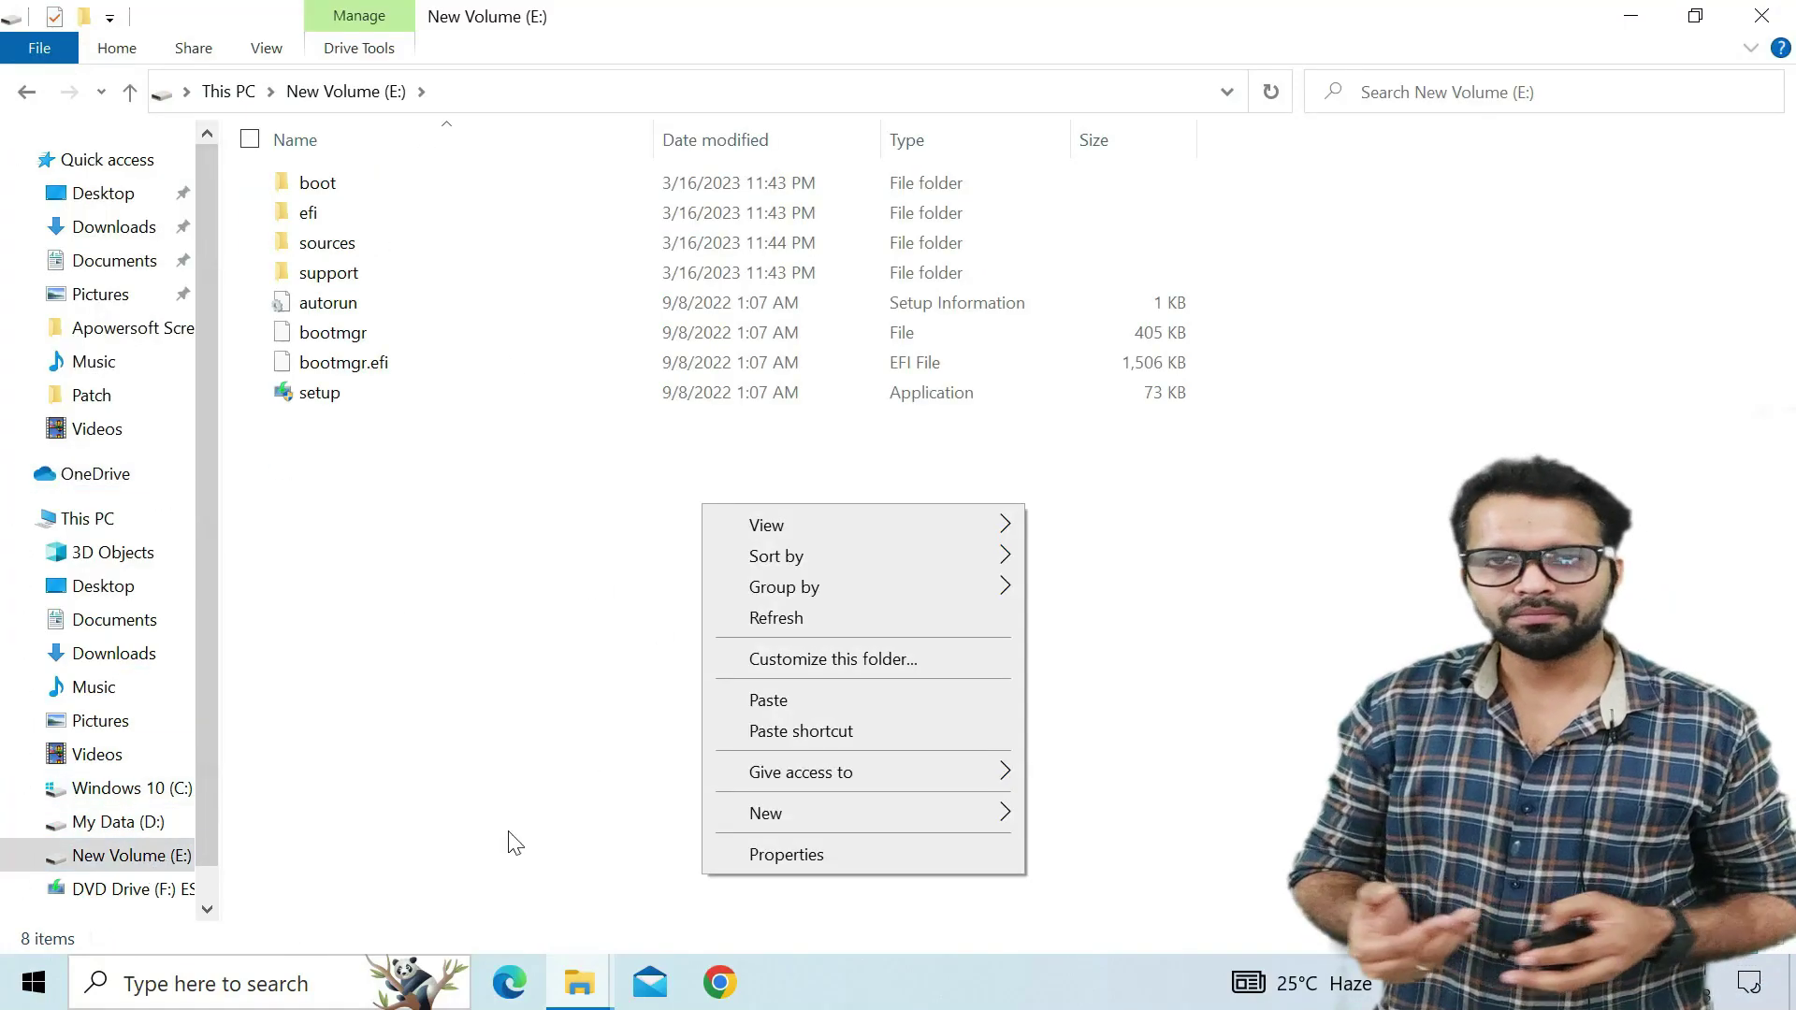
{"action": "left_click", "coordinate": [580, 983]}
{"action": "left_click", "coordinate": [426, 842]}
{"action": "right_click", "coordinate": [1338, 251]}
{"action": "left_click", "coordinate": [1081, 450]}
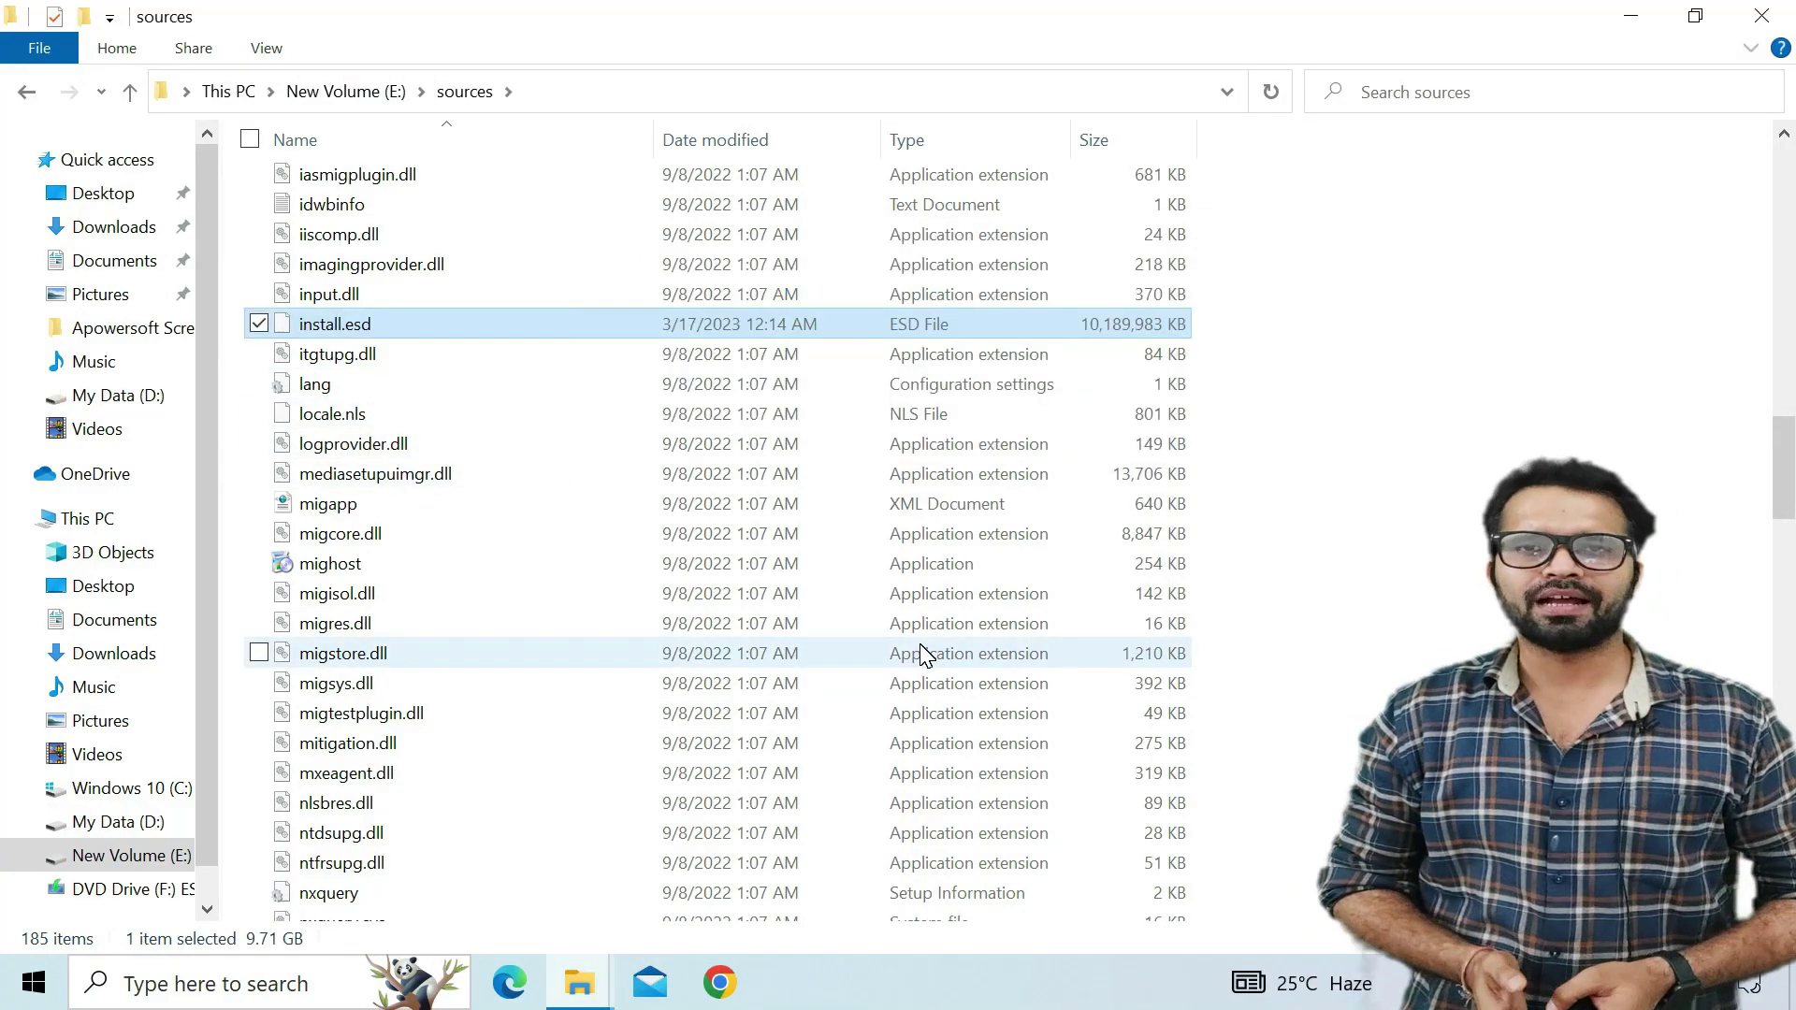
Step: Return to This PC and rename the New Volume (E:) drive as Recovery, granting administrator permission
{"action": "left_click", "coordinate": [26, 92]}
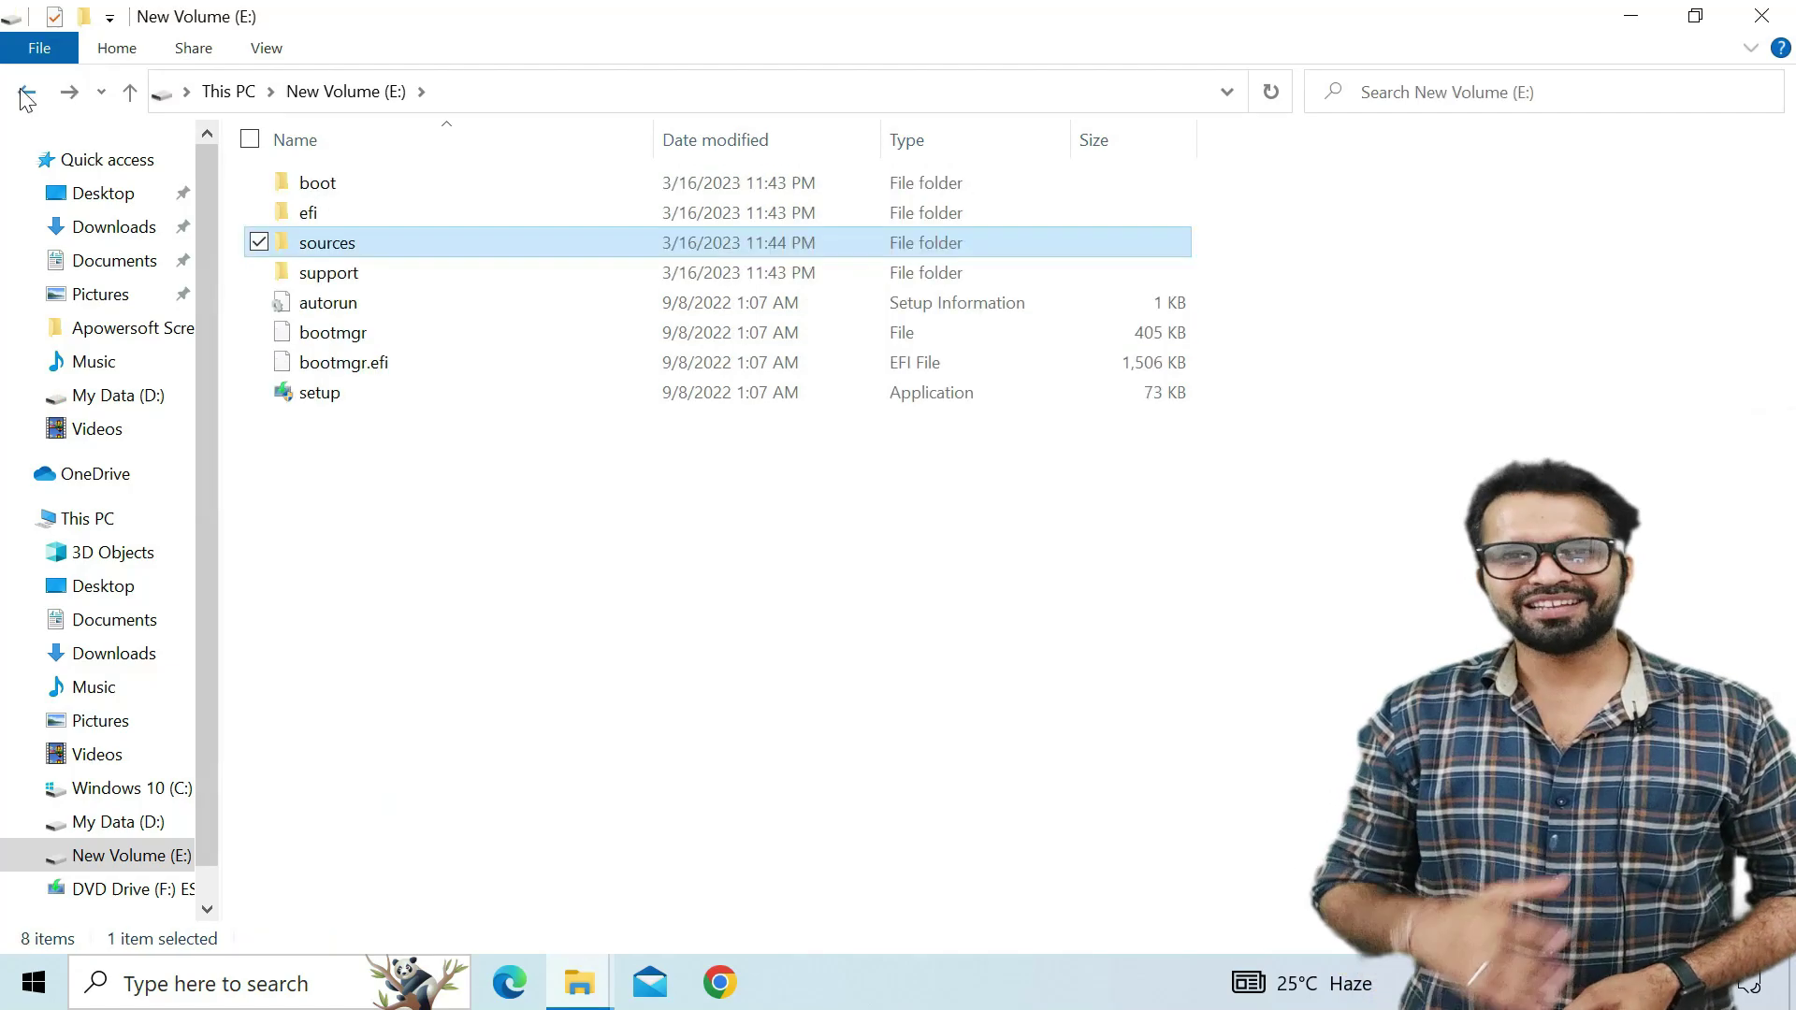
{"action": "left_click", "coordinate": [26, 92]}
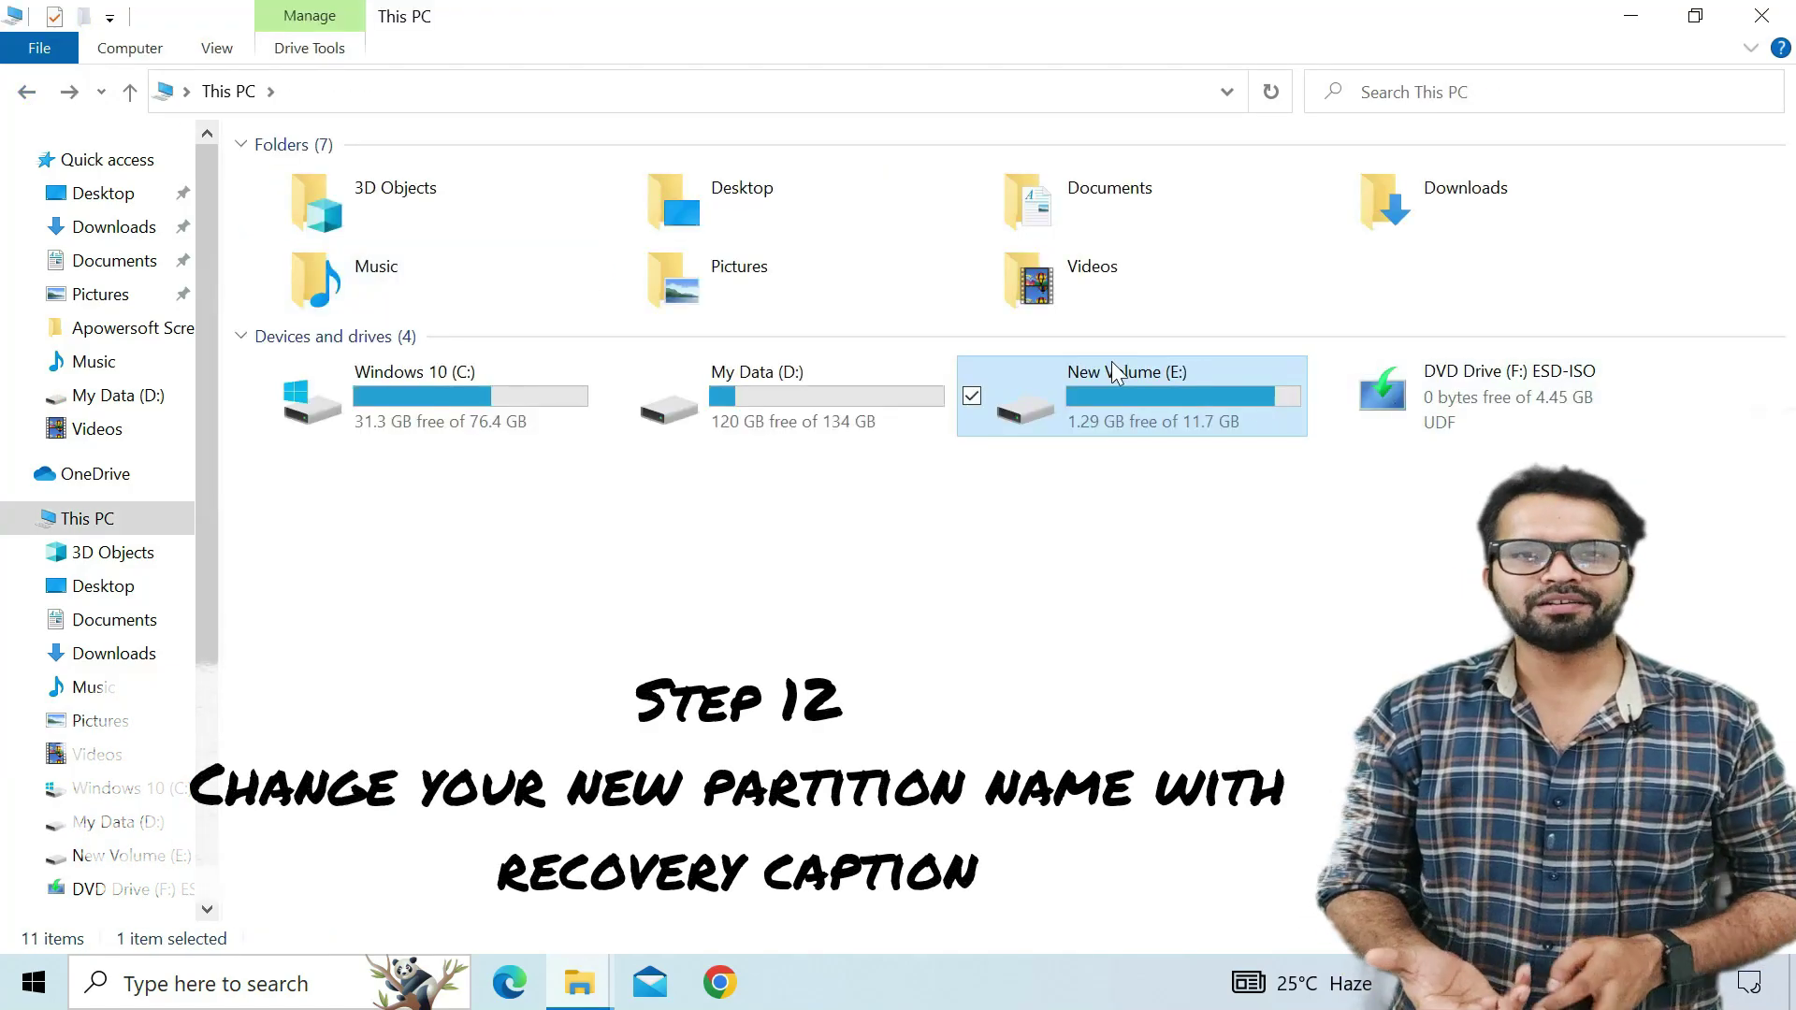
{"action": "right_click", "coordinate": [1110, 369]}
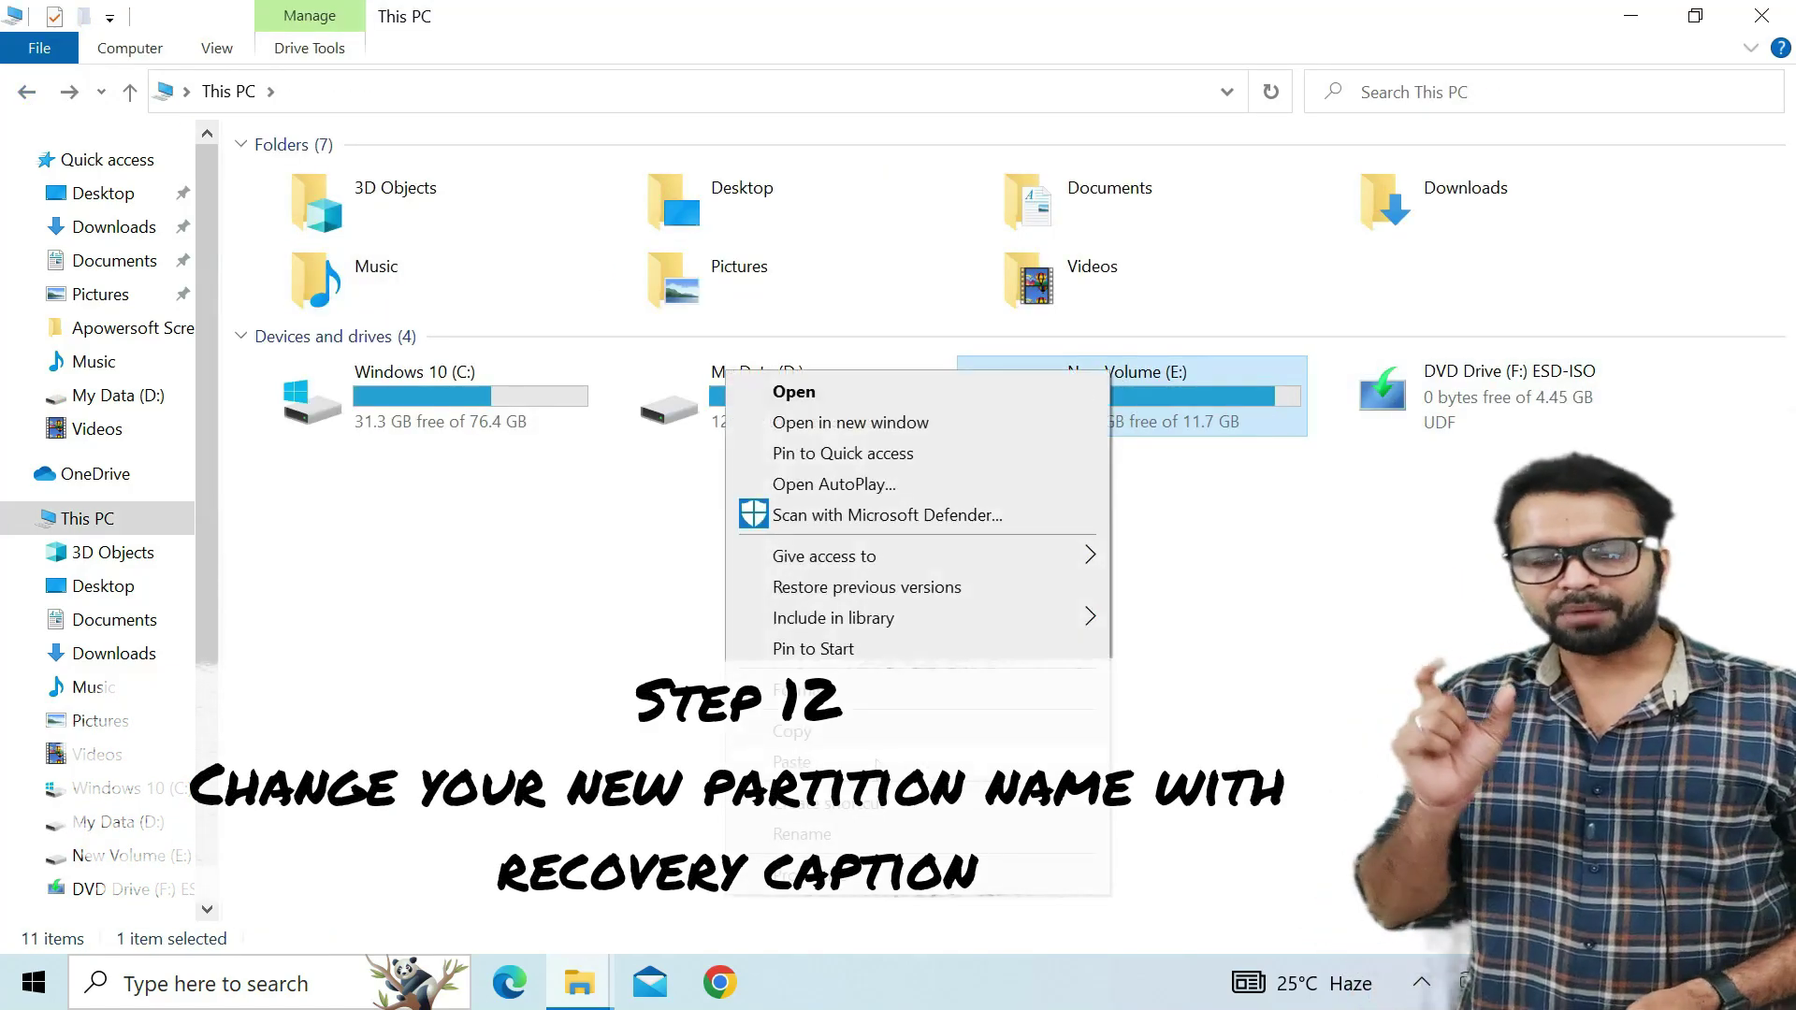
{"action": "left_click", "coordinate": [847, 835]}
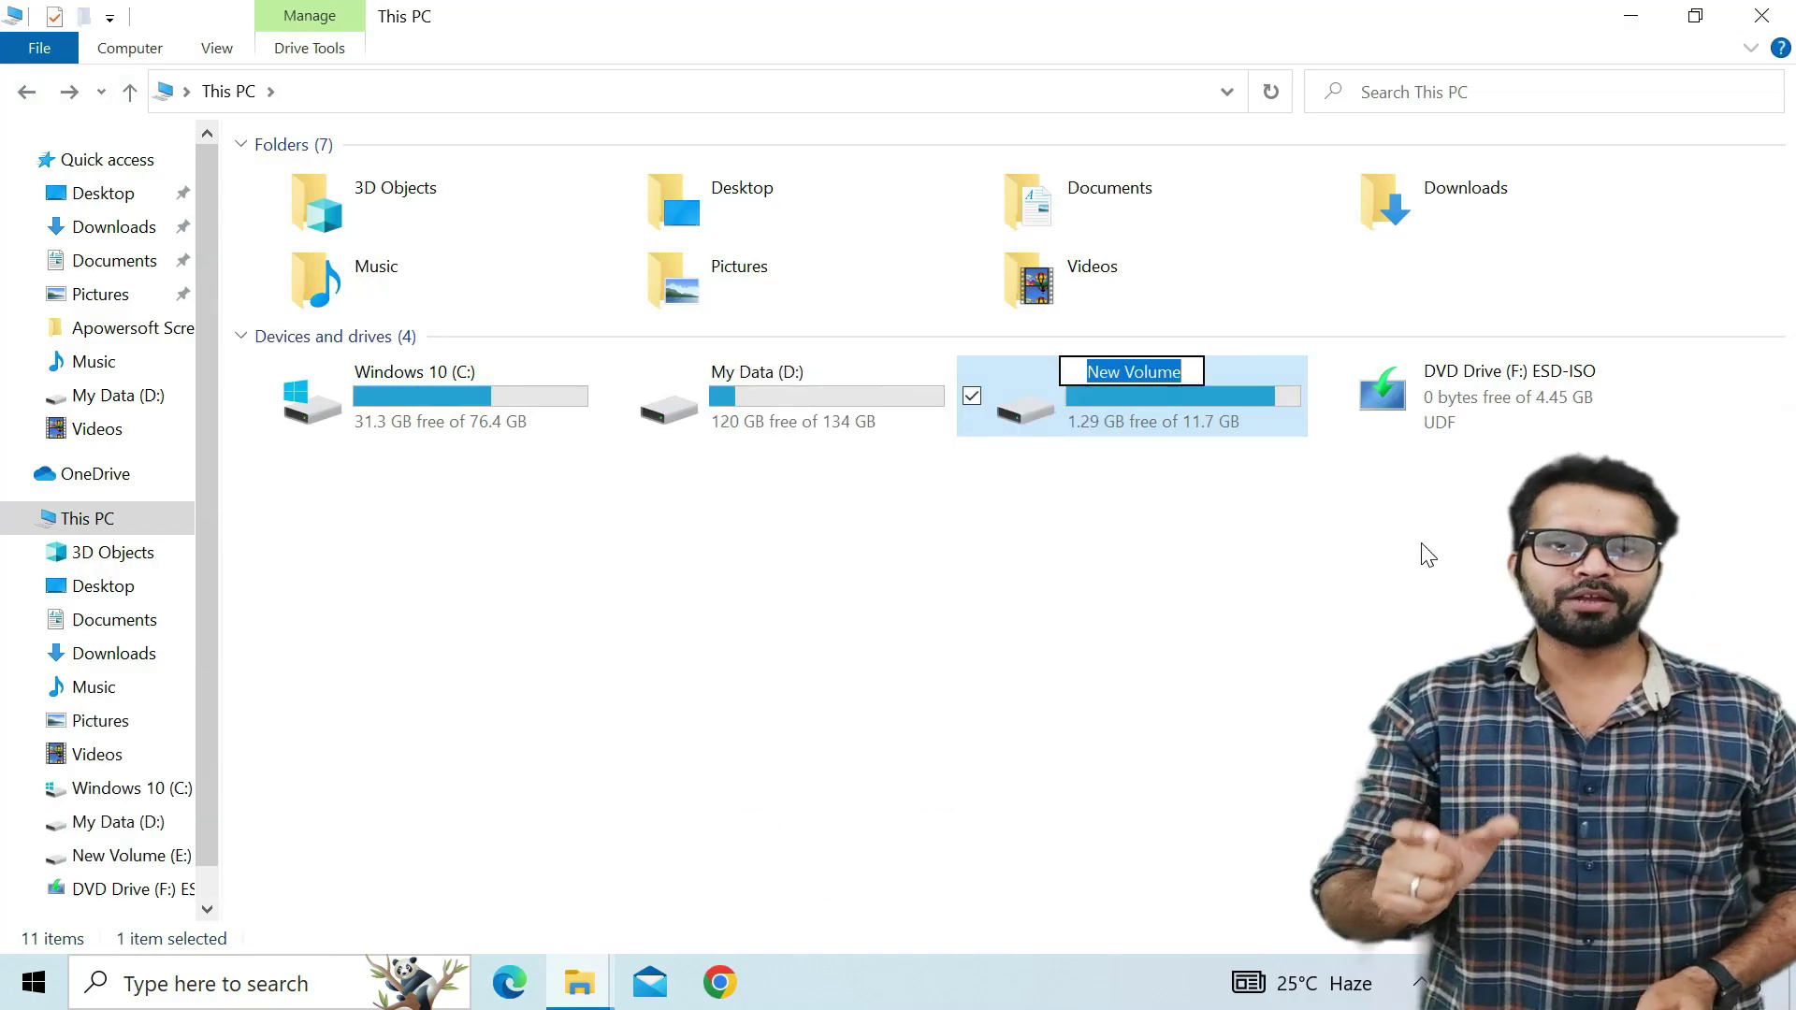
{"action": "type", "text": "Recovery"}
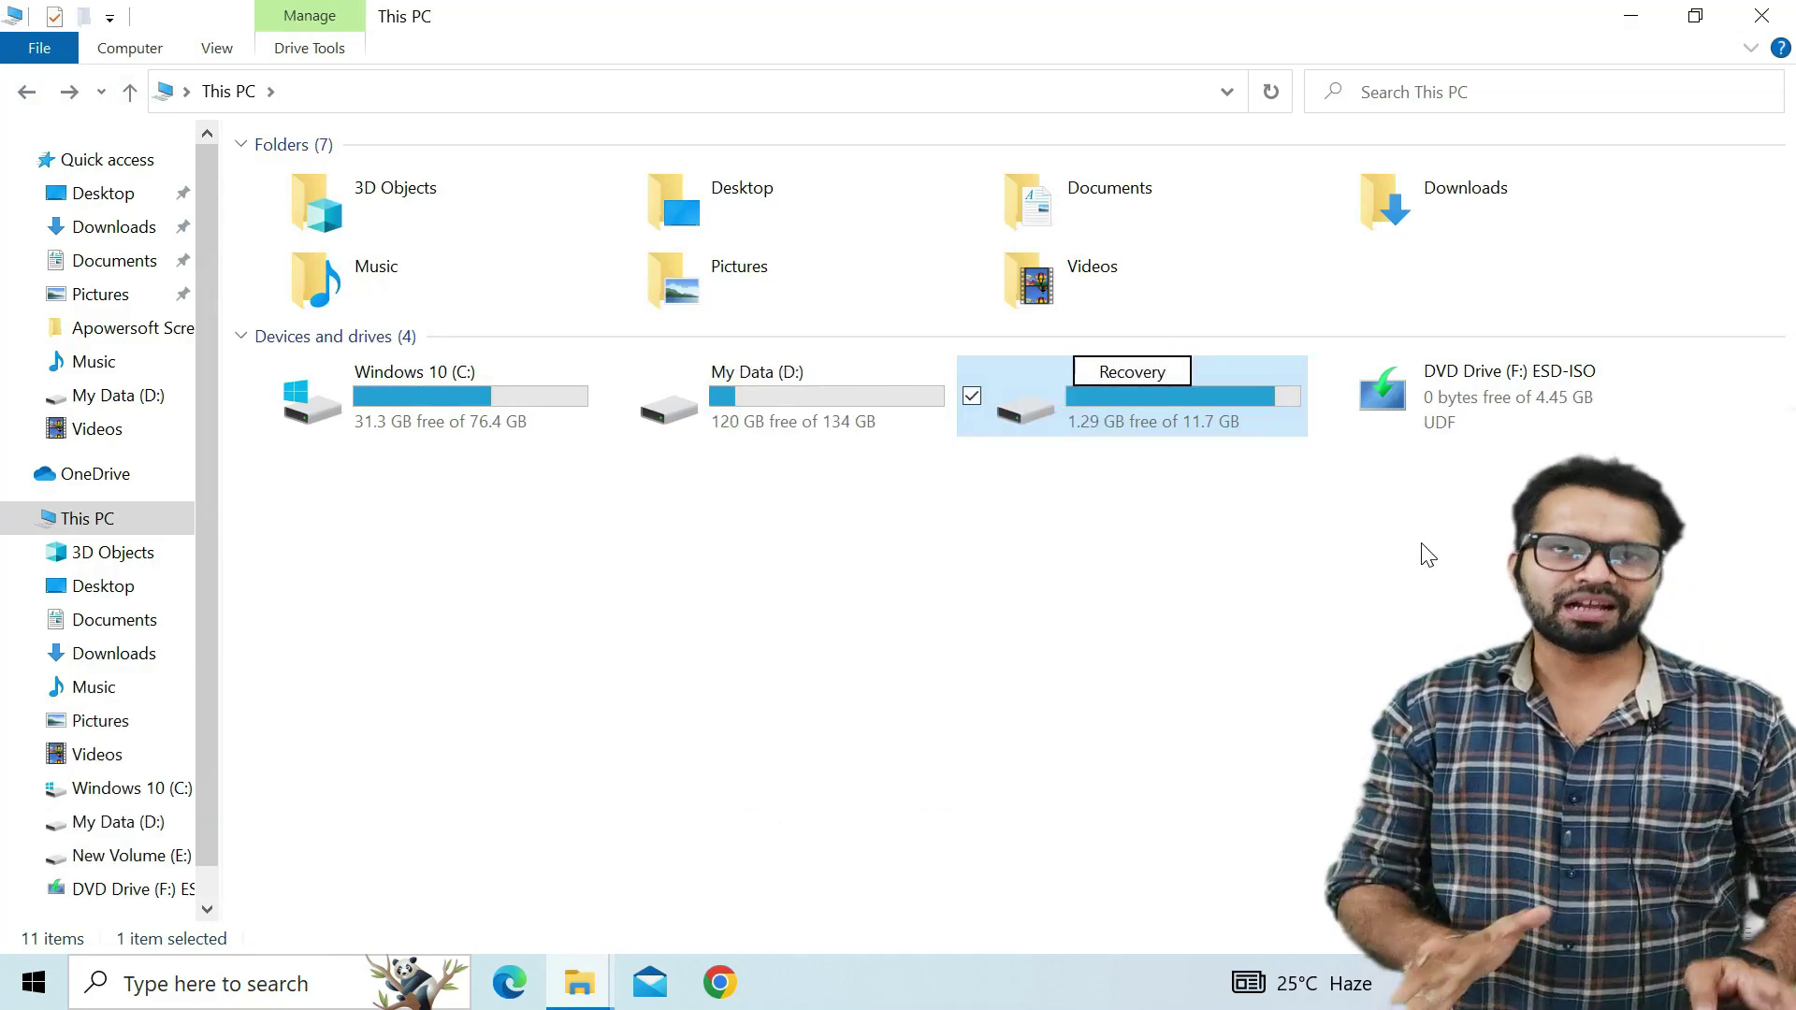
{"action": "key", "text": "Return"}
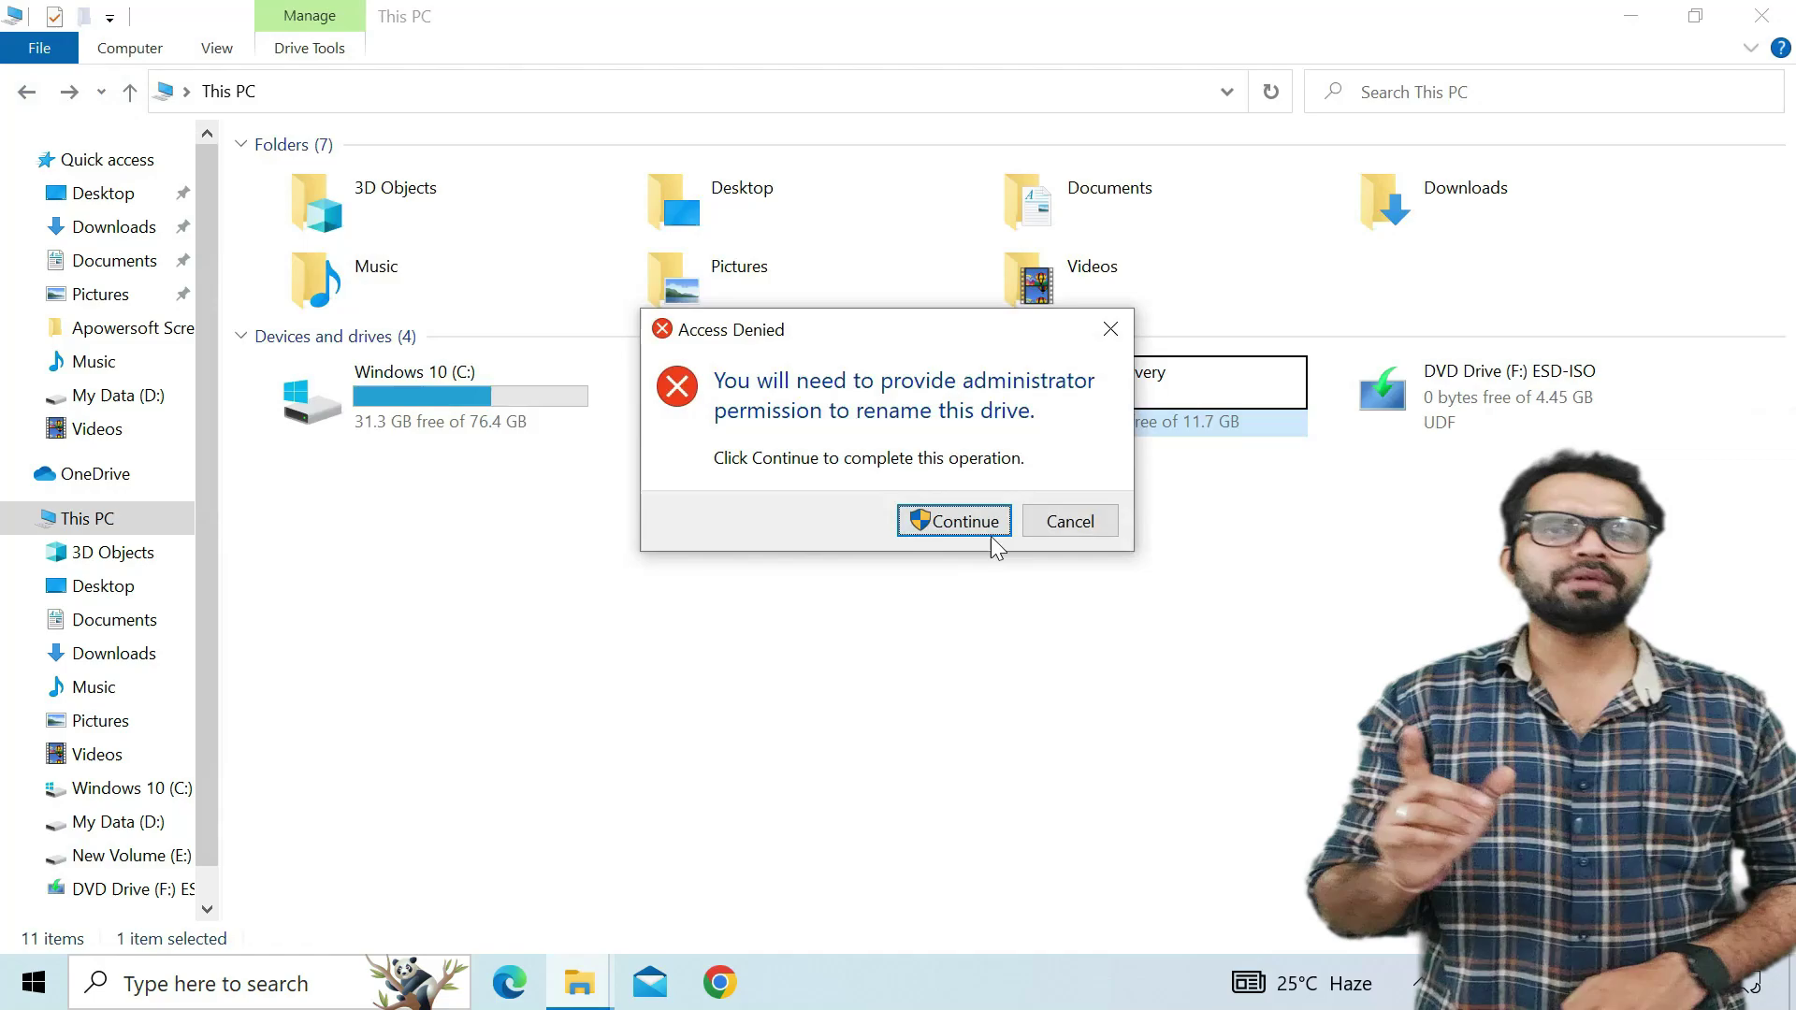
{"action": "left_click", "coordinate": [990, 531]}
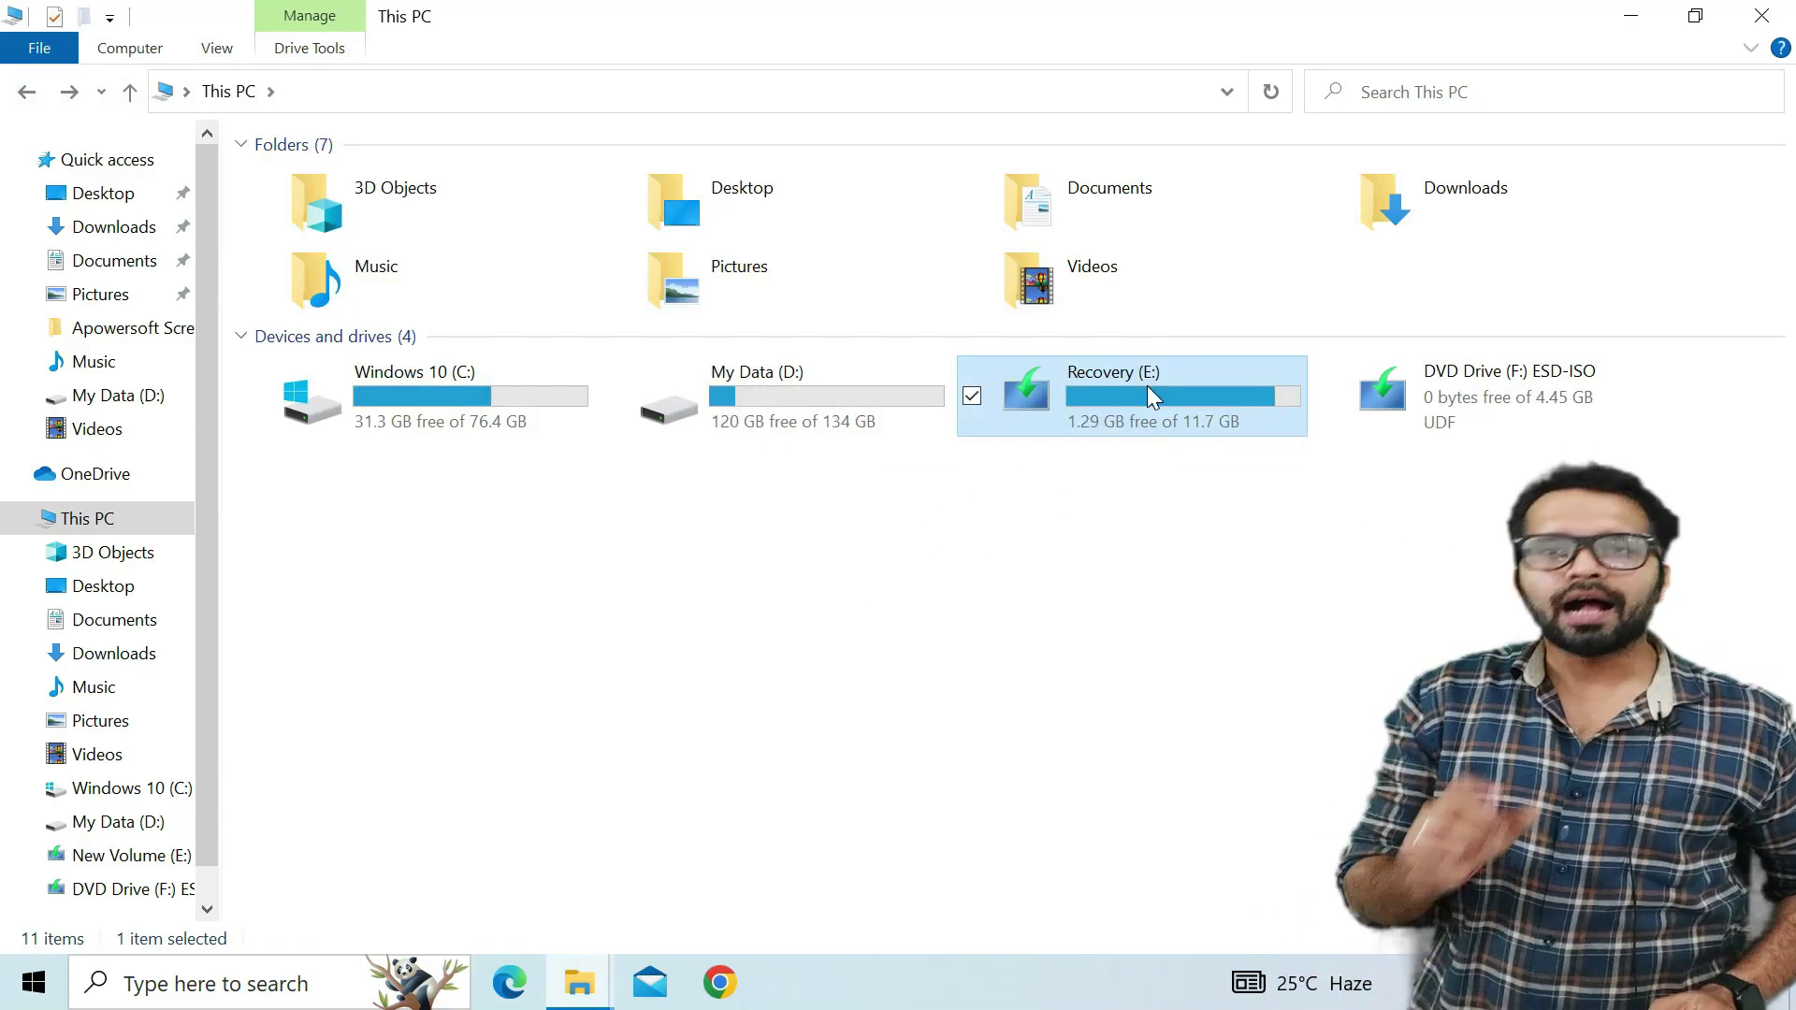
Step: Eject the mounted ESD-ISO image from DVD Drive (F:)
{"action": "mouse_move", "coordinate": [1147, 389]}
{"action": "right_click", "coordinate": [1491, 400]}
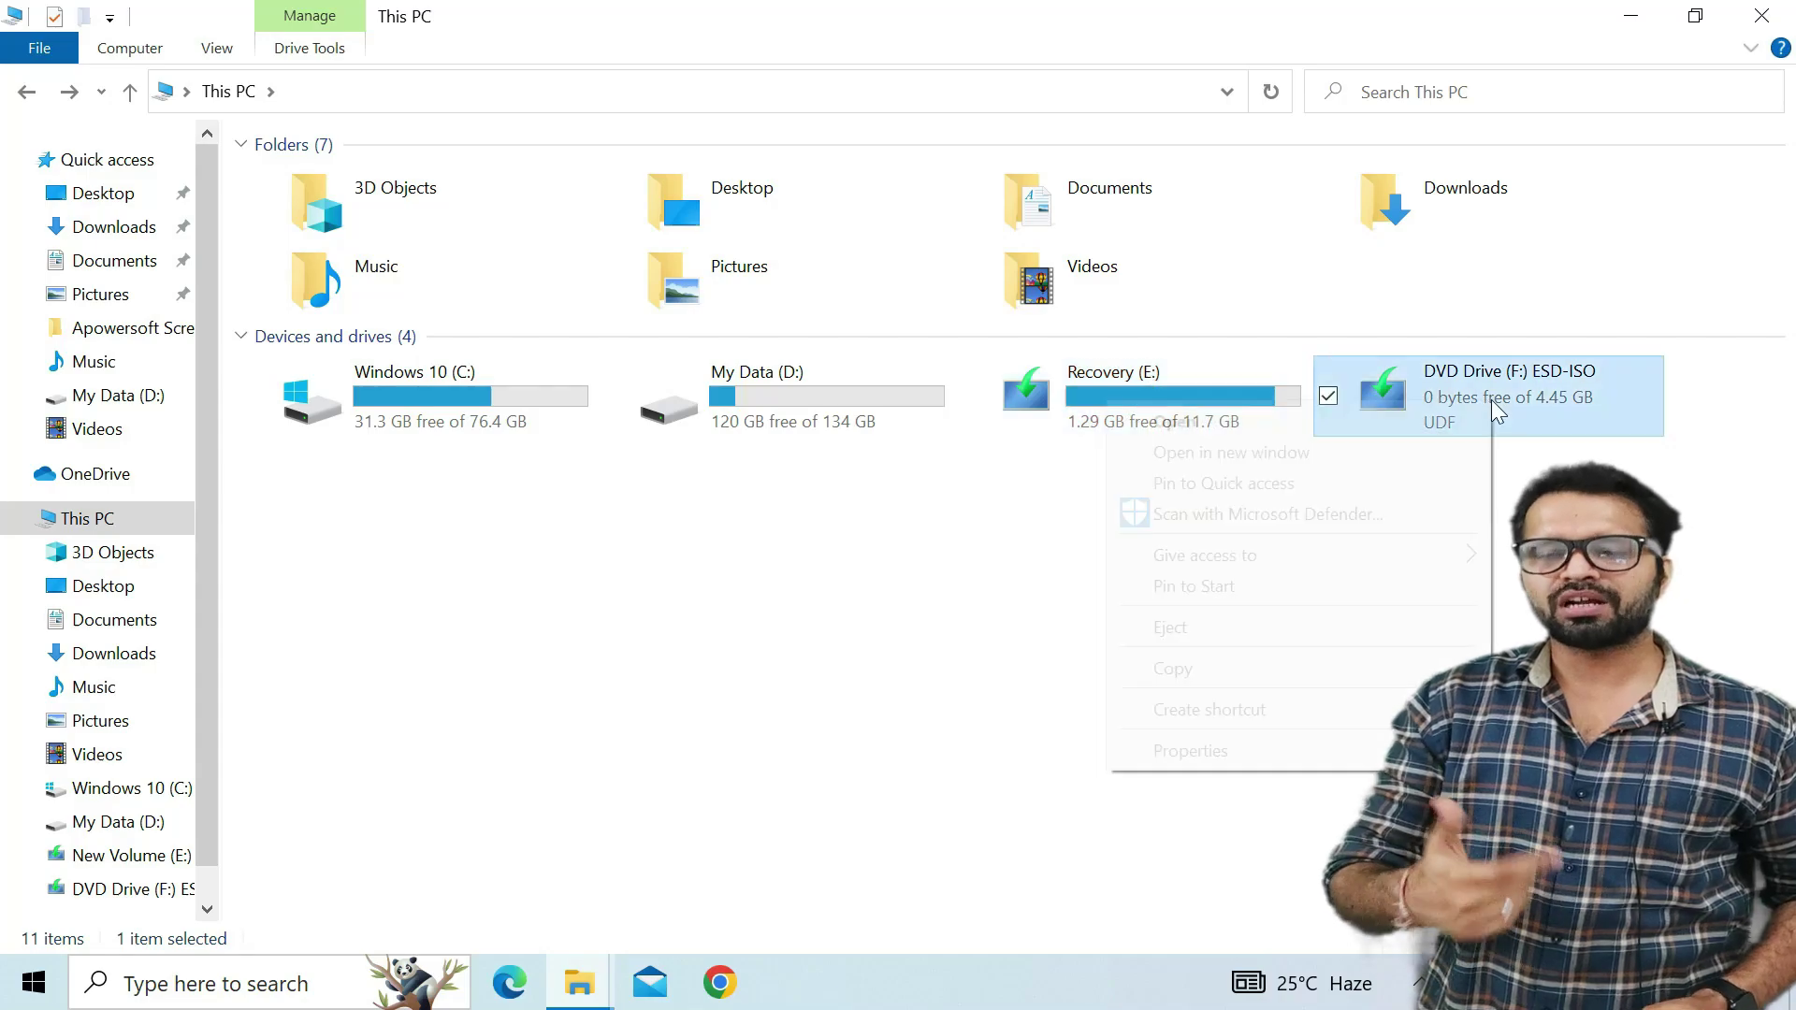
{"action": "left_click", "coordinate": [1216, 631]}
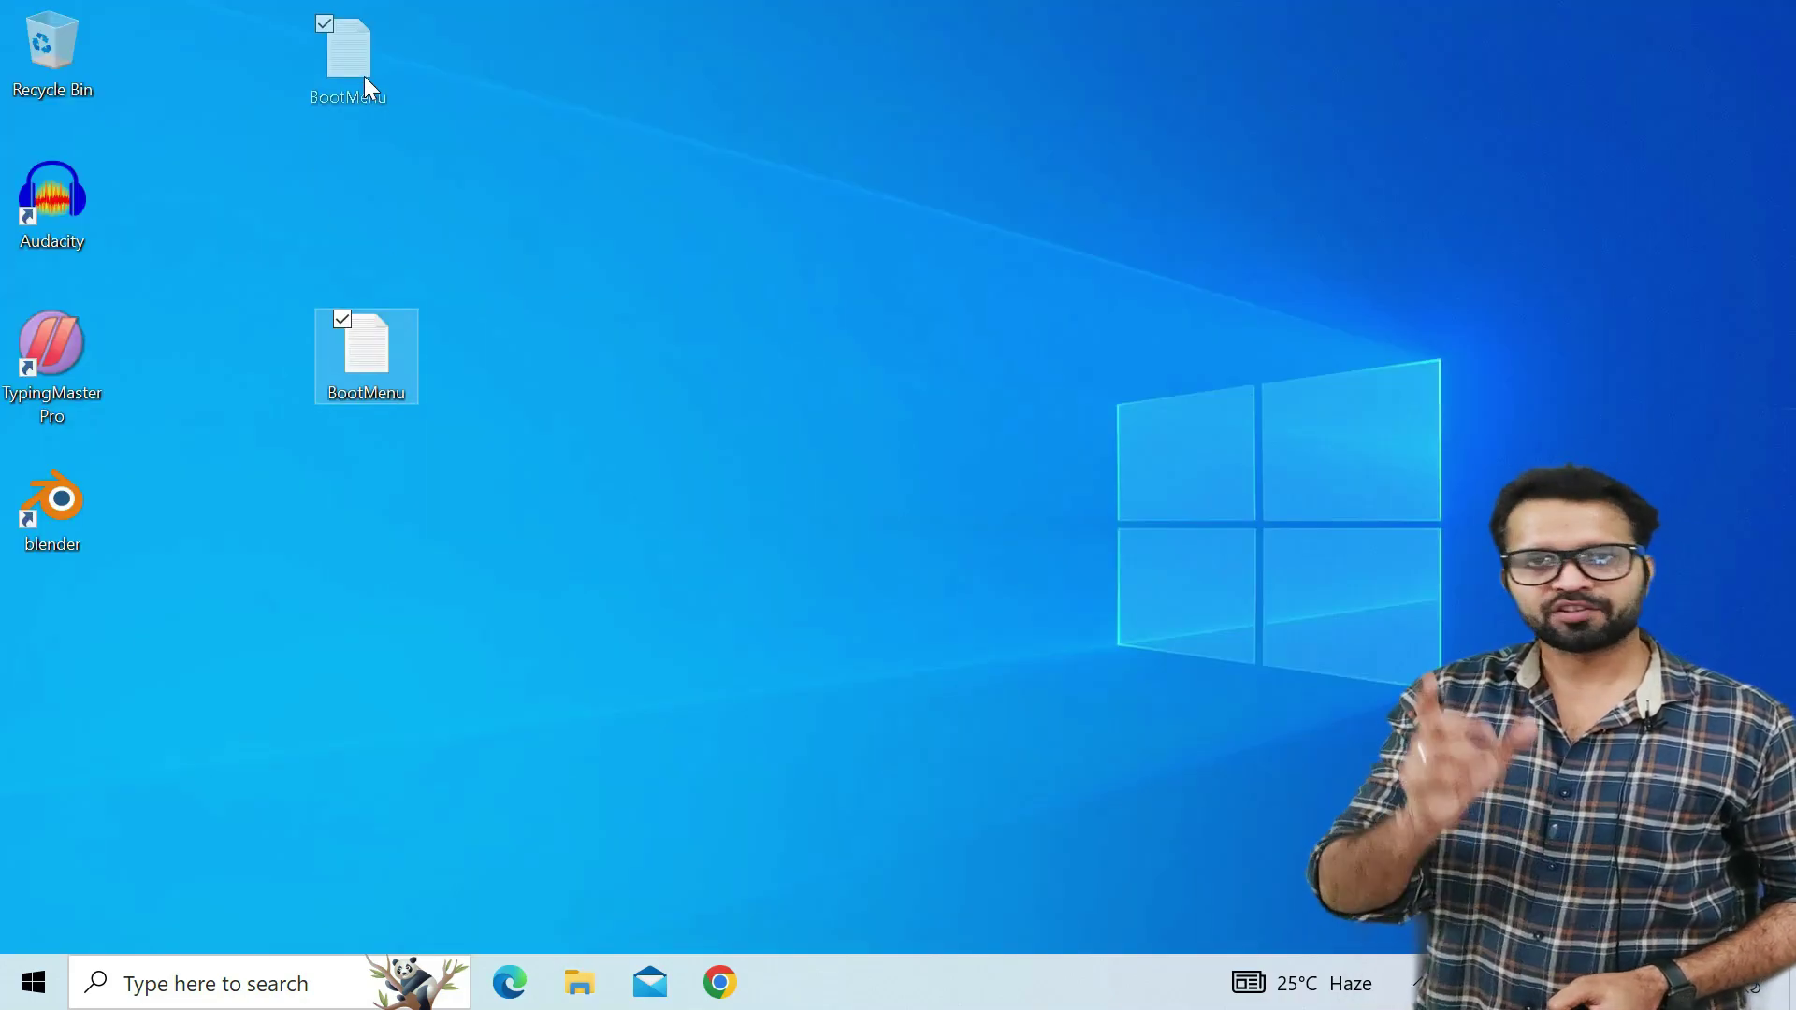
Step: Reposition the BootMenu text file on the desktop and open it to review the full boot menu script
{"action": "left_click_drag", "start_coordinate": [365, 82], "coordinate": [371, 88]}
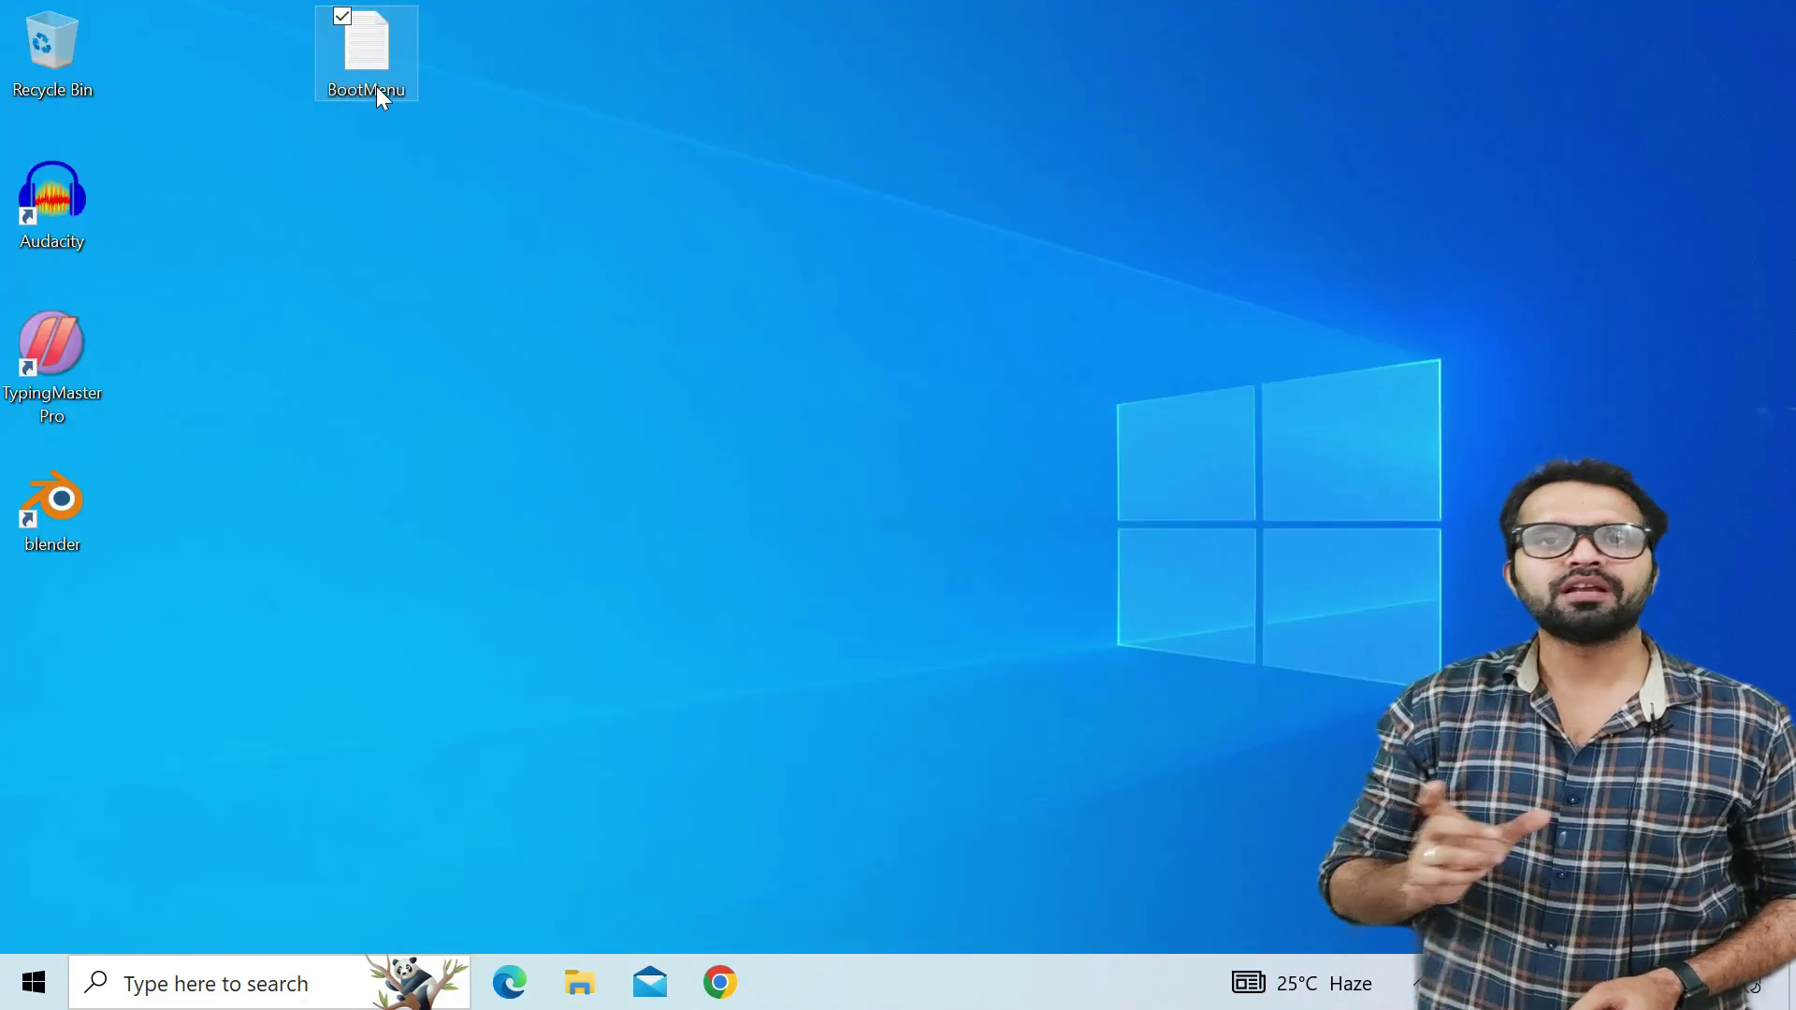
{"action": "double_click", "coordinate": [361, 68]}
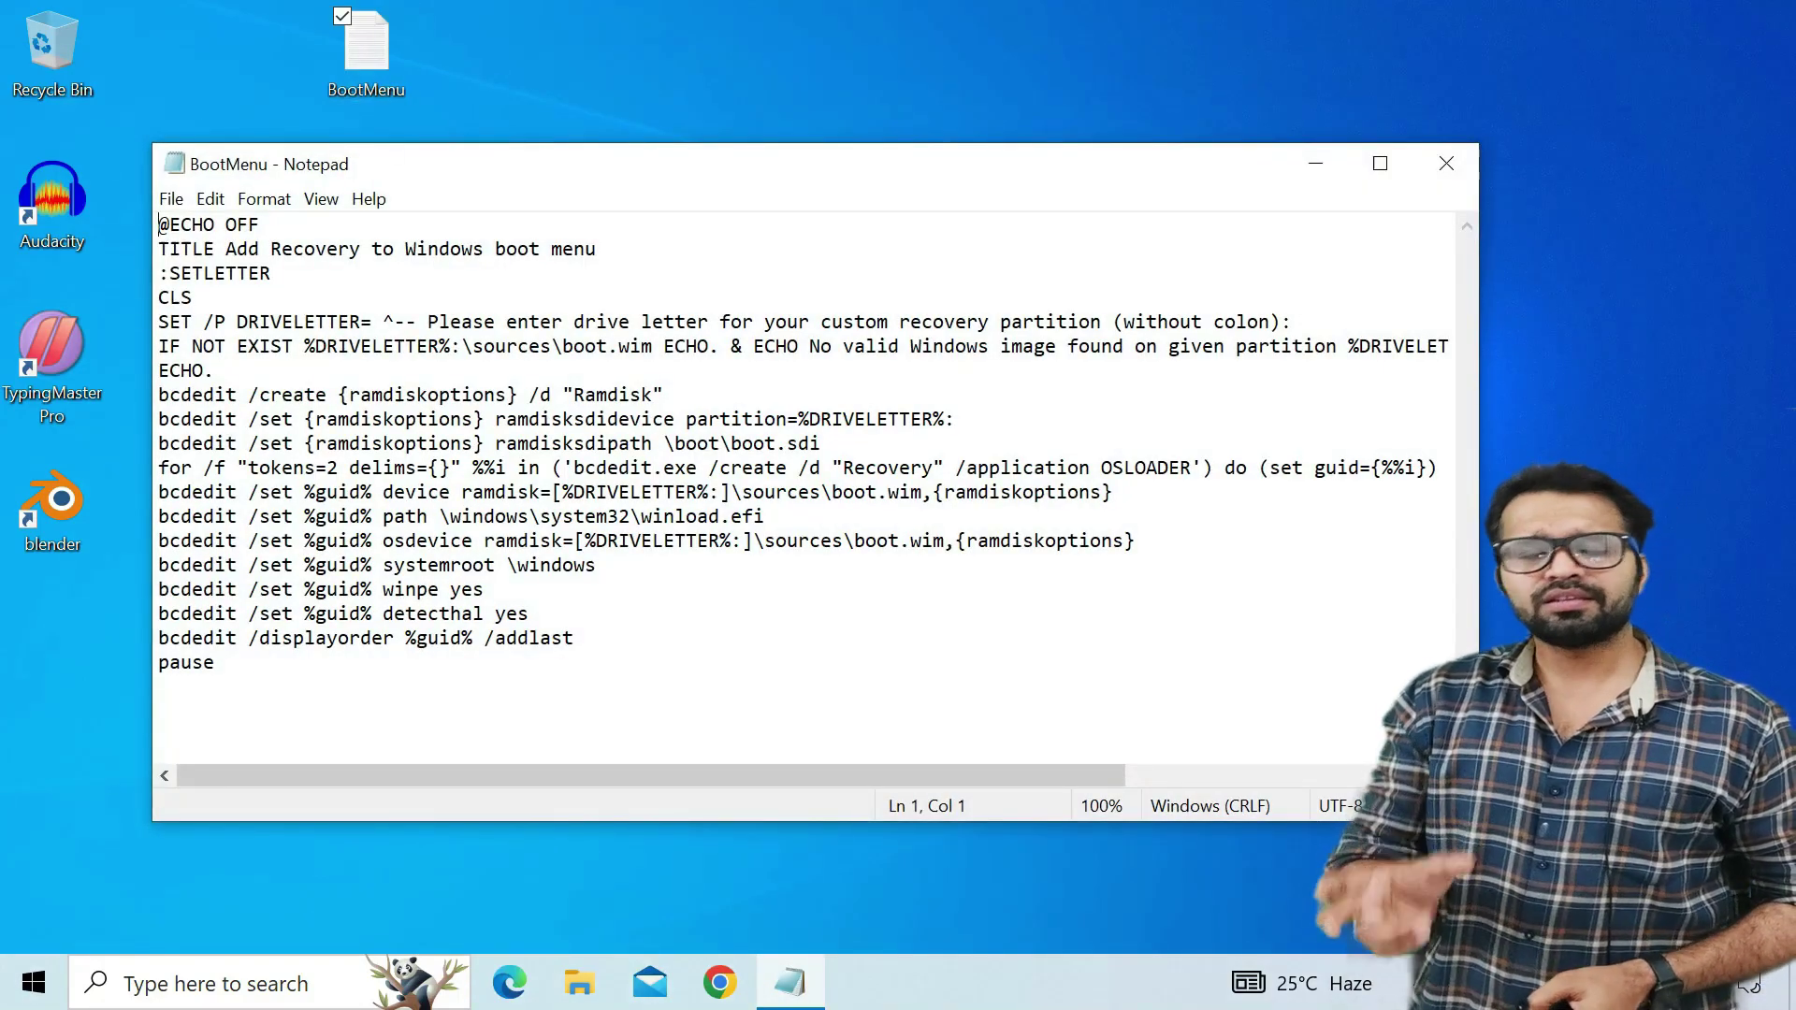
{"action": "left_click_drag", "start_coordinate": [215, 662], "coordinate": [158, 224]}
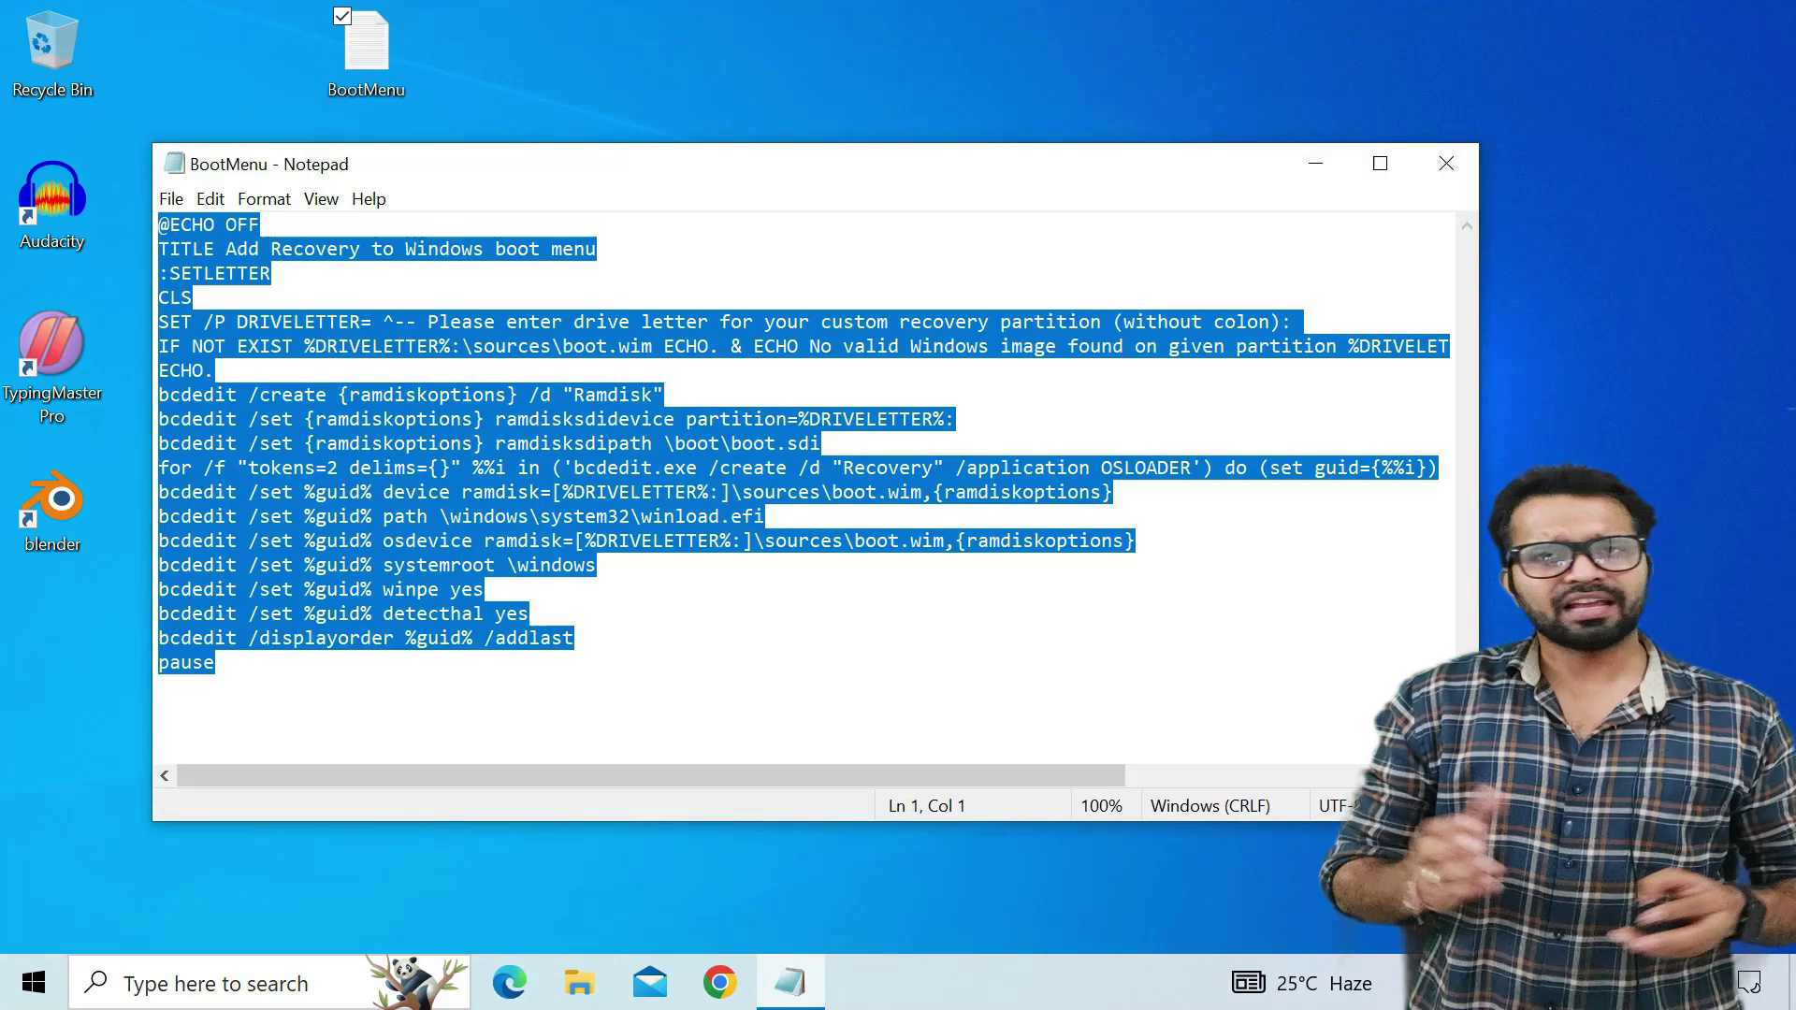
{"action": "left_click", "coordinate": [215, 662]}
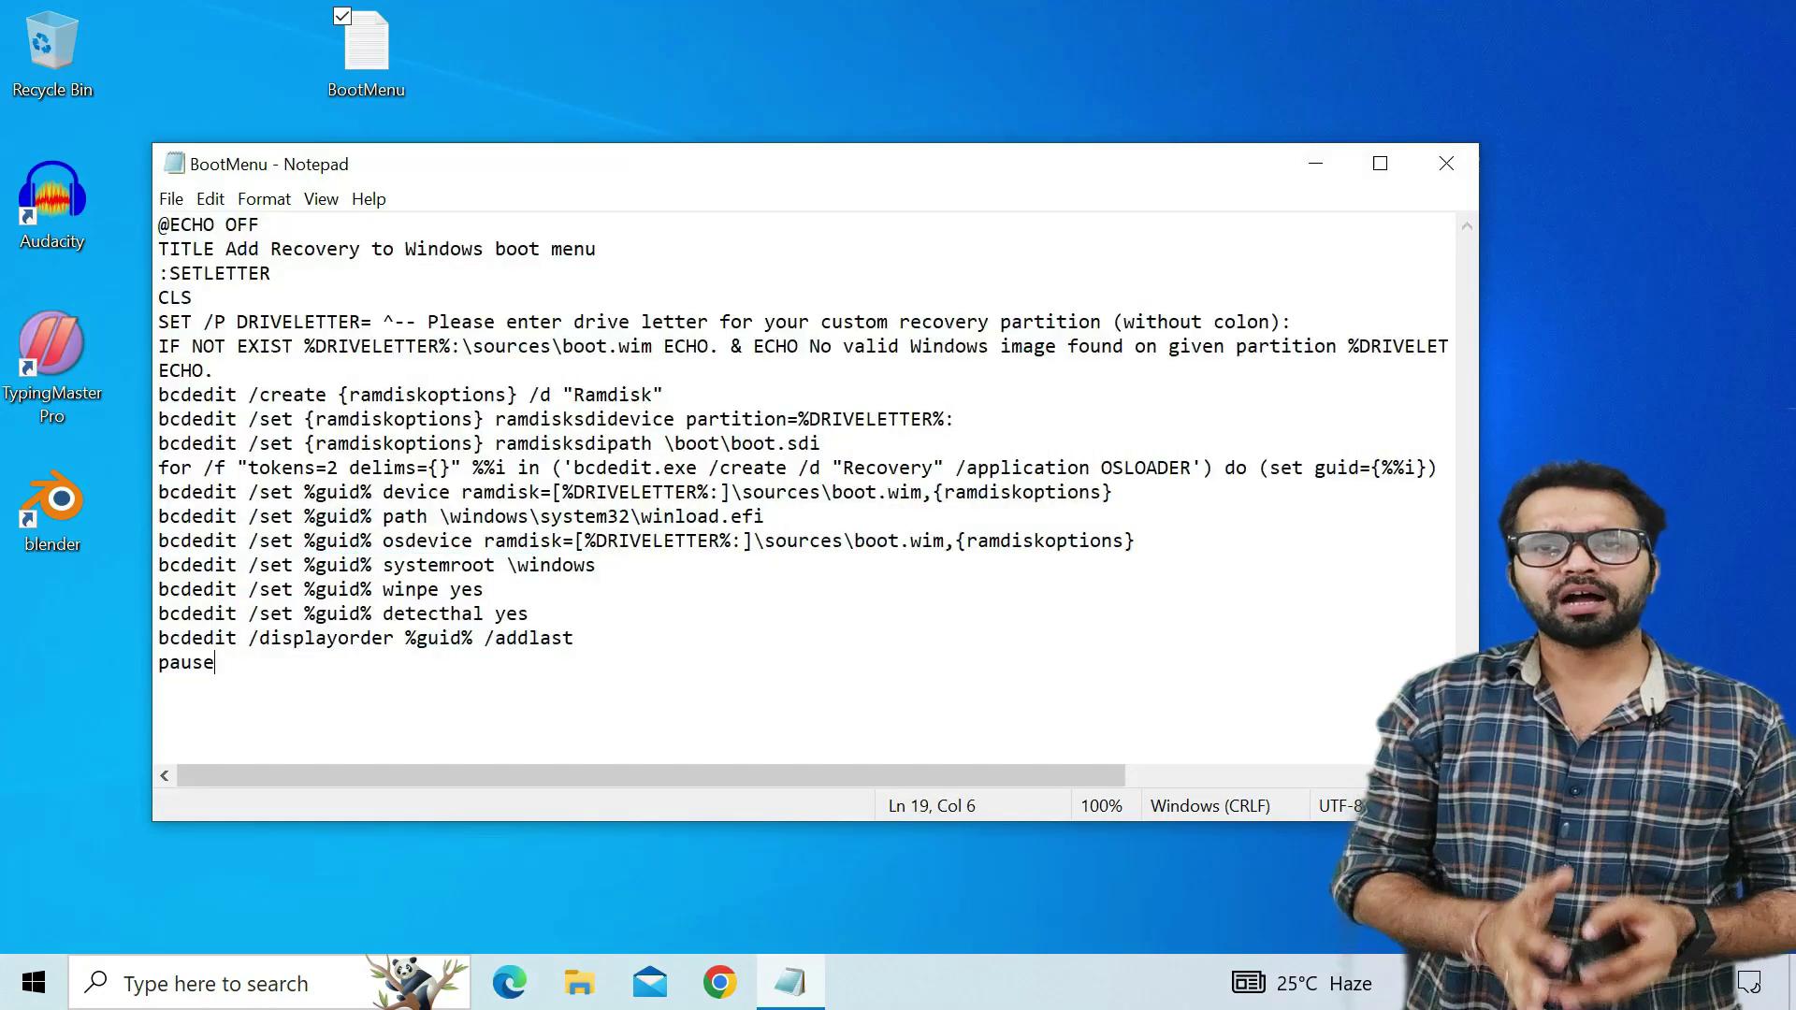
Step: Save a copy of the script to the desktop as Recovery.bat and place the batch file below BootMenu
{"action": "left_click", "coordinate": [187, 199]}
{"action": "left_click", "coordinate": [212, 353]}
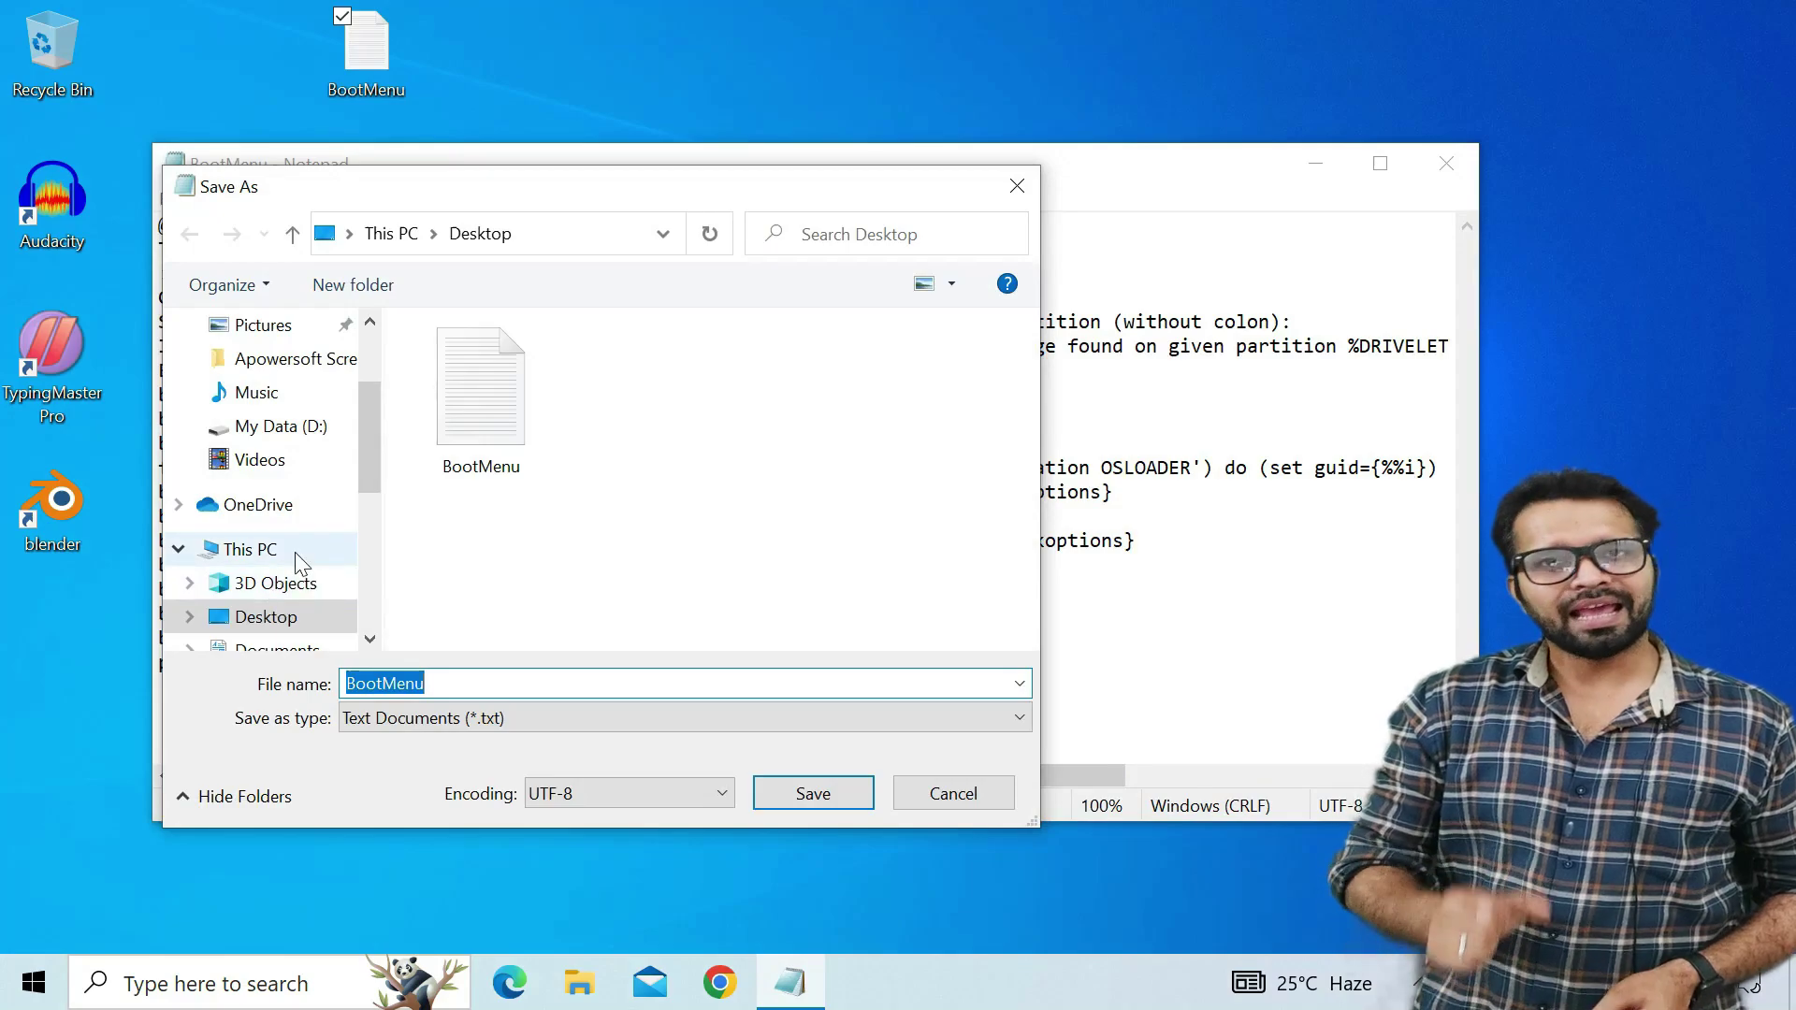
{"action": "scroll", "coordinate": [293, 626], "scroll_direction": "down", "scroll_amount": 1}
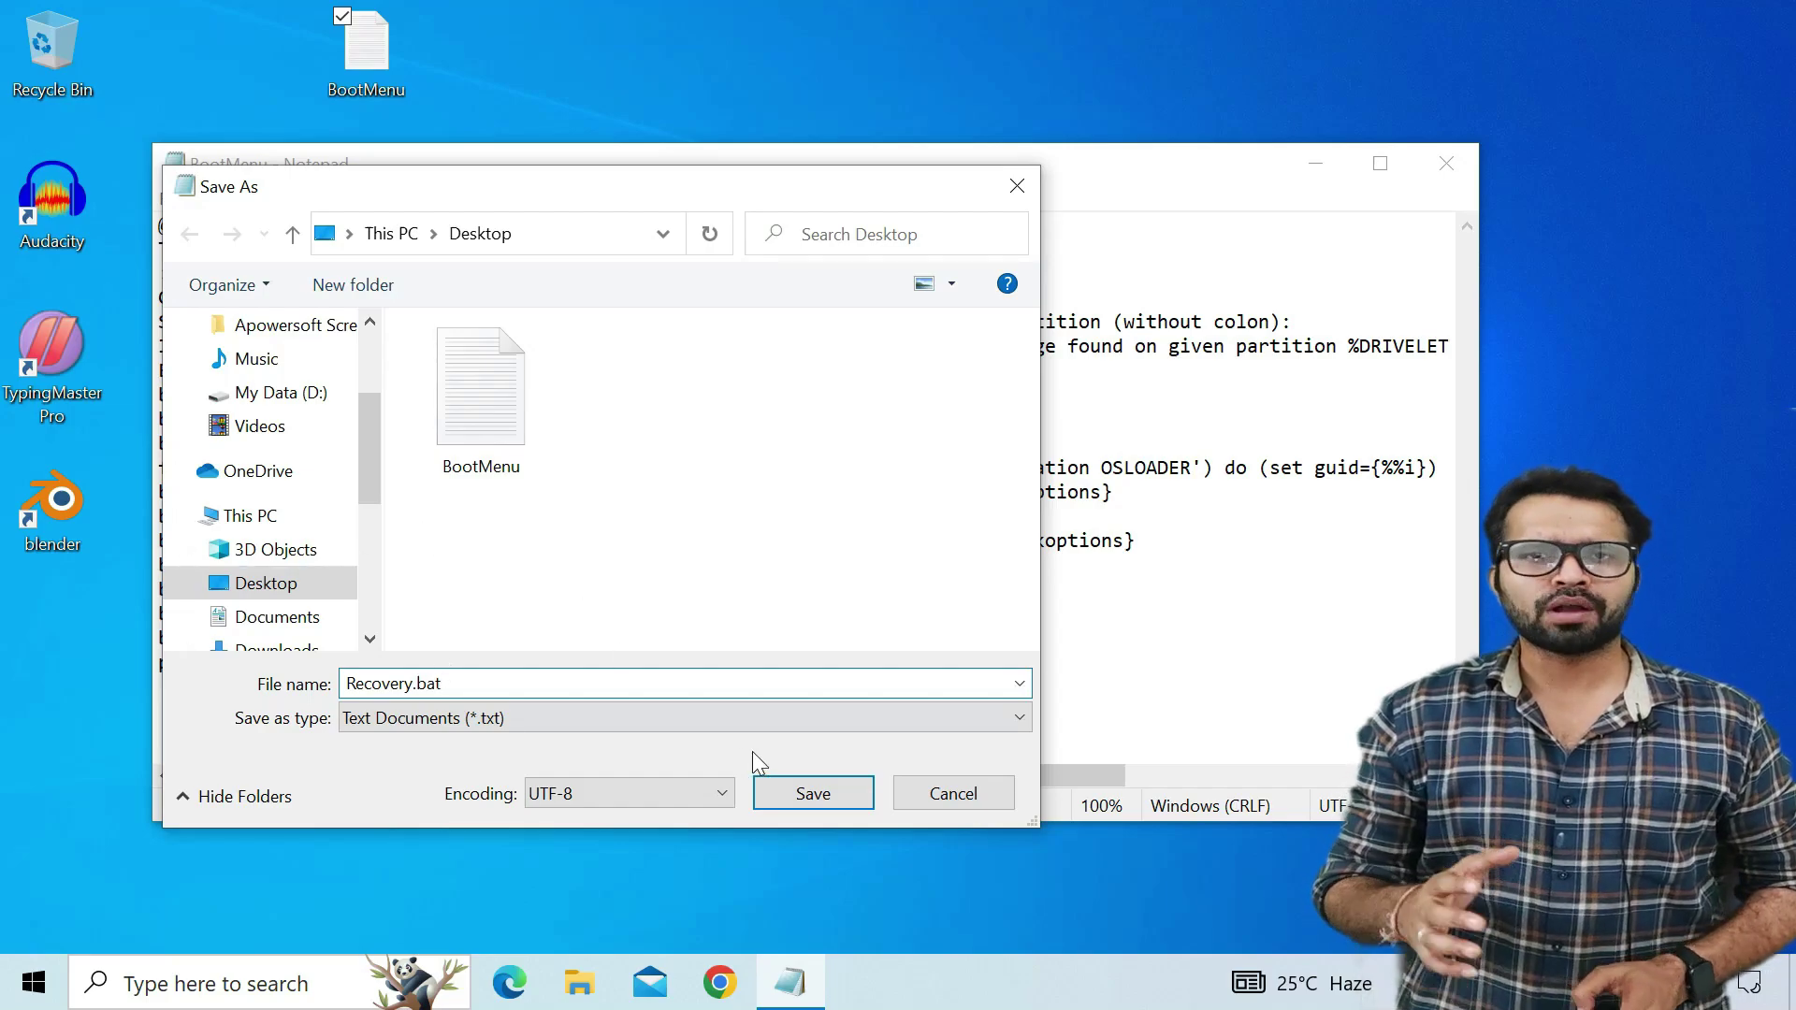
{"action": "left_click", "coordinate": [784, 801]}
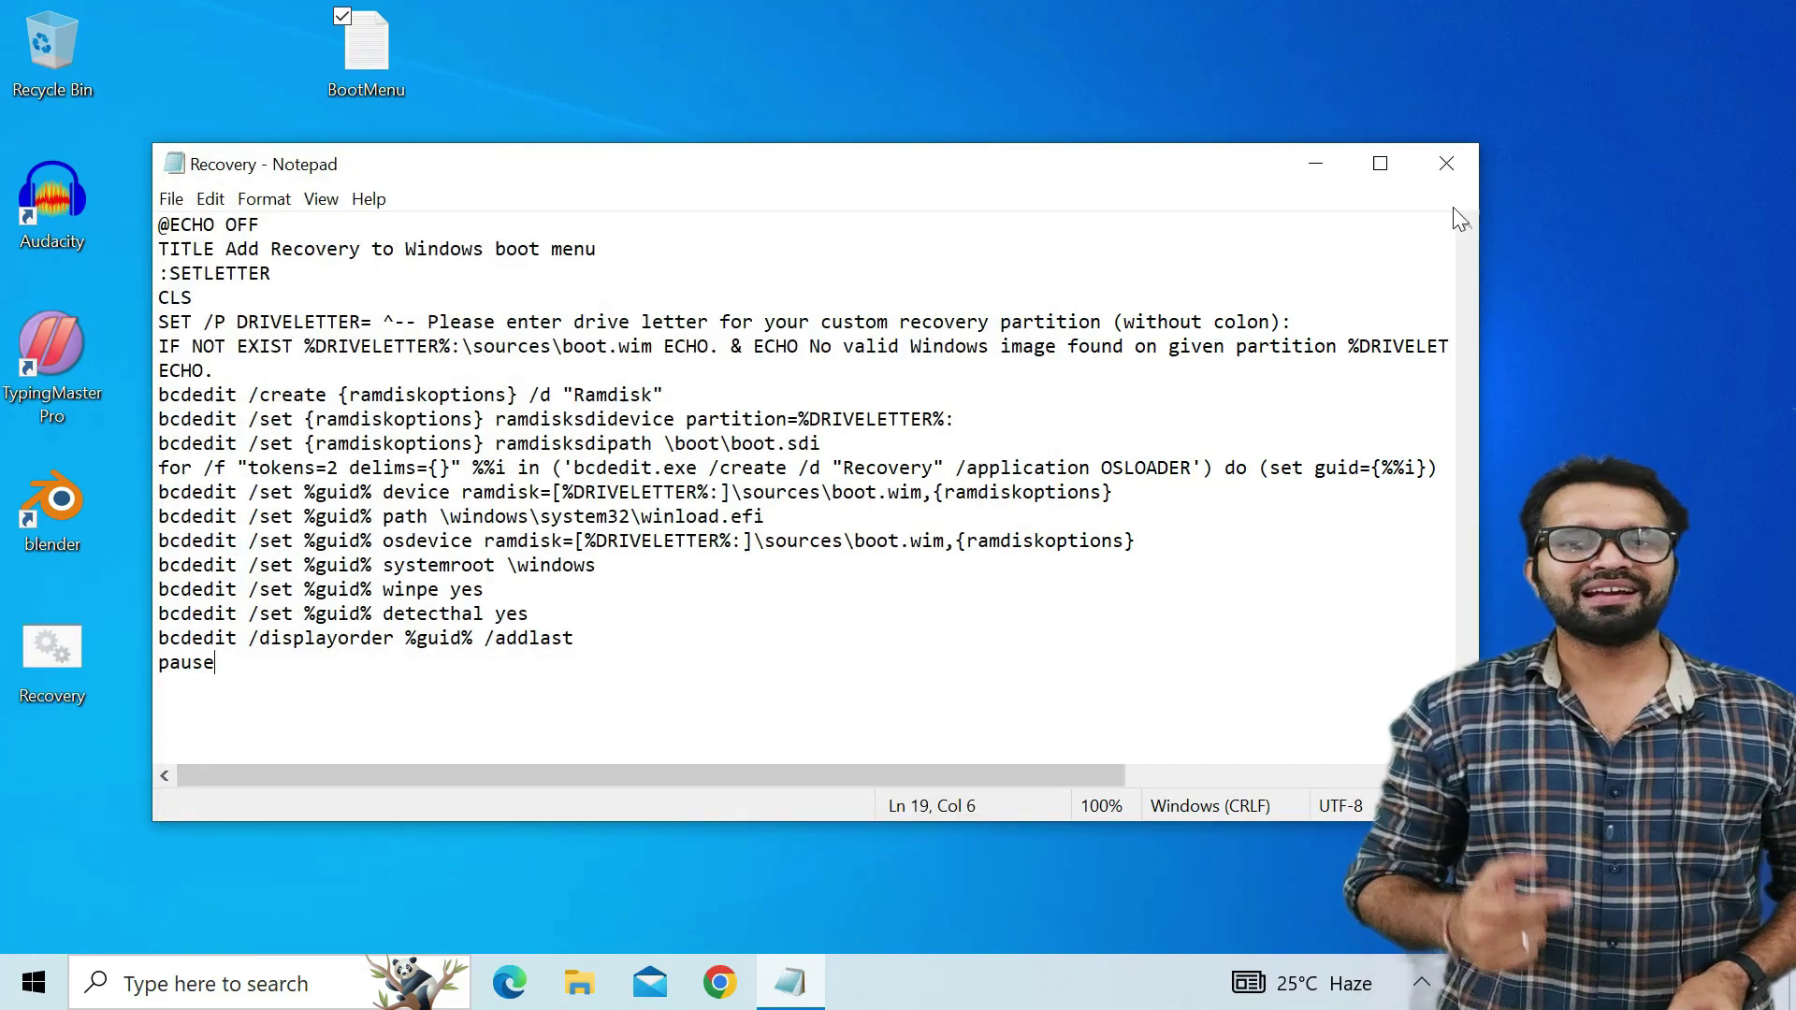
{"action": "left_click", "coordinate": [1446, 165]}
{"action": "left_click_drag", "start_coordinate": [58, 700], "coordinate": [452, 248]}
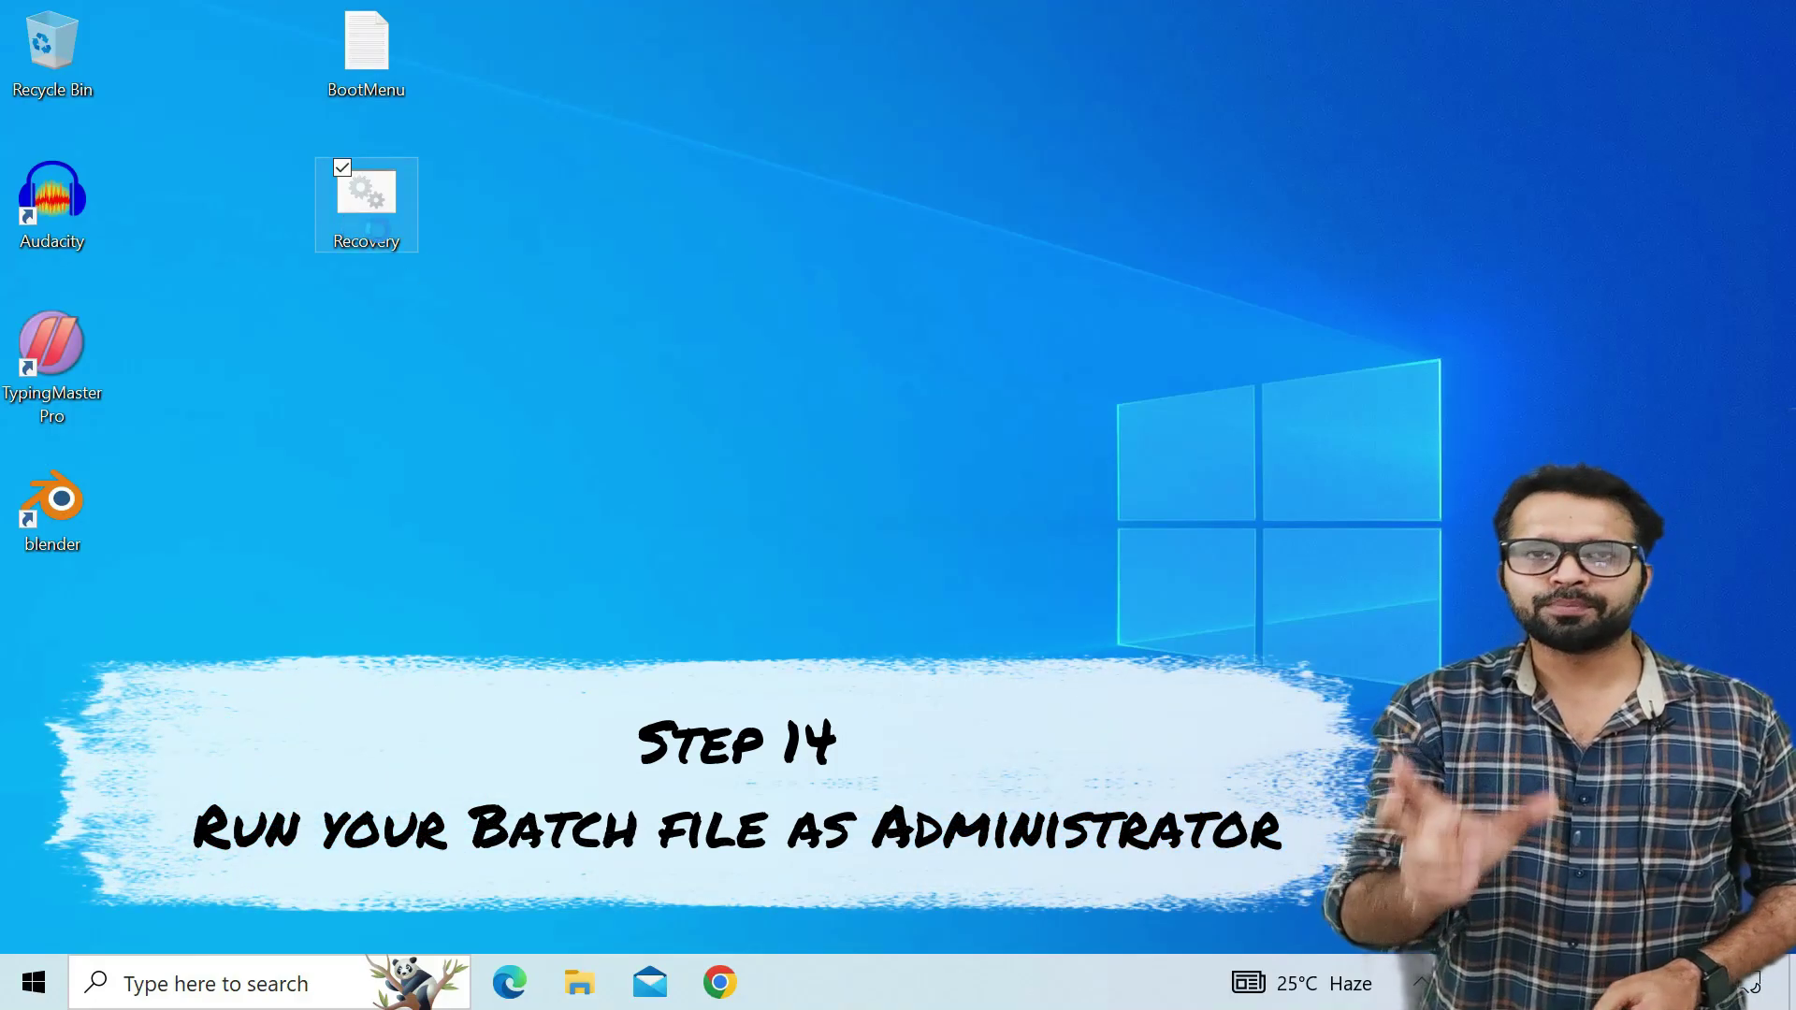
Step: Run the Recovery batch file as administrator and reposition its console window on the desktop
{"action": "right_click", "coordinate": [355, 210]}
{"action": "left_click", "coordinate": [187, 321]}
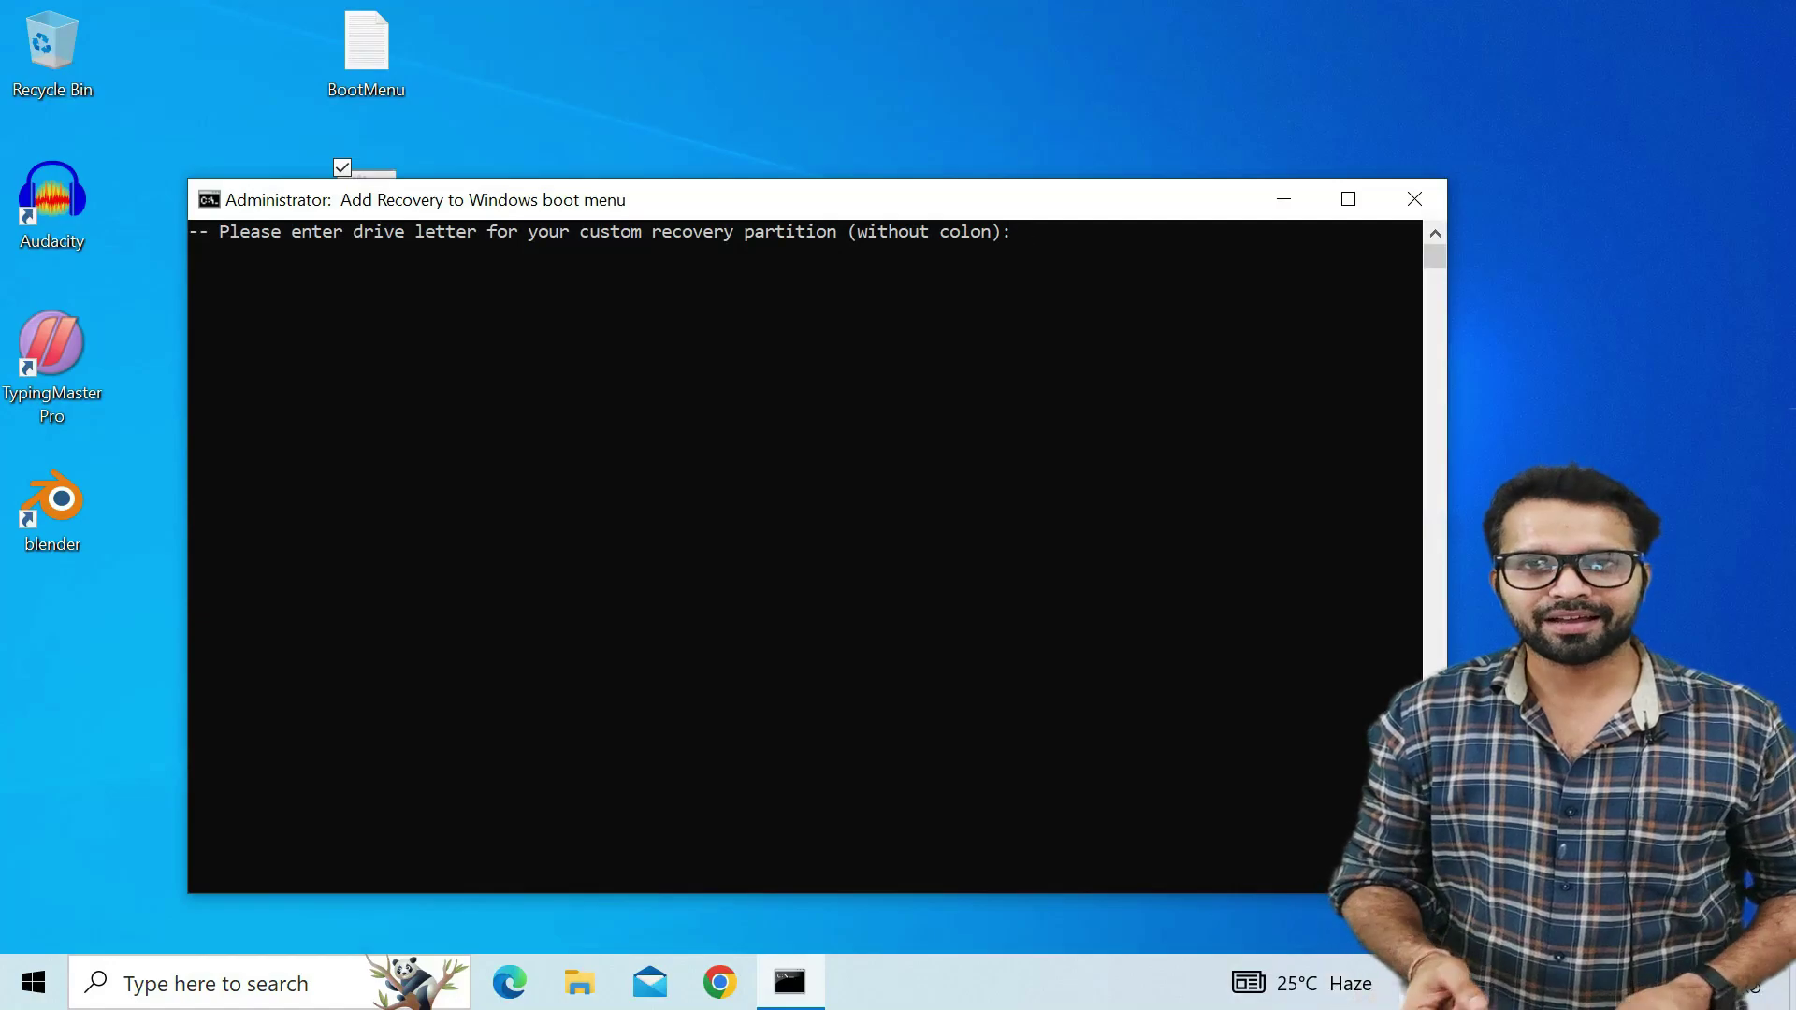
{"action": "left_click_drag", "start_coordinate": [1033, 202], "coordinate": [1034, 95]}
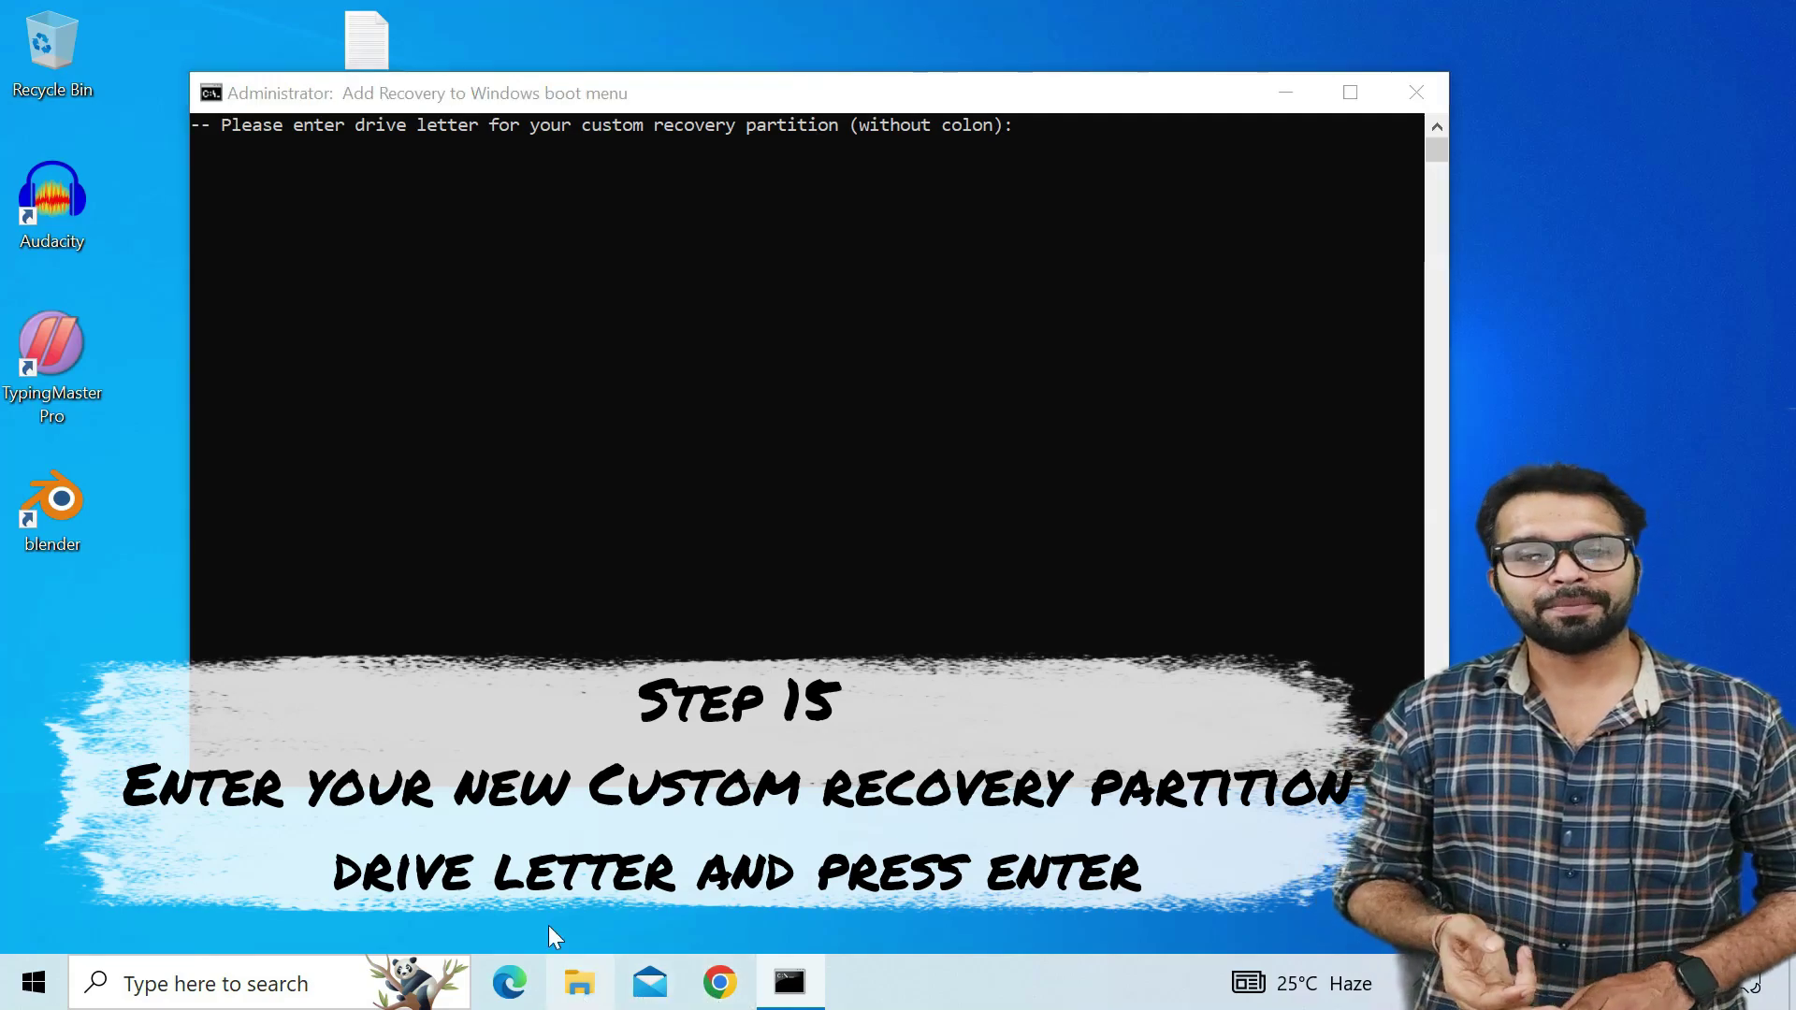
Step: Check the Recovery partition's drive letter in This PC, and submit E to the batch script to add the boot entry
{"action": "left_click", "coordinate": [580, 982]}
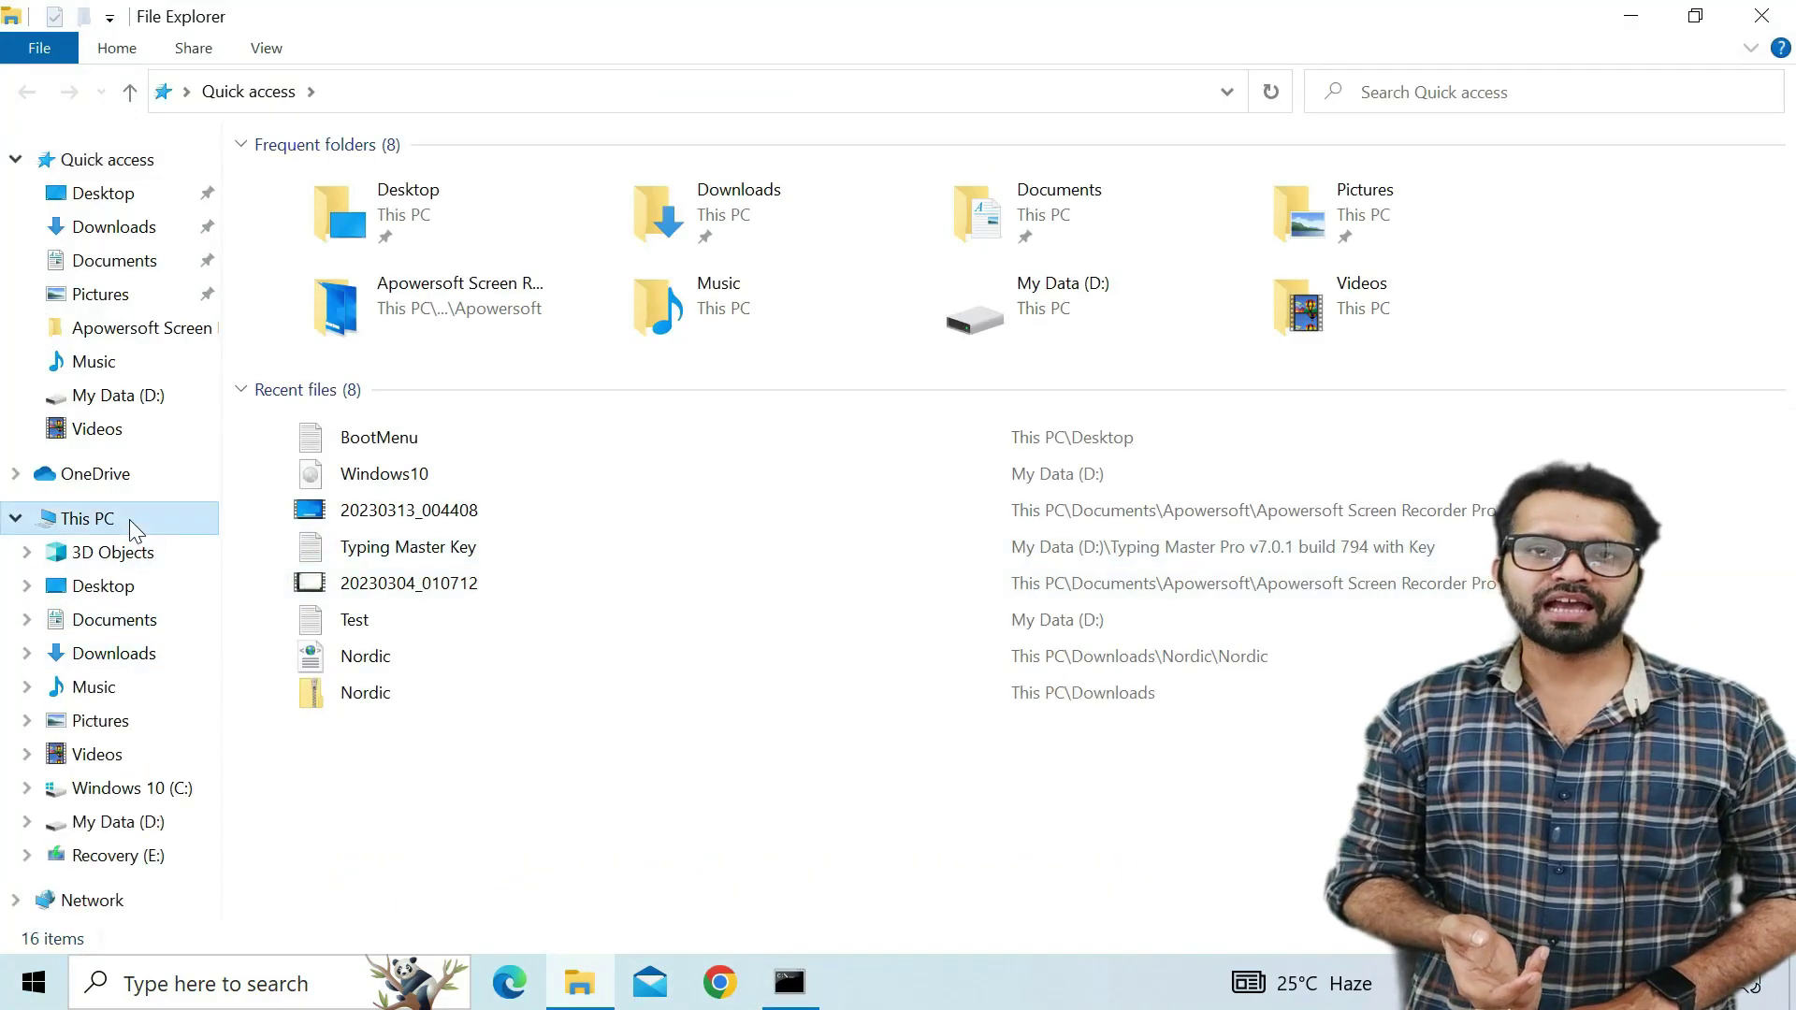
{"action": "left_click", "coordinate": [129, 519]}
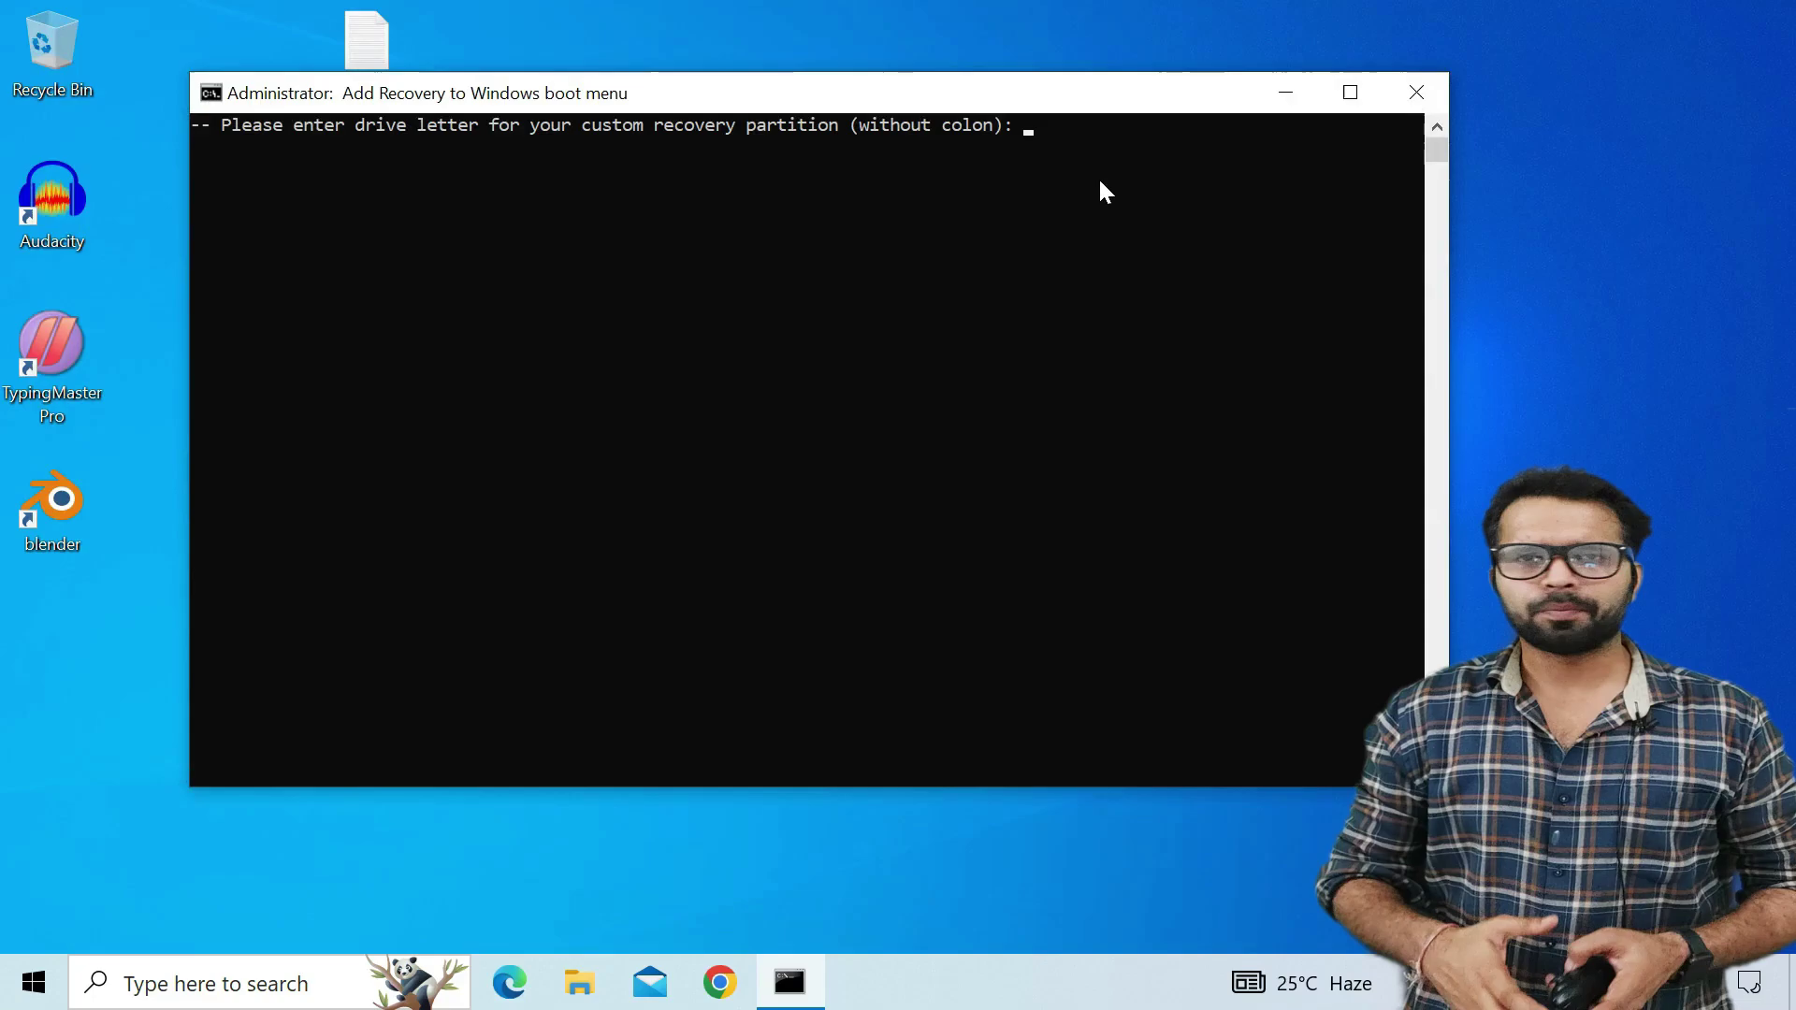
{"action": "type", "text": "E"}
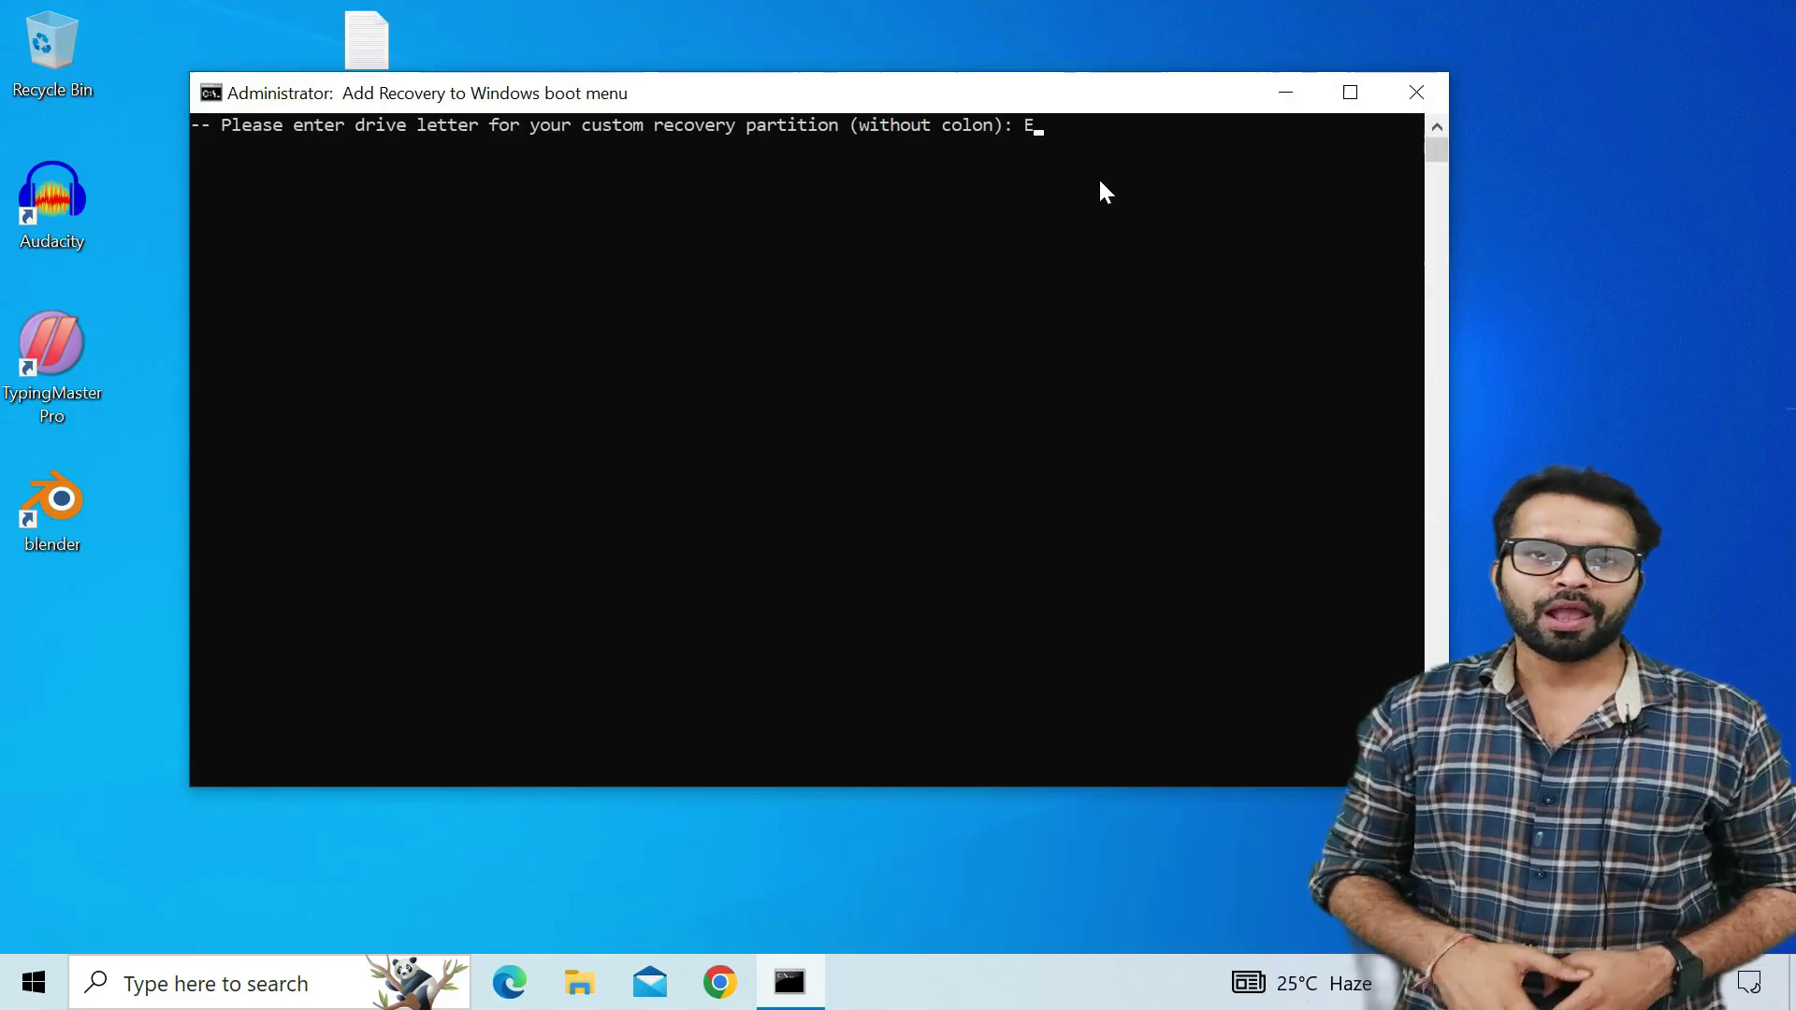
{"action": "key", "text": "Return"}
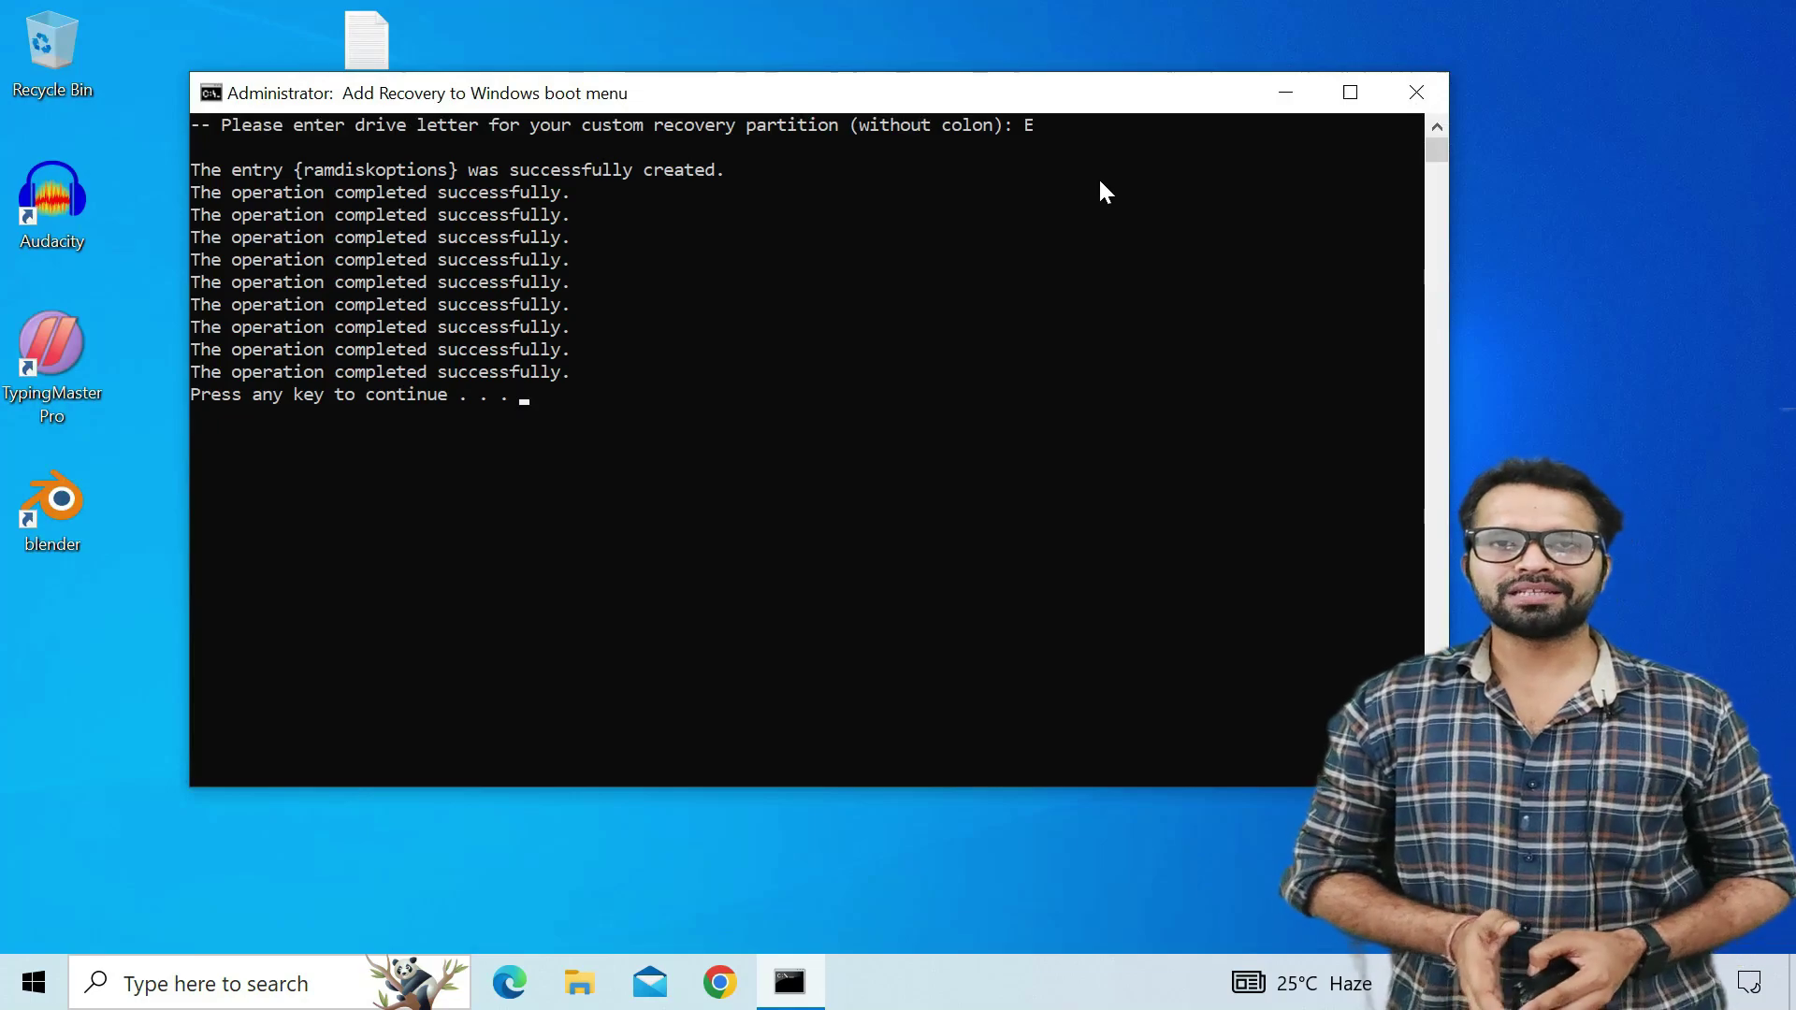
{"action": "key", "text": "Return"}
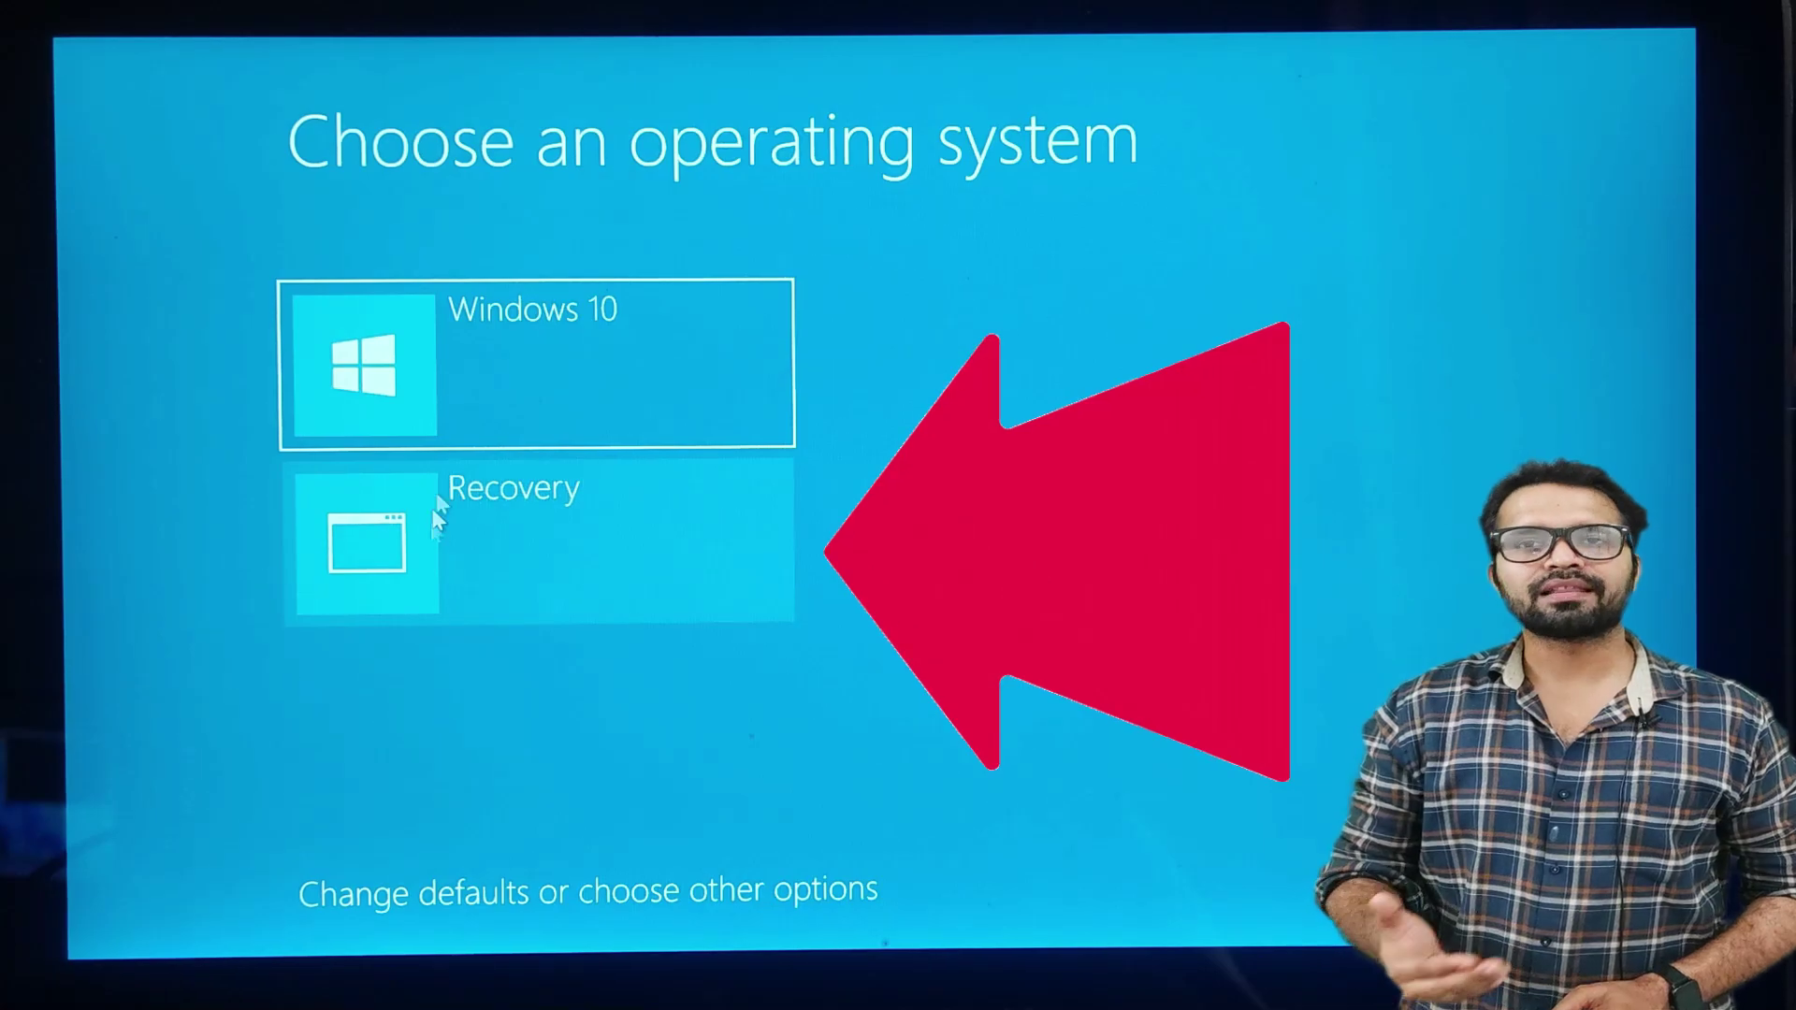
Step: Test the Recovery boot entry by going through Windows Setup to the installation type choice, accepting the license terms, and cancel the setup
{"action": "left_click", "coordinate": [514, 565]}
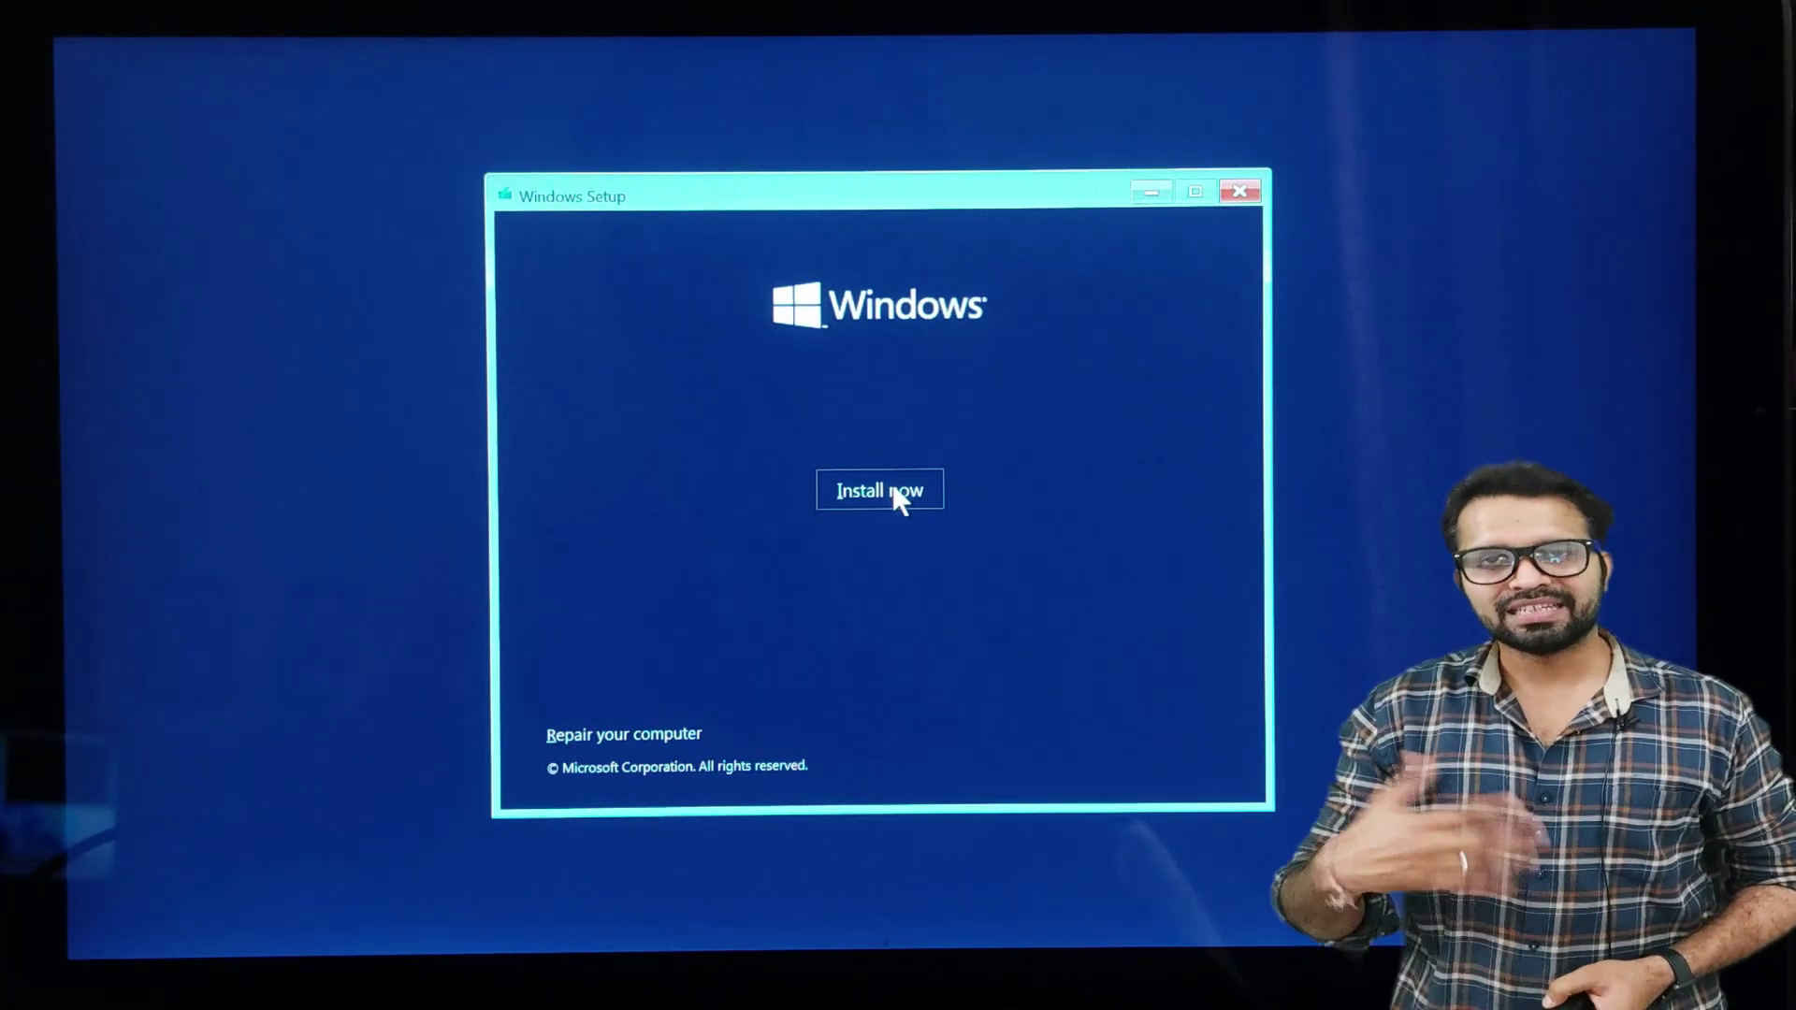
{"action": "left_click", "coordinate": [892, 484]}
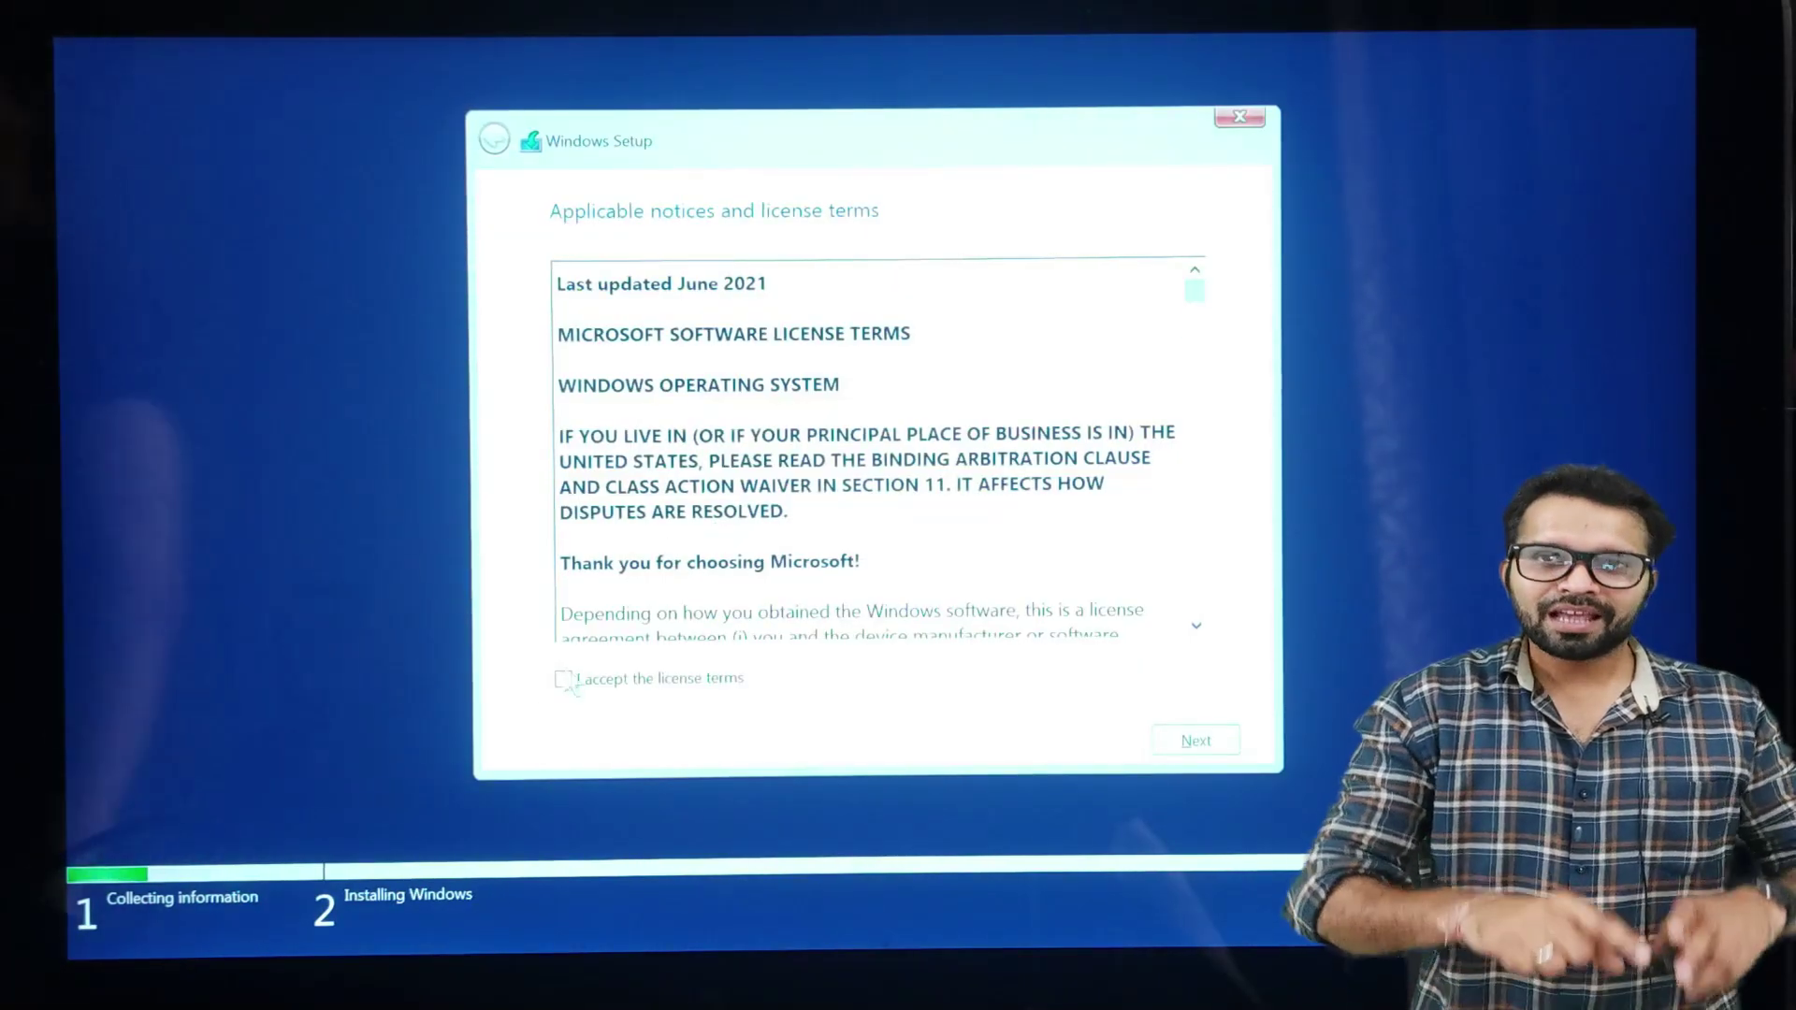
{"action": "left_click", "coordinate": [565, 677]}
{"action": "left_click", "coordinate": [1191, 738]}
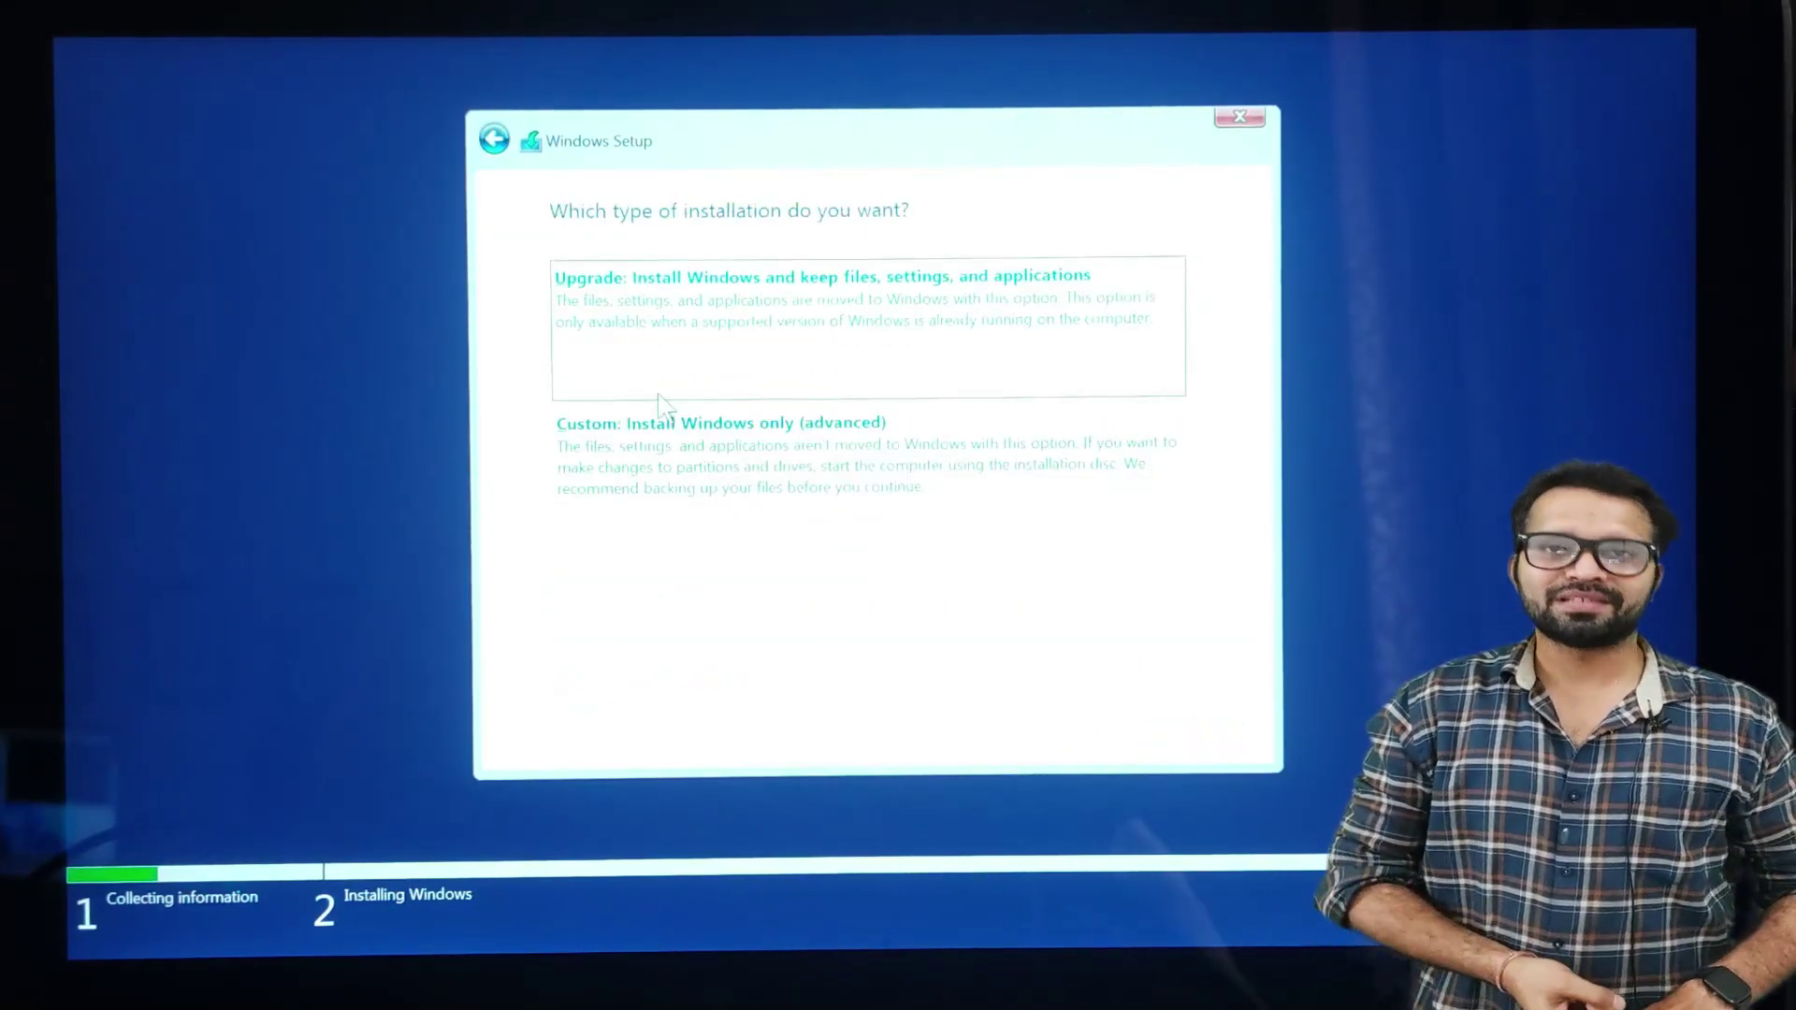
{"action": "left_click", "coordinate": [1240, 116]}
{"action": "left_click", "coordinate": [1042, 605]}
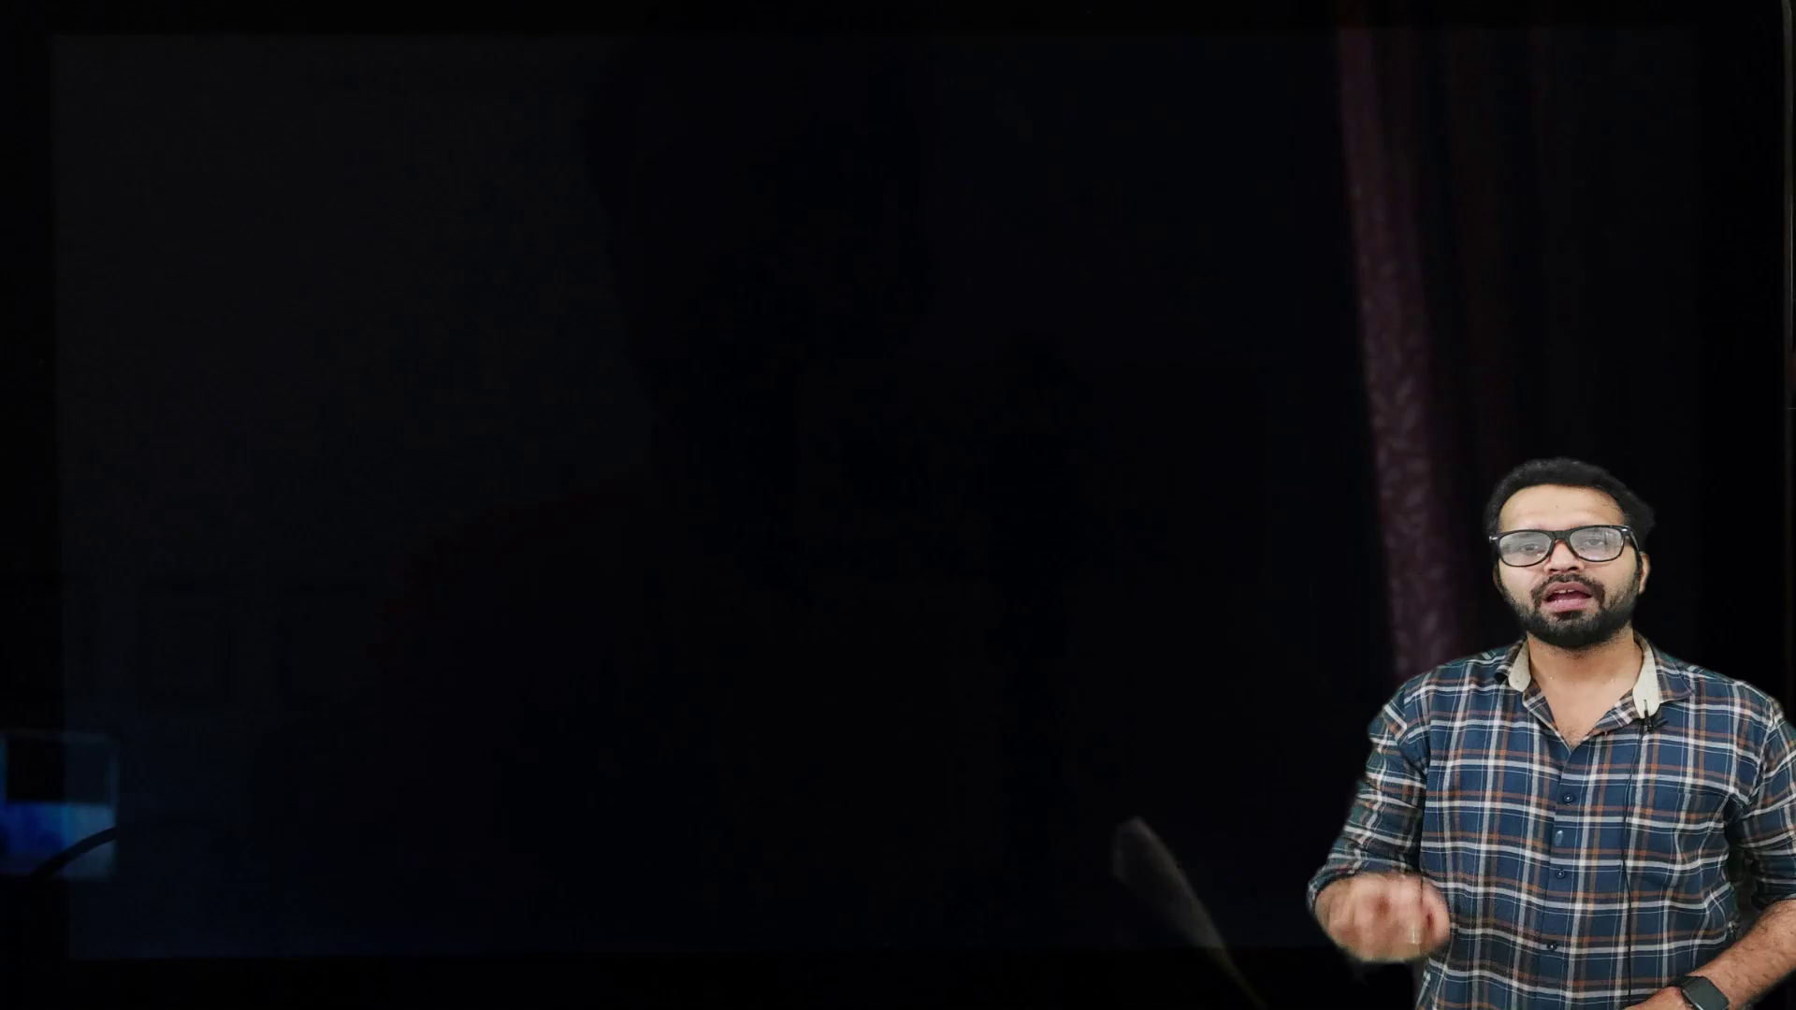